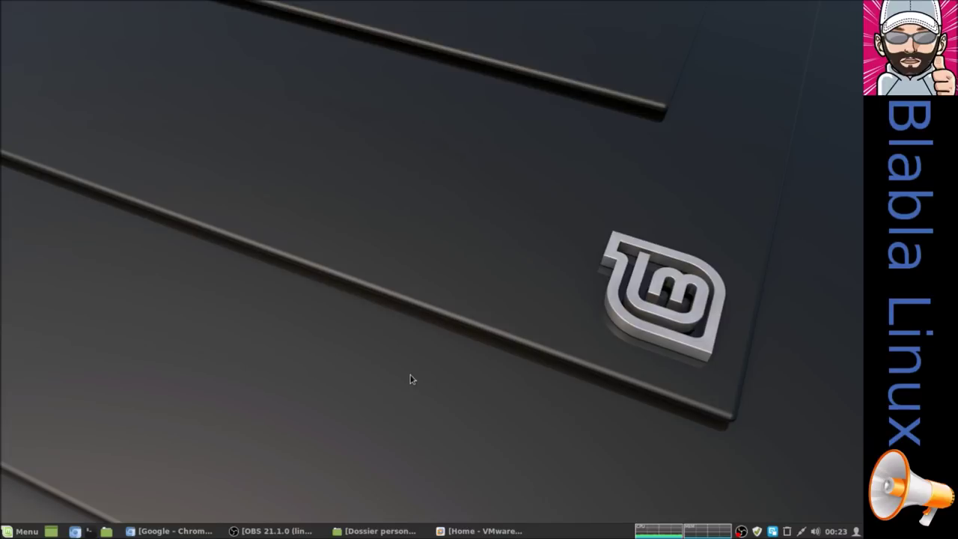
Search Google for 'distrowatch' in Chromium and open the DistroWatch.com site from the results
{"action": "left_click", "coordinate": [213, 531]}
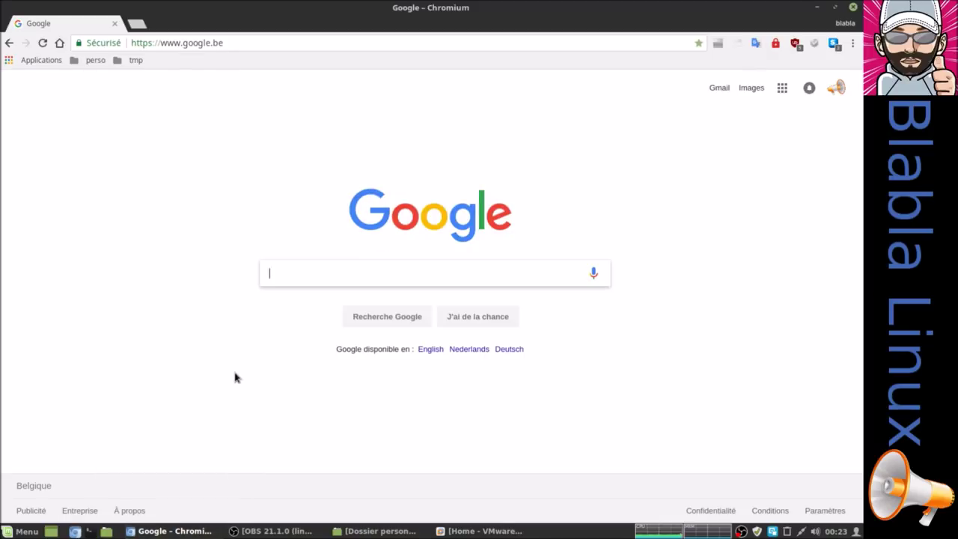
{"action": "type", "text": "distro"}
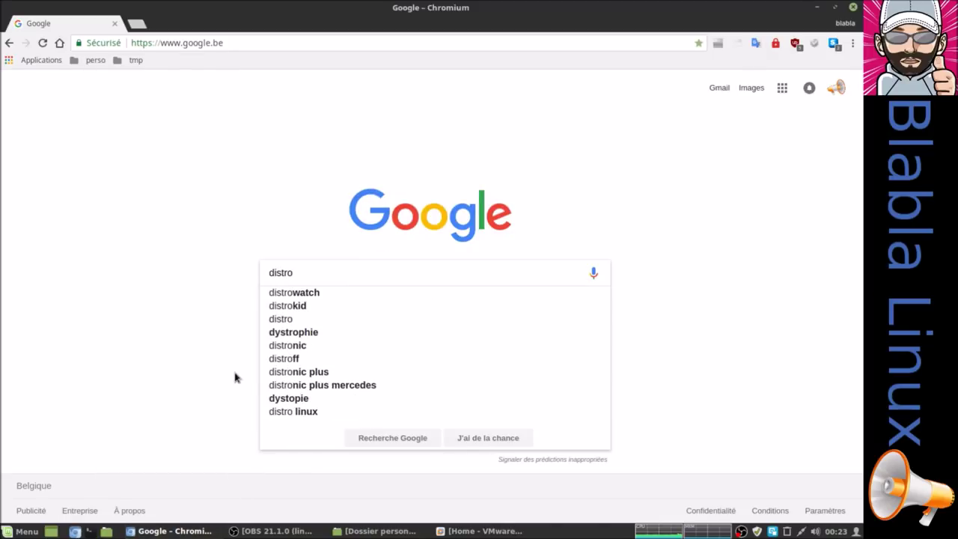
{"action": "key", "text": "Down"}
{"action": "key", "text": "Return"}
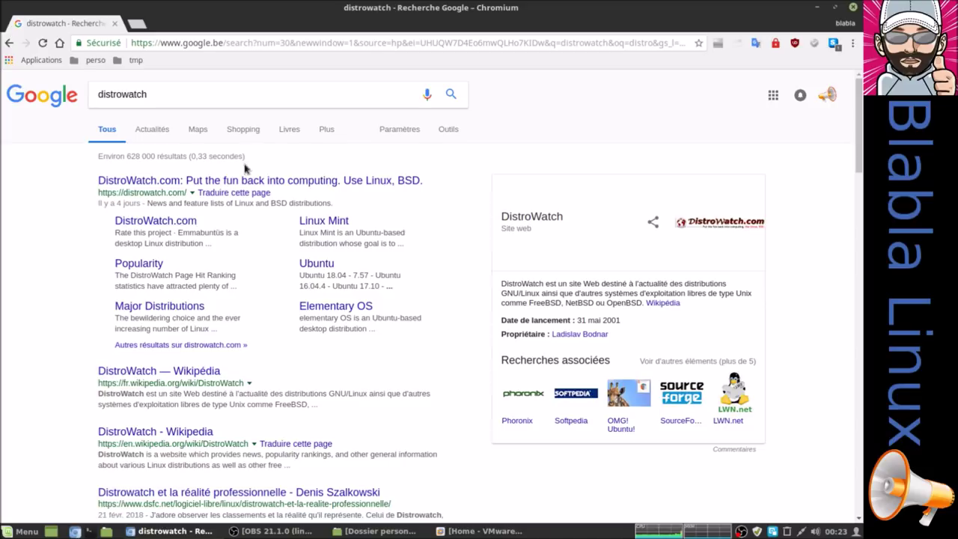
{"action": "left_click", "coordinate": [248, 181]}
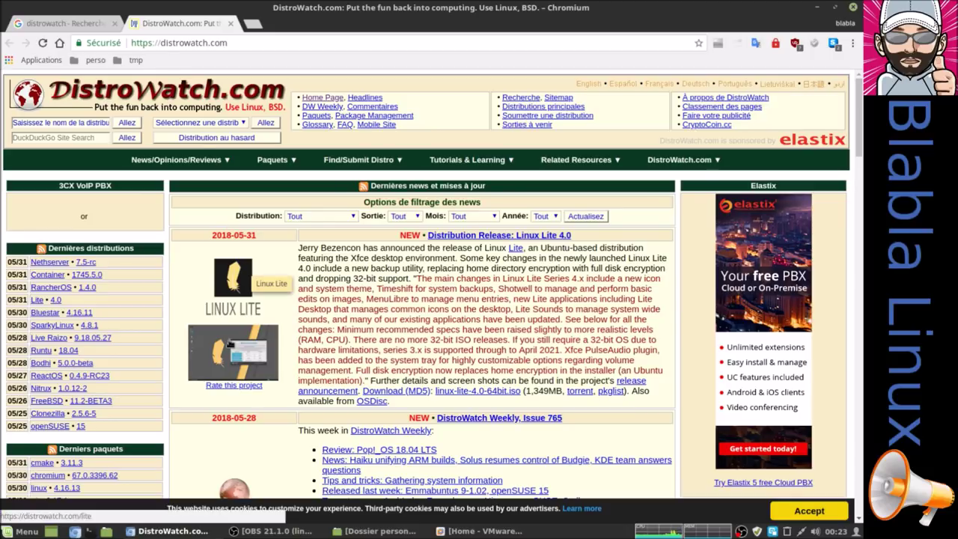
{"action": "left_click", "coordinate": [374, 531]}
Open ISO > Linux and confirm in Propriétés that linux-lite-4.0-64bit.iso is 1,4 Go
{"action": "left_click", "coordinate": [63, 165]}
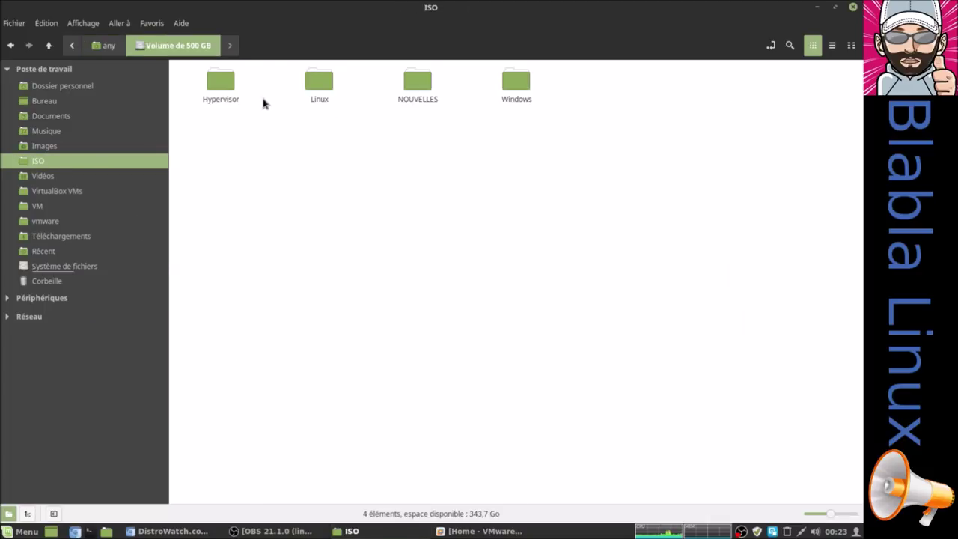
{"action": "double_click", "coordinate": [323, 82]}
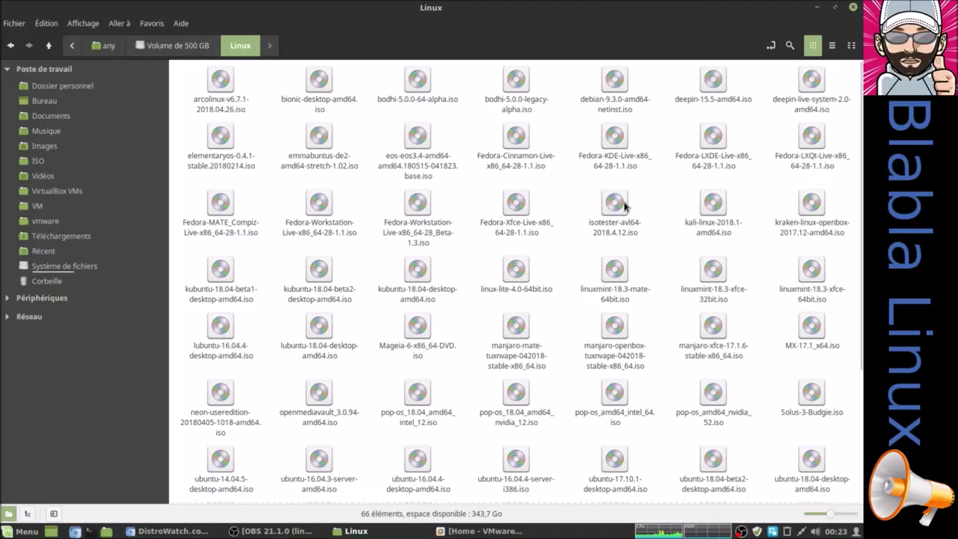
{"action": "left_click", "coordinate": [514, 279]}
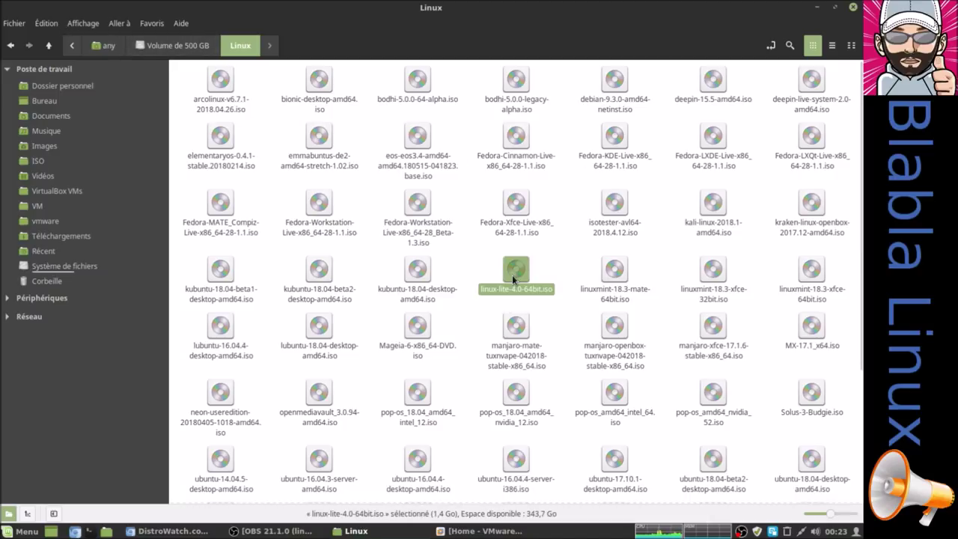
{"action": "right_click", "coordinate": [512, 277]}
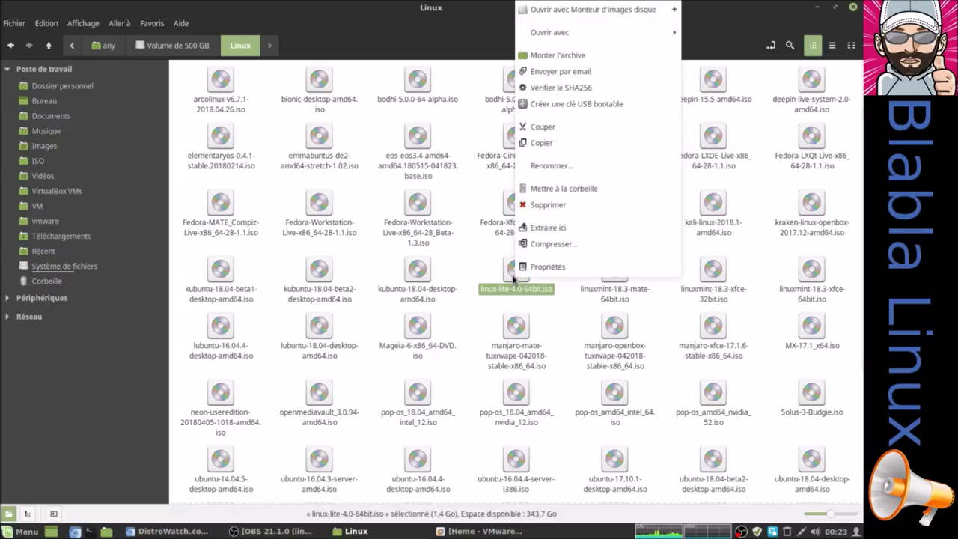
{"action": "left_click", "coordinate": [538, 268]}
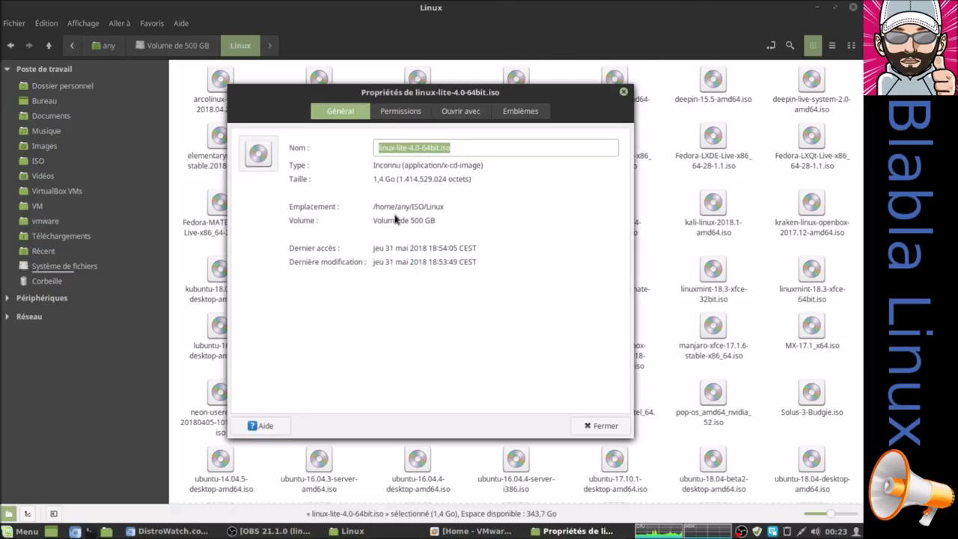
{"action": "left_click_drag", "start_coordinate": [373, 179], "coordinate": [396, 181]}
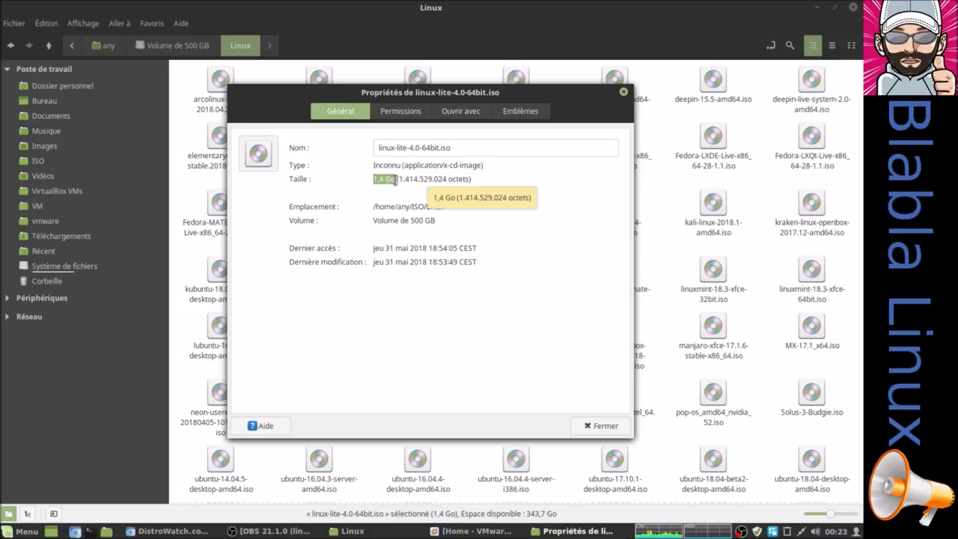
{"action": "left_click", "coordinate": [606, 424]}
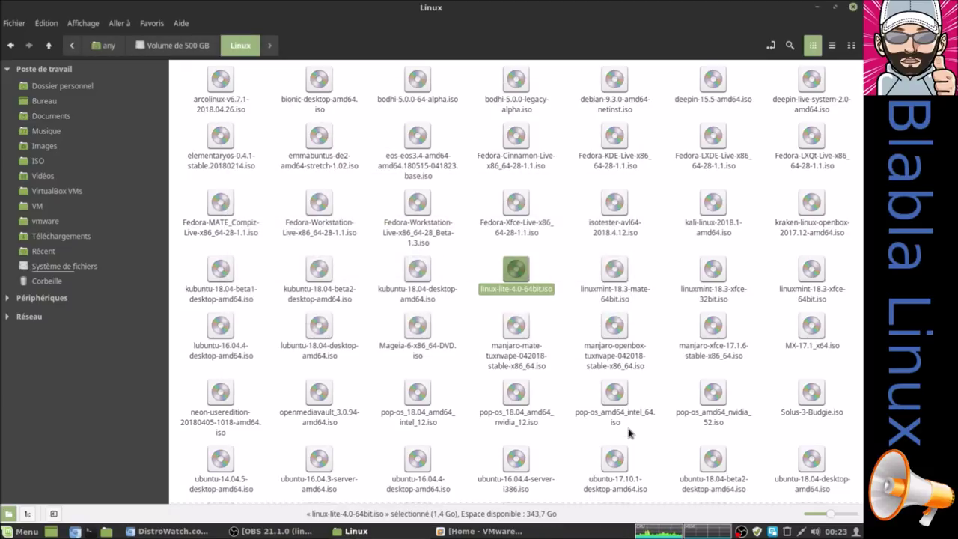
{"action": "left_click", "coordinate": [175, 333]}
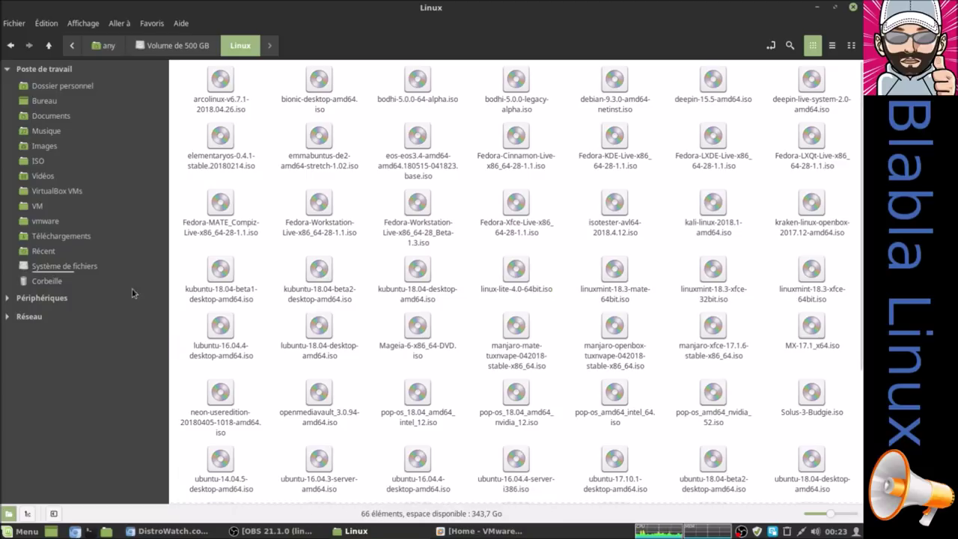
In the vmware folder, view the Clone of linux-lite-4.0-64bit folder's properties
{"action": "left_click", "coordinate": [56, 223]}
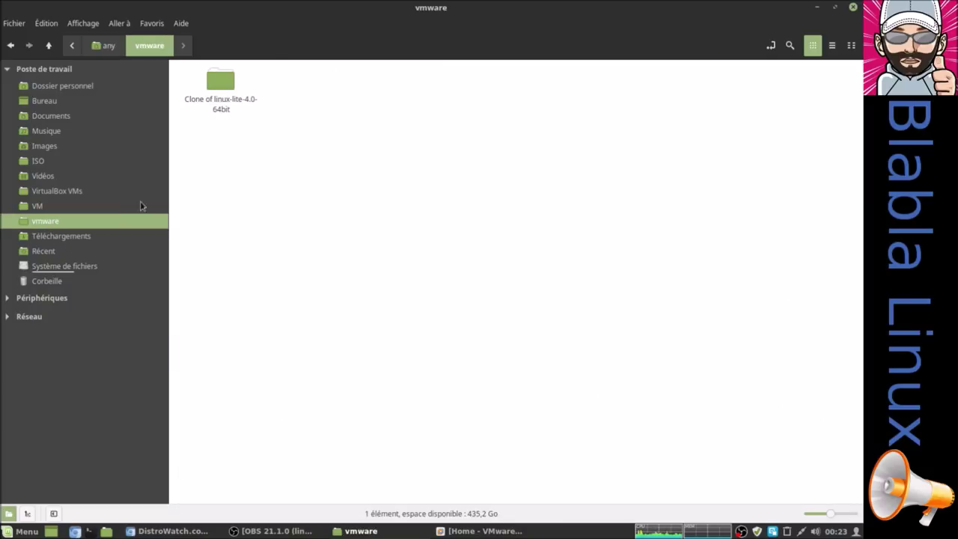
{"action": "right_click", "coordinate": [224, 88]}
{"action": "left_click", "coordinate": [257, 387]}
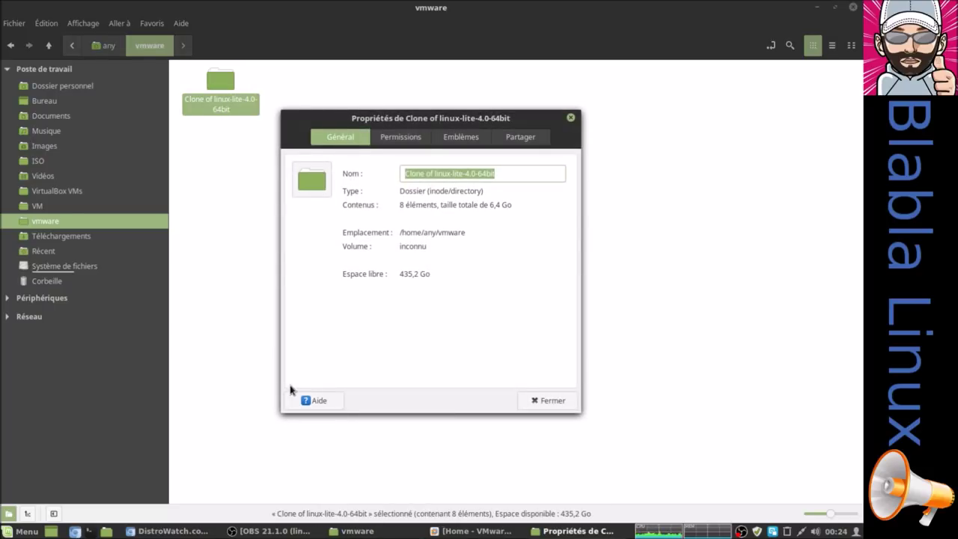
{"action": "left_click", "coordinate": [548, 400]}
{"action": "left_click", "coordinate": [281, 179]}
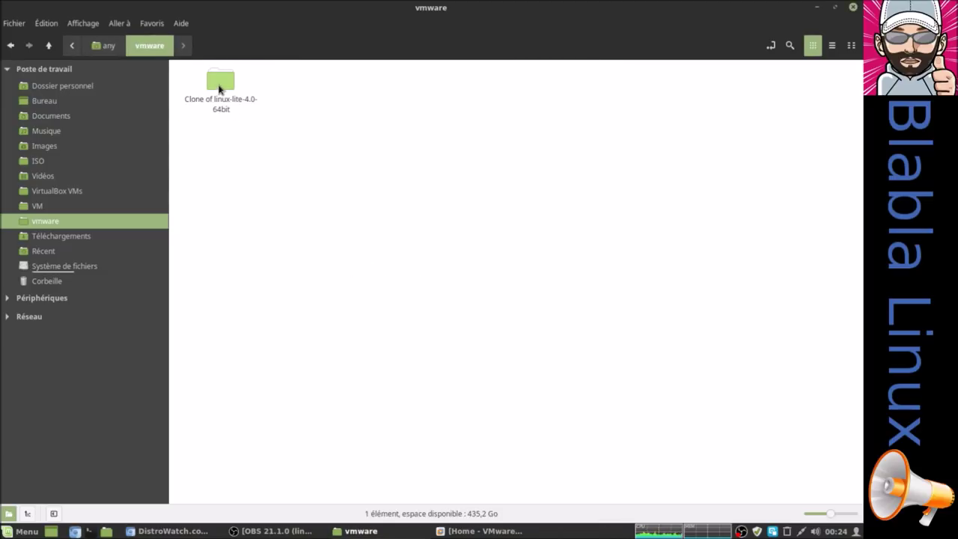
Open the clone folder, check the 6,4 Go linux-lite-4.0-64bit-cl1.vmdk disk, then return home
{"action": "double_click", "coordinate": [220, 82]}
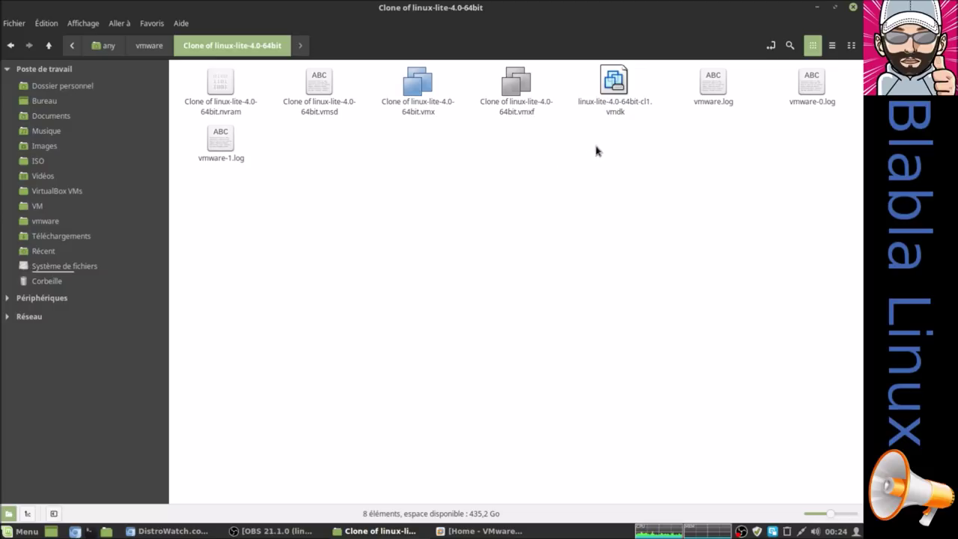
{"action": "left_click", "coordinate": [620, 87]}
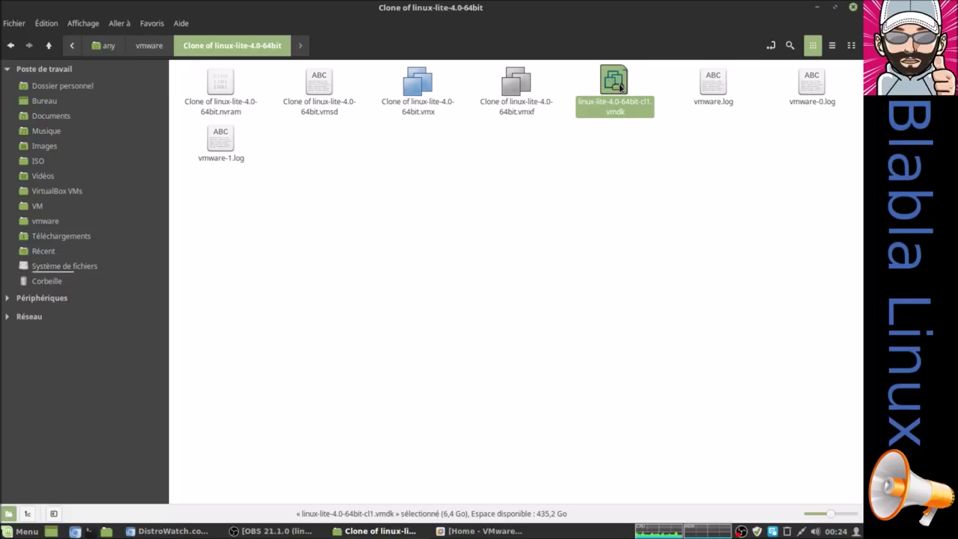
{"action": "left_click", "coordinate": [401, 227]}
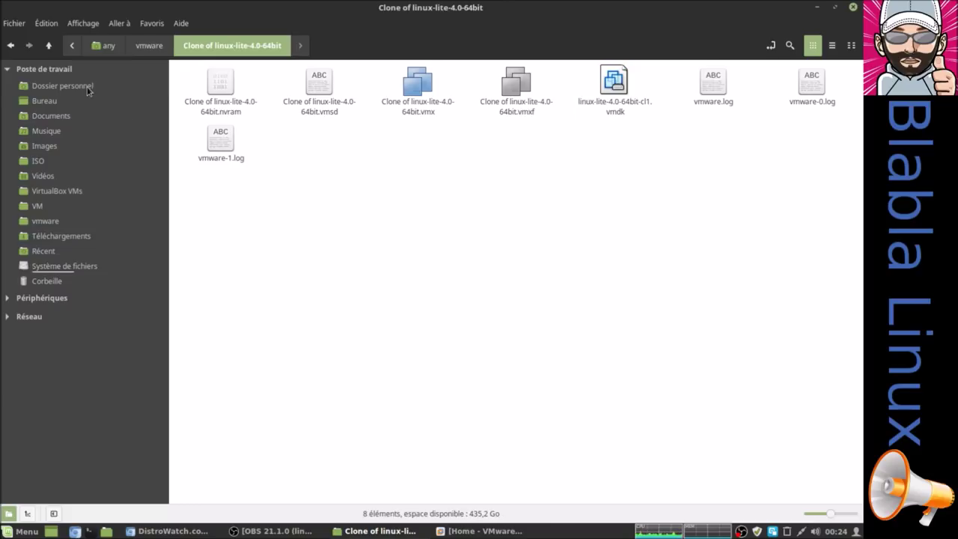
{"action": "left_click", "coordinate": [88, 88]}
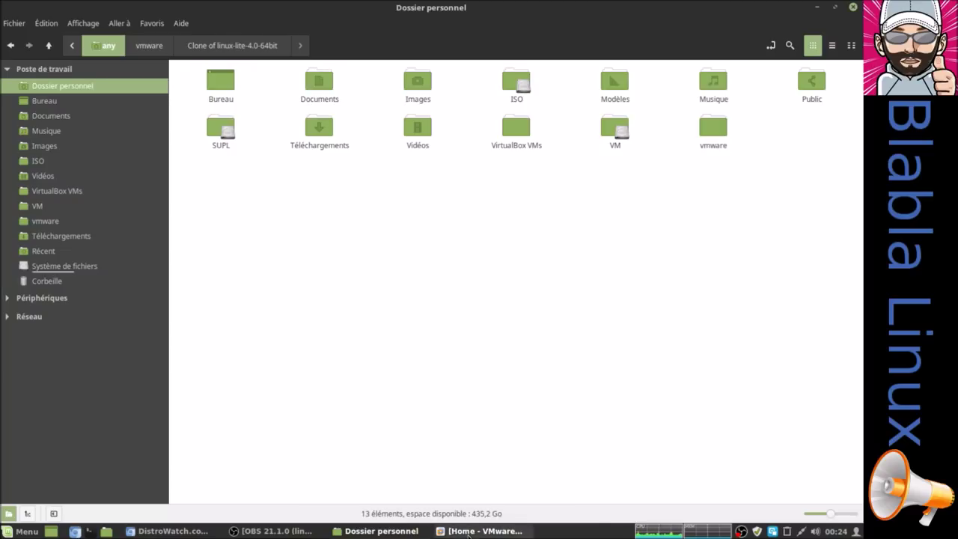
{"action": "left_click", "coordinate": [479, 531]}
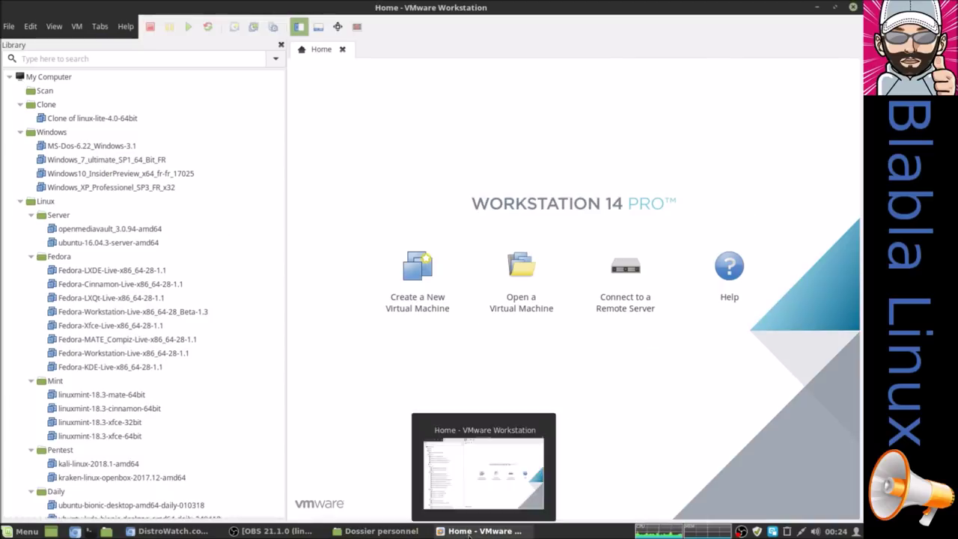
Select Clone of linux-lite-4.0-64bit in the Library and power it on
{"action": "left_click", "coordinate": [129, 120]}
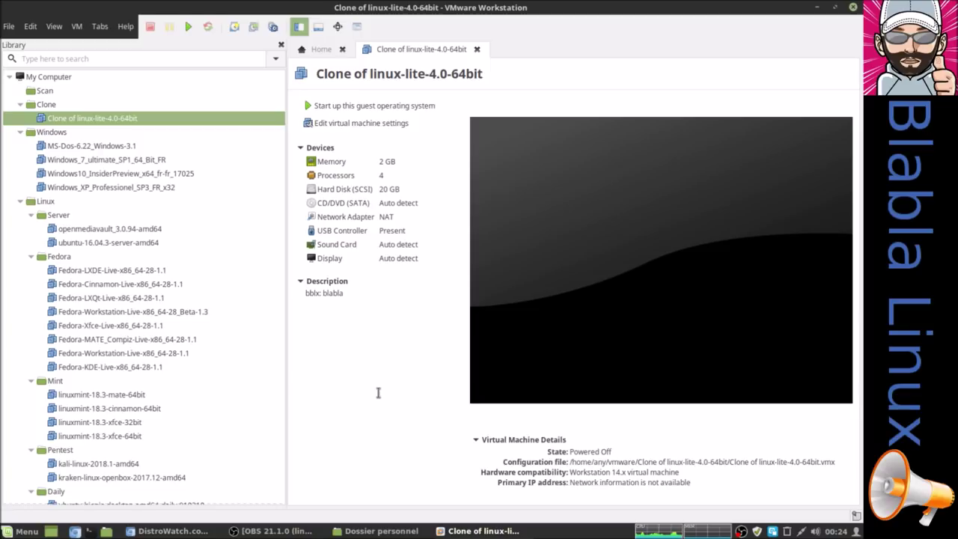
{"action": "left_click", "coordinate": [349, 107]}
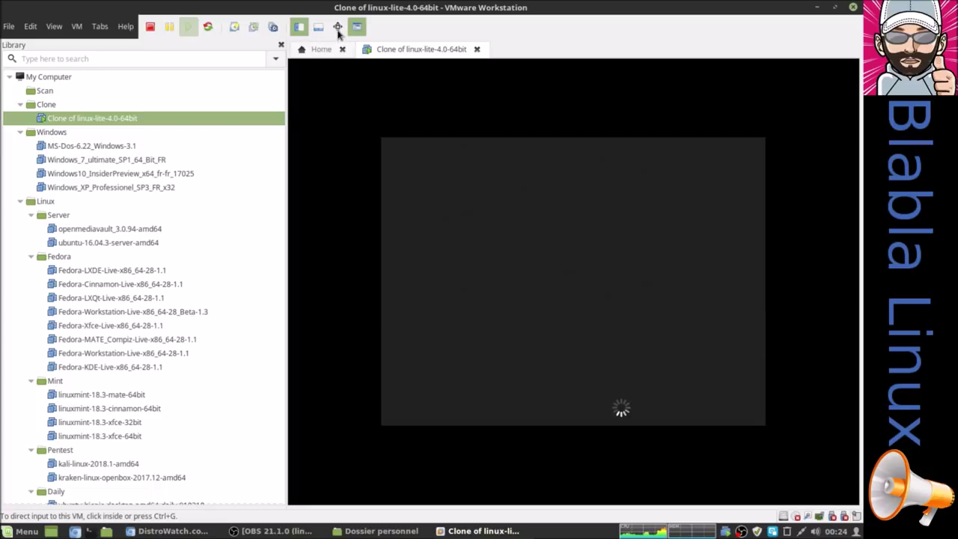
Put the Linux Lite guest in full screen and log in with the account password
{"action": "left_click", "coordinate": [338, 28]}
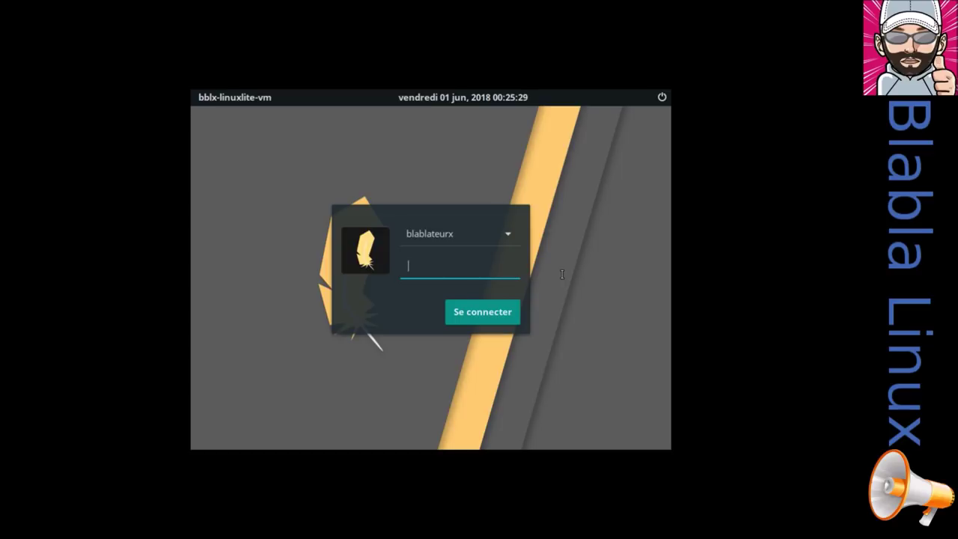
{"action": "key", "text": "ctrl+alt+Return"}
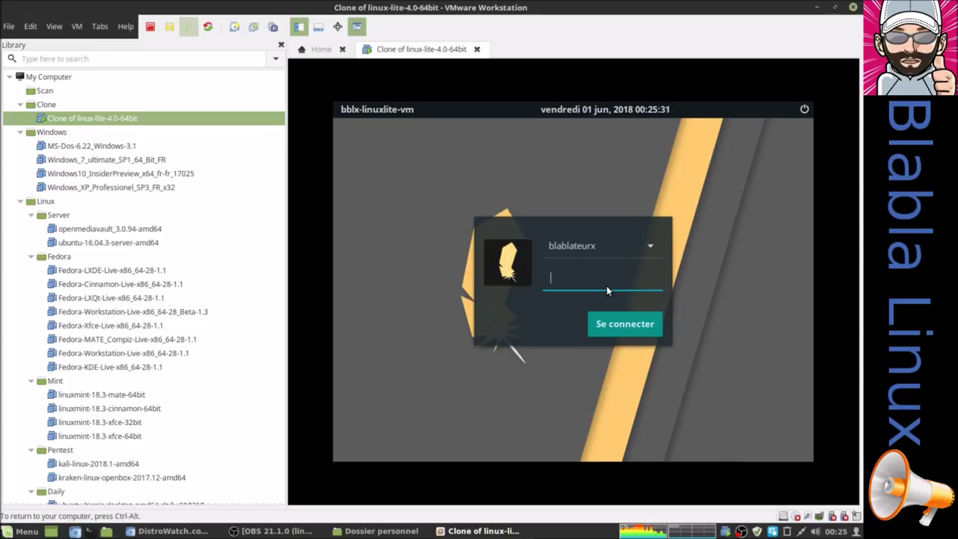
{"action": "key", "text": "ctrl+alt+Return"}
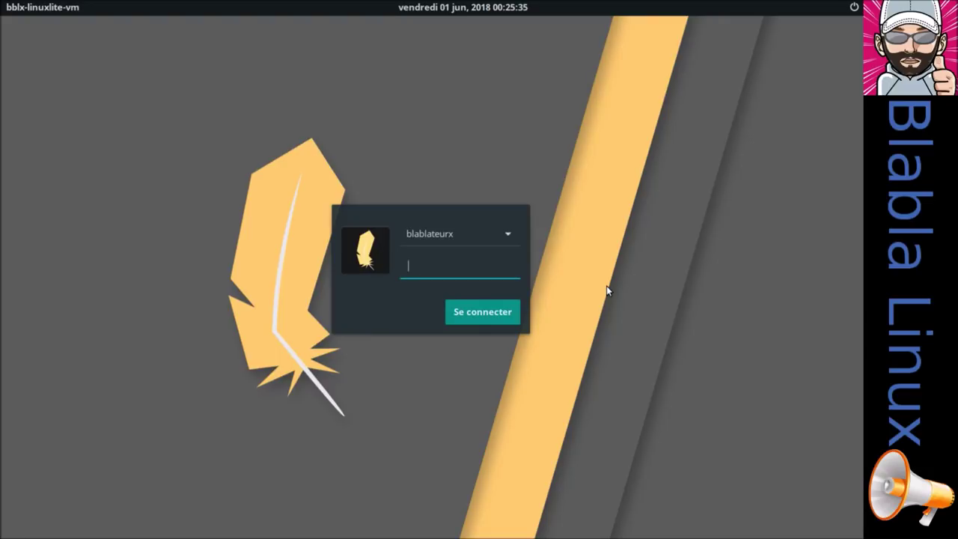
{"action": "type", "text": "••••••"}
{"action": "key", "text": "Return"}
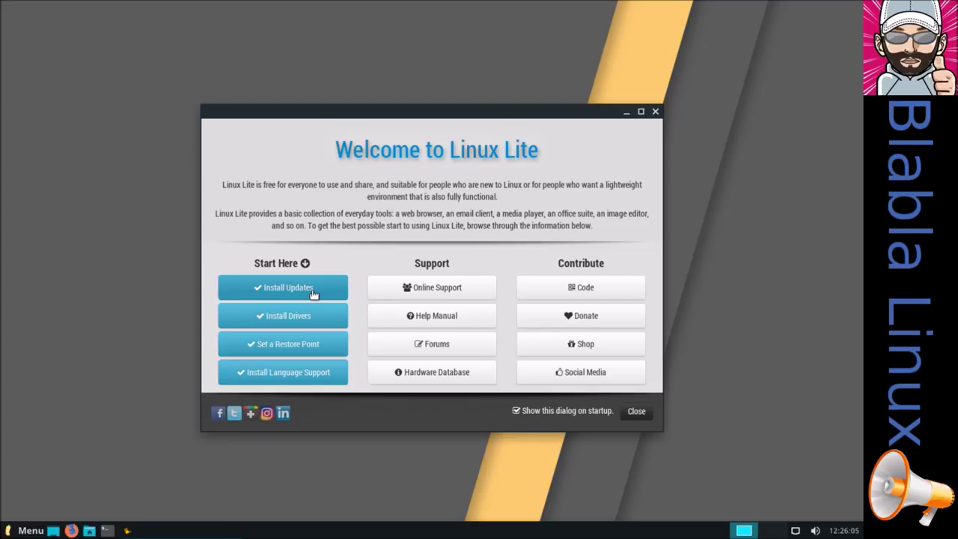
Untick 'Show this dialog on startup' and close the Welcome to Linux Lite window
{"action": "left_click", "coordinate": [22, 531]}
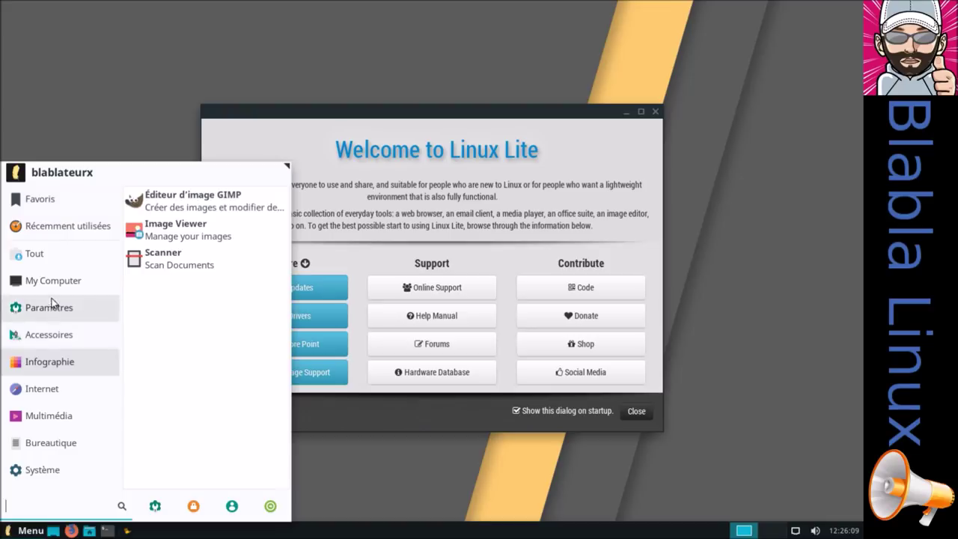
{"action": "mouse_move", "coordinate": [53, 287]}
{"action": "left_click", "coordinate": [84, 111]}
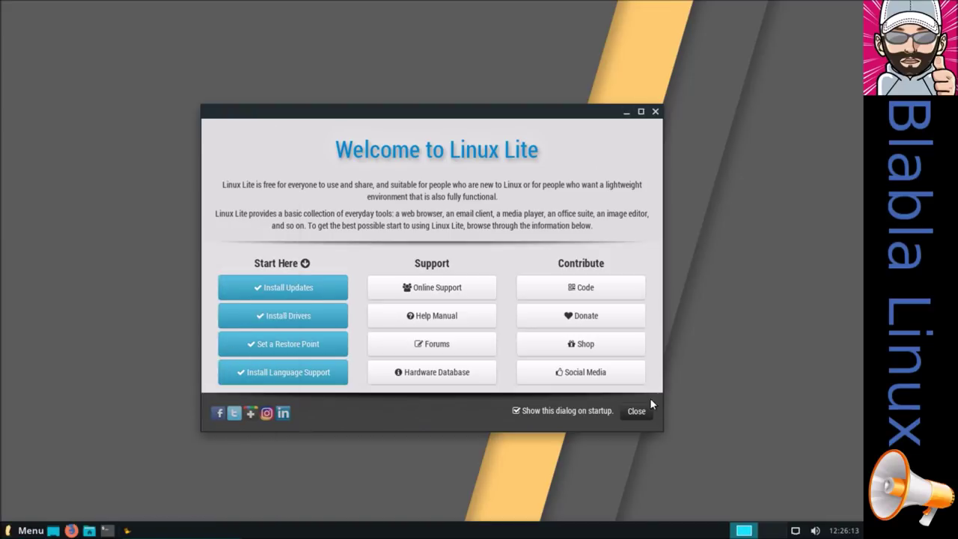
{"action": "left_click", "coordinate": [593, 412]}
{"action": "left_click", "coordinate": [636, 412]}
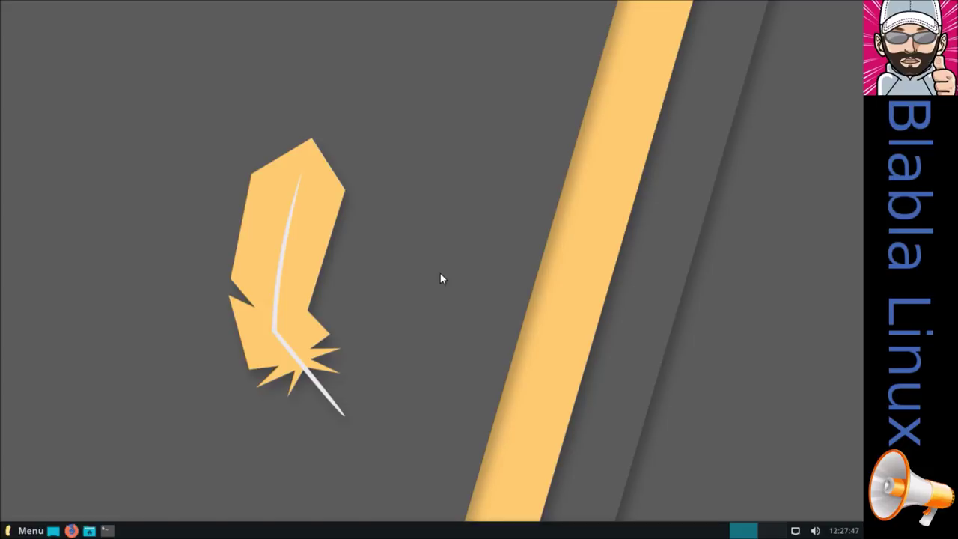
From the Menu, open Paramètres and then Apparence to list the desktop styles
{"action": "left_click", "coordinate": [31, 530]}
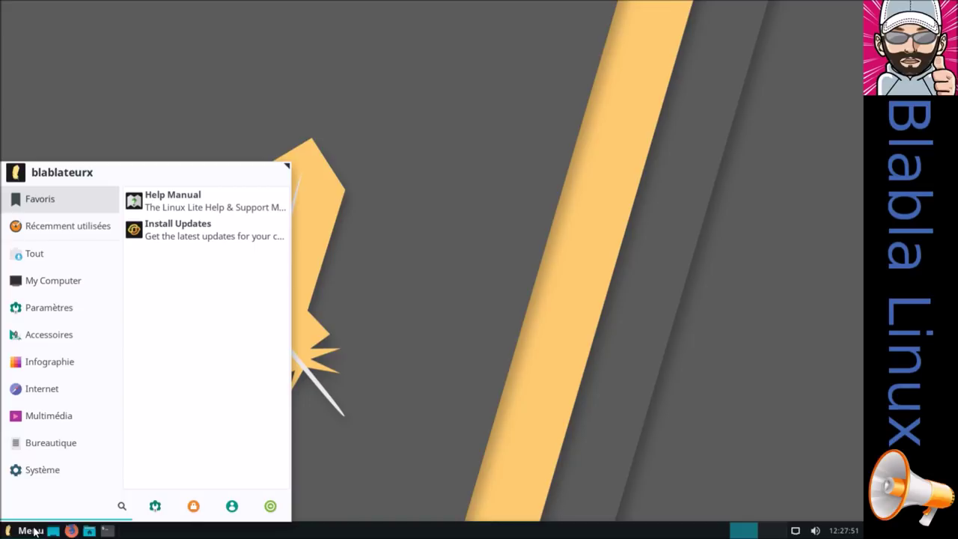
{"action": "left_click", "coordinate": [156, 505]}
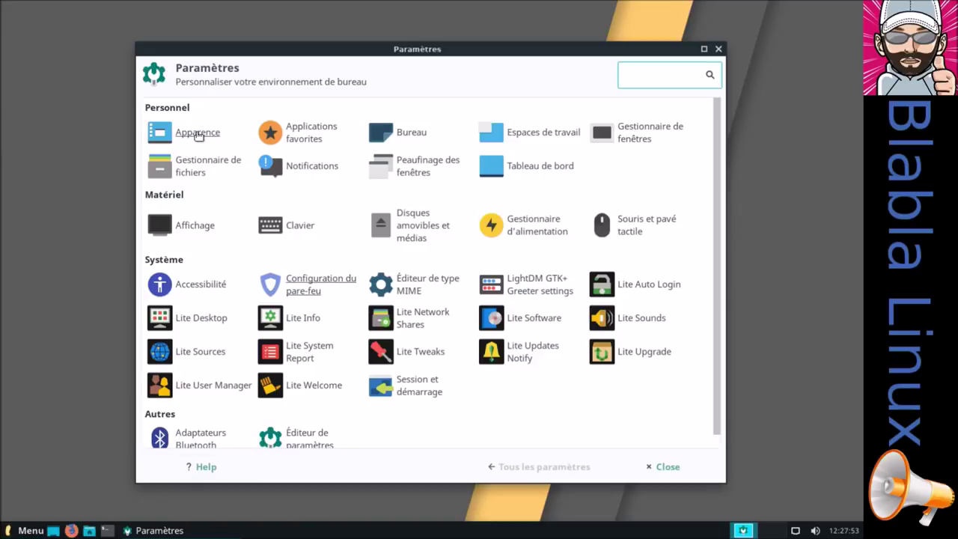
{"action": "left_click", "coordinate": [198, 136]}
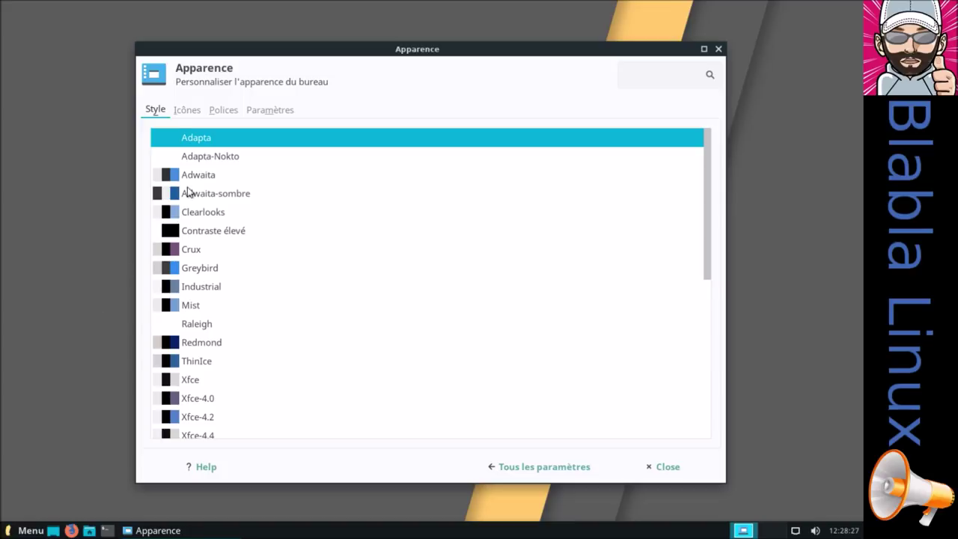
Browse the Icônes themes and the Gestionnaire de fenêtres settings, then close the window
{"action": "left_click", "coordinate": [189, 109]}
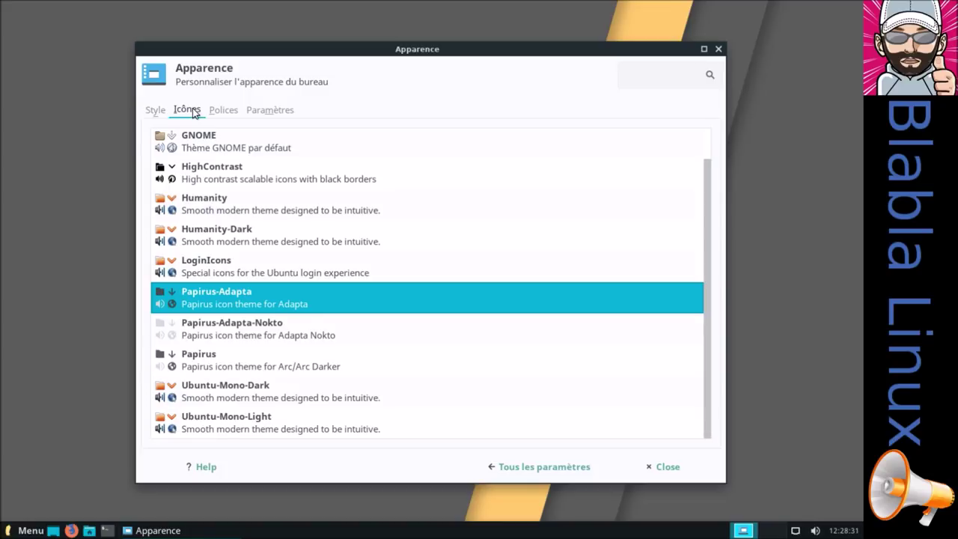
{"action": "left_click", "coordinate": [514, 467]}
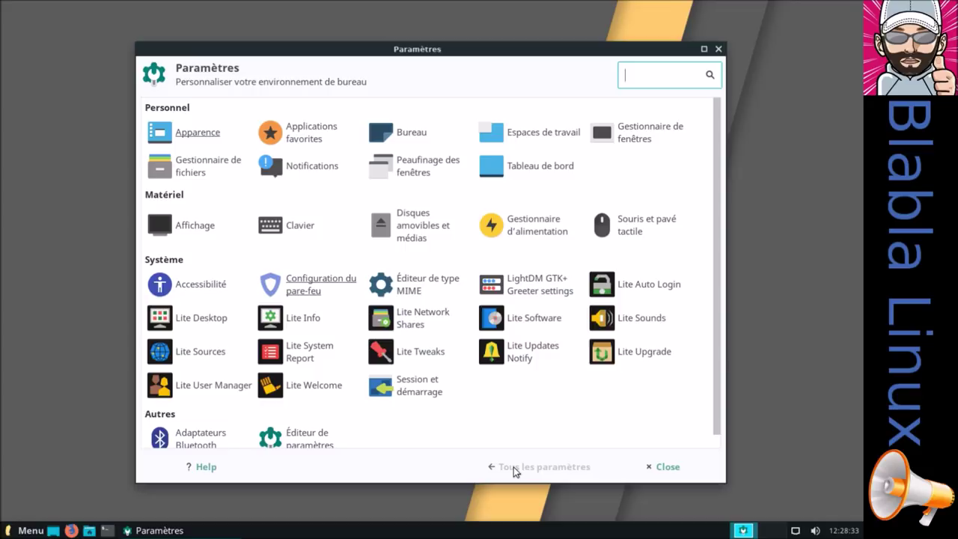
{"action": "left_click", "coordinate": [635, 140]}
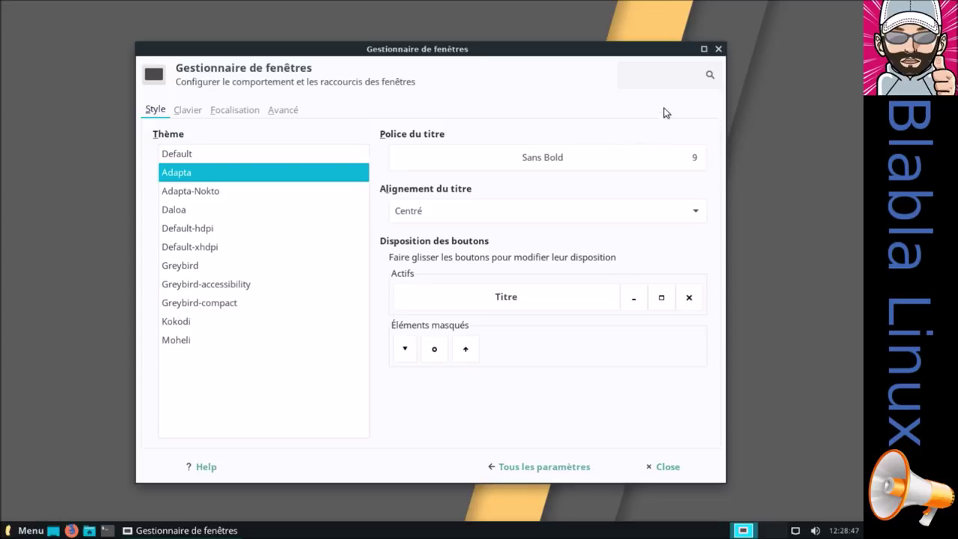
{"action": "left_click", "coordinate": [719, 49]}
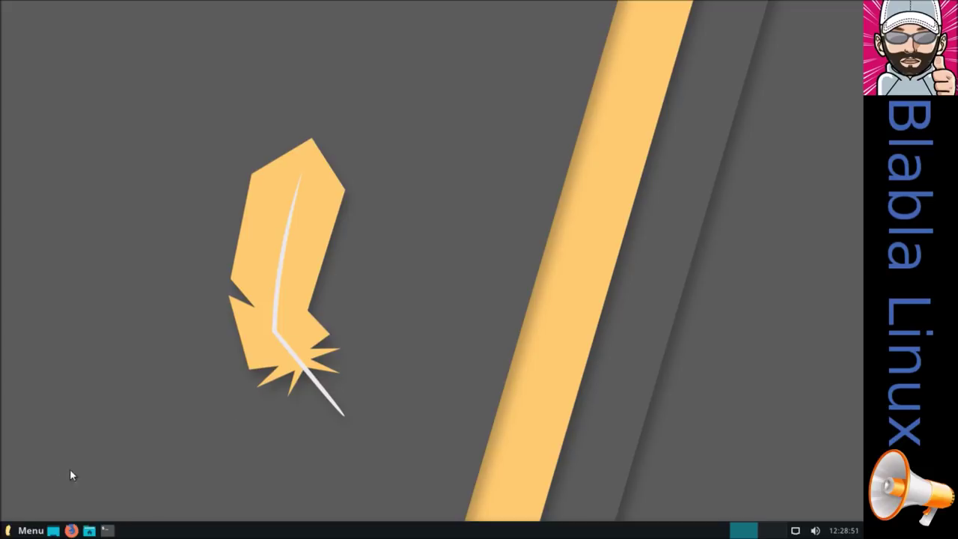
Open the Paramètres settings manager via Menu > Tous les paramètres
{"action": "left_click", "coordinate": [23, 530]}
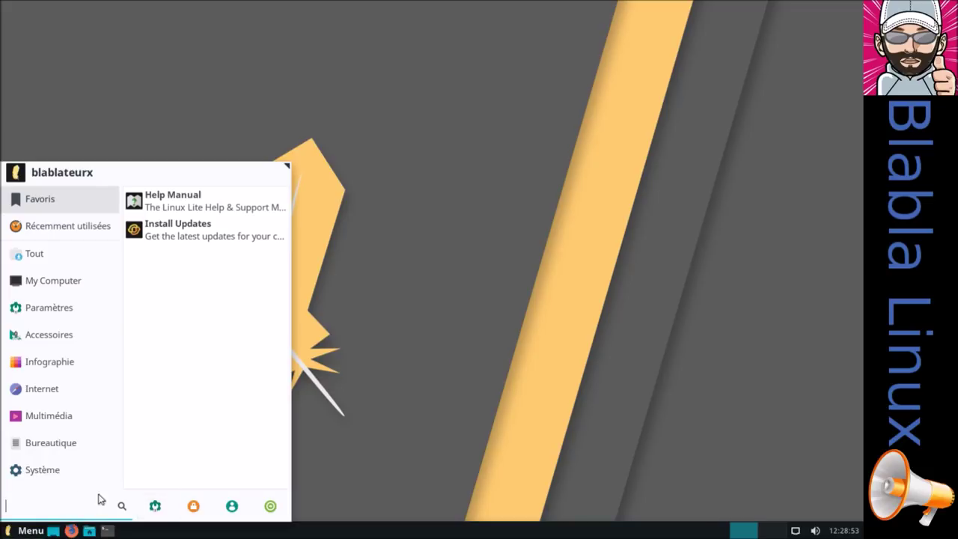
{"action": "left_click", "coordinate": [155, 507]}
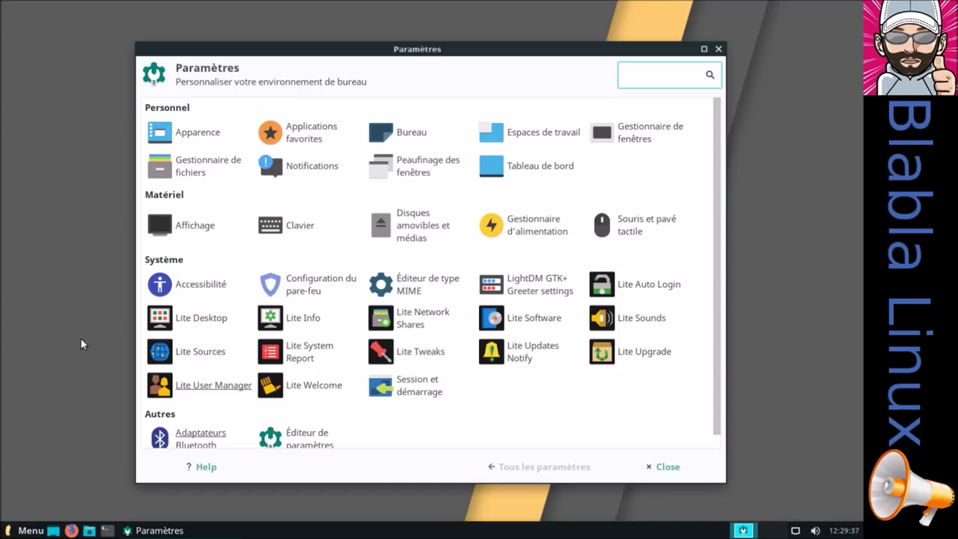
{"action": "left_click", "coordinate": [656, 288]}
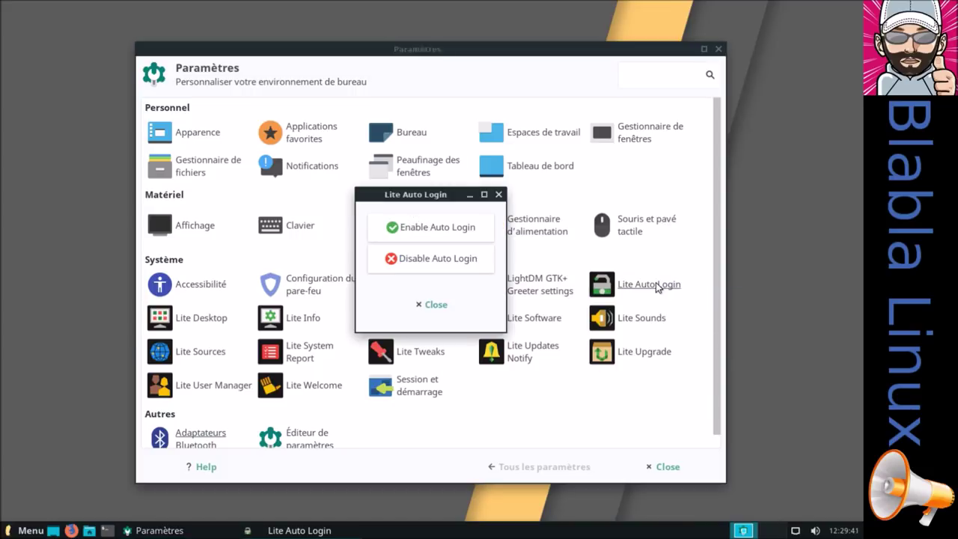
{"action": "left_click", "coordinate": [448, 302]}
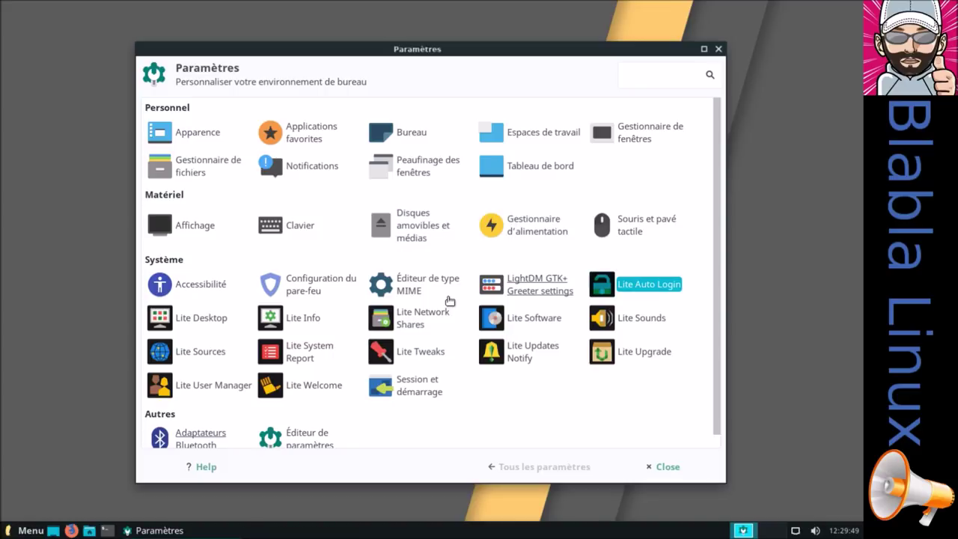
In Lite Desktop icons, set Recycle Bin to Enable and Control Panel to Disable, then confirm
{"action": "left_click", "coordinate": [192, 322]}
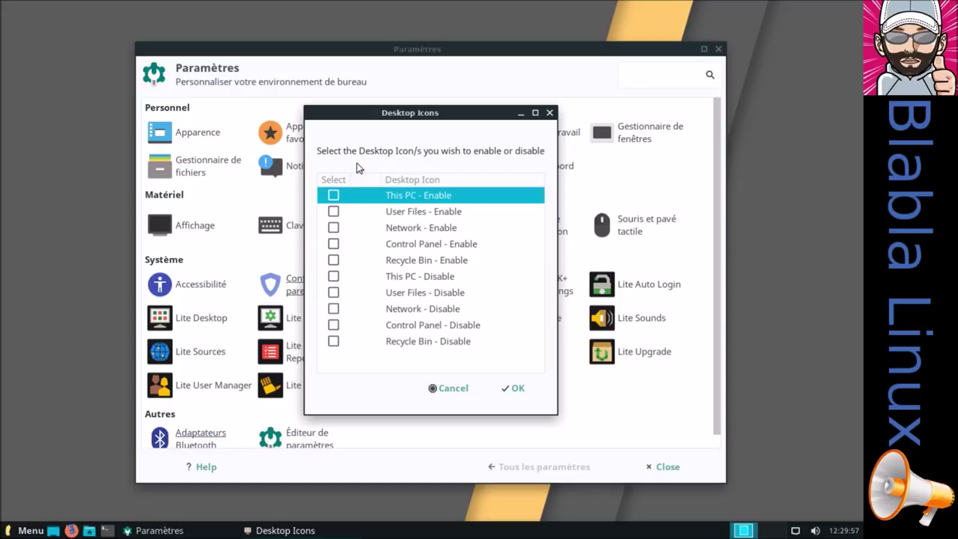
{"action": "left_click", "coordinate": [333, 195]}
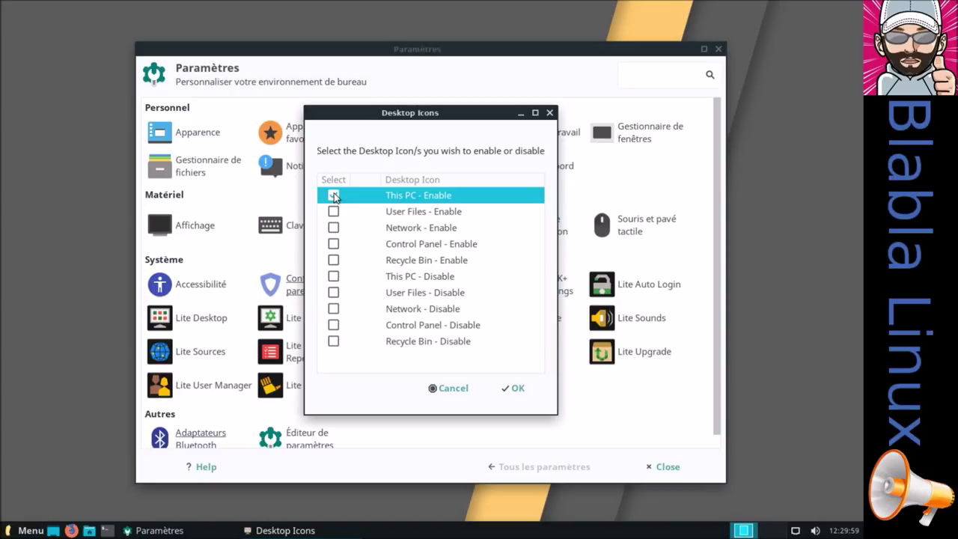
{"action": "left_click", "coordinate": [333, 194]}
{"action": "left_click", "coordinate": [333, 259]}
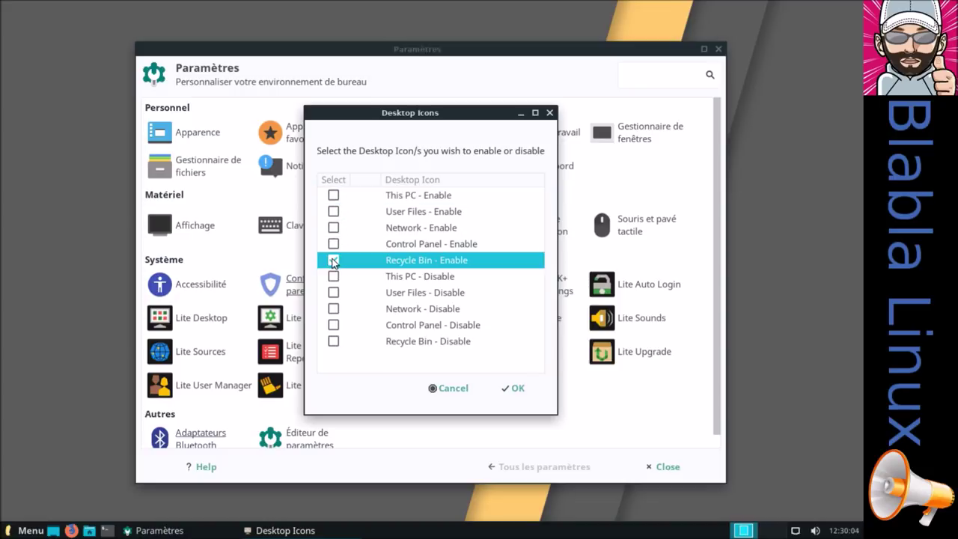
{"action": "left_click", "coordinate": [333, 324]}
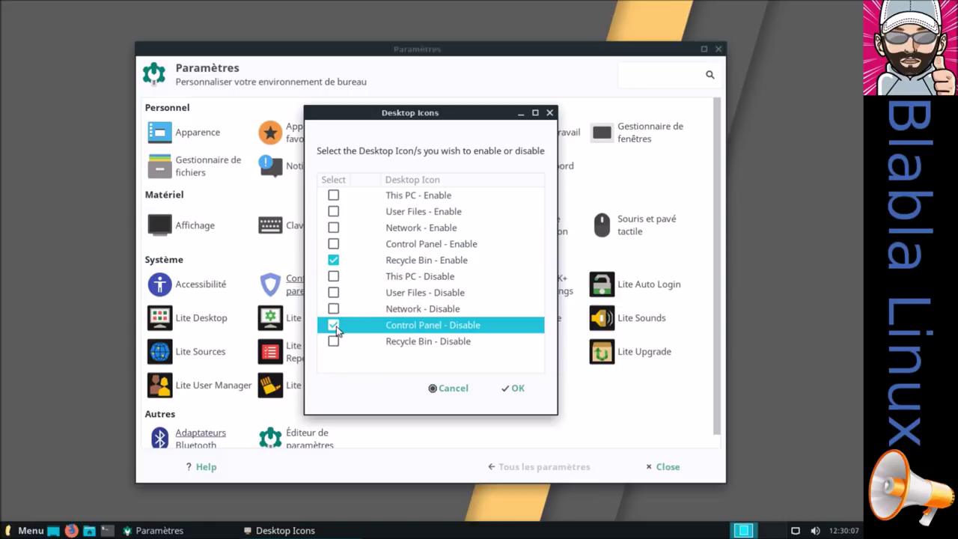
{"action": "left_click", "coordinate": [518, 390]}
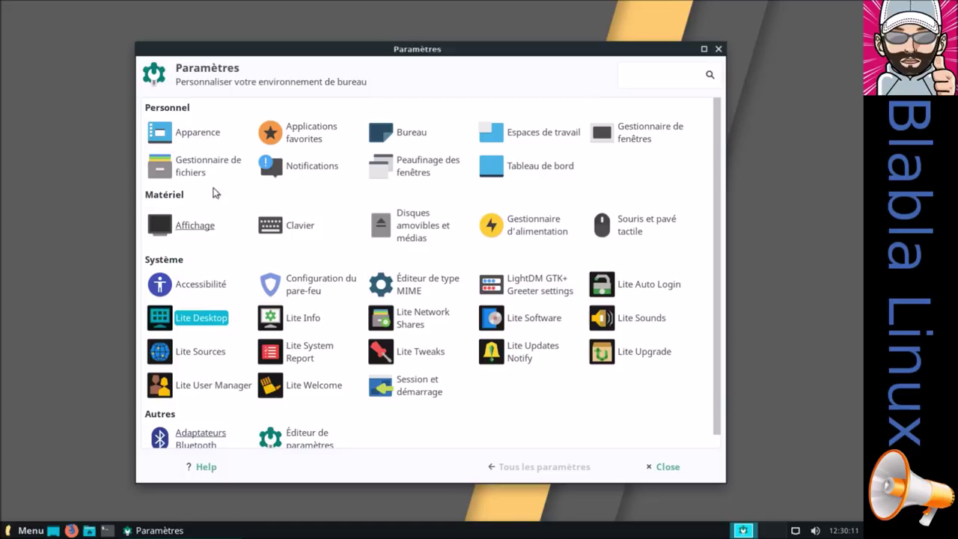
{"action": "left_click_drag", "start_coordinate": [306, 53], "coordinate": [340, 56]}
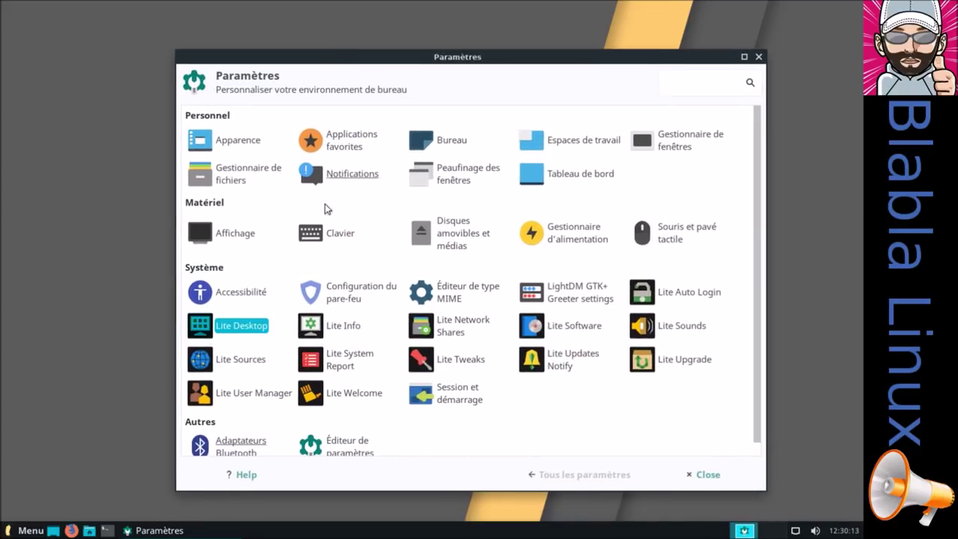
Close Paramètres and log out of the Linux Lite session with Déconnexion
{"action": "left_click", "coordinate": [715, 473]}
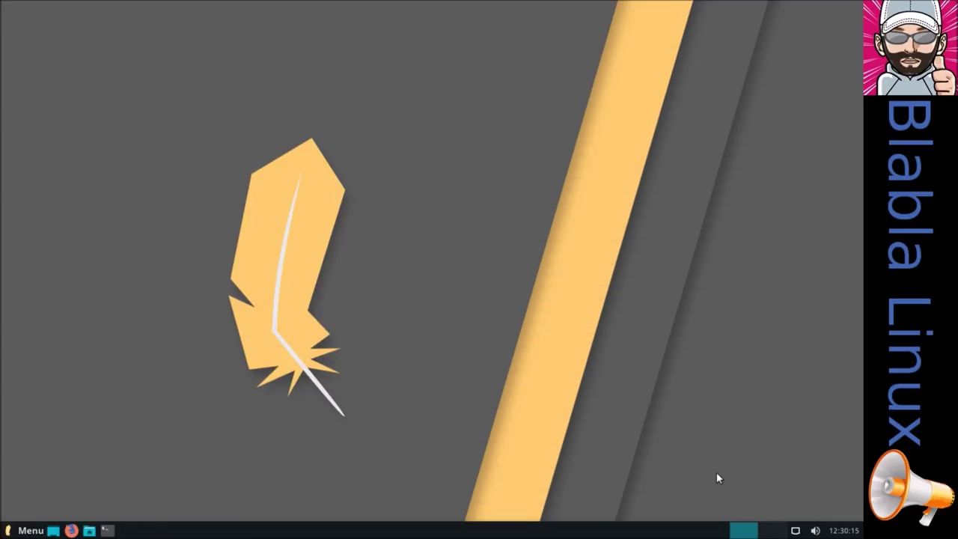
{"action": "left_click", "coordinate": [19, 530]}
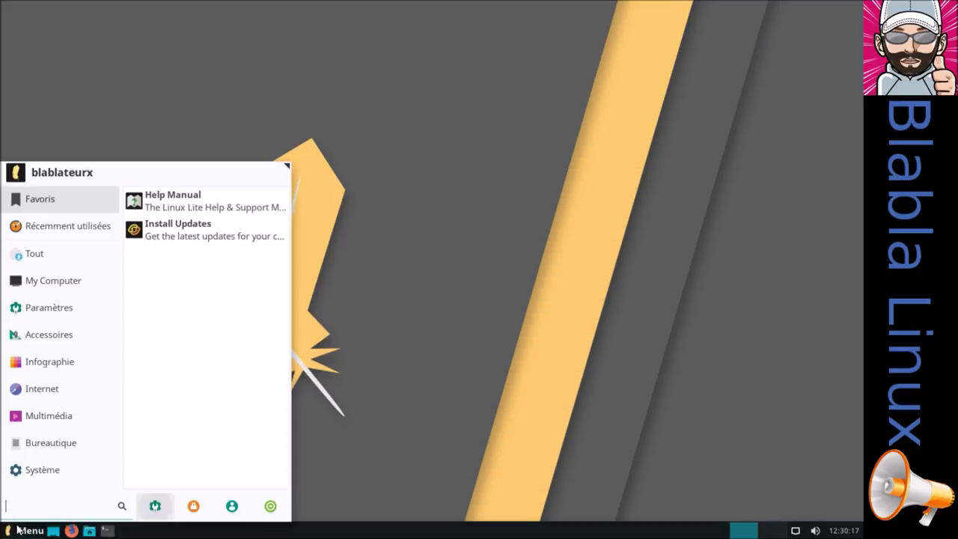
{"action": "left_click", "coordinate": [270, 508]}
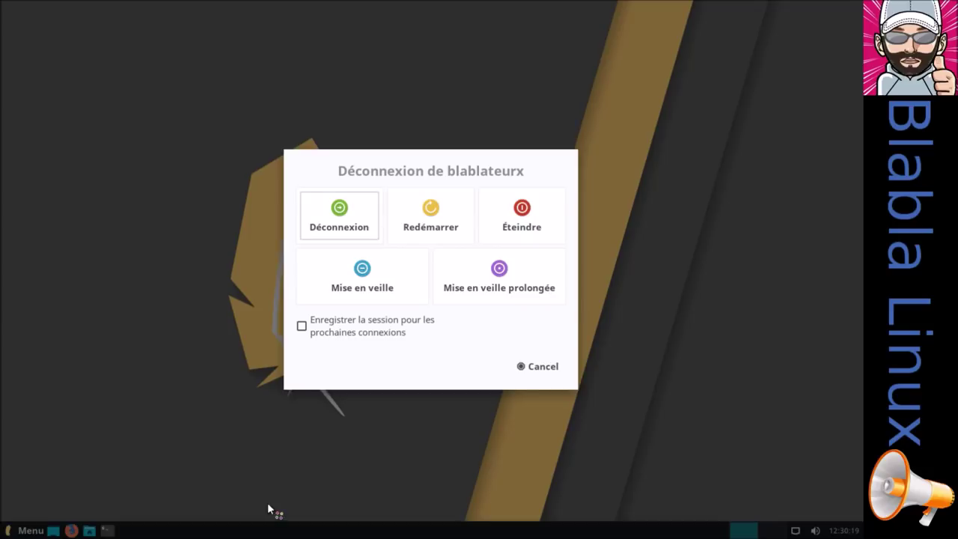
{"action": "left_click", "coordinate": [359, 219]}
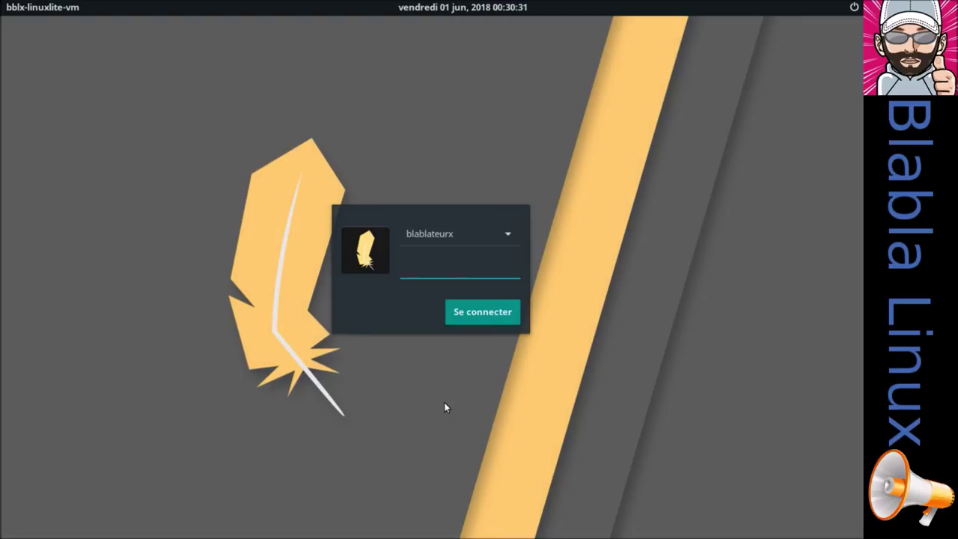
Sign back in at the login screen with the user password, correcting a mistyped entry
{"action": "type", "text": "••••••••"}
{"action": "key", "text": "BackSpace"}
{"action": "key", "text": "BackSpace"}
{"action": "key", "text": "BackSpace"}
{"action": "key", "text": "BackSpace"}
{"action": "key", "text": "BackSpace"}
{"action": "key", "text": "BackSpace"}
{"action": "key", "text": "BackSpace"}
{"action": "key", "text": "BackSpace"}
{"action": "type", "text": "•••••"}
{"action": "key", "text": "Return"}
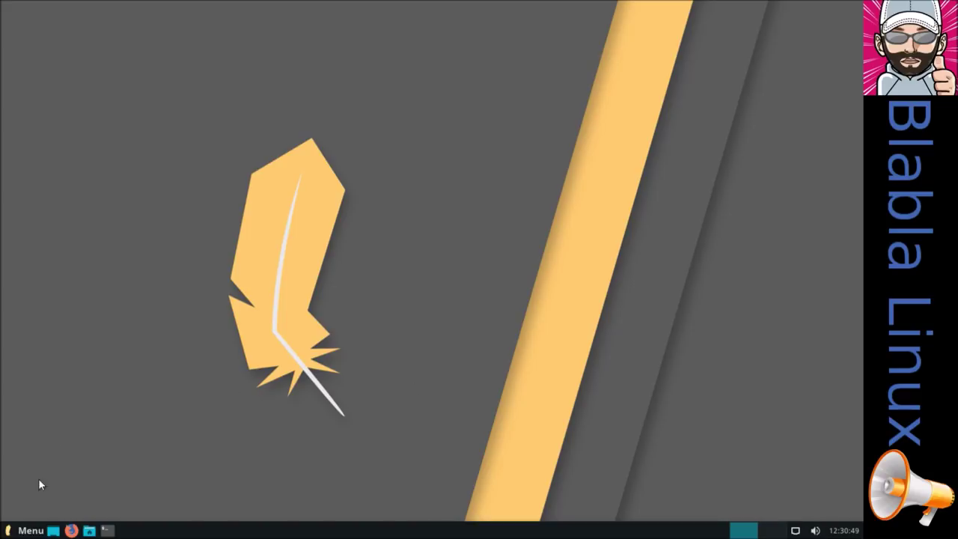
Enable the Recycle Bin and Control Panel desktop icons in Paramètres' Desktop Icons options
{"action": "left_click", "coordinate": [32, 530]}
{"action": "left_click", "coordinate": [162, 503]}
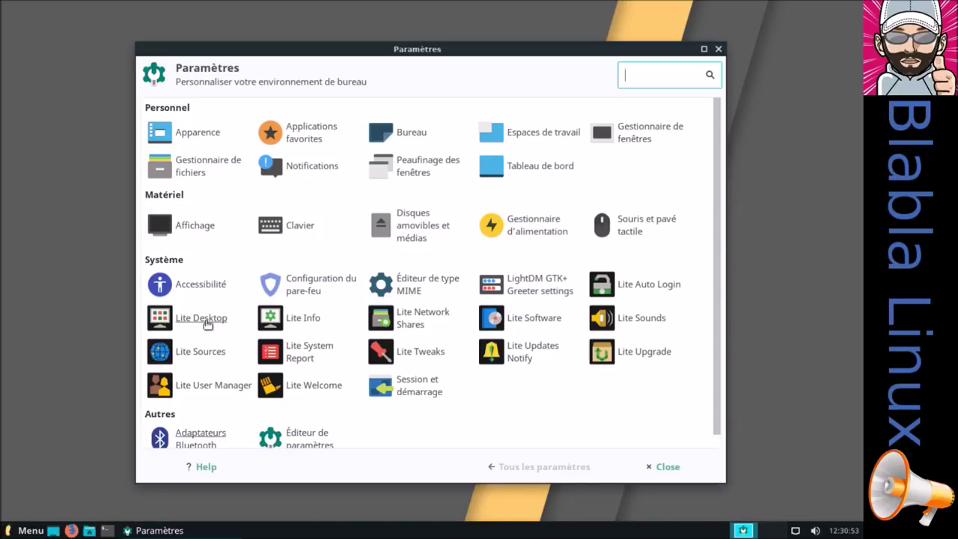
{"action": "left_click", "coordinate": [206, 320]}
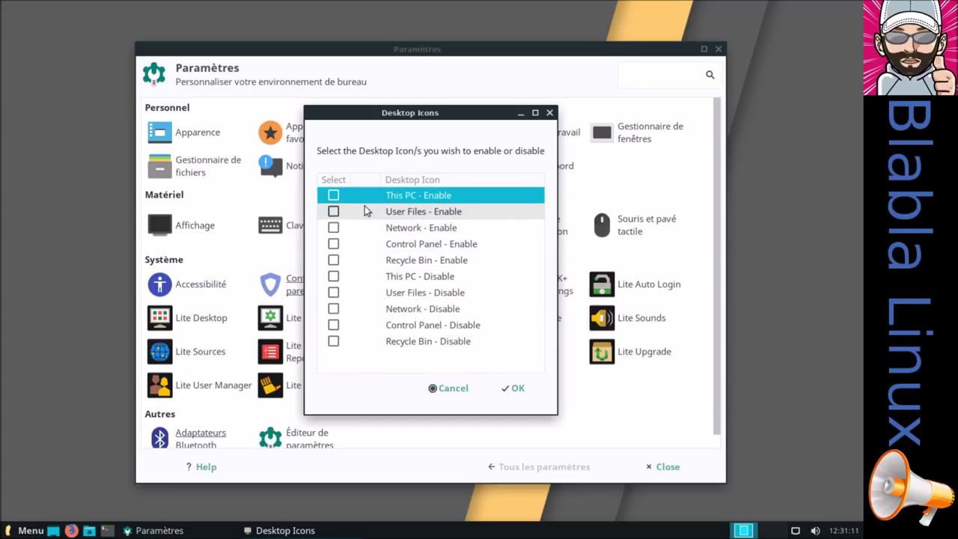
{"action": "left_click", "coordinate": [334, 262]}
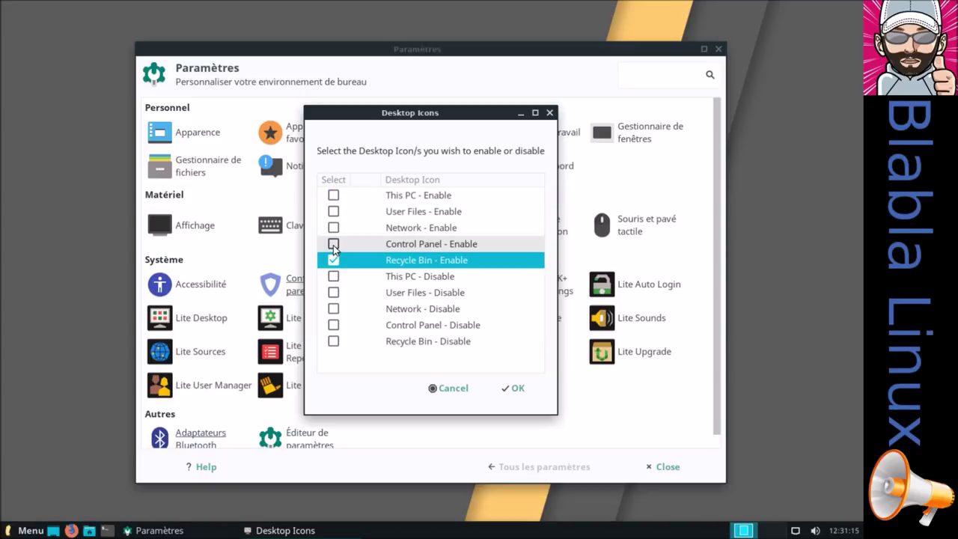
{"action": "left_click", "coordinate": [334, 244]}
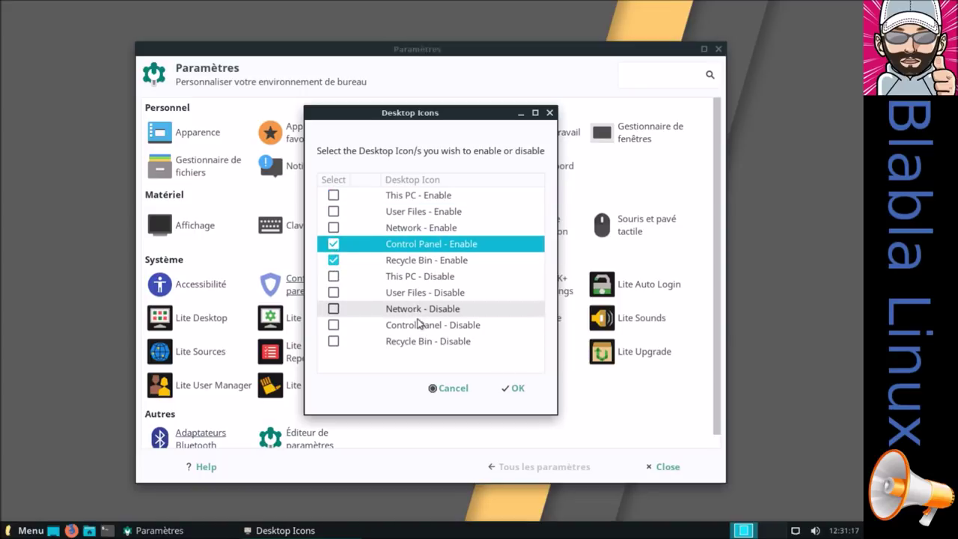
{"action": "left_click", "coordinate": [516, 389]}
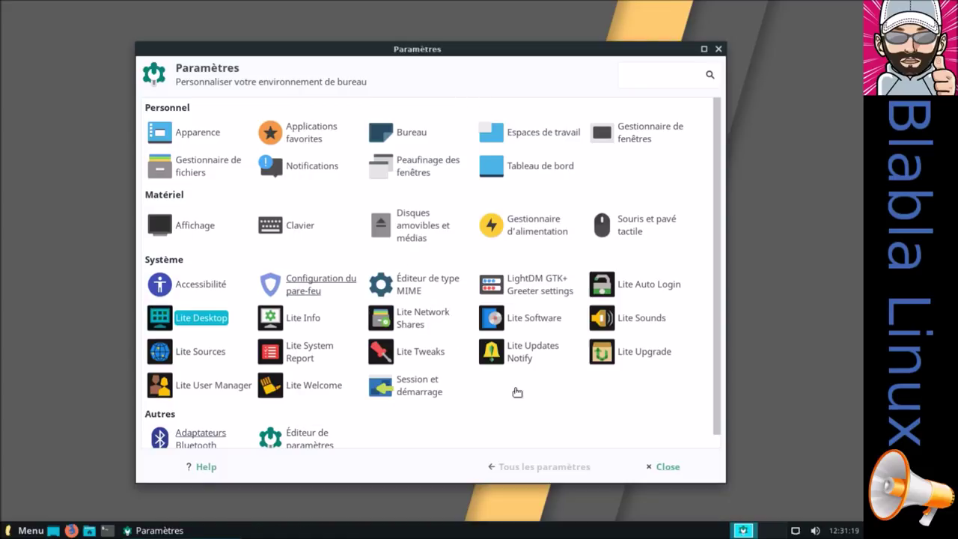
Tick This PC, User Files, Network, Control Panel and Recycle Bin icons, then close Paramètres
{"action": "left_click", "coordinate": [212, 320]}
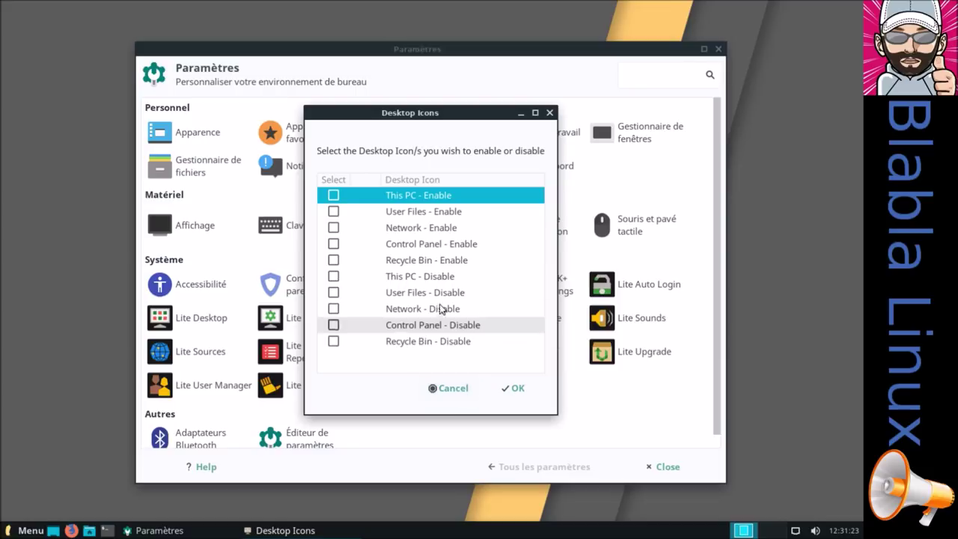
{"action": "left_click", "coordinate": [334, 195]}
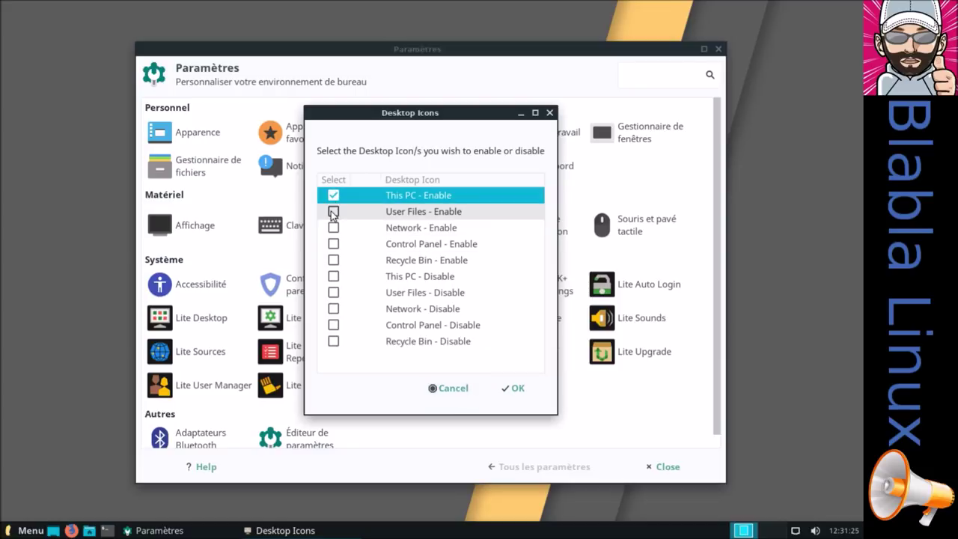
{"action": "left_click", "coordinate": [333, 212]}
{"action": "left_click", "coordinate": [333, 228]}
{"action": "left_click", "coordinate": [335, 244]}
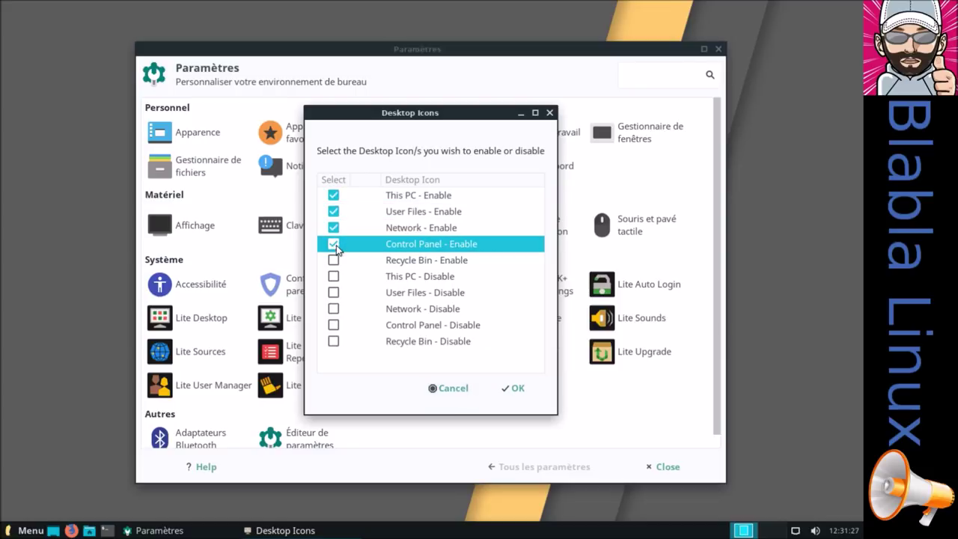
{"action": "left_click", "coordinate": [333, 260]}
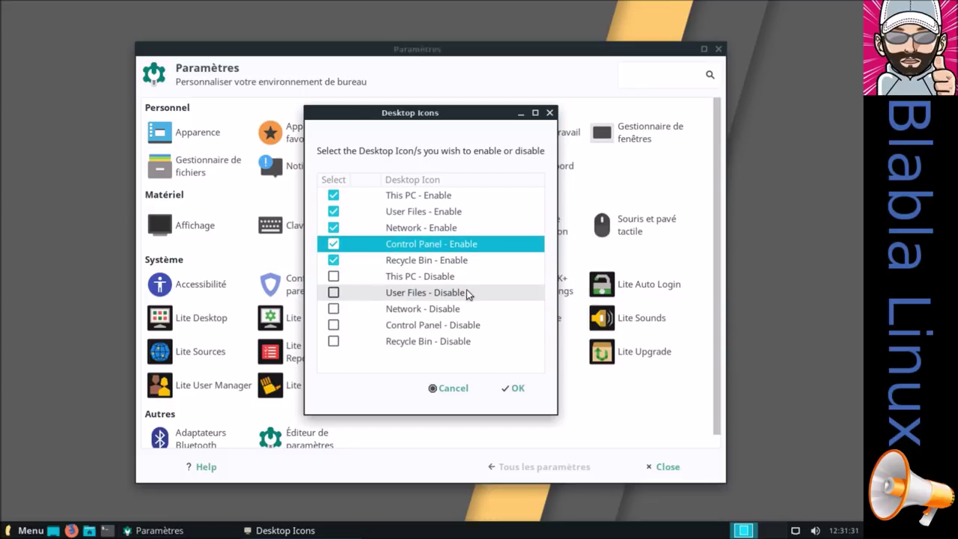
{"action": "left_click", "coordinate": [518, 388]}
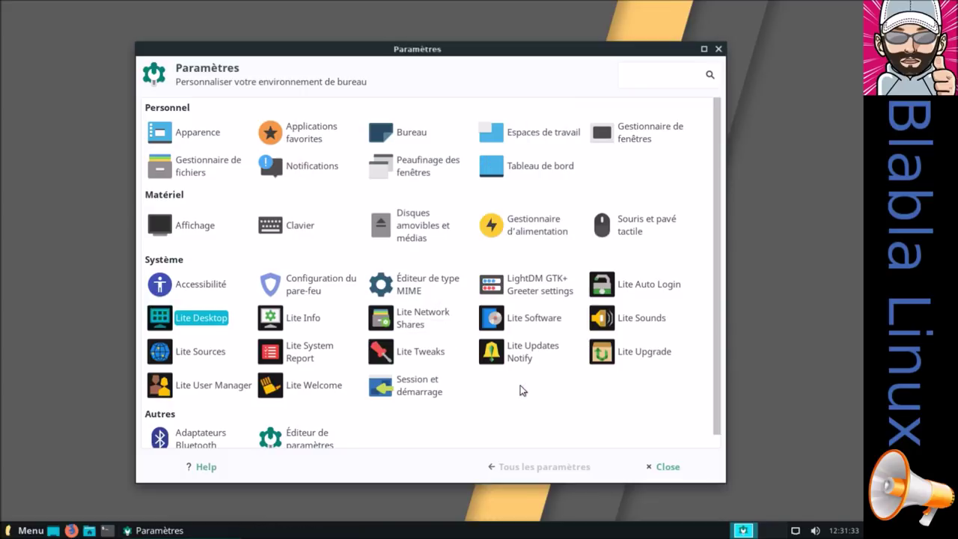
{"action": "left_click", "coordinate": [673, 468]}
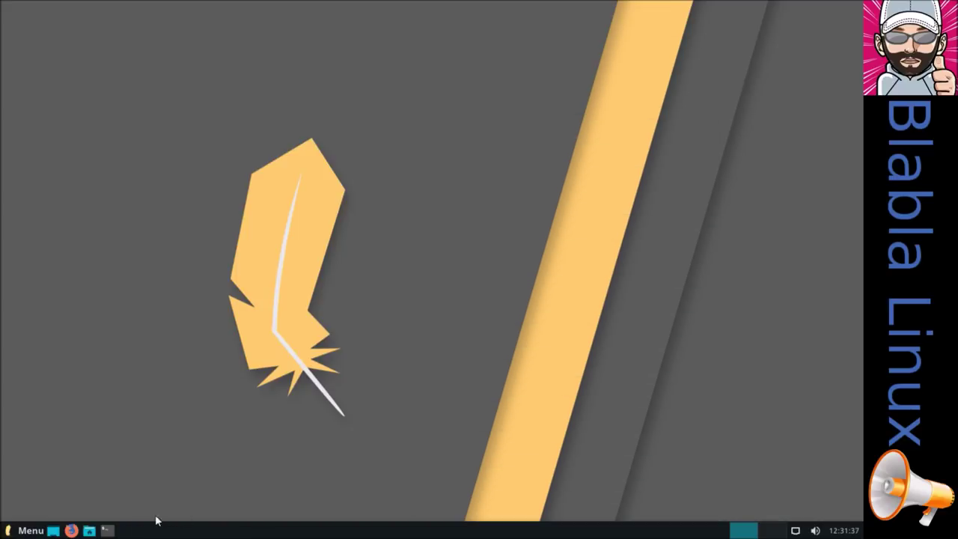
Put the guest to sleep with Mise en veille, then sign back in with the password
{"action": "left_click", "coordinate": [29, 531]}
{"action": "left_click", "coordinate": [272, 506]}
{"action": "left_click", "coordinate": [388, 291]}
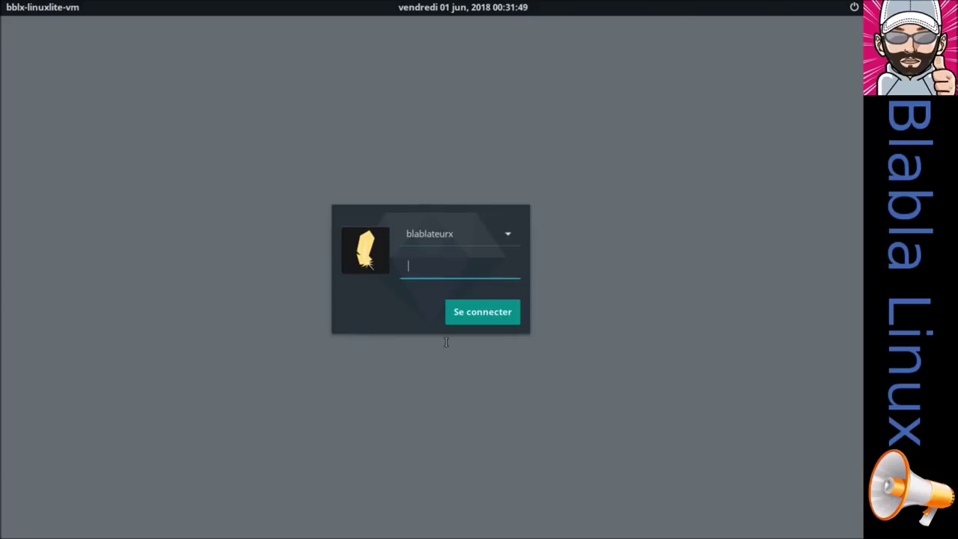
{"action": "type", "text": "••••••"}
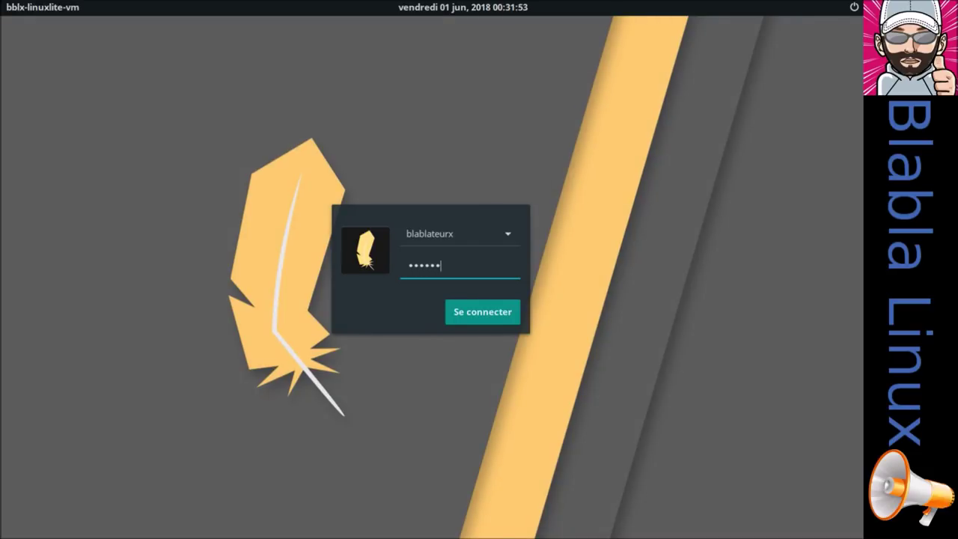
{"action": "key", "text": "Return"}
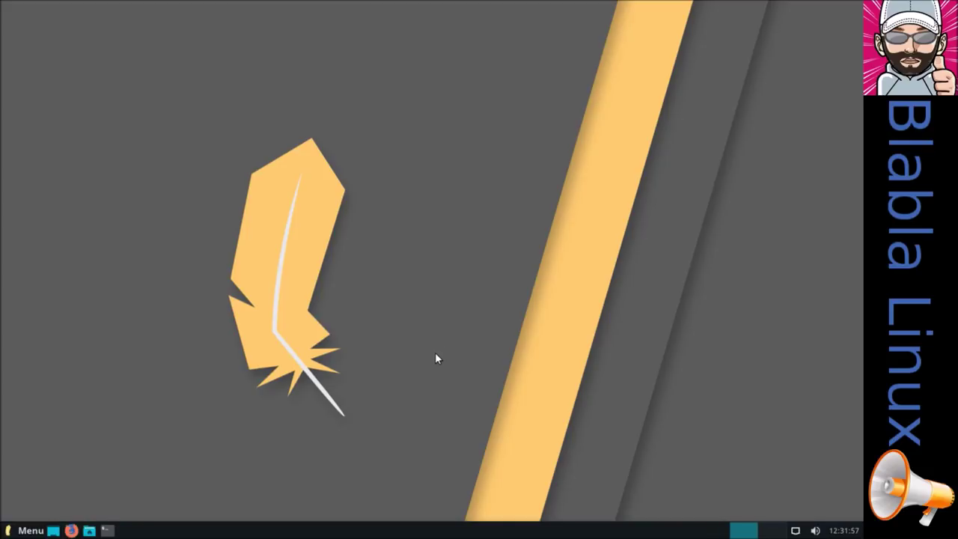
Open Paramètres and leave the Desktop Icons options unchanged
{"action": "left_click", "coordinate": [30, 530]}
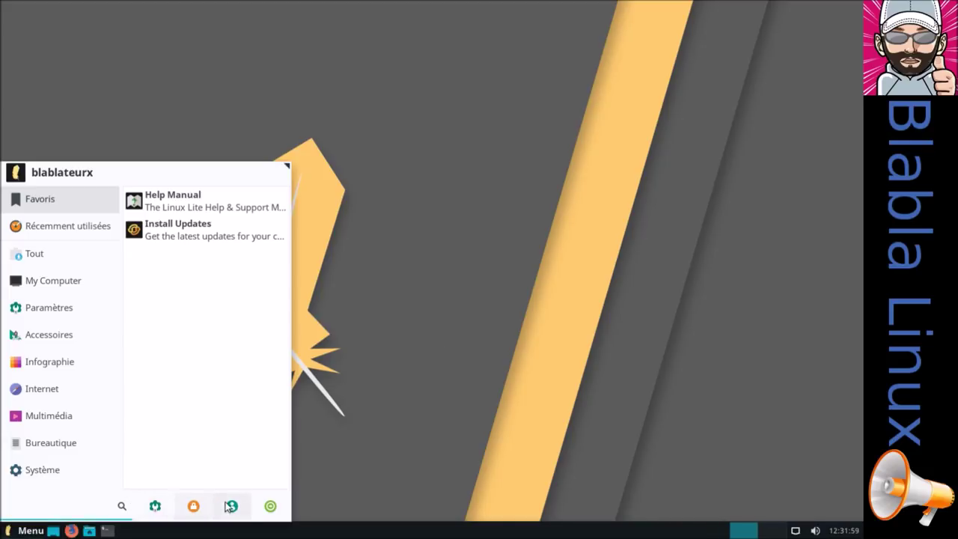
{"action": "left_click", "coordinate": [155, 506]}
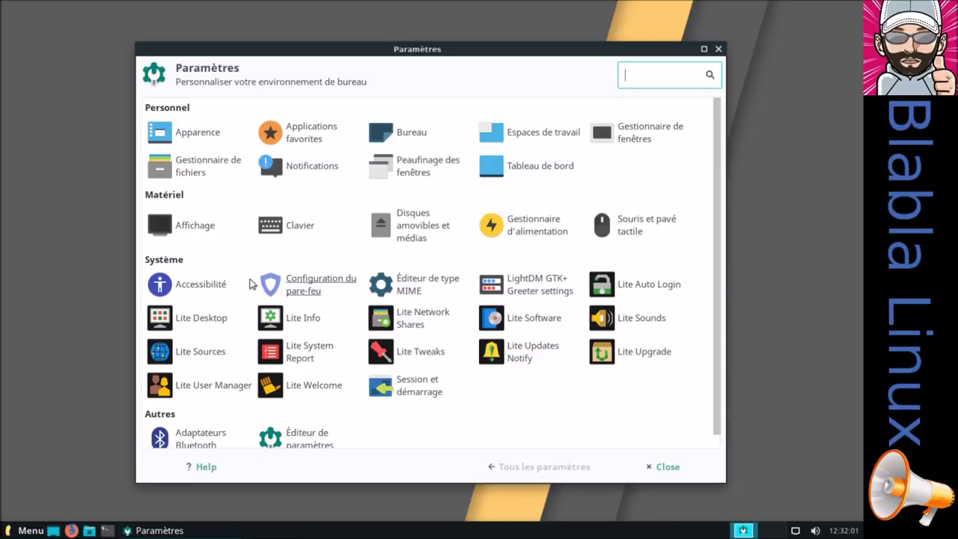
{"action": "left_click", "coordinate": [216, 320]}
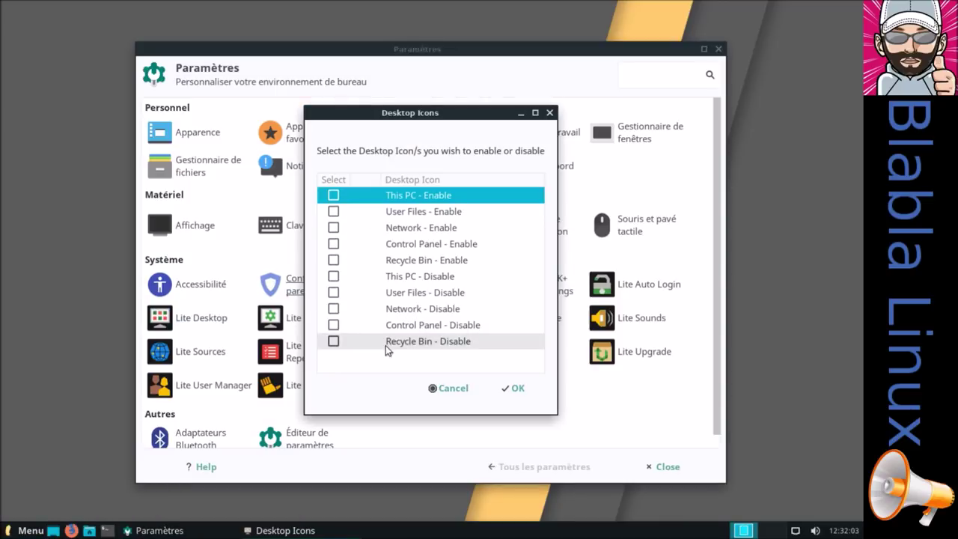
{"action": "left_click", "coordinate": [462, 390]}
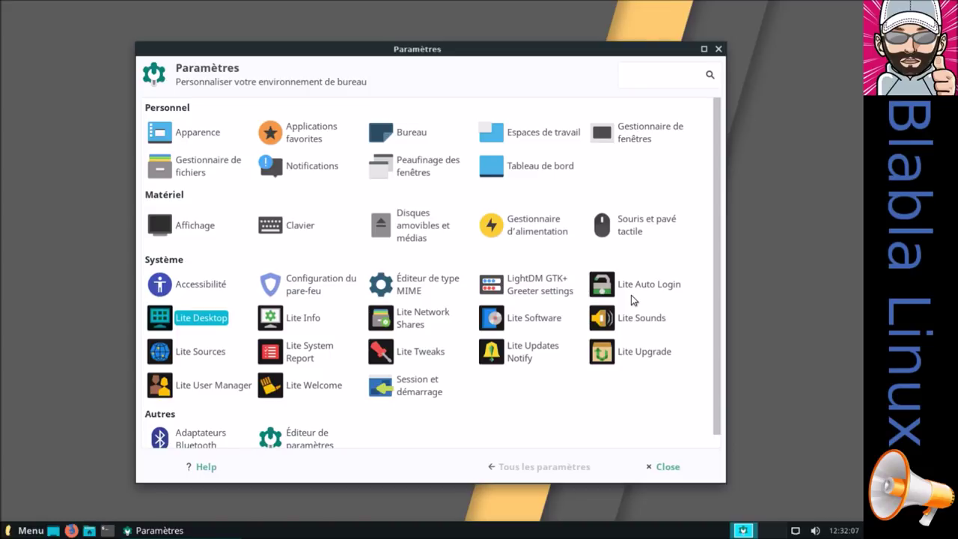
Enable Lite Auto Login, authenticating with the administrator password and confirming
{"action": "left_click", "coordinate": [657, 291]}
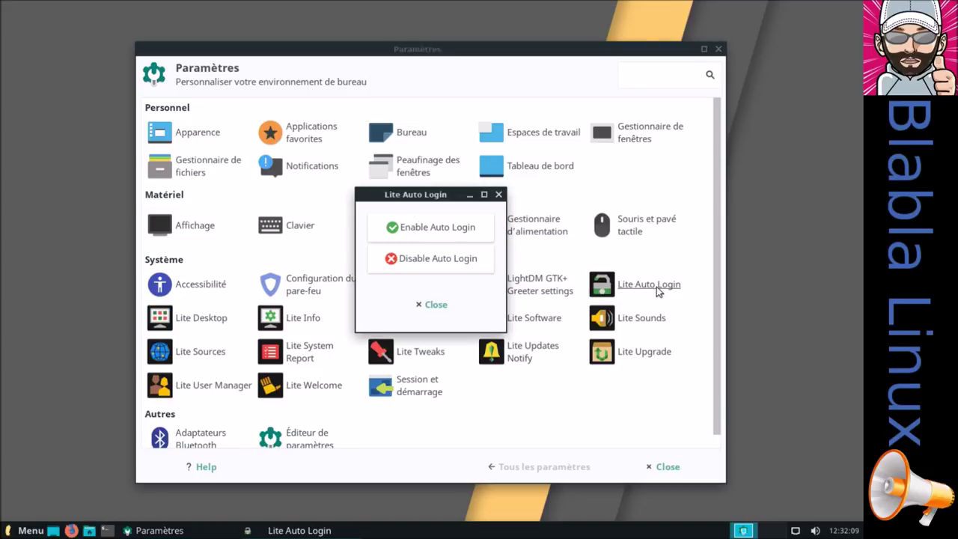
{"action": "left_click", "coordinate": [445, 232]}
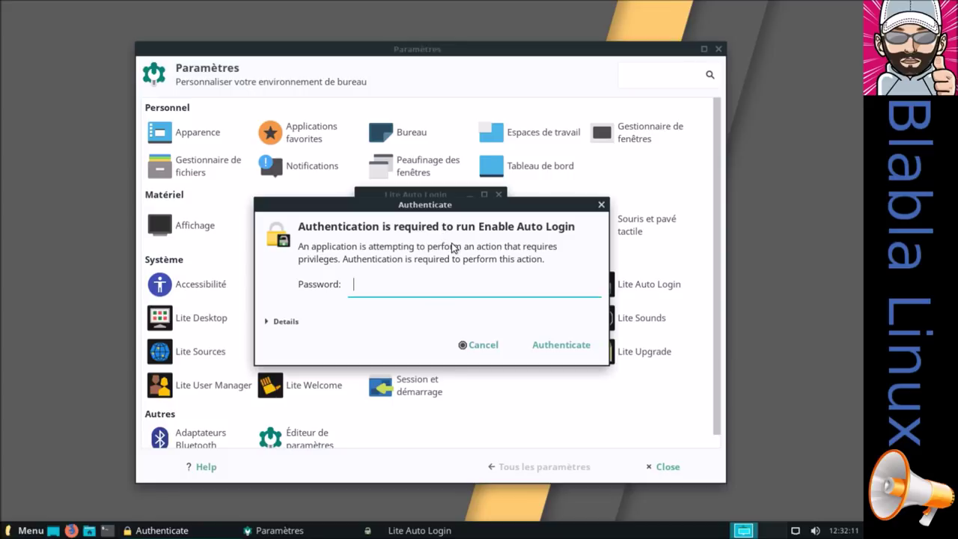
{"action": "type", "text": "******"}
{"action": "key", "text": "Return"}
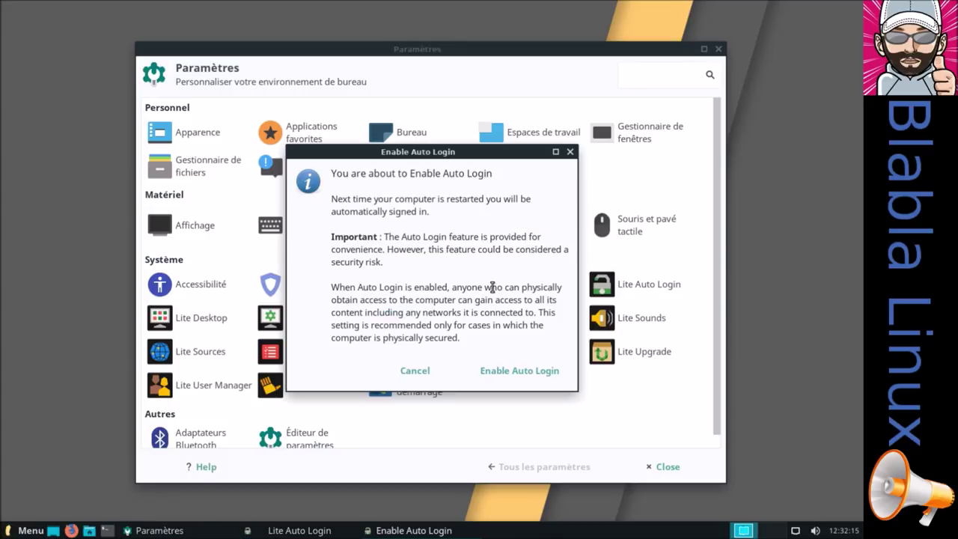
{"action": "left_click", "coordinate": [497, 370]}
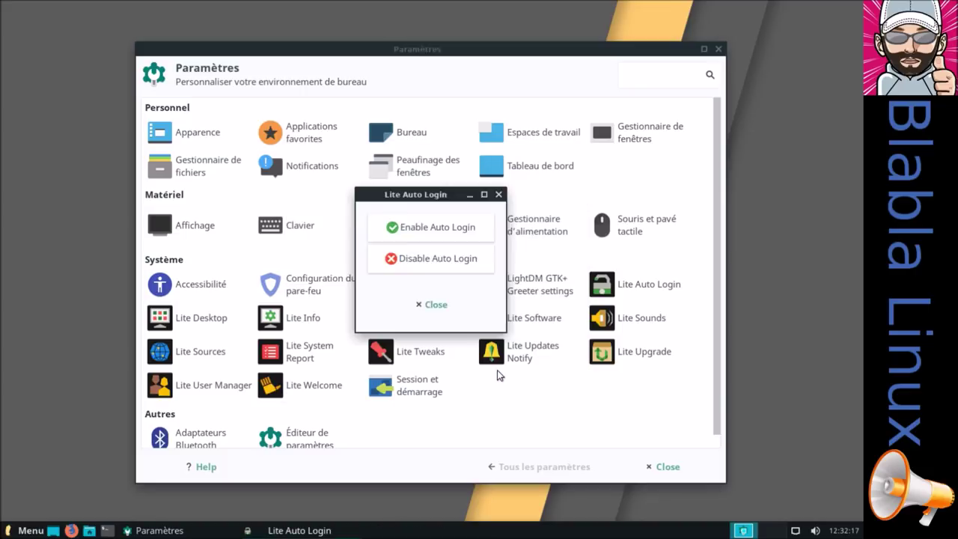
{"action": "left_click", "coordinate": [497, 298]}
{"action": "left_click", "coordinate": [450, 304]}
Restart the guest with Redémarrer, then open a terminal from the taskbar after reboot
{"action": "left_click", "coordinate": [715, 48]}
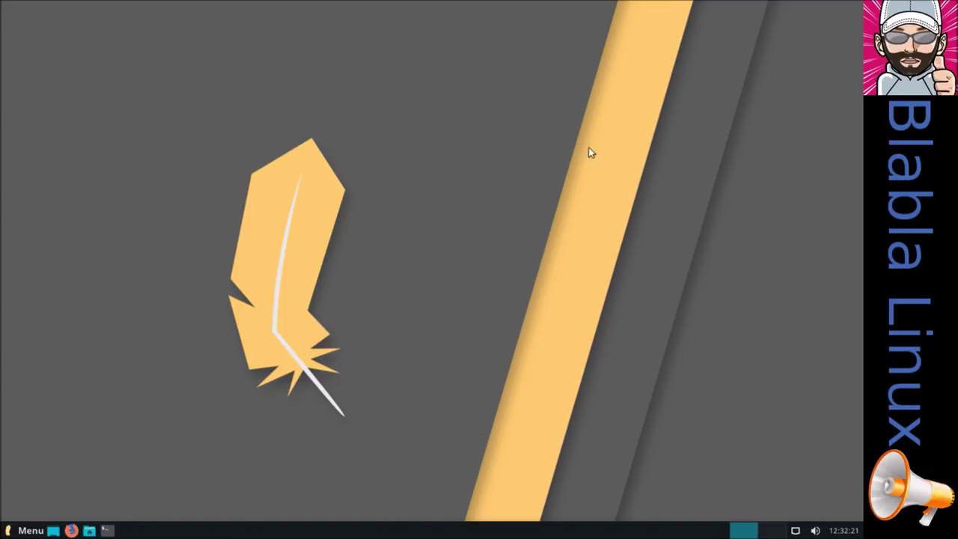
{"action": "left_click", "coordinate": [28, 530]}
{"action": "left_click", "coordinate": [269, 505]}
{"action": "left_click", "coordinate": [446, 228]}
{"action": "left_click", "coordinate": [106, 530]}
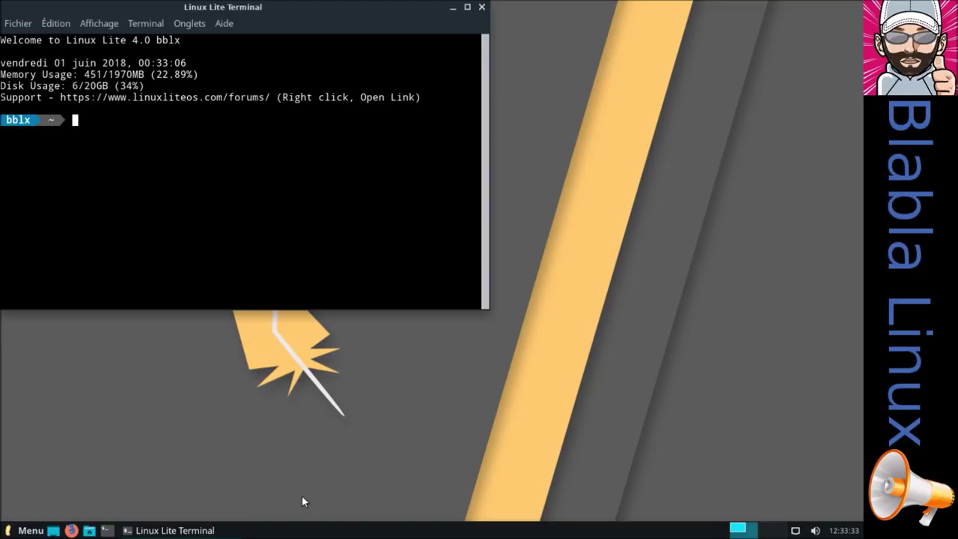
Run htop in the terminal and move the terminal window to the upper right
{"action": "type", "text": "htop"}
{"action": "key", "text": "Return"}
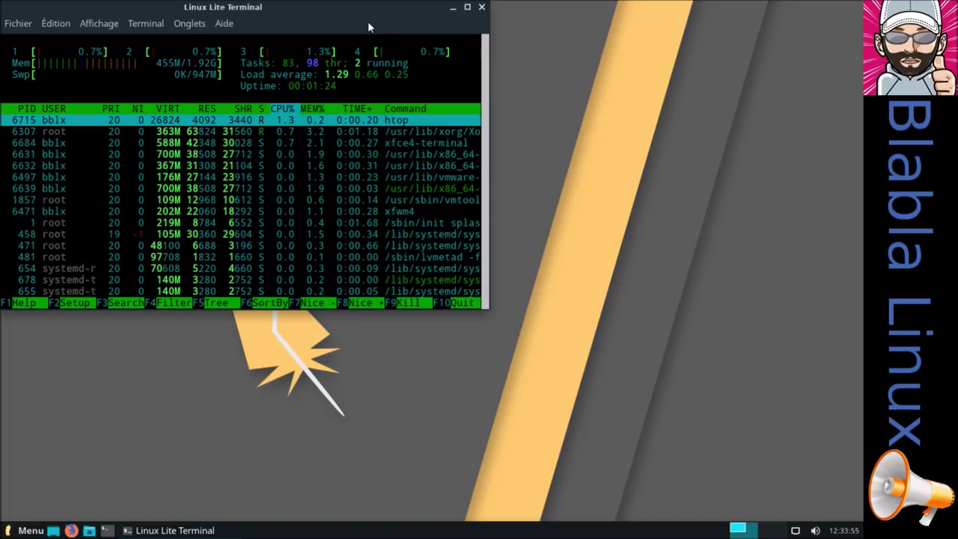
{"action": "left_click_drag", "start_coordinate": [368, 8], "coordinate": [733, 18]}
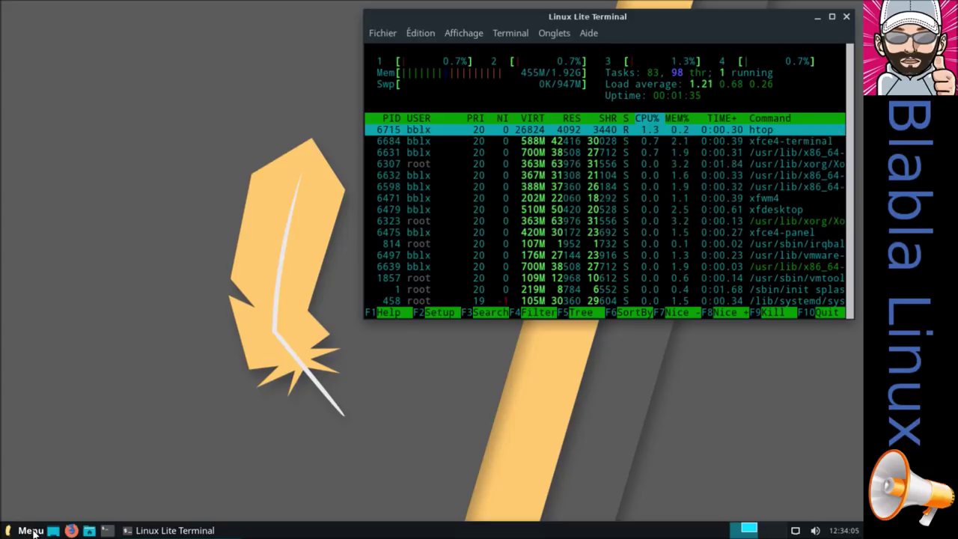
Launch Lite Info from Paramètres and dismiss its virtual machine rejection message
{"action": "left_click", "coordinate": [30, 531]}
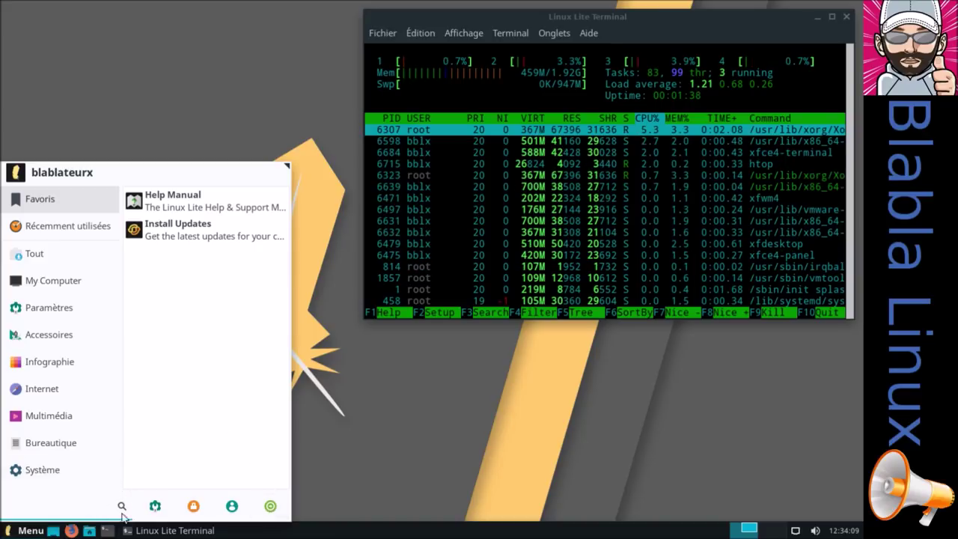
{"action": "left_click", "coordinate": [156, 508]}
{"action": "left_click", "coordinate": [302, 318]}
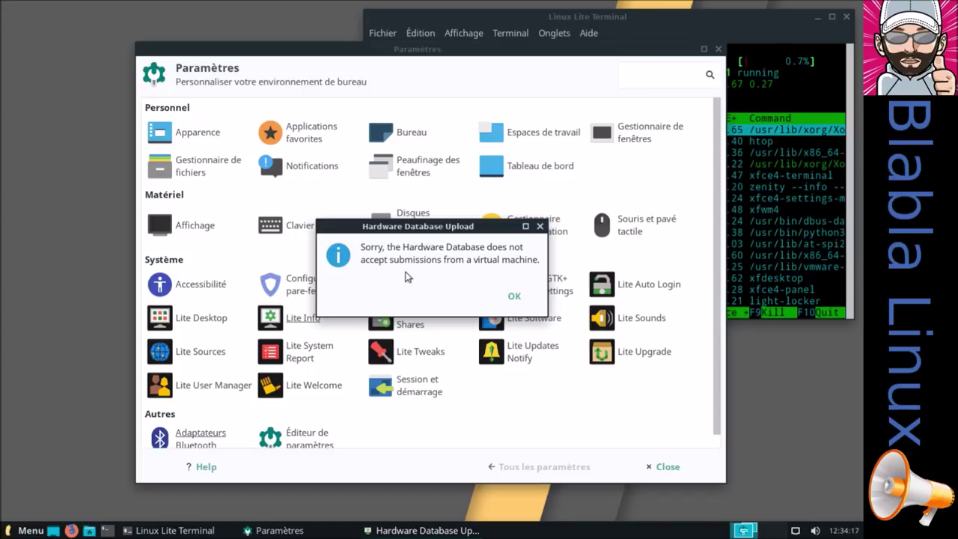
{"action": "left_click", "coordinate": [515, 298]}
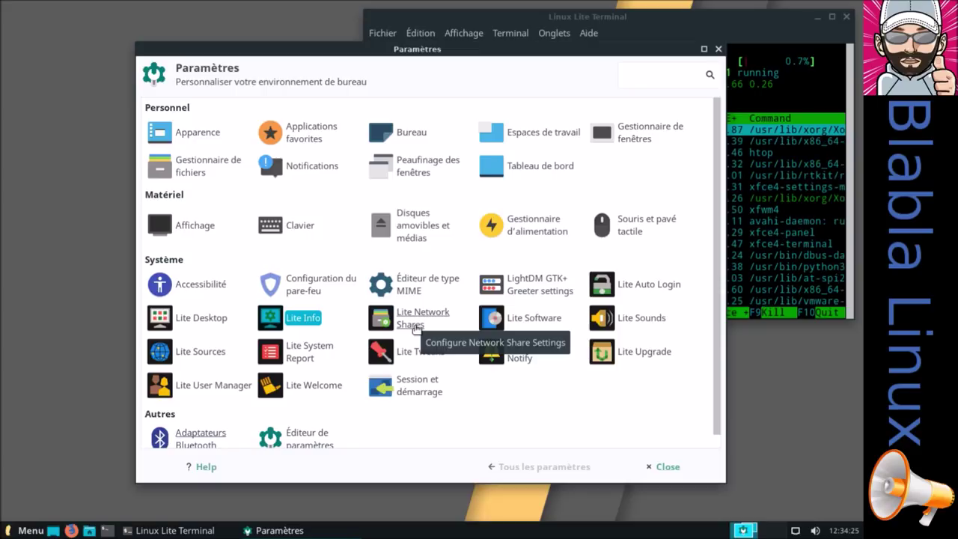
Launch Lite Network Shares, authenticating with the administrator password
{"action": "left_click", "coordinate": [417, 329]}
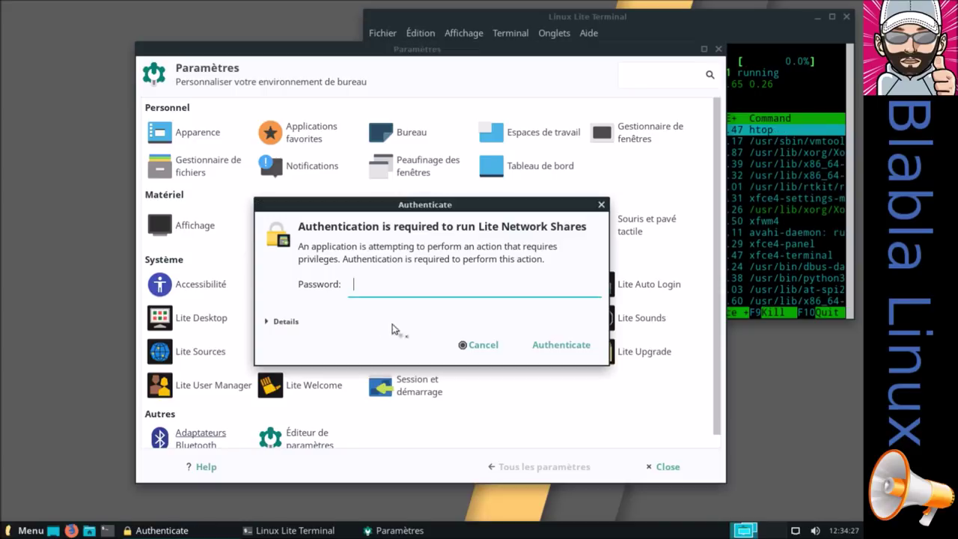
{"action": "type", "text": "****"}
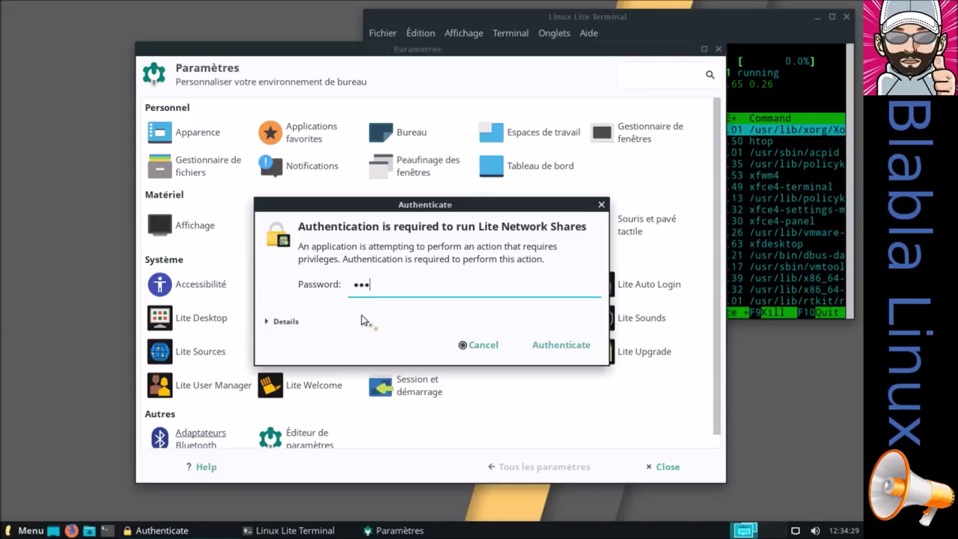
{"action": "type", "text": "**"}
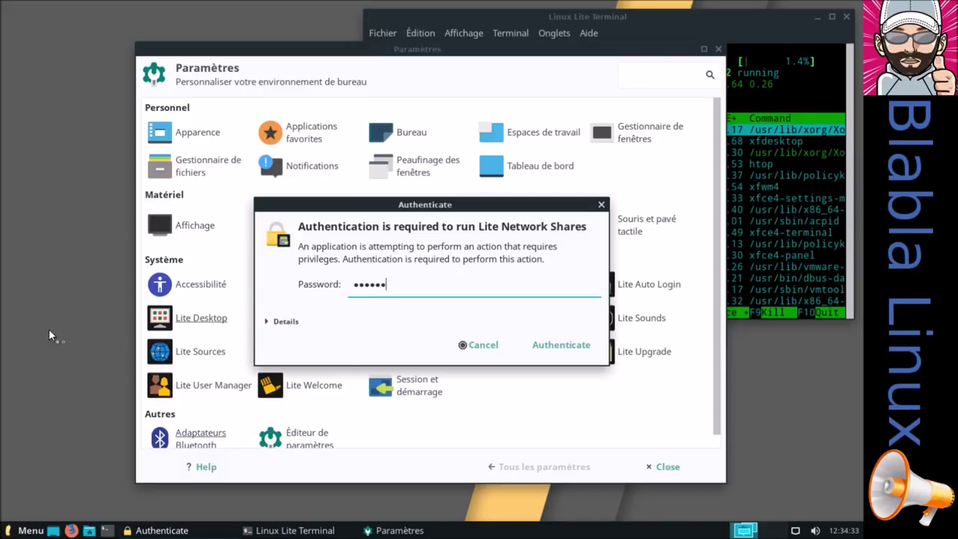
{"action": "key", "text": "Return"}
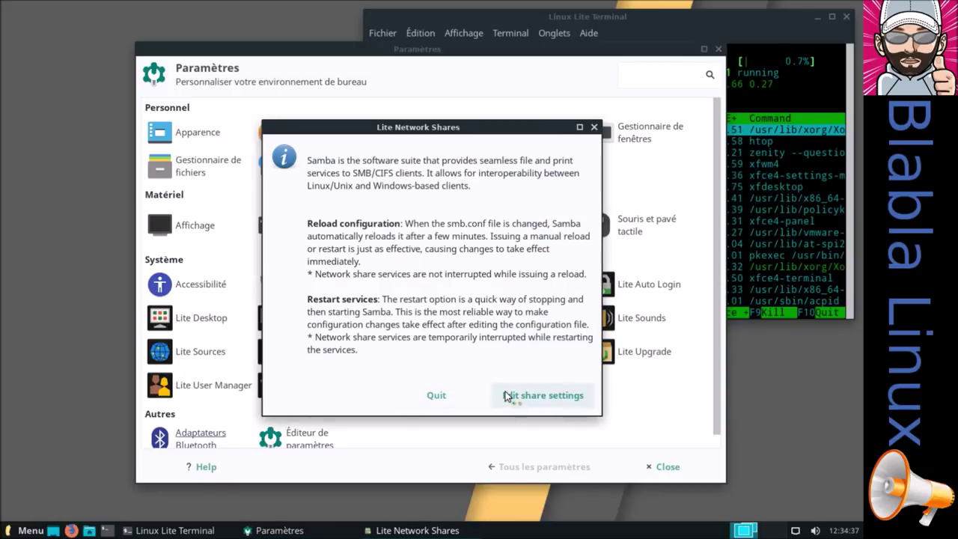
Show the cursor themes in Souris et pavé tactile settings
{"action": "left_click", "coordinate": [250, 55]}
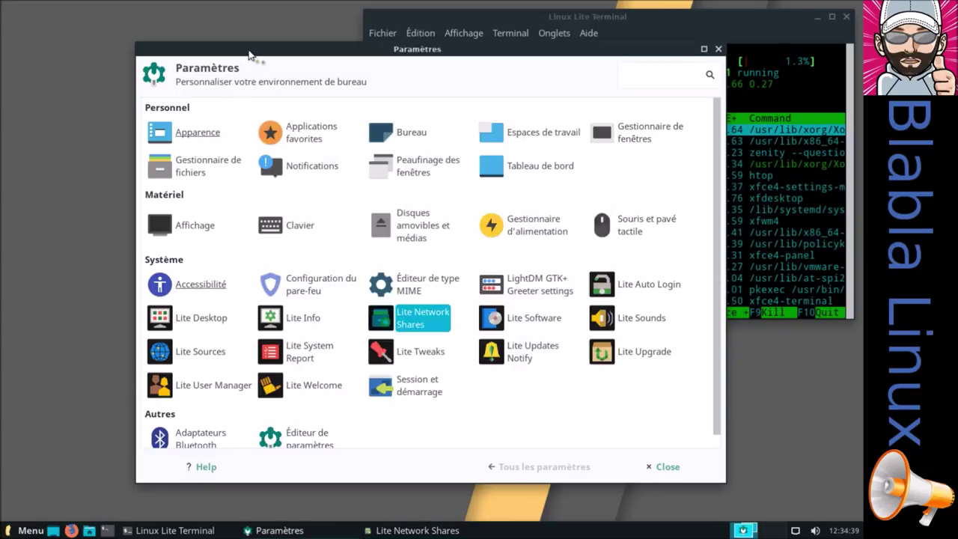
{"action": "left_click", "coordinate": [632, 221]}
{"action": "left_click", "coordinate": [308, 108]}
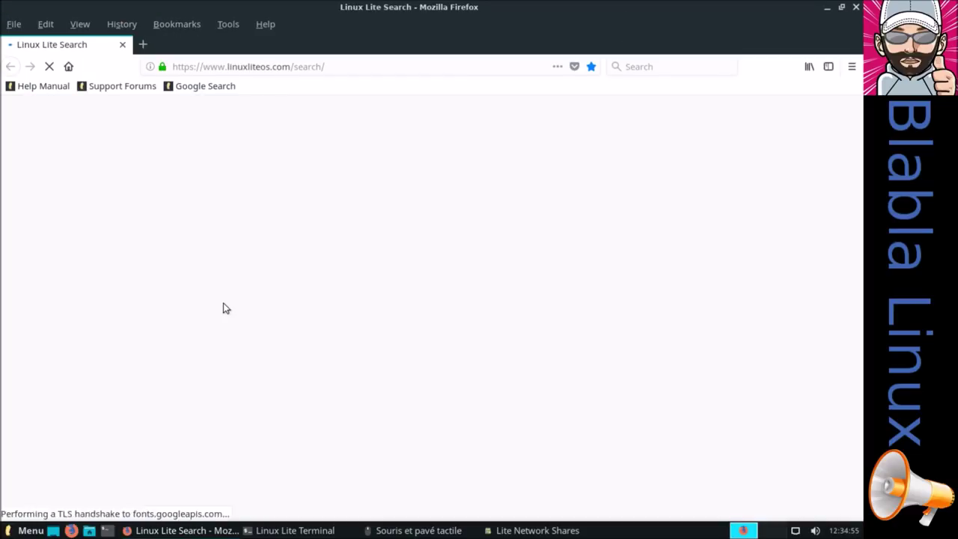
Search the web for 'xfce gnome lock'
{"action": "left_click", "coordinate": [397, 331]}
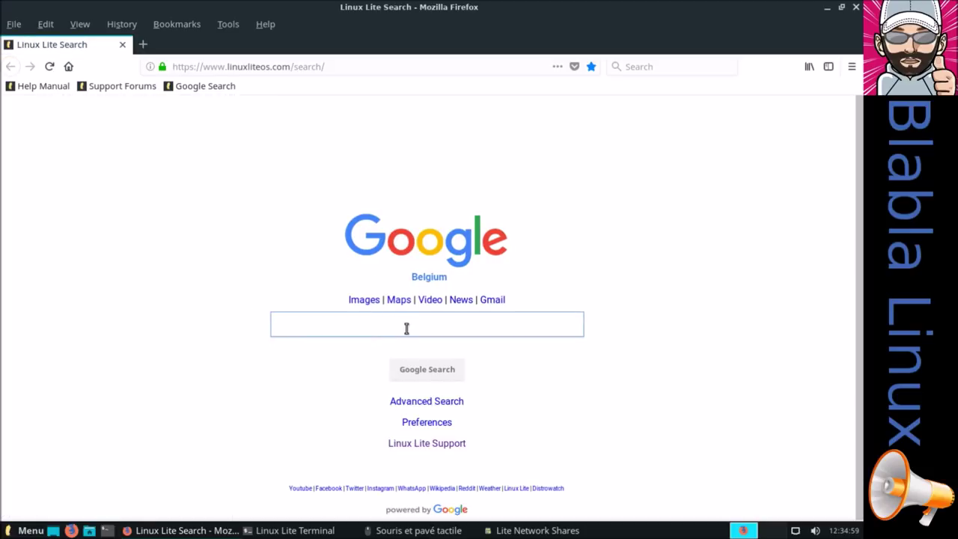
{"action": "type", "text": "xfce gnome lock"}
{"action": "key", "text": "Return"}
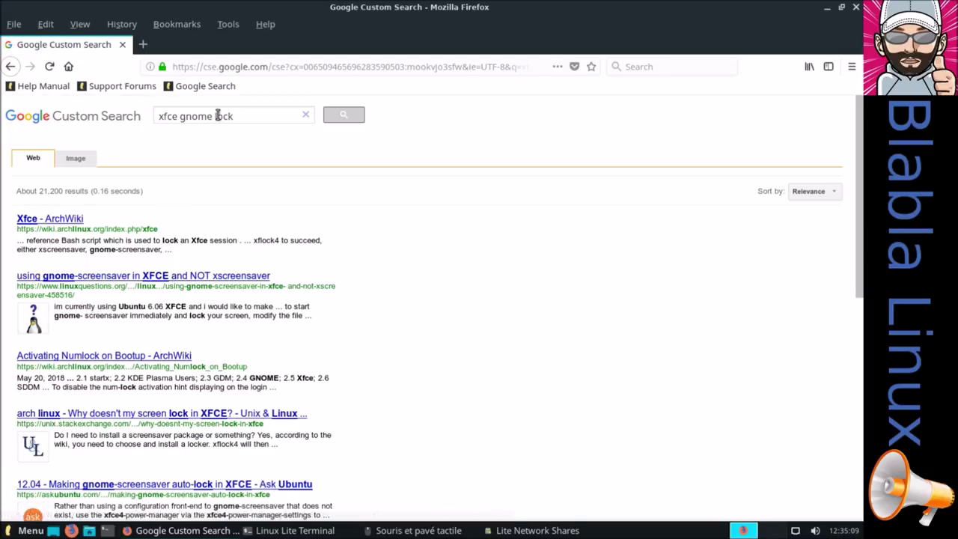
Change the query to 'xfce theme' and open the XFCE/XFWM4 Themes result
{"action": "left_click_drag", "start_coordinate": [246, 118], "coordinate": [196, 116]}
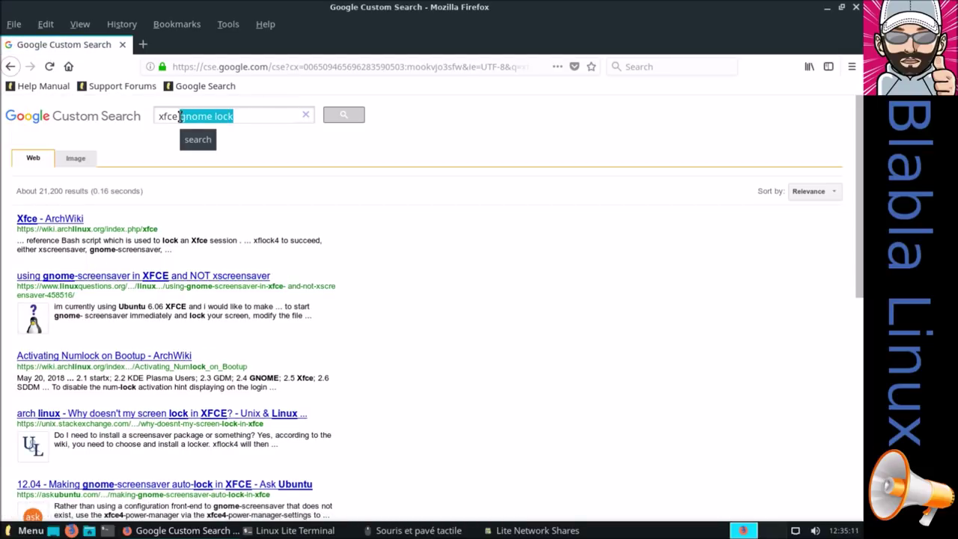
{"action": "key", "text": "BackSpace"}
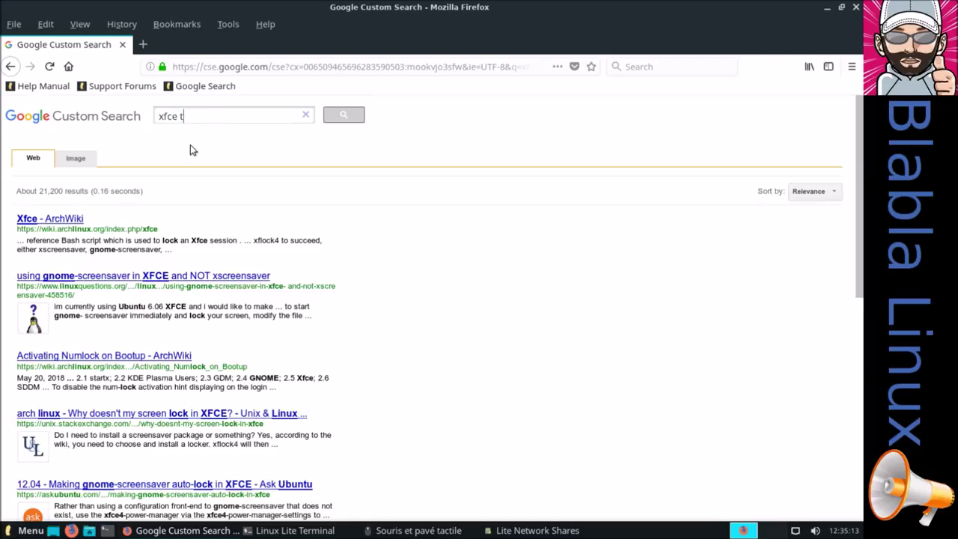
{"action": "key", "text": "Return"}
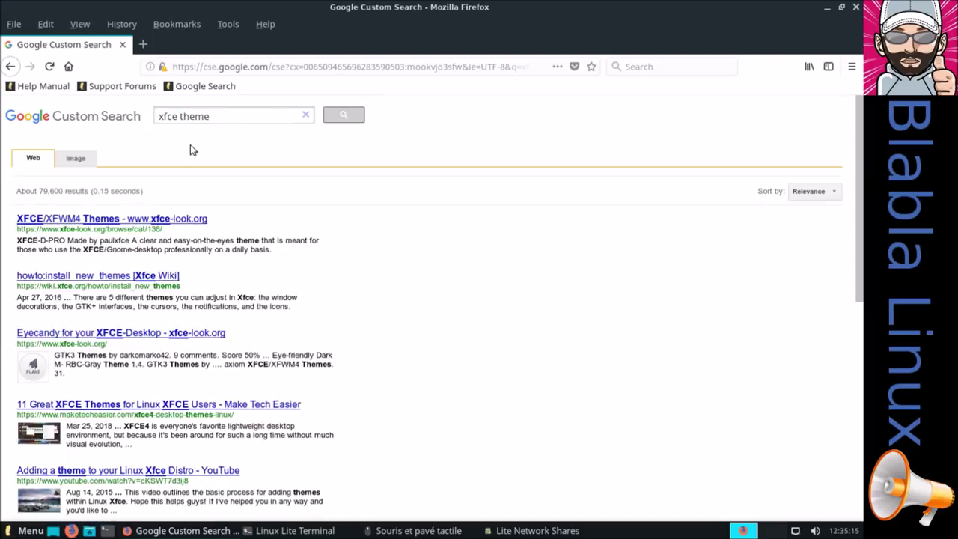
{"action": "left_click", "coordinate": [157, 219]}
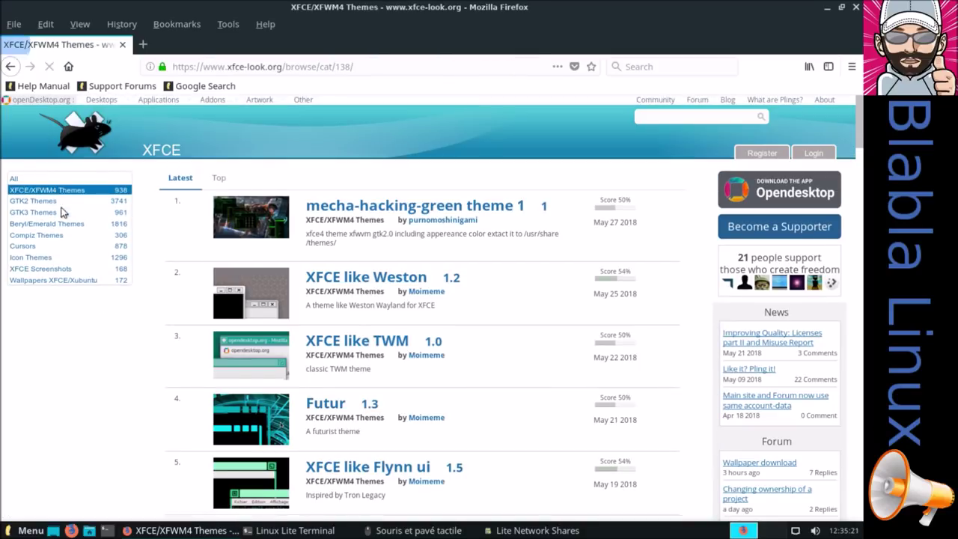
Open the top-rated OpenZone cursor theme on xfce-look, then bring the mouse settings forward
{"action": "left_click", "coordinate": [76, 247]}
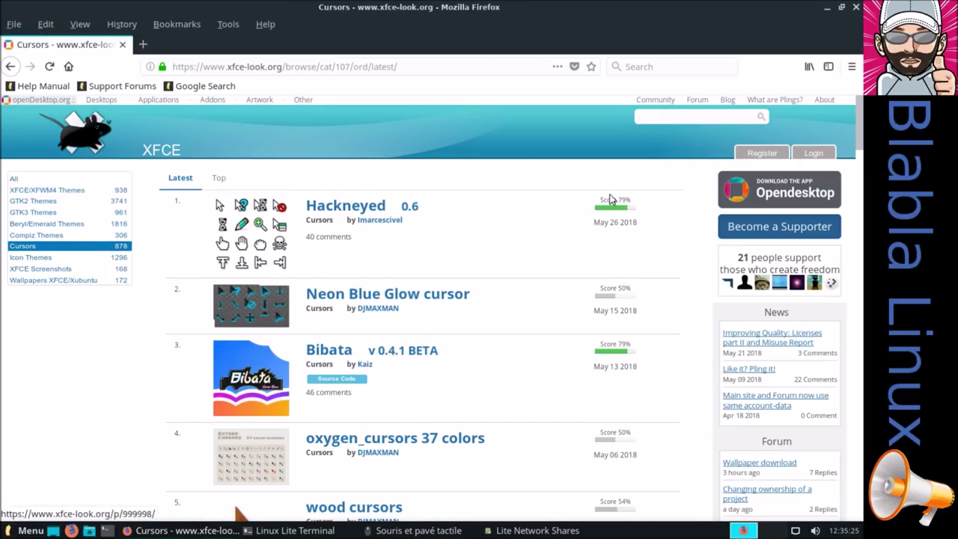
{"action": "left_click", "coordinate": [219, 178]}
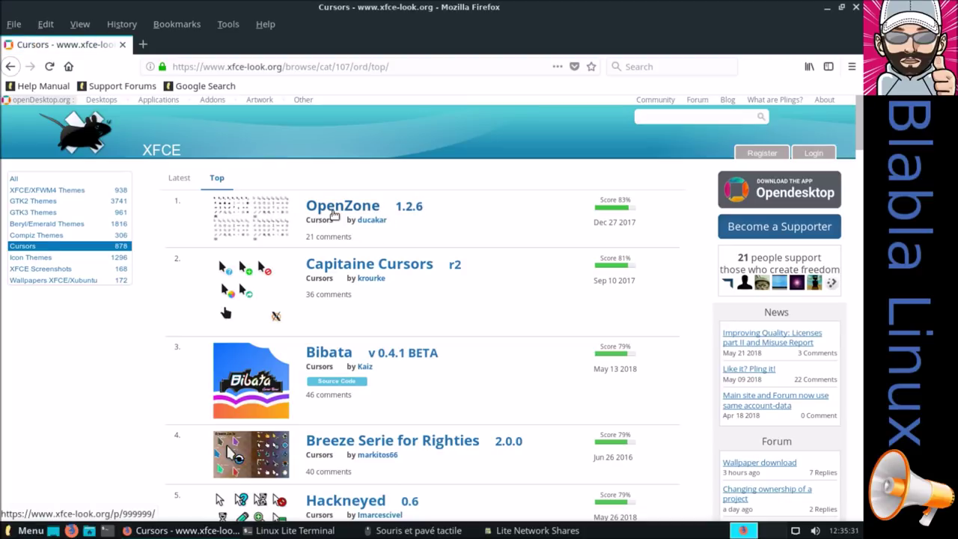
{"action": "left_click", "coordinate": [334, 214]}
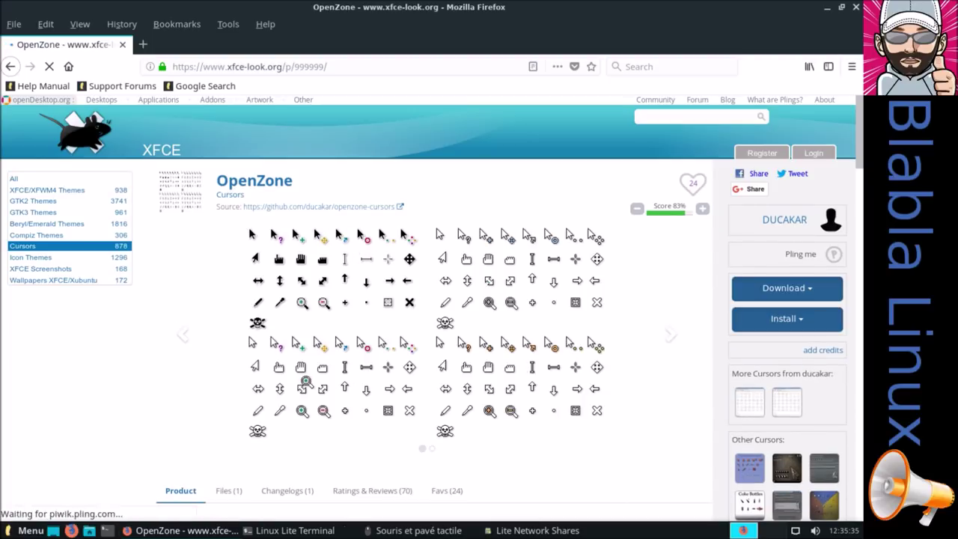
{"action": "left_click", "coordinate": [418, 530]}
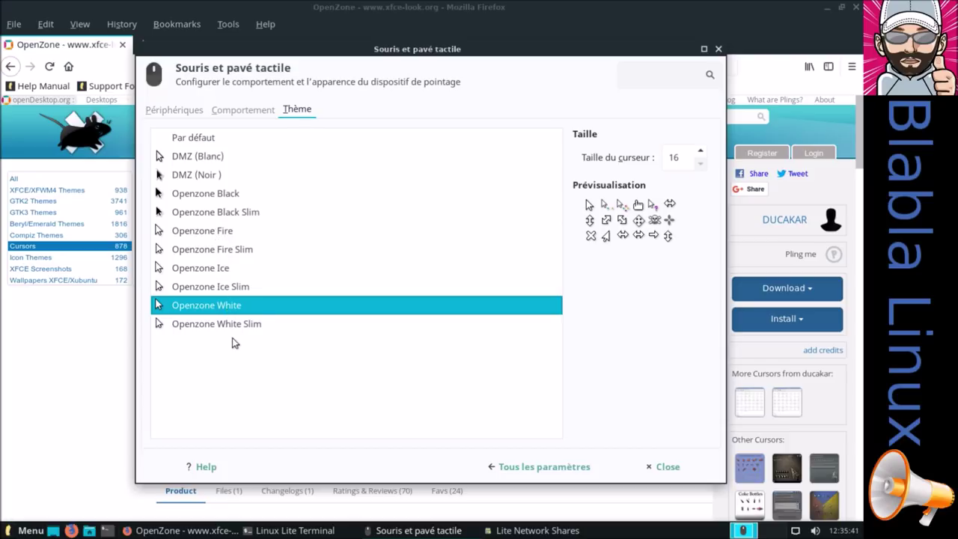
Move and close the mouse and touchpad settings, then close the Firefox window
{"action": "left_click_drag", "start_coordinate": [341, 56], "coordinate": [345, 94]}
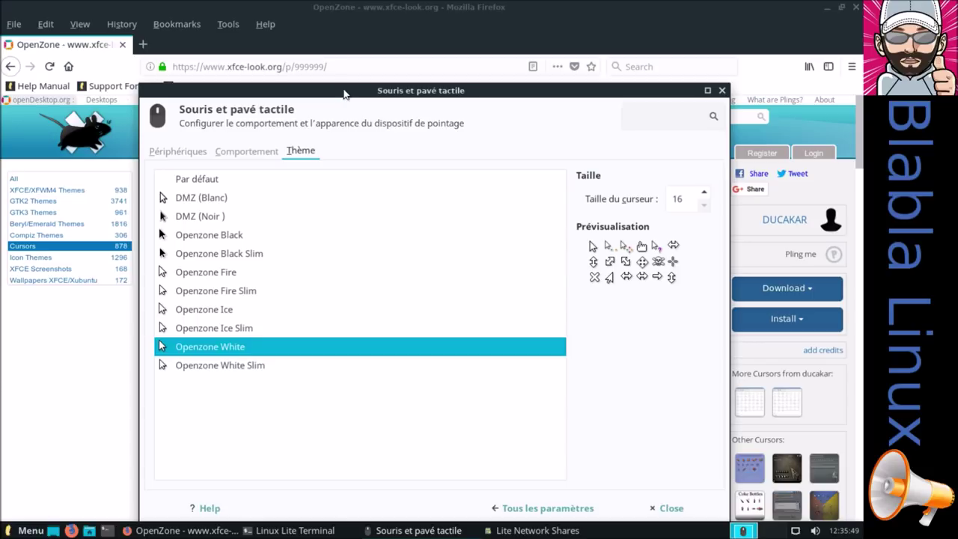
{"action": "left_click", "coordinate": [722, 91]}
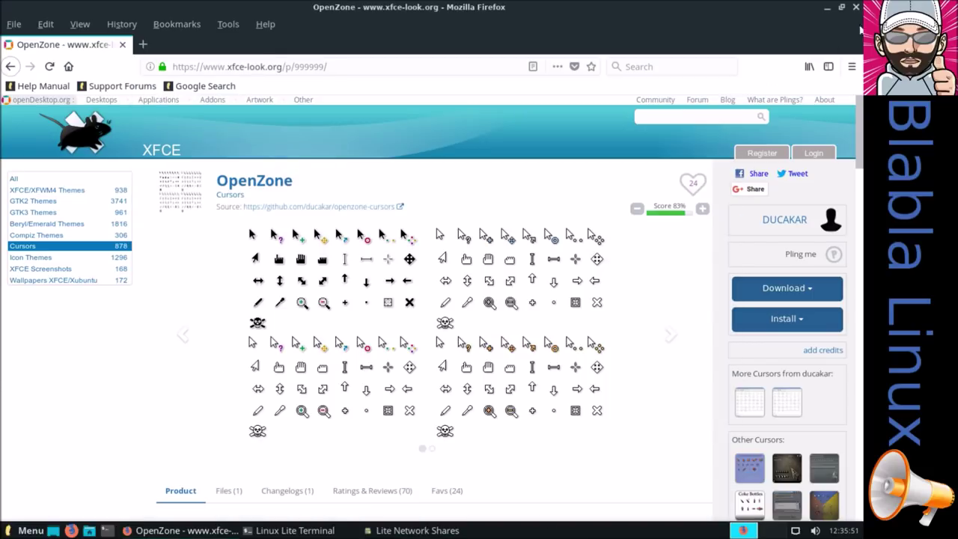
{"action": "left_click", "coordinate": [852, 66]}
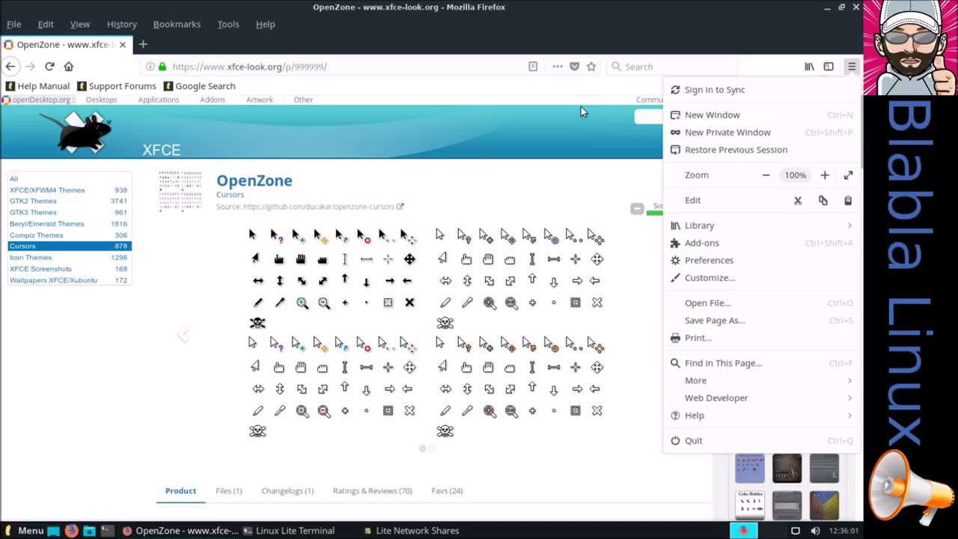
{"action": "left_click", "coordinate": [855, 10]}
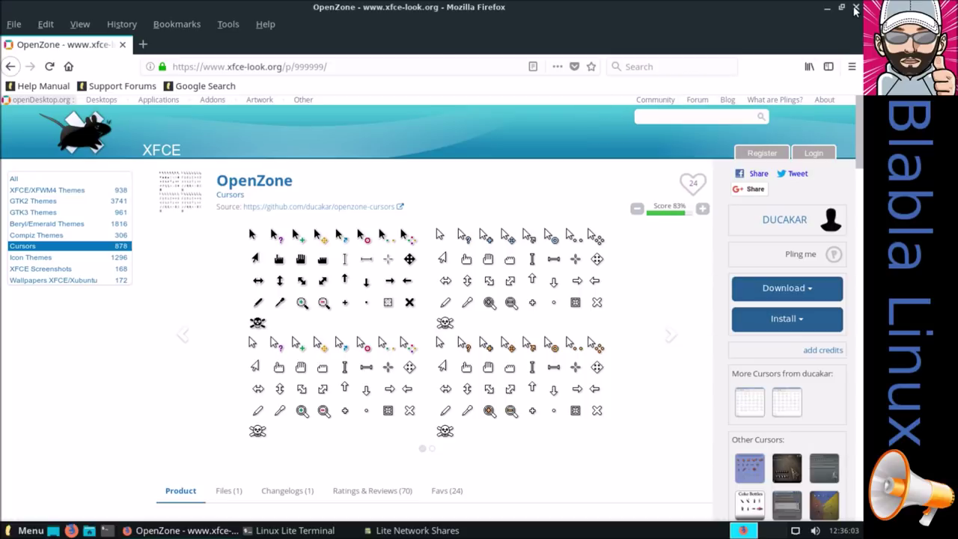
{"action": "left_click", "coordinate": [855, 10]}
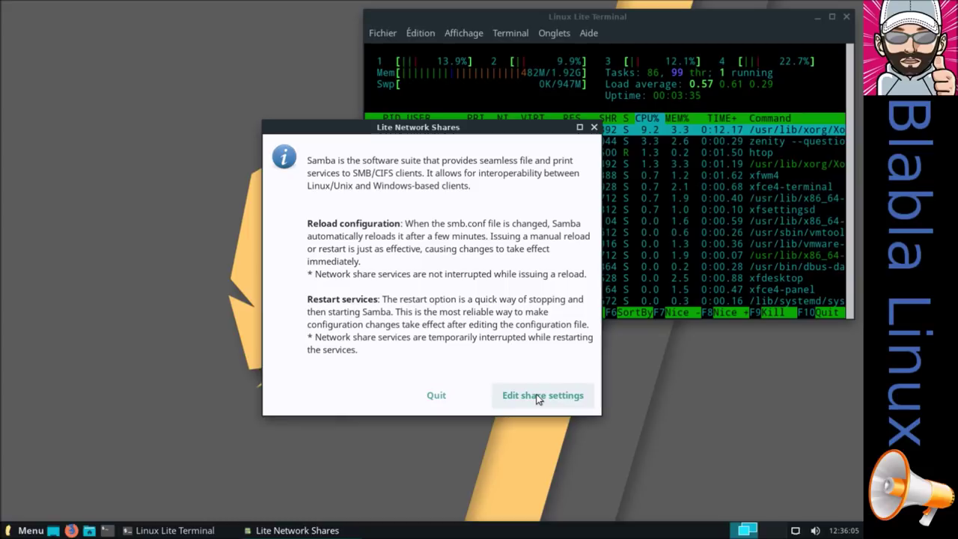
Open the Samba share settings file smb.conf, then close the editor without changes
{"action": "left_click", "coordinate": [537, 398]}
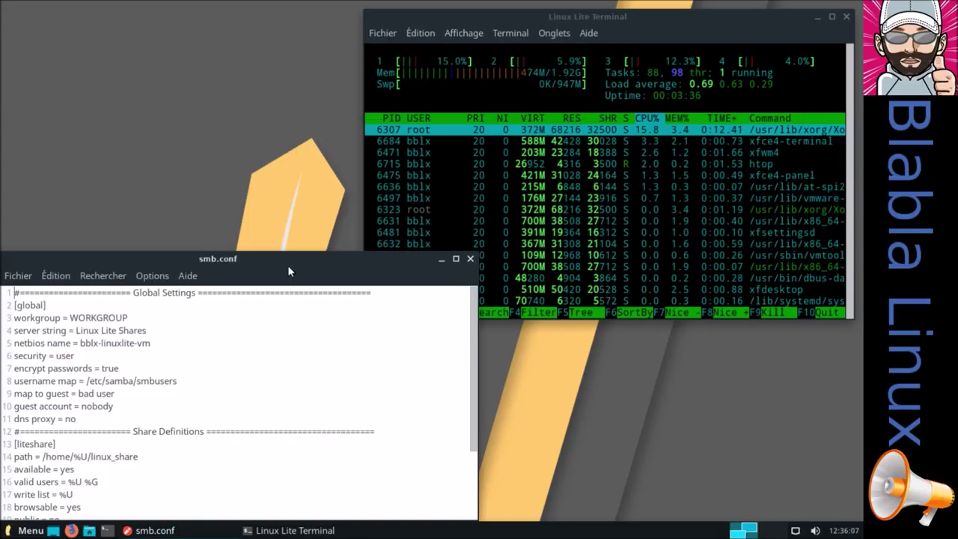
{"action": "left_click_drag", "start_coordinate": [288, 265], "coordinate": [341, 163]}
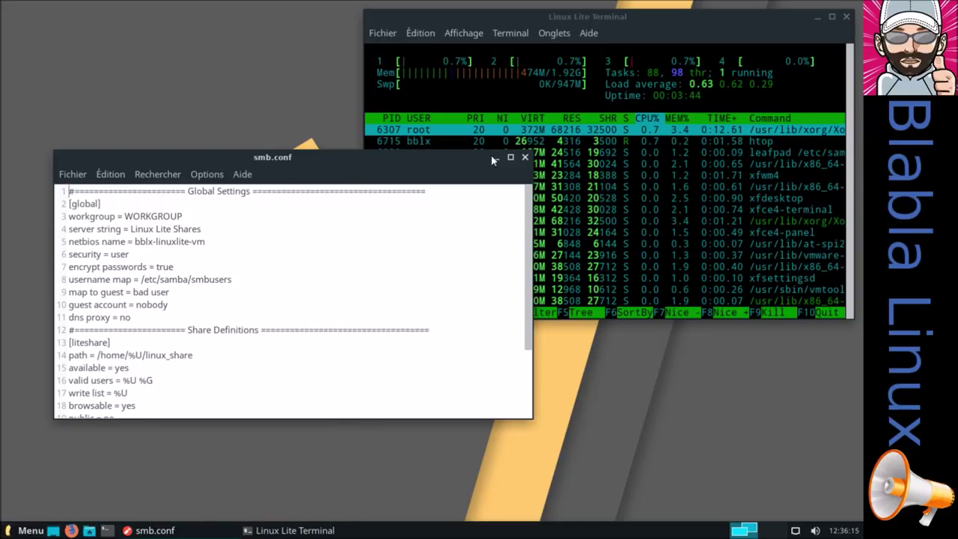
{"action": "left_click", "coordinate": [524, 157]}
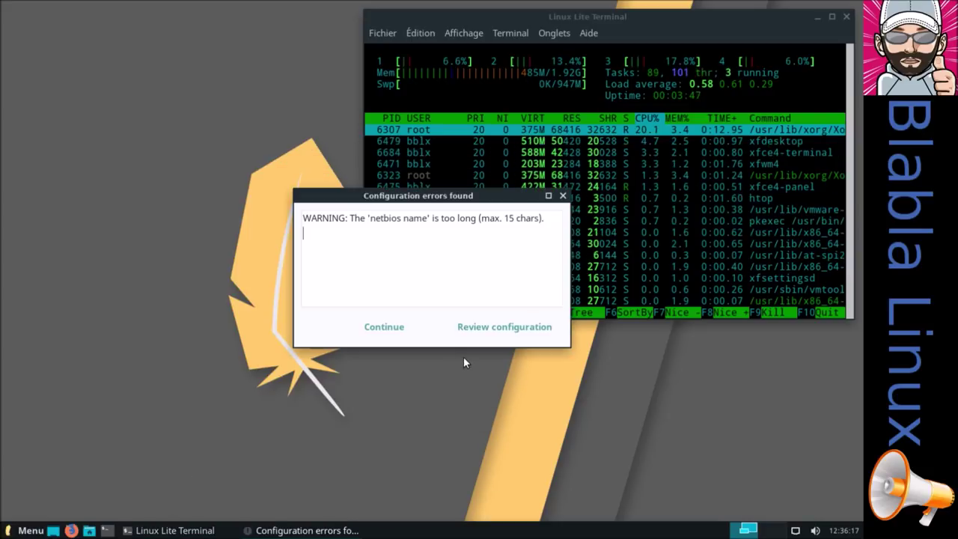
Accept the netbios name warning, restart the share services, and start a second terminal
{"action": "left_click", "coordinate": [388, 327]}
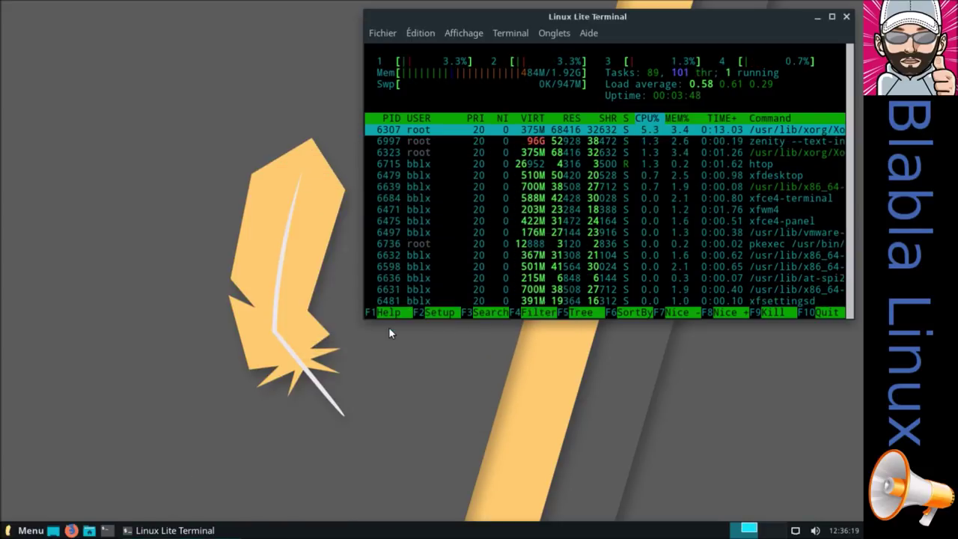
{"action": "left_click", "coordinate": [524, 318]}
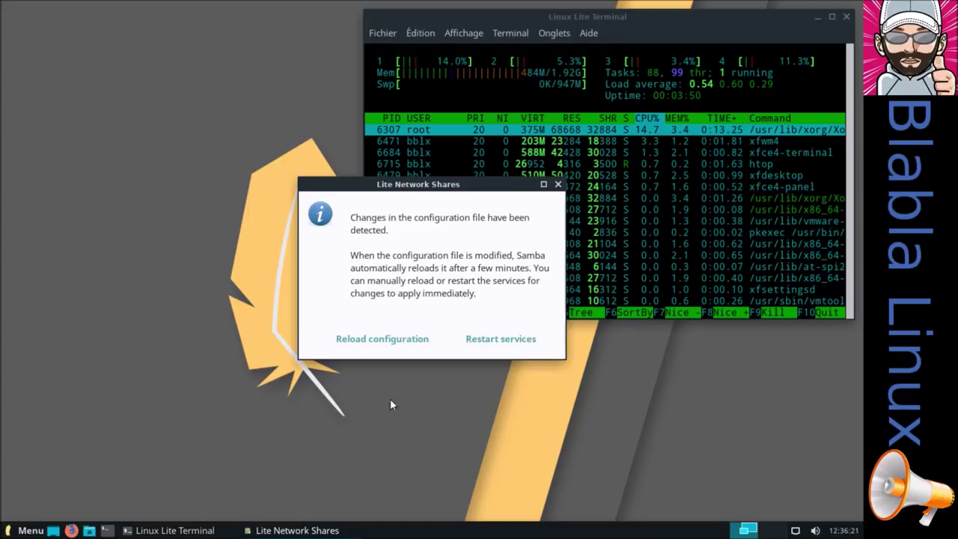
{"action": "left_click", "coordinate": [482, 338]}
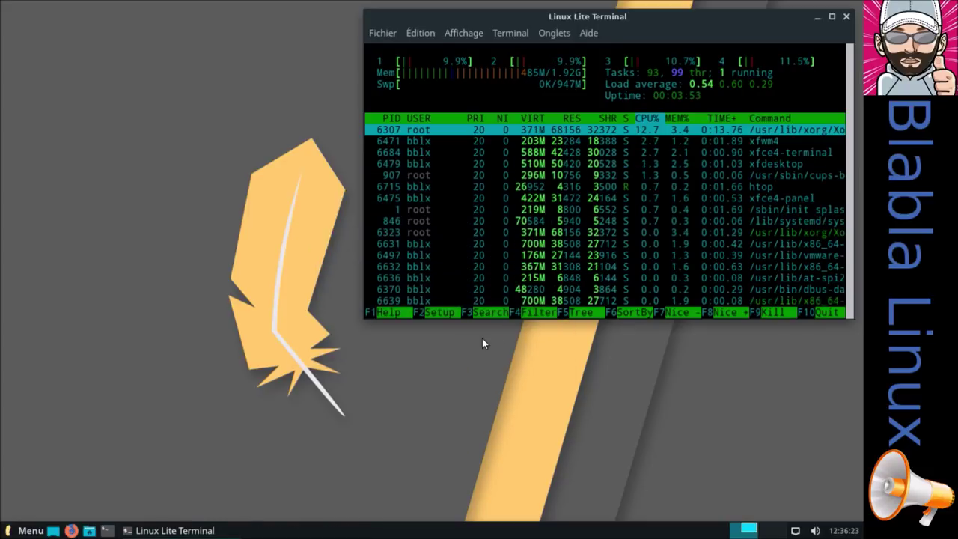
{"action": "left_click", "coordinate": [501, 315]}
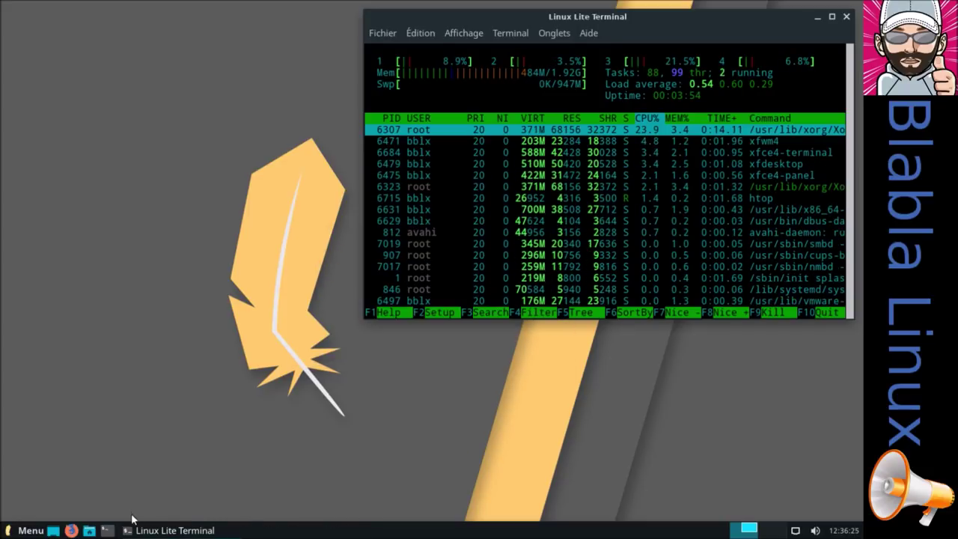
{"action": "left_click", "coordinate": [107, 530]}
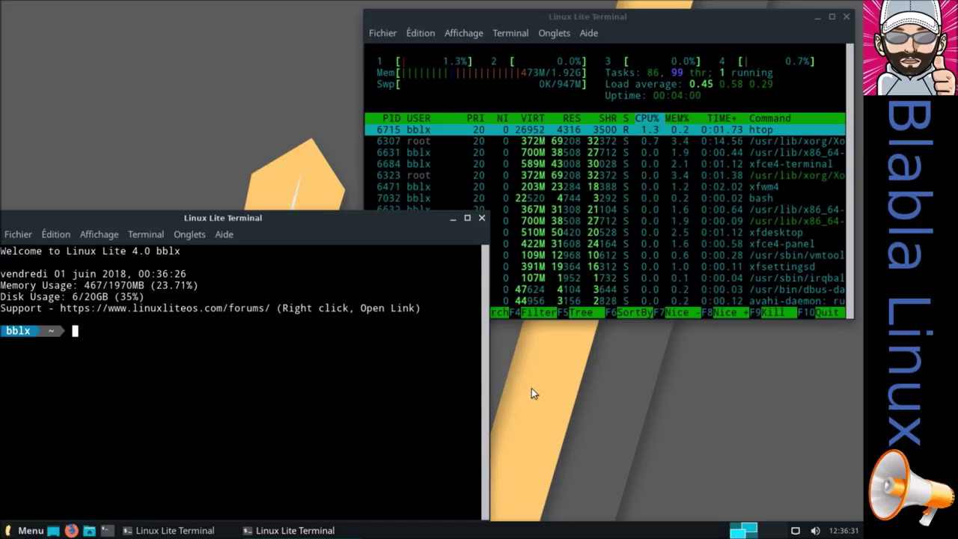
Install gedit with sudo apt install gedit, confirming with the admin password and 'o'
{"action": "type", "text": "sudo"}
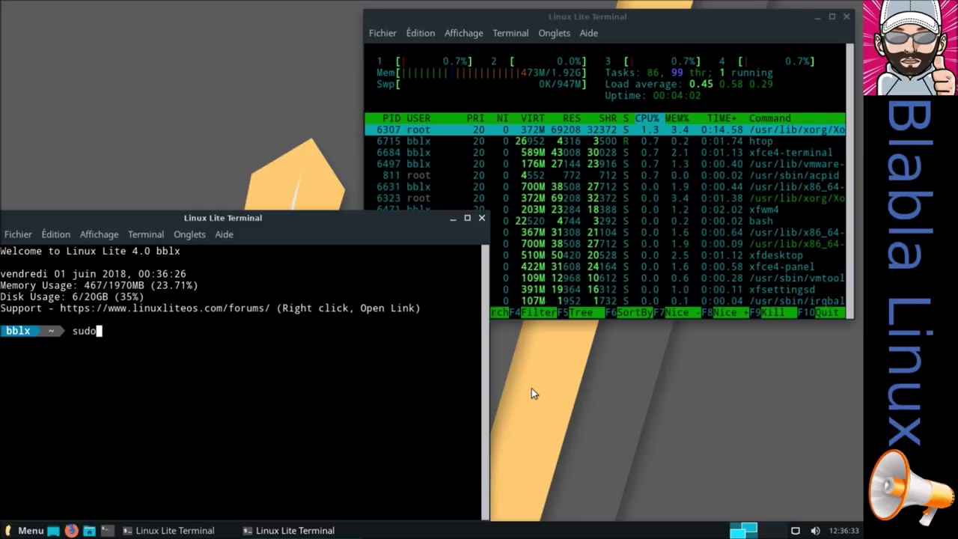
{"action": "type", "text": " apt install gedit"}
{"action": "key", "text": "Return"}
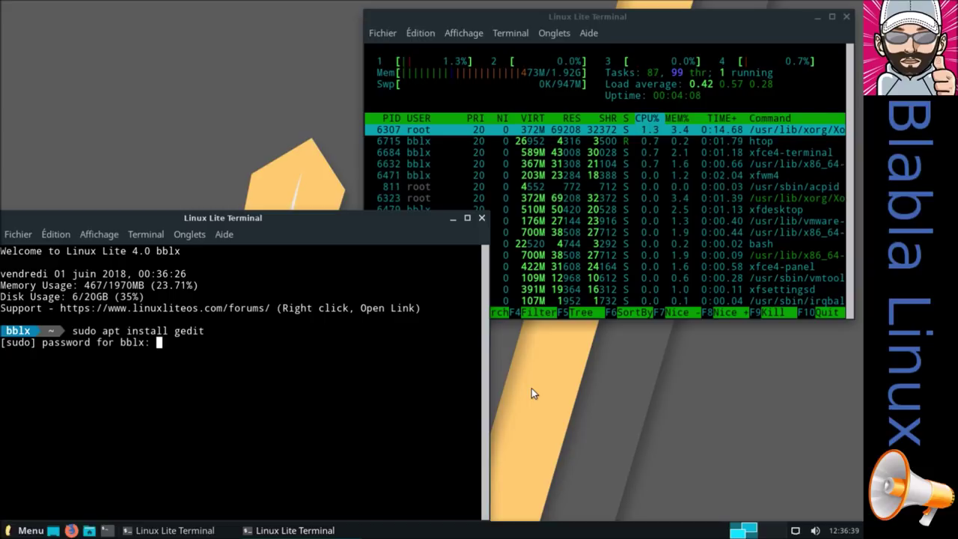
{"action": "key", "text": "Return"}
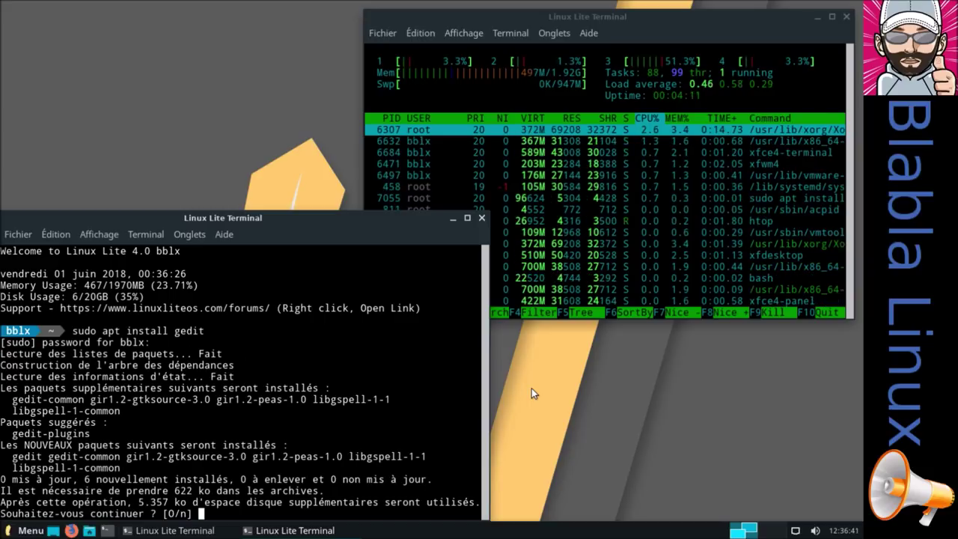
{"action": "type", "text": "o"}
{"action": "key", "text": "Return"}
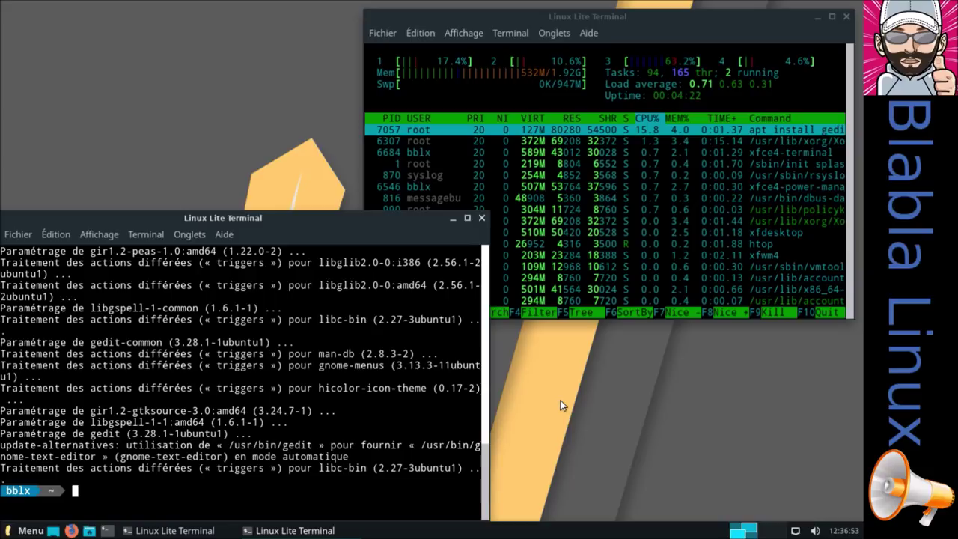
Clear the terminal and open /etc/samba/smb.conf in gedit as root
{"action": "type", "text": "clear"}
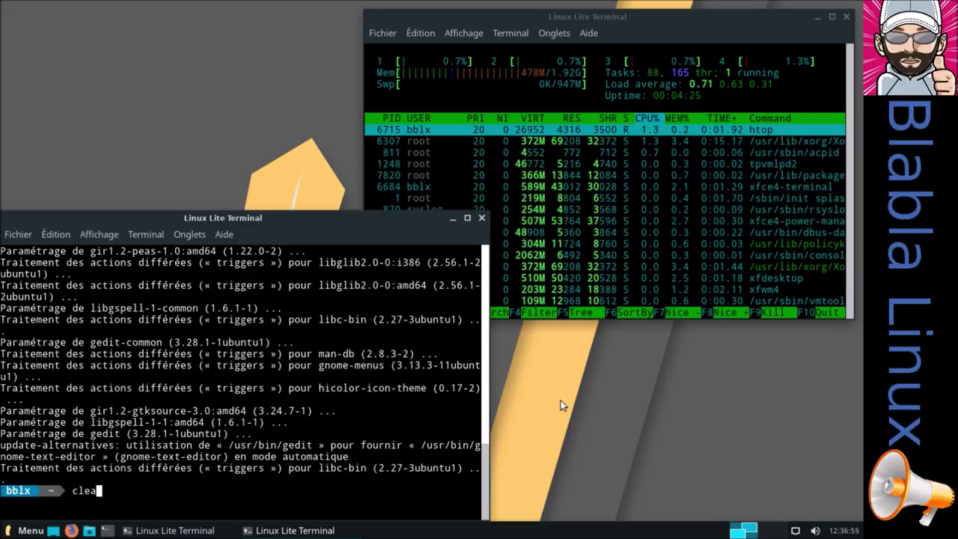
{"action": "key", "text": "Return"}
{"action": "key", "text": "Return"}
{"action": "key", "text": "Return"}
{"action": "key", "text": "Return"}
{"action": "key", "text": "Return"}
{"action": "key", "text": "Return"}
{"action": "type", "text": "sudo gedit "}
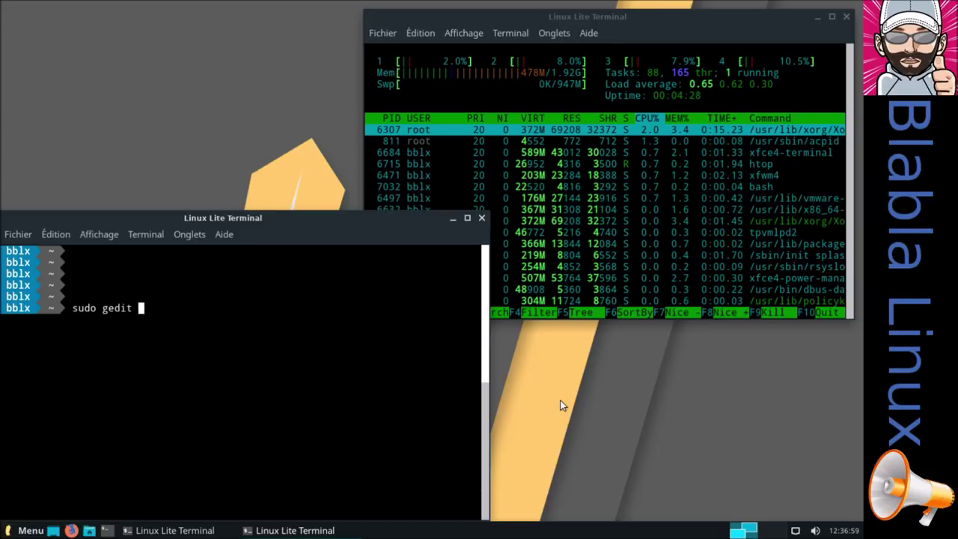
{"action": "type", "text": "/etc/samba/"}
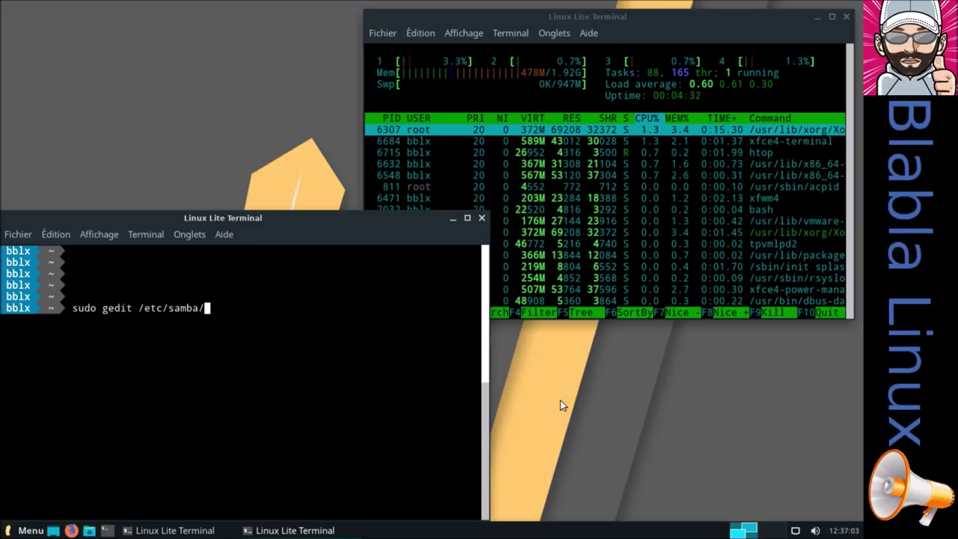
{"action": "type", "text": "smb.conf"}
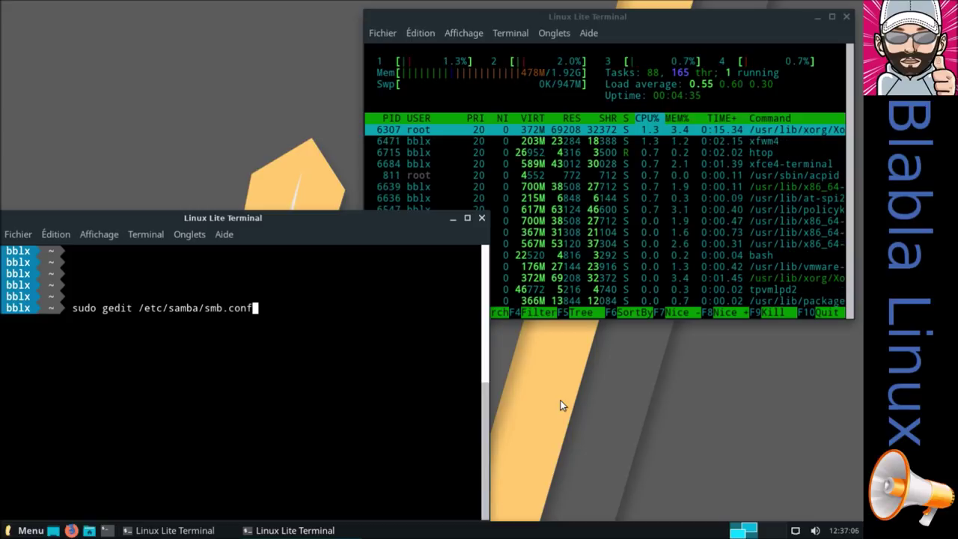
{"action": "key", "text": "Return"}
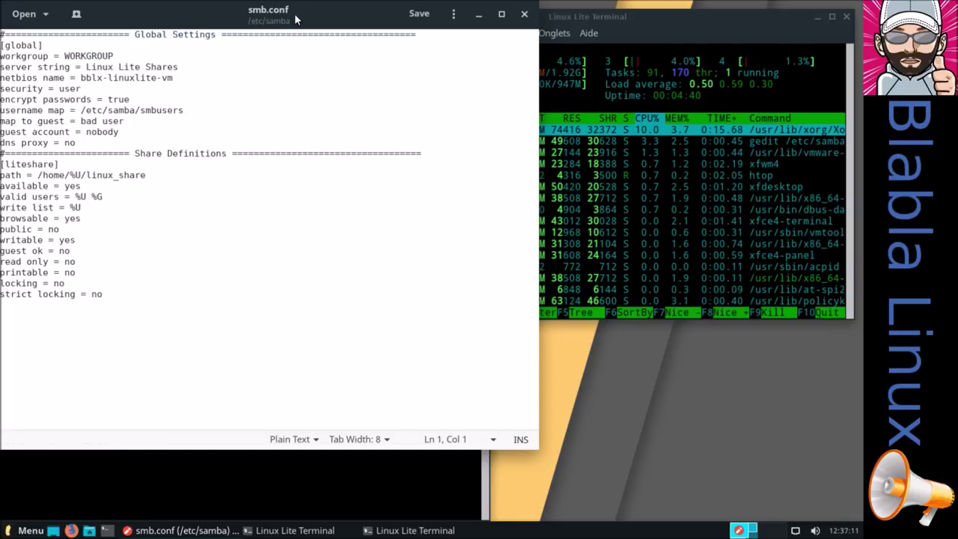
Move gedit aside and browse network:/// in the file manager, showing BBLX-LINUXLITE-VM and Windows Network
{"action": "left_click_drag", "start_coordinate": [301, 14], "coordinate": [456, 57]}
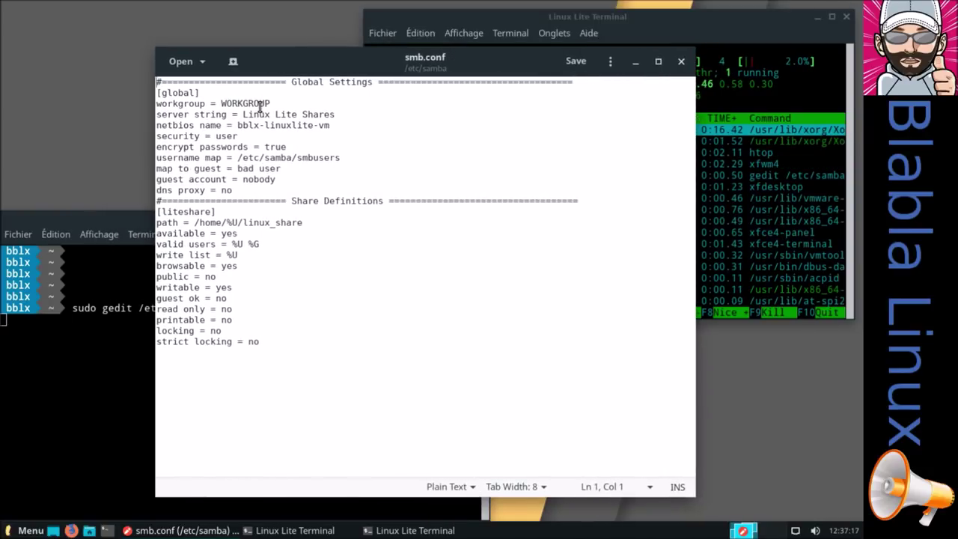
{"action": "left_click", "coordinate": [88, 531]}
{"action": "left_click", "coordinate": [77, 238]}
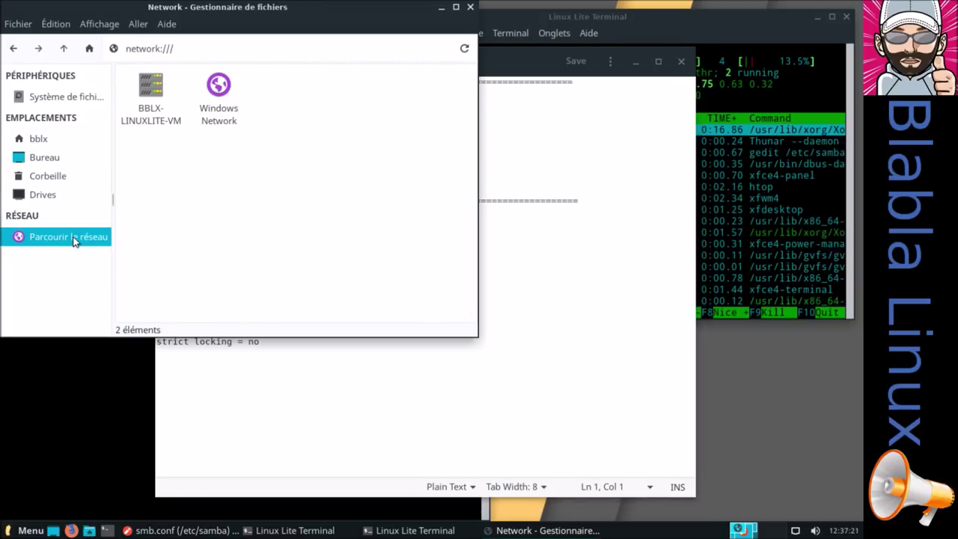
Try Windows Network, then smb://delloptiplexg2, dismissing each connection error
{"action": "left_click", "coordinate": [219, 90]}
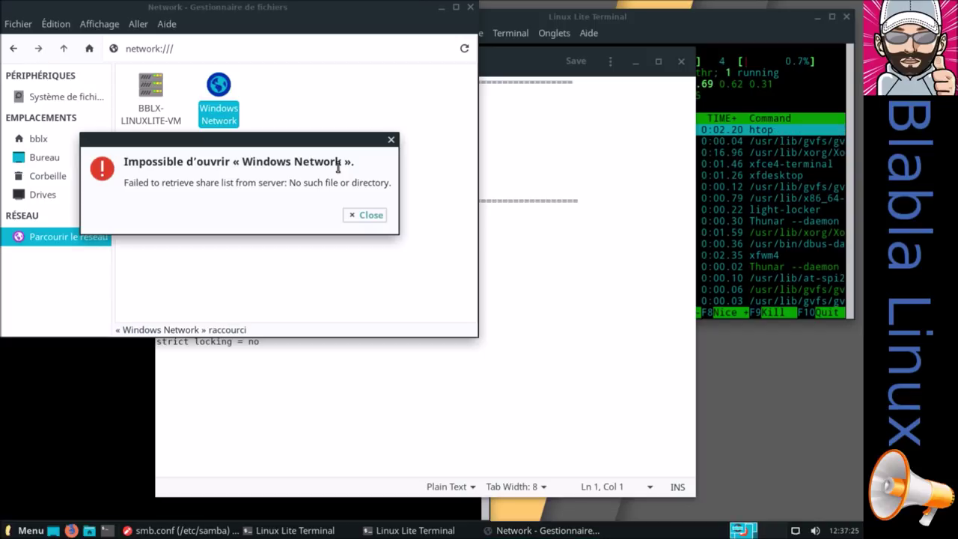
{"action": "left_click", "coordinate": [369, 213]}
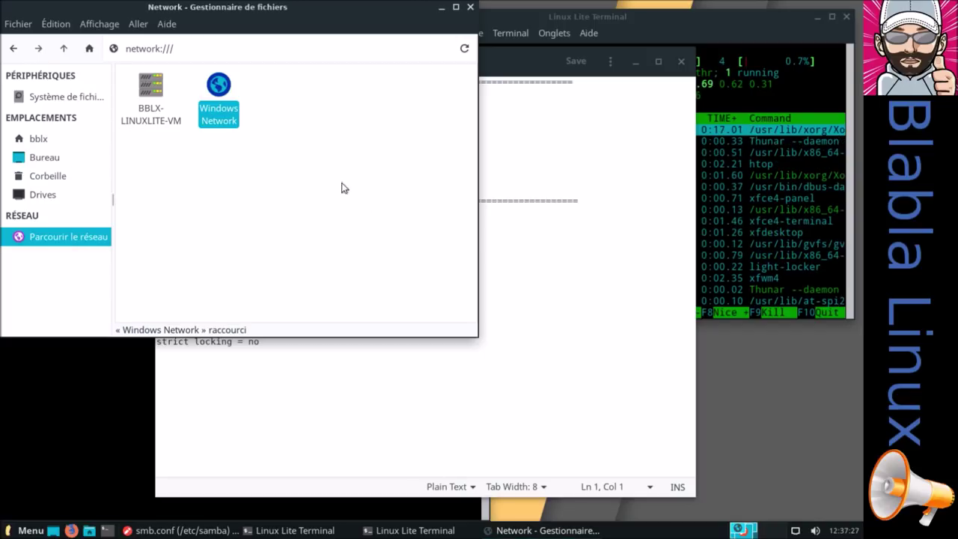
{"action": "left_click", "coordinate": [257, 53]}
{"action": "key", "text": "BackSpace"}
{"action": "key", "text": "BackSpace"}
{"action": "key", "text": "BackSpace"}
{"action": "key", "text": "BackSpace"}
{"action": "key", "text": "BackSpace"}
{"action": "key", "text": "BackSpace"}
{"action": "key", "text": "BackSpace"}
{"action": "key", "text": "BackSpace"}
{"action": "key", "text": "BackSpace"}
{"action": "key", "text": "BackSpace"}
{"action": "key", "text": "BackSpace"}
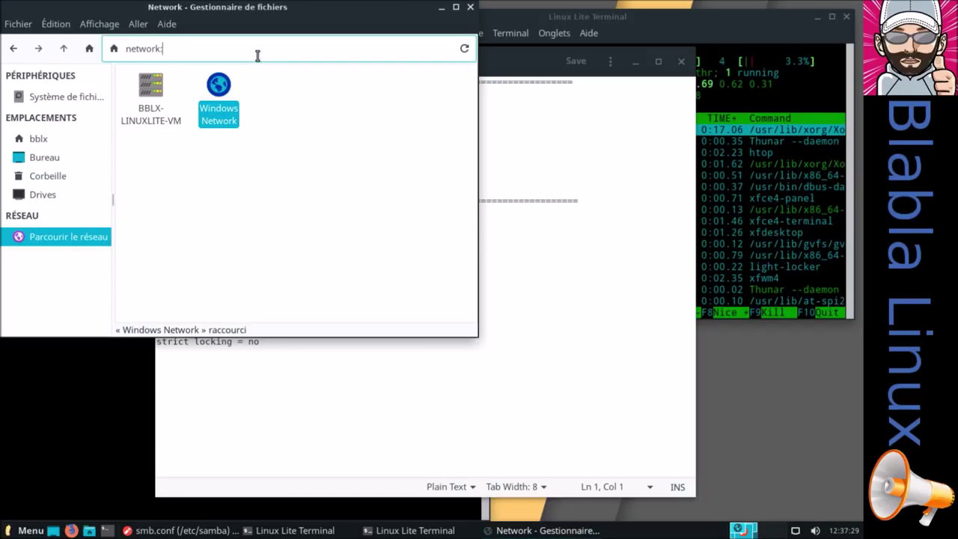
{"action": "type", "text": "smb/"}
{"action": "key", "text": "BackSpace"}
{"action": "type", "text": "://"}
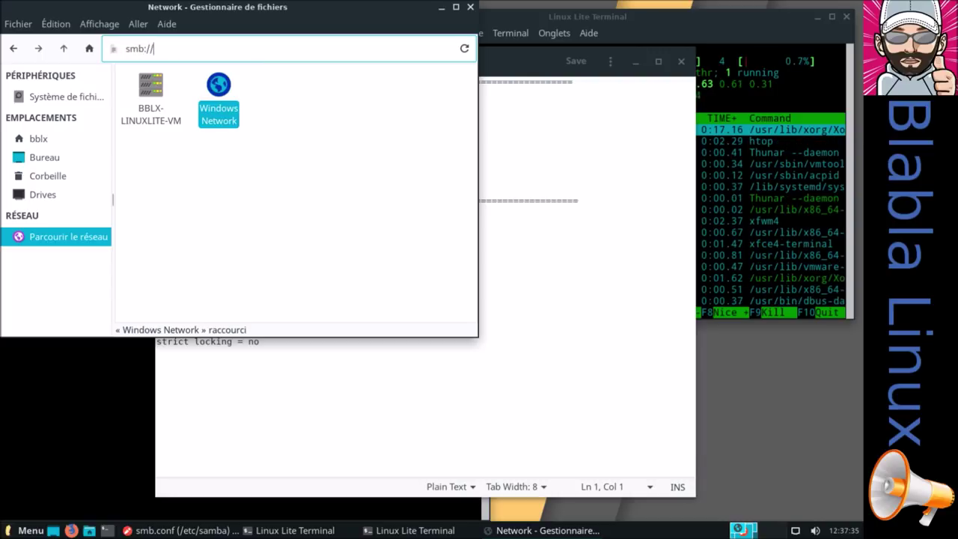
{"action": "type", "text": "dell"}
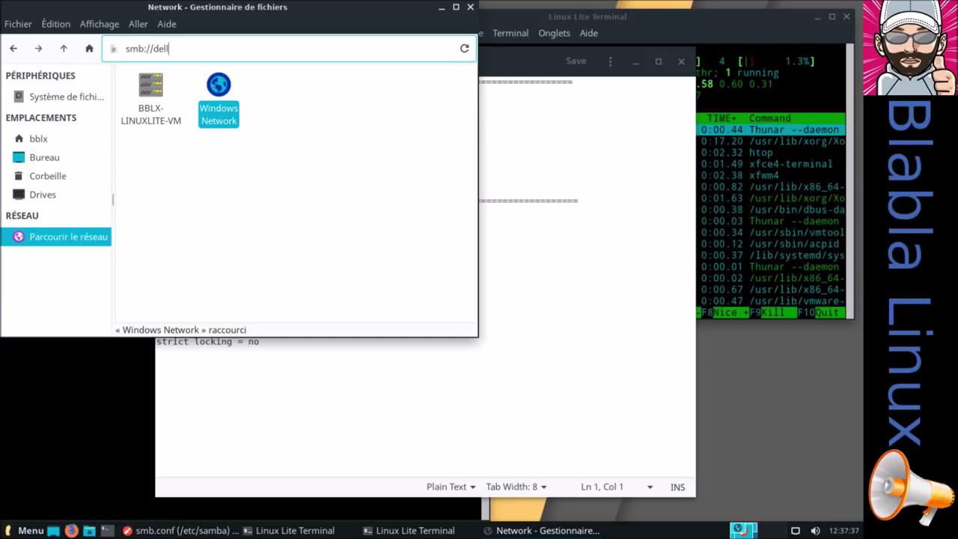
{"action": "type", "text": "otiplex"}
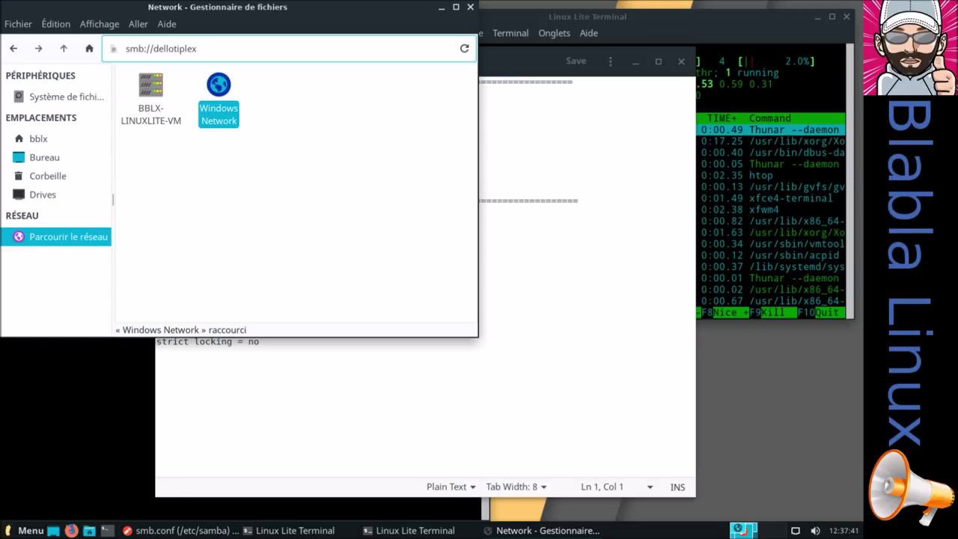
{"action": "key", "text": "BackSpace"}
{"action": "key", "text": "BackSpace"}
{"action": "key", "text": "BackSpace"}
{"action": "key", "text": "BackSpace"}
{"action": "key", "text": "BackSpace"}
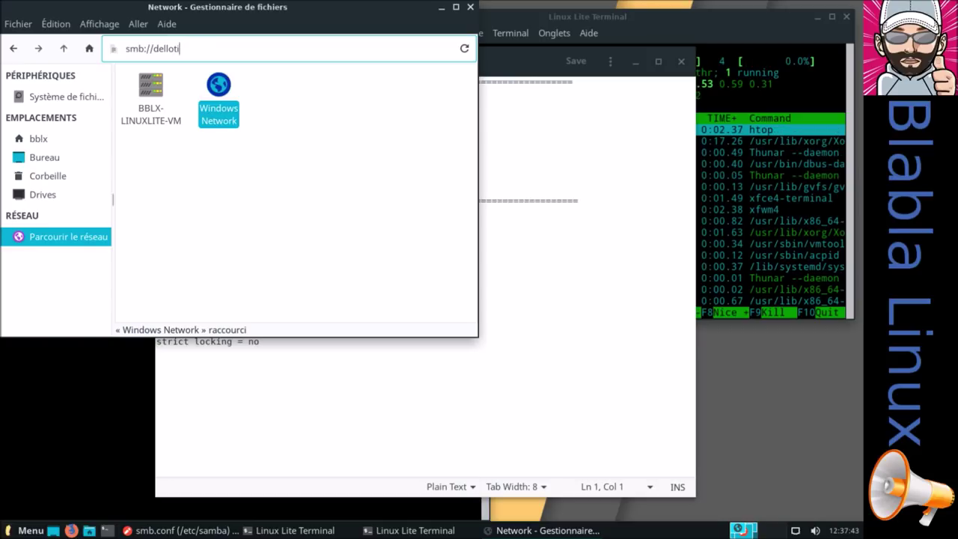
{"action": "type", "text": "tip"}
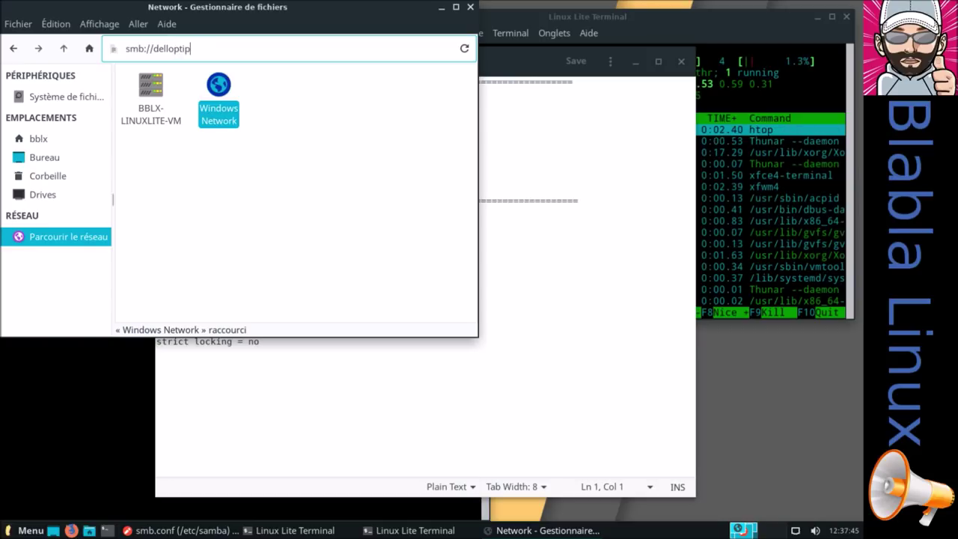
{"action": "type", "text": "lexg2"}
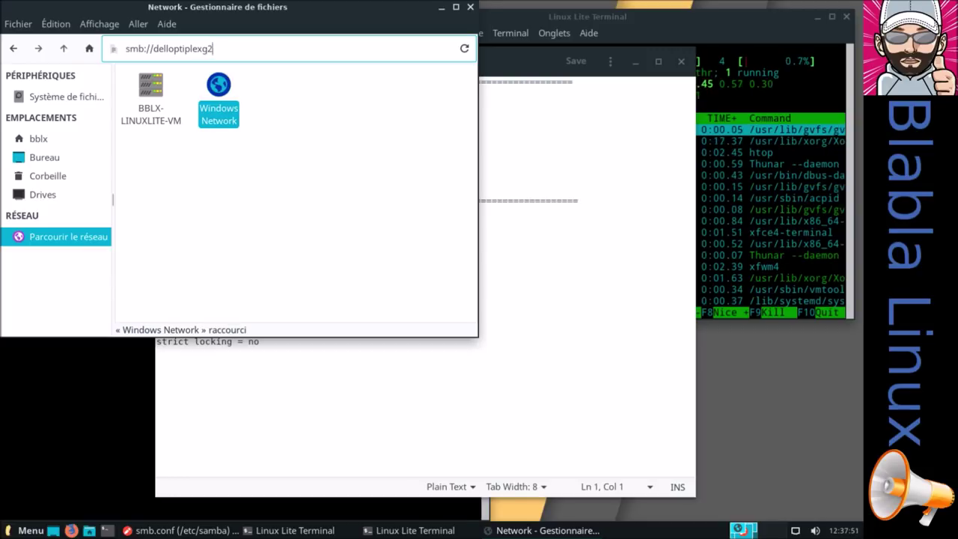
{"action": "key", "text": "Return"}
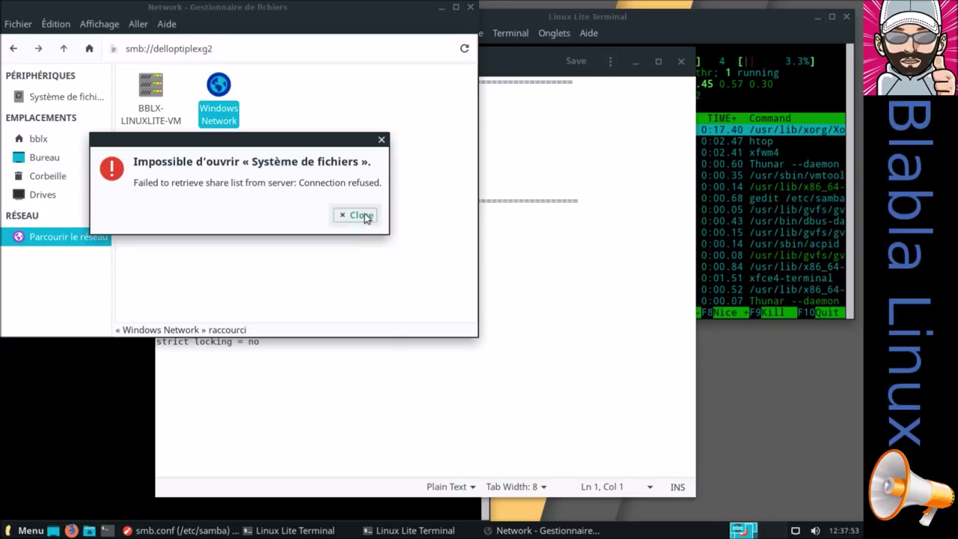
{"action": "left_click", "coordinate": [362, 215]}
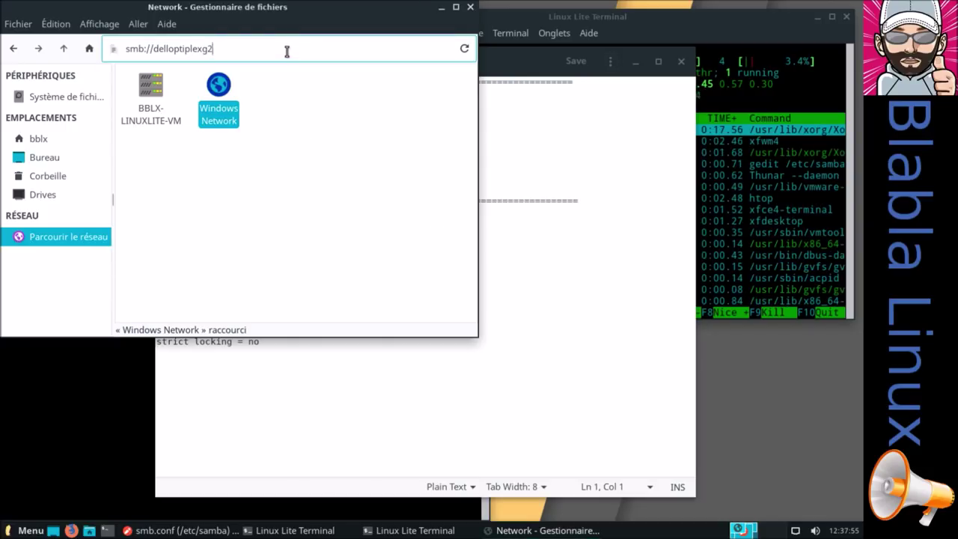
Try smb://192.168.2.26, dismiss the invalid argument error, and close the file manager
{"action": "key", "text": "BackSpace"}
{"action": "key", "text": "BackSpace"}
{"action": "key", "text": "BackSpace"}
{"action": "key", "text": "BackSpace"}
{"action": "key", "text": "BackSpace"}
{"action": "key", "text": "BackSpace"}
{"action": "key", "text": "BackSpace"}
{"action": "key", "text": "BackSpace"}
{"action": "key", "text": "BackSpace"}
{"action": "key", "text": "BackSpace"}
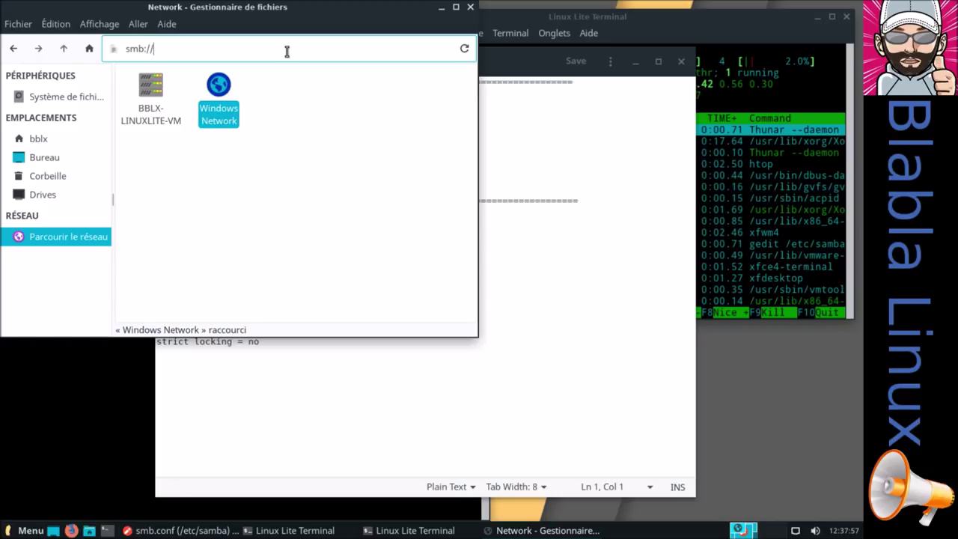
{"action": "type", "text": "192.168.2.26"}
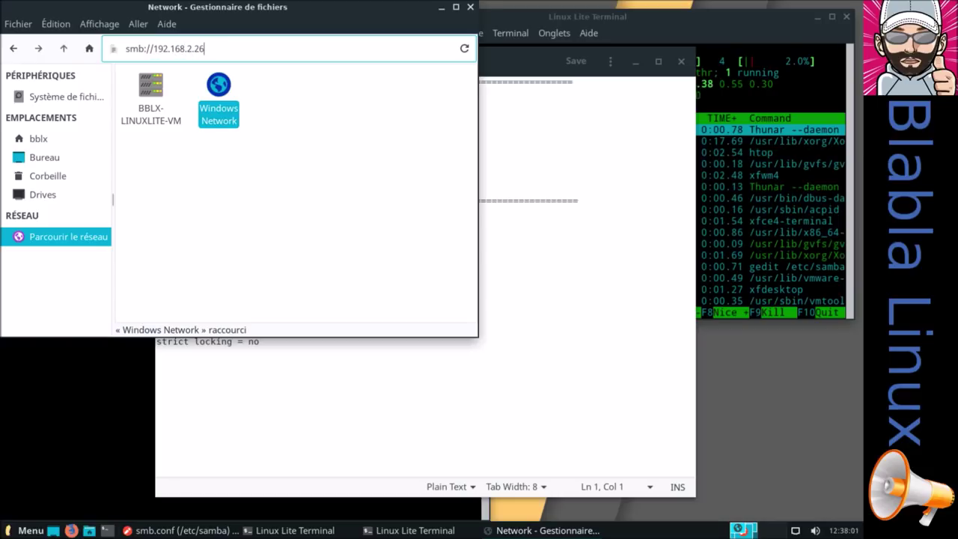
{"action": "key", "text": "Return"}
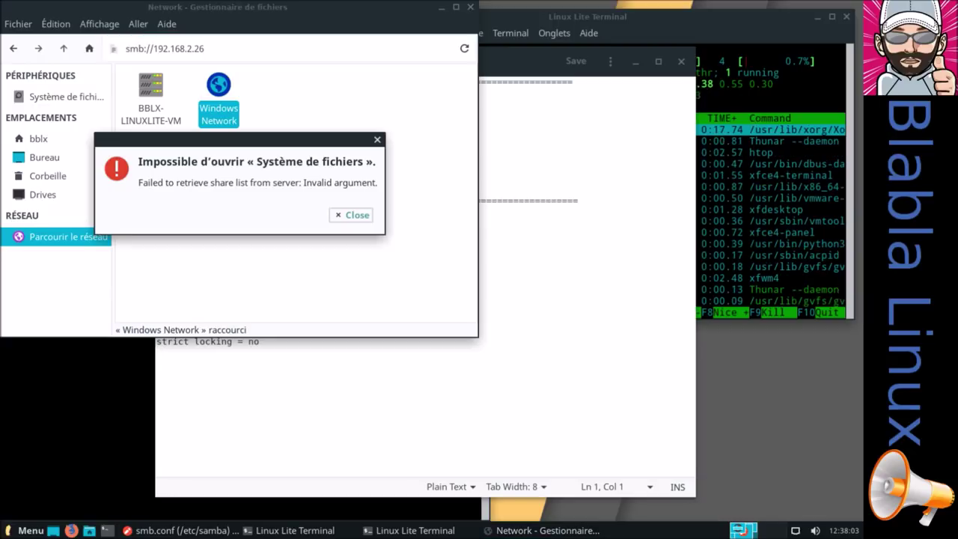
{"action": "left_click", "coordinate": [350, 215]}
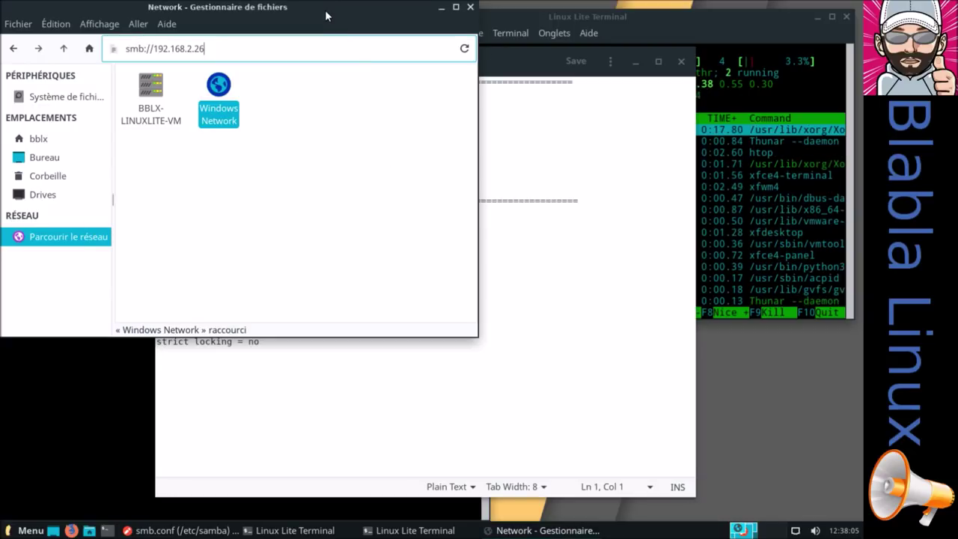
{"action": "left_click_drag", "start_coordinate": [325, 15], "coordinate": [407, 102]}
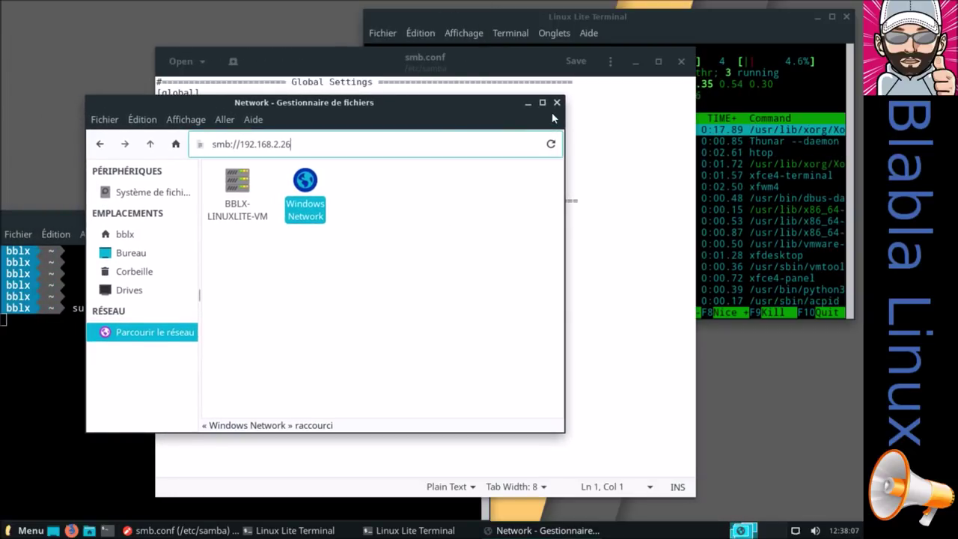
{"action": "left_click", "coordinate": [557, 102]}
Close gedit, launch Lite Software from Settings as administrator, and refresh the software sources
{"action": "left_click", "coordinate": [682, 60]}
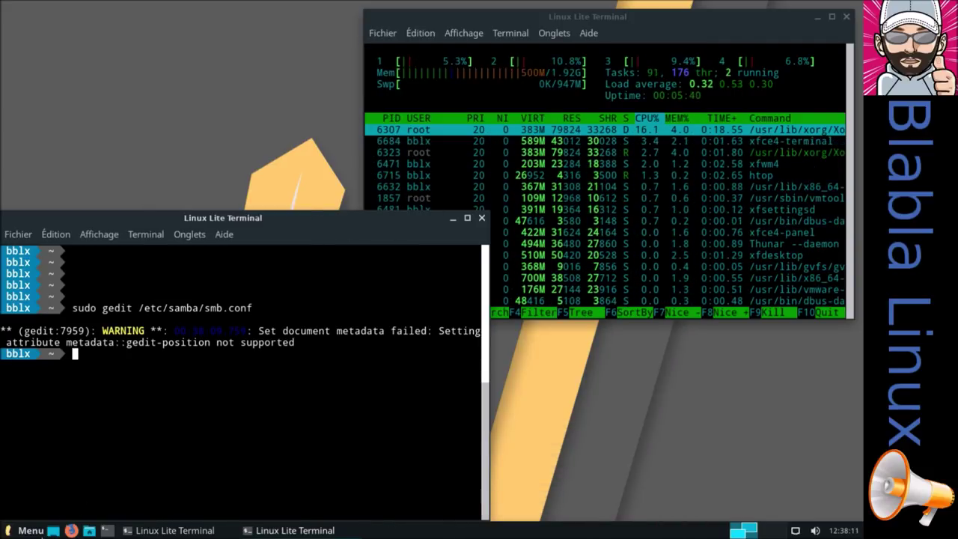
{"action": "left_click", "coordinate": [30, 530]}
{"action": "left_click", "coordinate": [155, 507]}
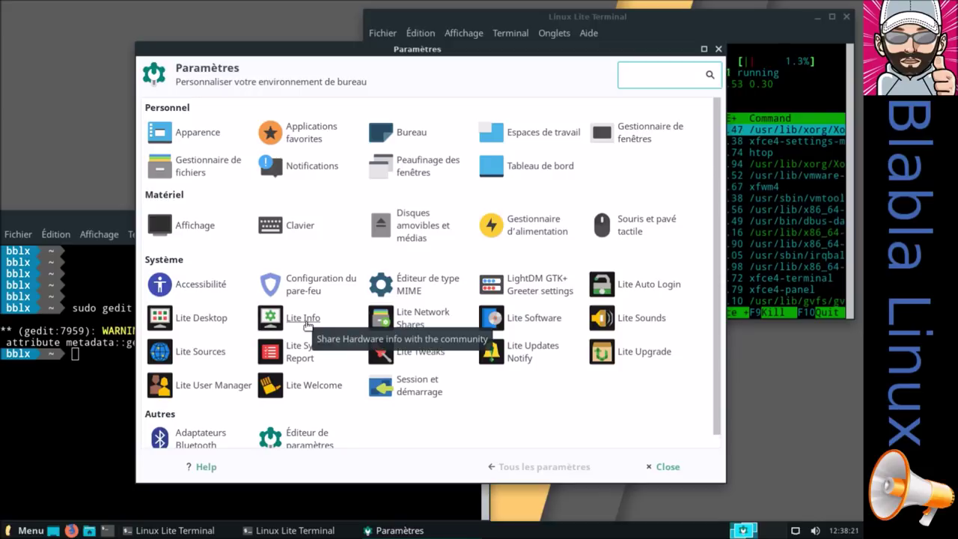
{"action": "left_click", "coordinate": [525, 330]}
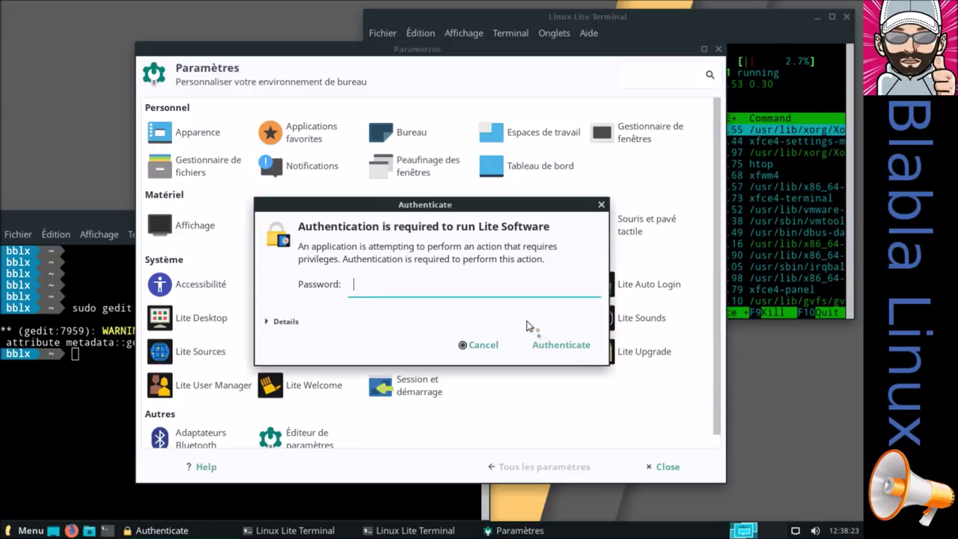
{"action": "type", "text": "******"}
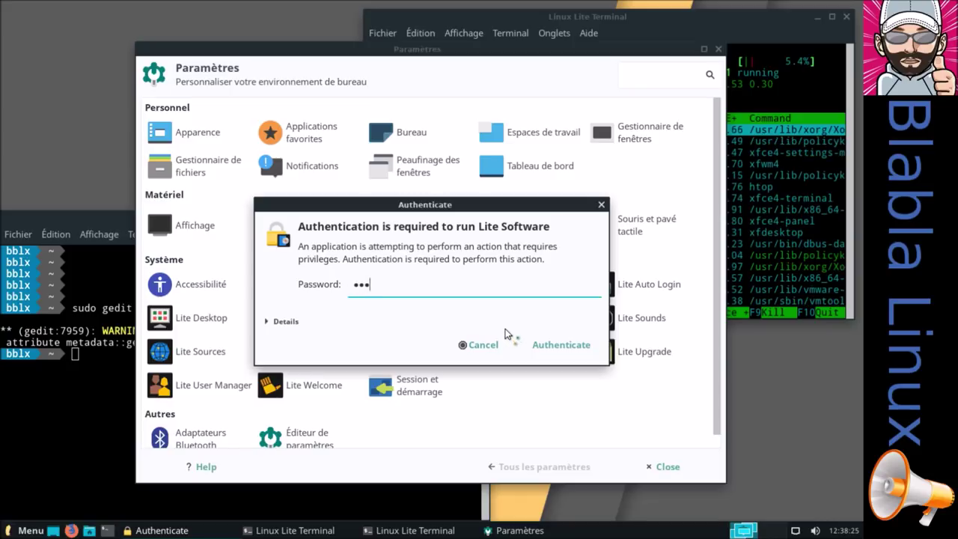
{"action": "key", "text": "Return"}
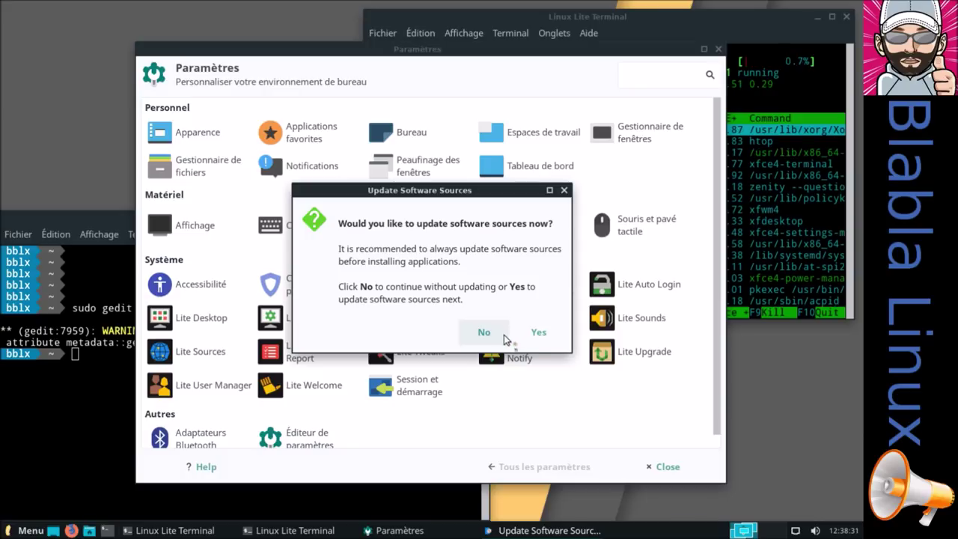
{"action": "left_click", "coordinate": [540, 334]}
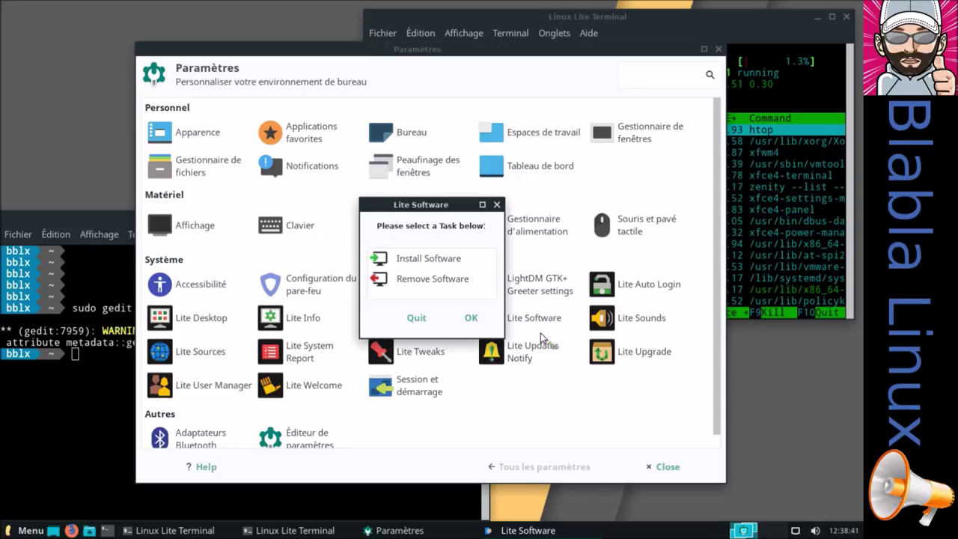
Choose Install Software and browse the list of available programs
{"action": "left_click", "coordinate": [449, 262]}
{"action": "left_click", "coordinate": [472, 318]}
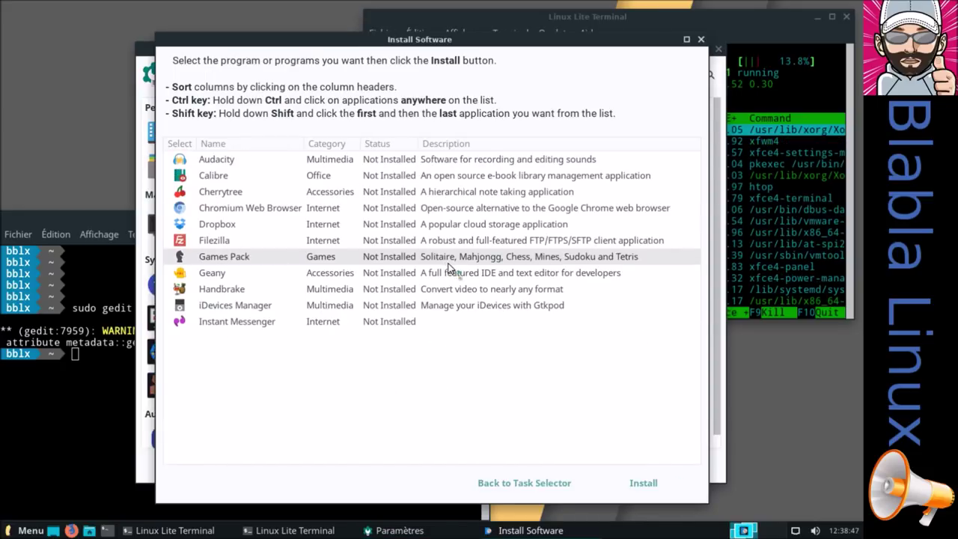
{"action": "scroll", "coordinate": [438, 245], "scroll_direction": "down", "scroll_amount": 4}
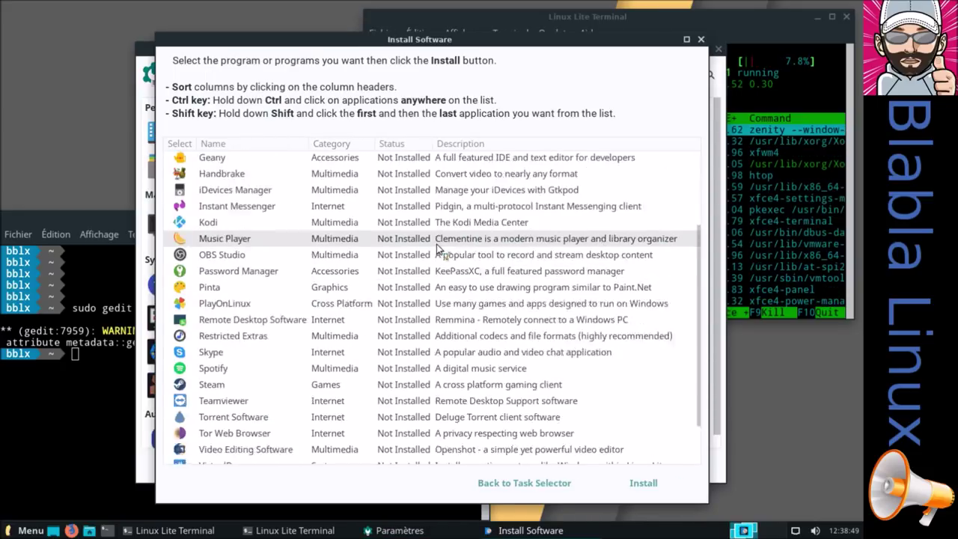
{"action": "scroll", "coordinate": [439, 250], "scroll_direction": "up", "scroll_amount": 4}
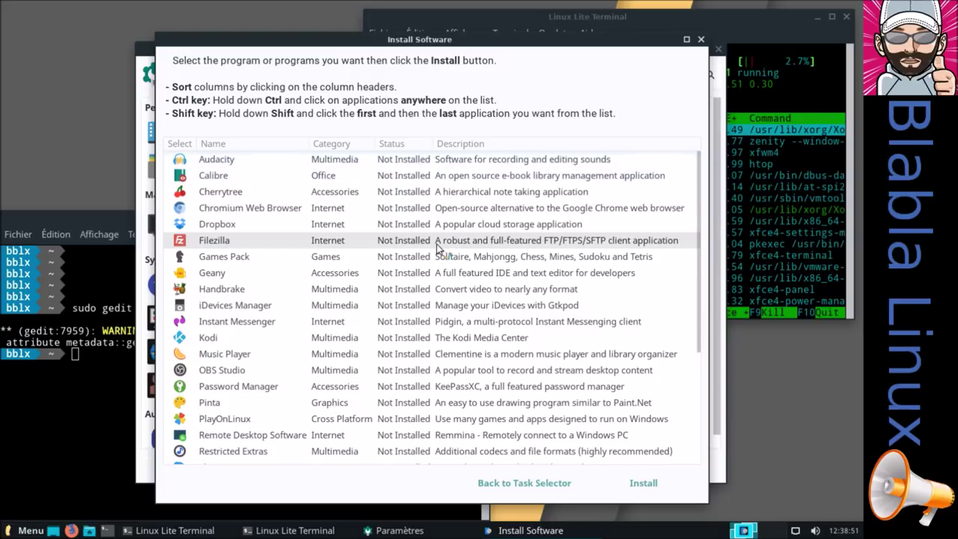
{"action": "scroll", "coordinate": [439, 249], "scroll_direction": "down", "scroll_amount": 3}
{"action": "scroll", "coordinate": [438, 248], "scroll_direction": "down", "scroll_amount": 1}
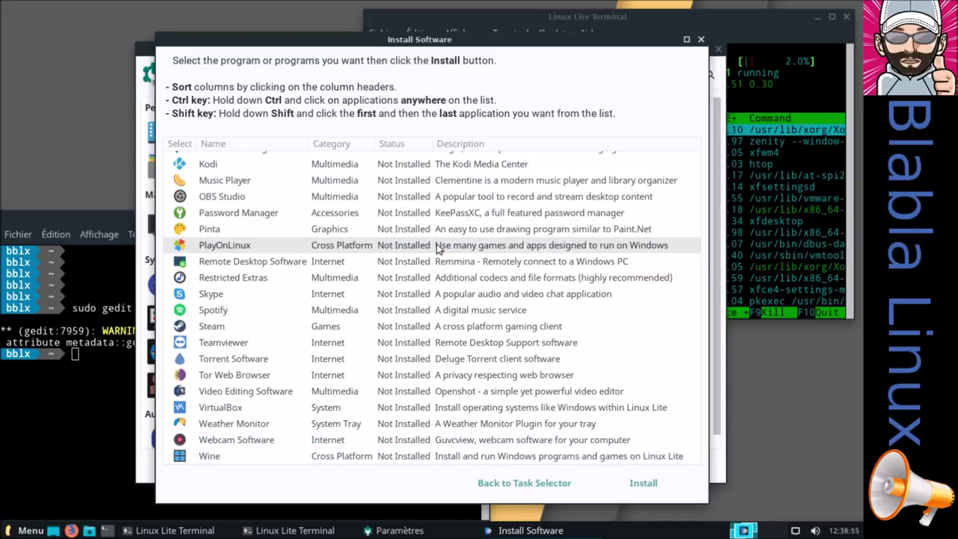
{"action": "scroll", "coordinate": [438, 250], "scroll_direction": "up", "scroll_amount": 4}
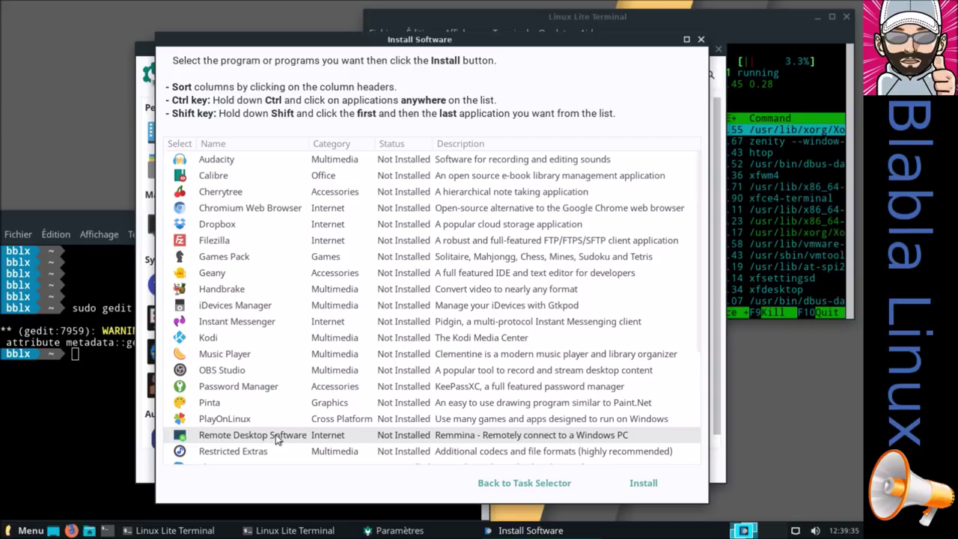
Scroll to VirtualBox, select it, and start its installation
{"action": "scroll", "coordinate": [283, 437], "scroll_direction": "down", "scroll_amount": 1}
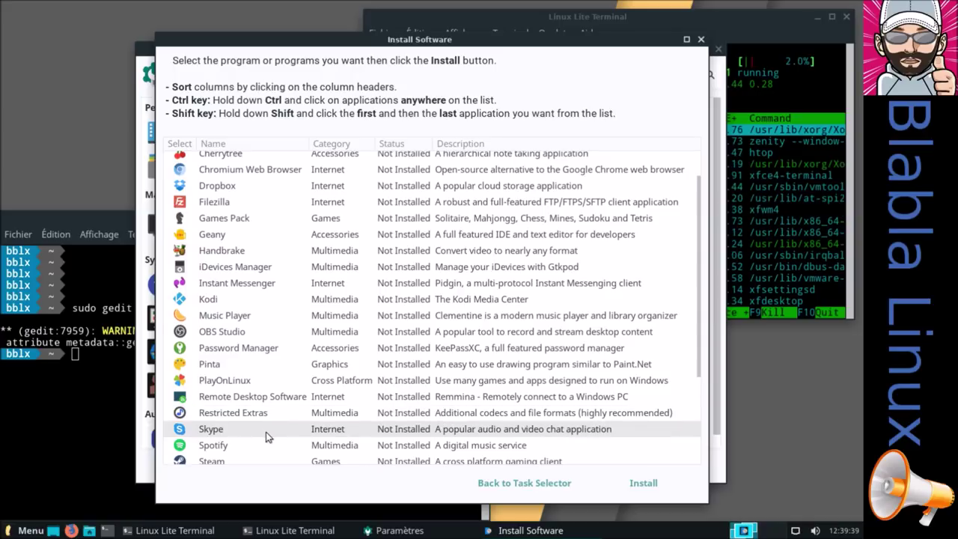
{"action": "scroll", "coordinate": [266, 432], "scroll_direction": "down", "scroll_amount": 1}
{"action": "scroll", "coordinate": [266, 427], "scroll_direction": "down", "scroll_amount": 2}
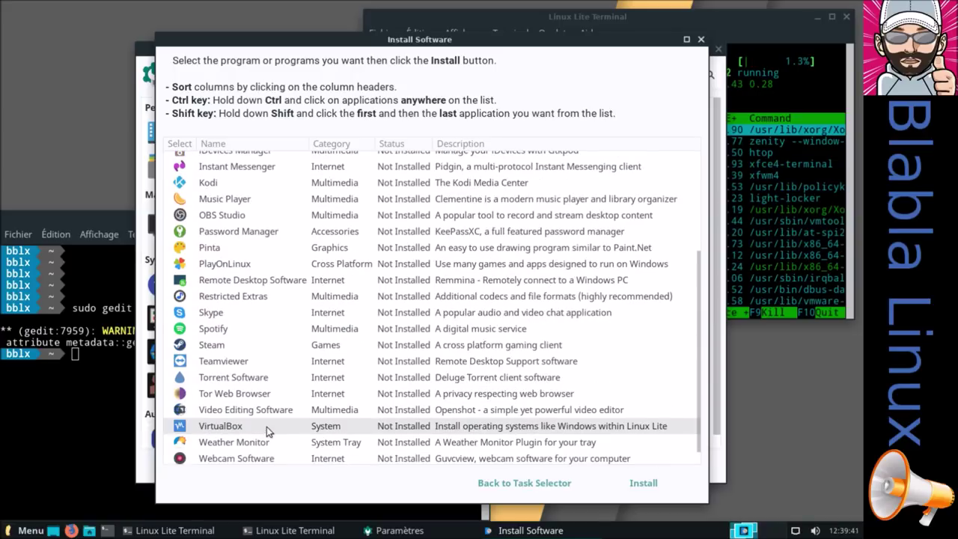
{"action": "scroll", "coordinate": [267, 426], "scroll_direction": "down", "scroll_amount": 1}
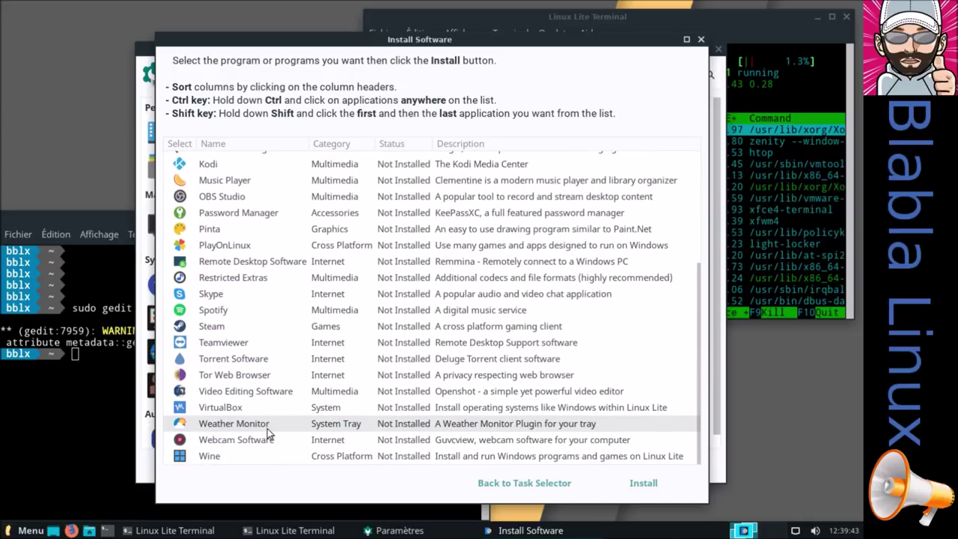
{"action": "scroll", "coordinate": [268, 430], "scroll_direction": "up", "scroll_amount": 1}
{"action": "scroll", "coordinate": [268, 430], "scroll_direction": "down", "scroll_amount": 1}
{"action": "left_click", "coordinate": [254, 407]}
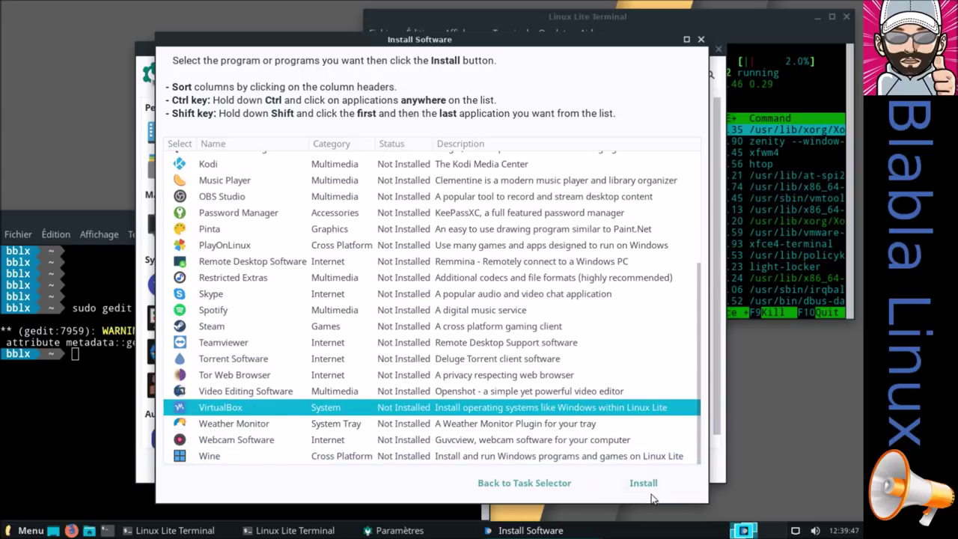
{"action": "left_click", "coordinate": [646, 485]}
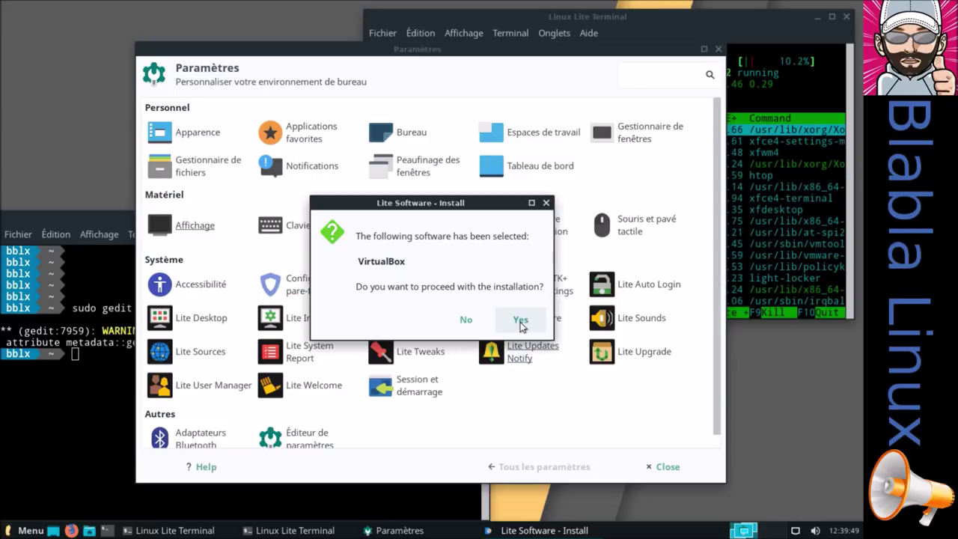
Confirm the VirtualBox install, close the extra terminals, and place the progress dialog bottom-left beside htop
{"action": "left_click", "coordinate": [520, 321]}
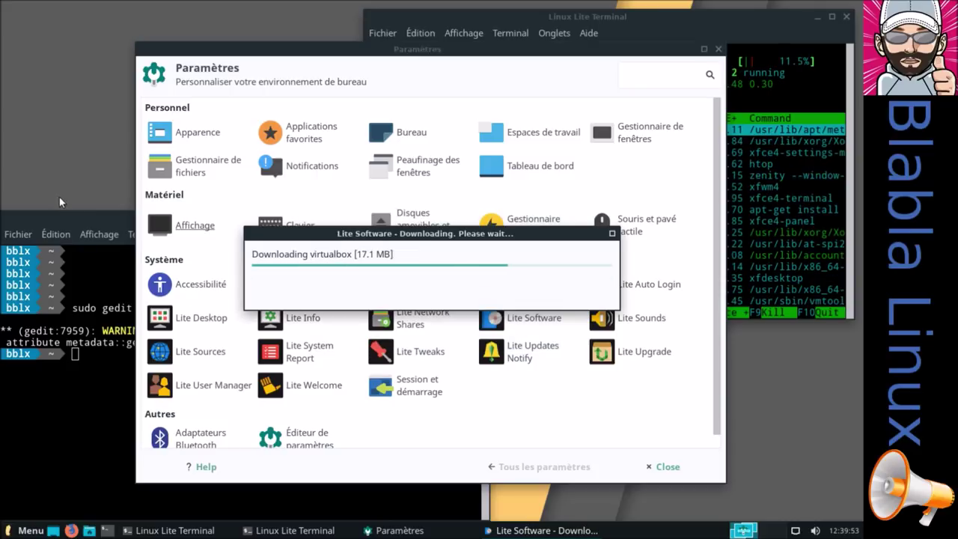
{"action": "left_click", "coordinate": [74, 218]}
{"action": "left_click", "coordinate": [485, 217]}
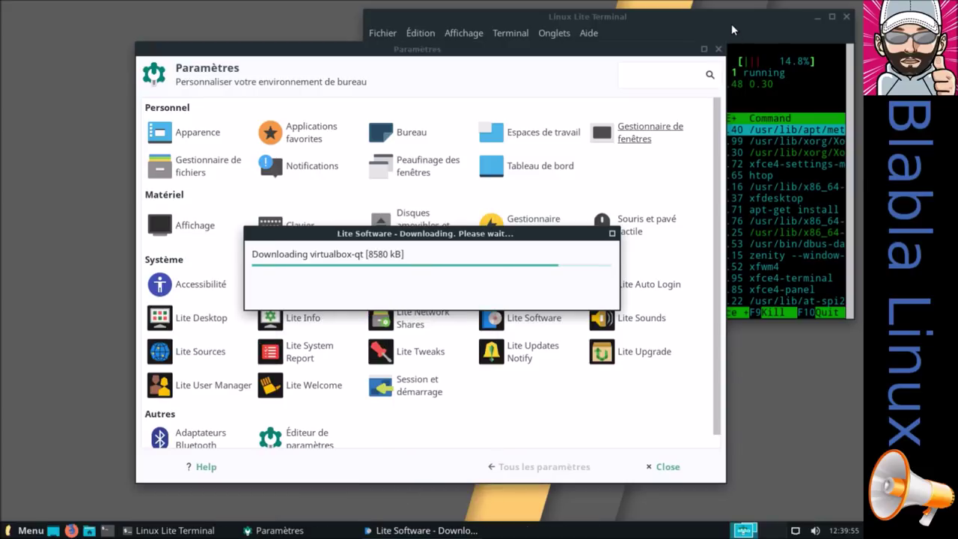
{"action": "left_click", "coordinate": [731, 23]}
{"action": "left_click", "coordinate": [351, 233]}
{"action": "left_click_drag", "start_coordinate": [319, 235], "coordinate": [121, 384]}
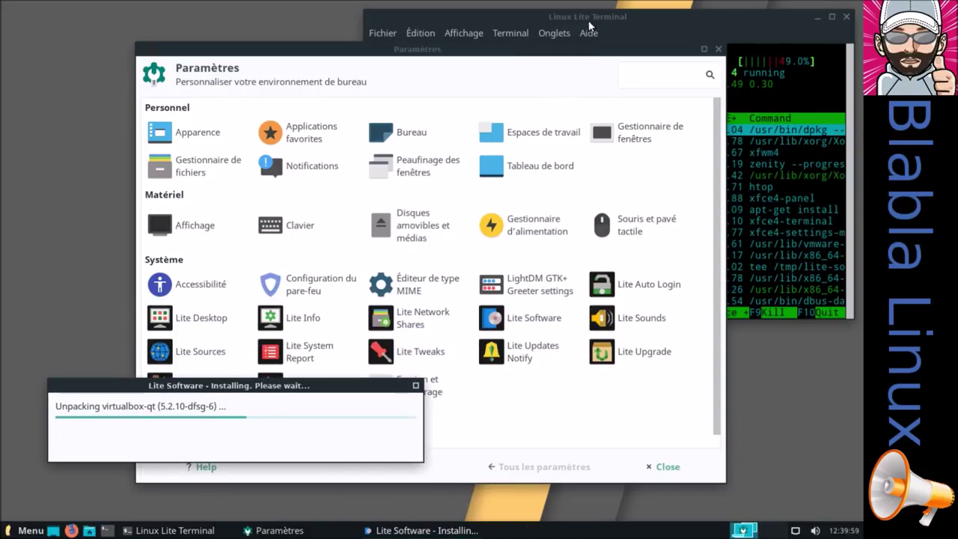
{"action": "left_click", "coordinate": [591, 16]}
Move the Paramètres window to the left edge and the install progress dialog to the right
{"action": "left_click_drag", "start_coordinate": [253, 43], "coordinate": [22, 1]}
{"action": "left_click_drag", "start_coordinate": [136, 7], "coordinate": [325, 56]}
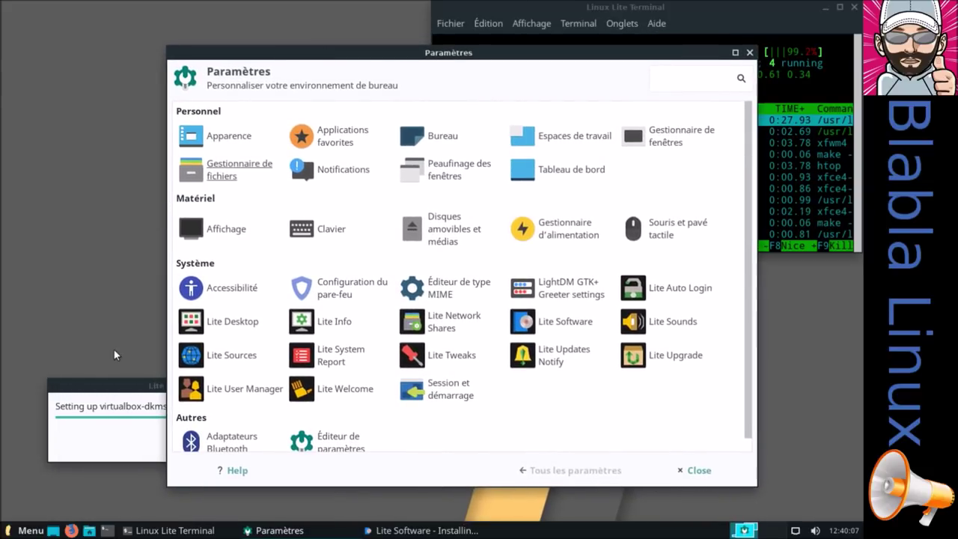
{"action": "left_click", "coordinate": [104, 419]}
{"action": "left_click_drag", "start_coordinate": [381, 55], "coordinate": [229, 83]}
{"action": "left_click", "coordinate": [462, 528]}
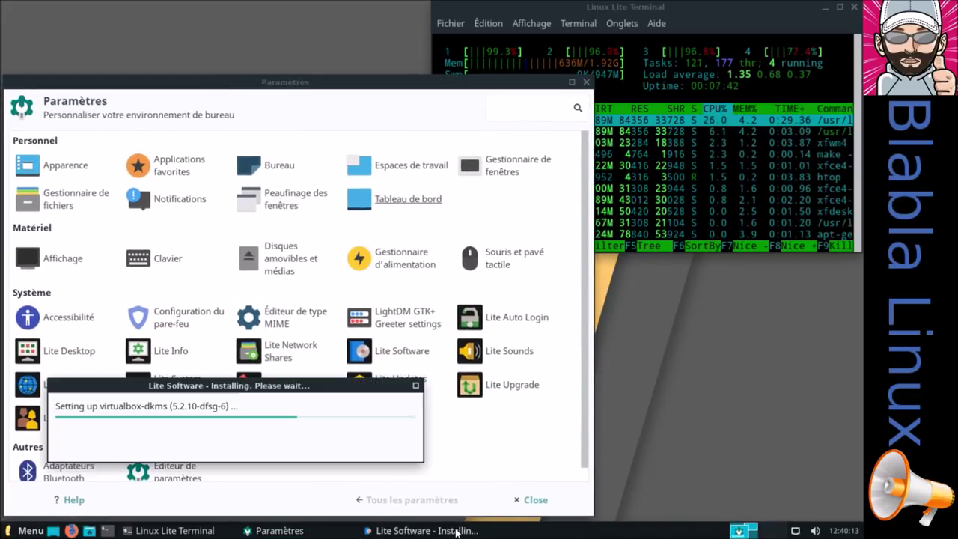
{"action": "left_click_drag", "start_coordinate": [334, 387], "coordinate": [704, 355]}
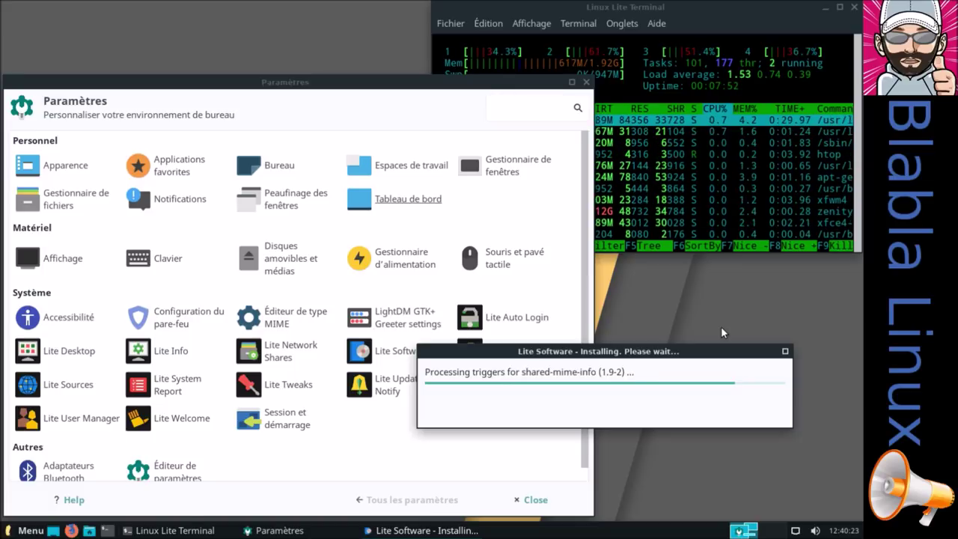
{"action": "left_click", "coordinate": [37, 530]}
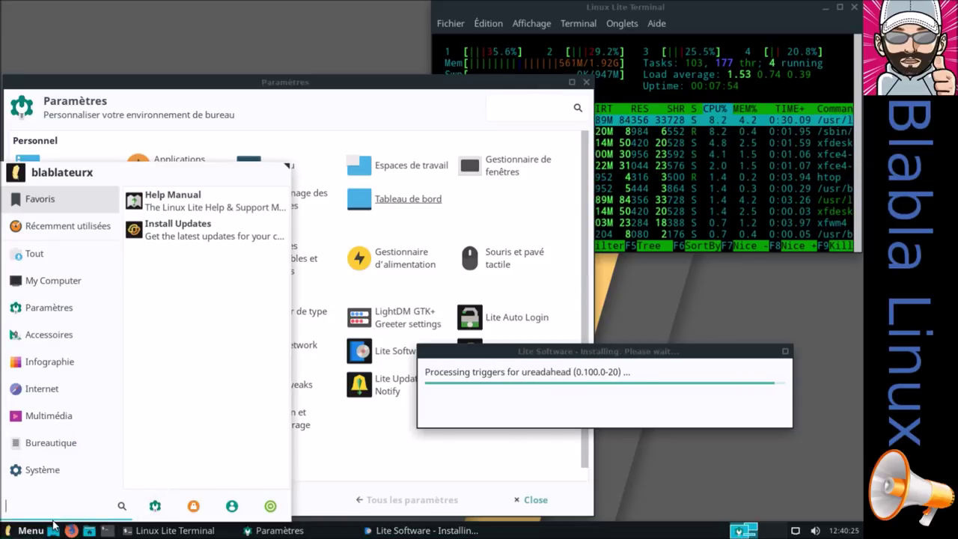
Launch Lite Sources via a 'sourc' search, authenticate, and start Check Repository Status
{"action": "type", "text": "sourc"}
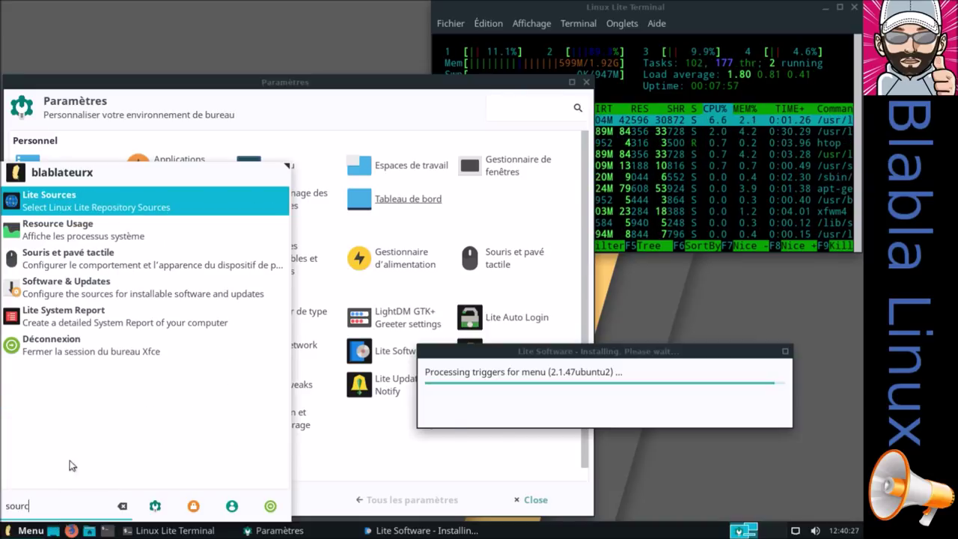
{"action": "left_click", "coordinate": [95, 200]}
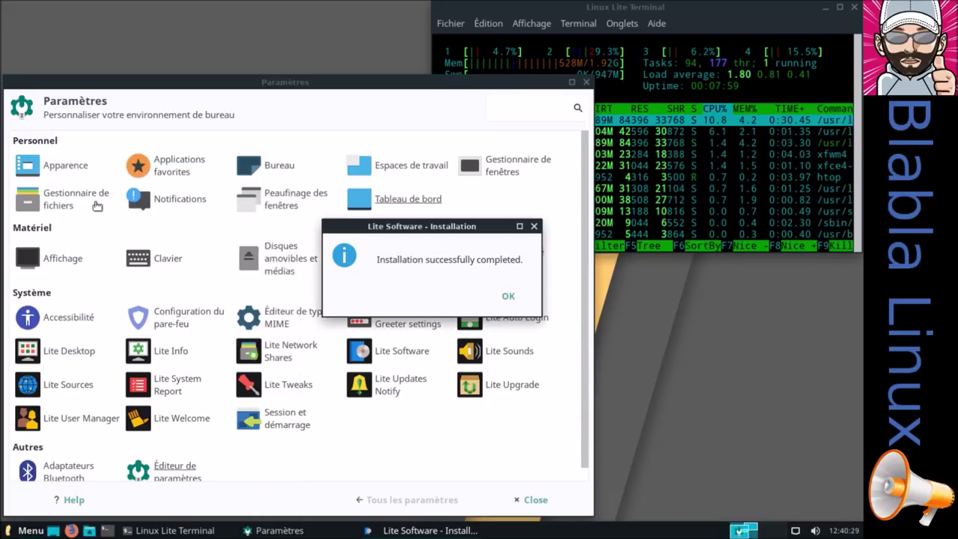
{"action": "type", "text": "****"}
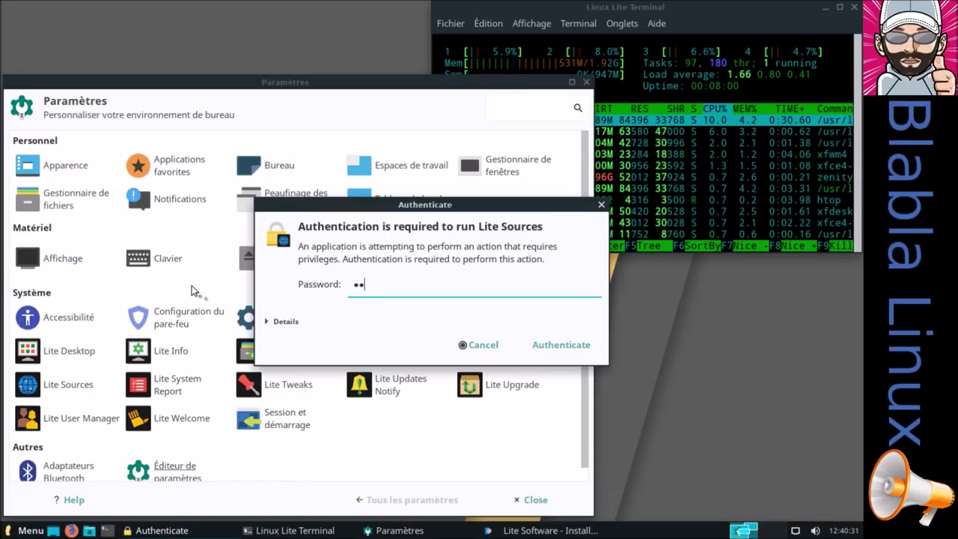
{"action": "key", "text": "Return"}
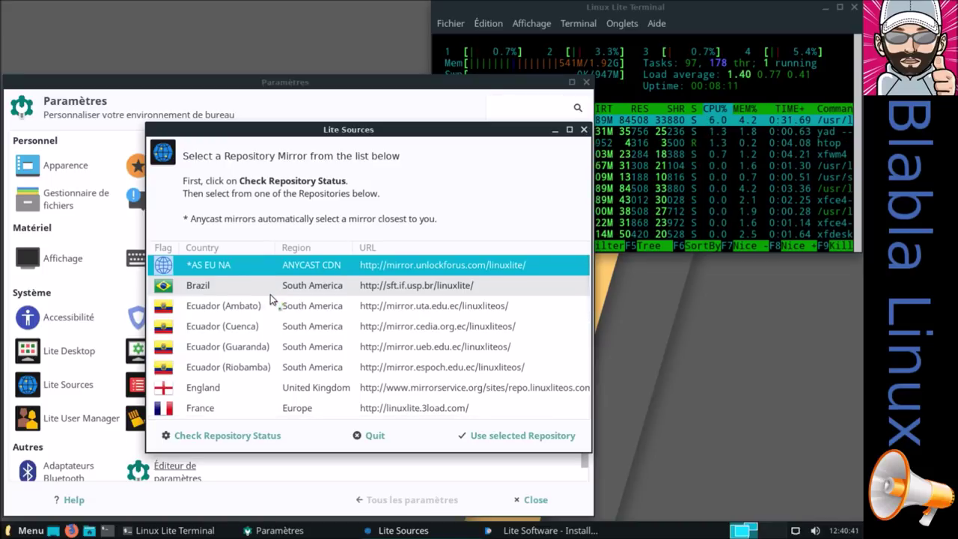
{"action": "scroll", "coordinate": [270, 295], "scroll_direction": "down", "scroll_amount": 5}
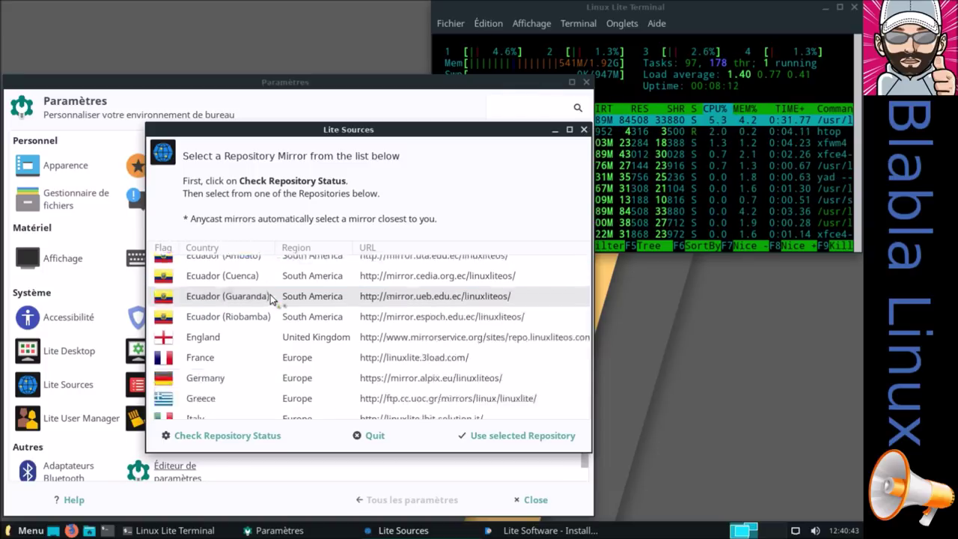
{"action": "scroll", "coordinate": [278, 300], "scroll_direction": "up", "scroll_amount": 5}
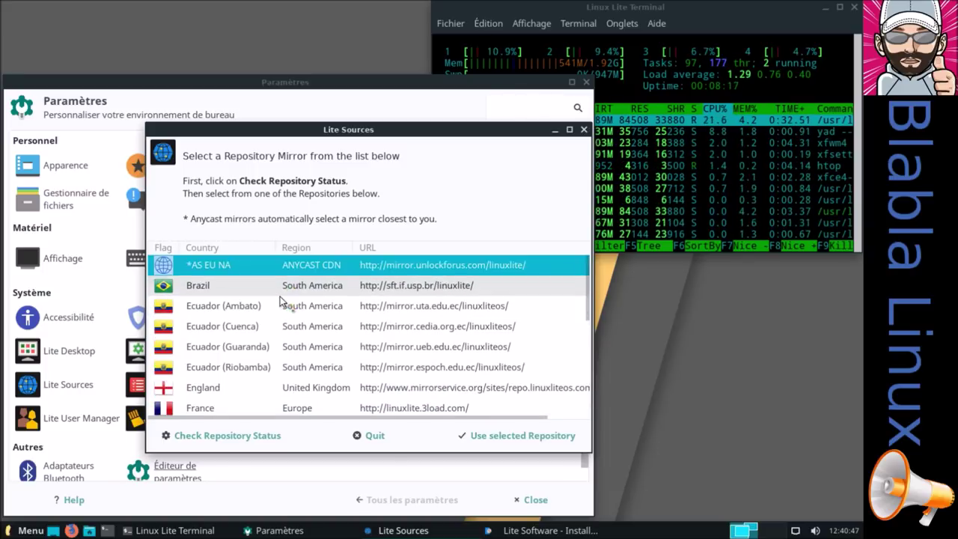
{"action": "left_click", "coordinate": [254, 435]}
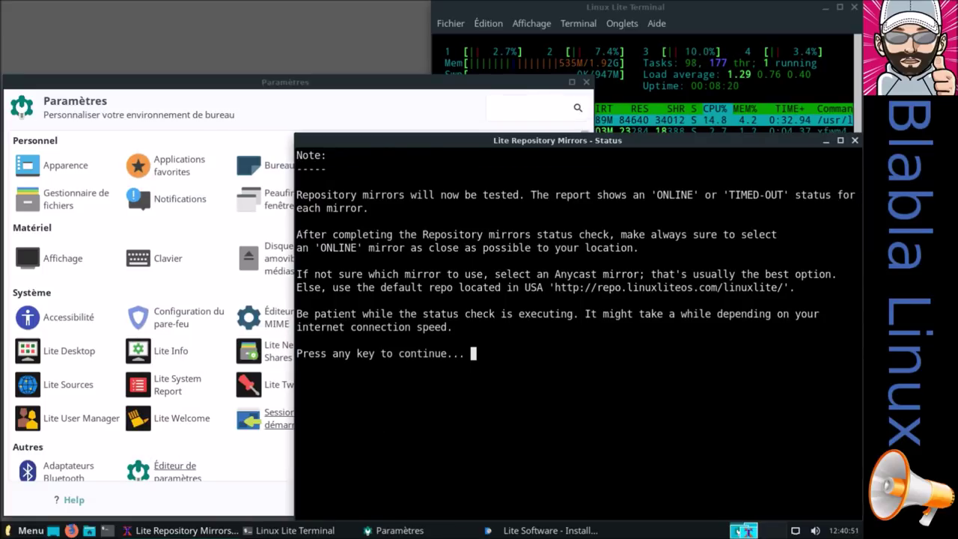
Run the mirror check (all ONLINE except mirror.freedif.org timed out) and close the status report
{"action": "key", "text": "Return"}
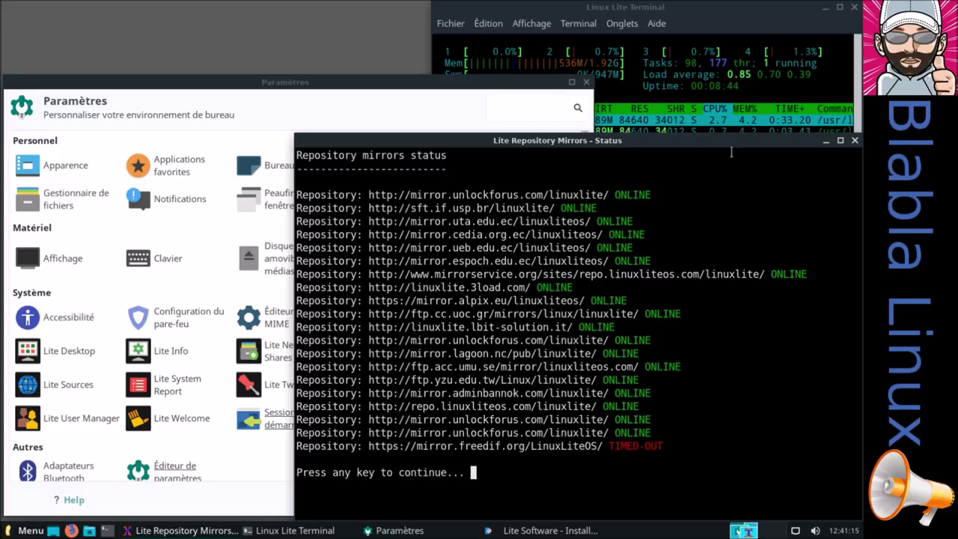
{"action": "left_click", "coordinate": [855, 140]}
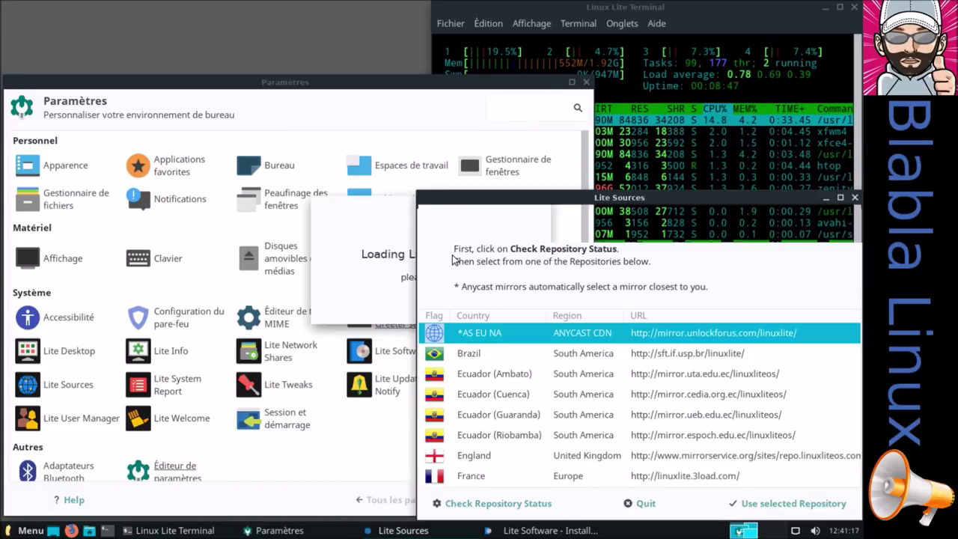
Quit Lite Sources, dismiss the completion message, and launch VirtualBox via a 'virt' search
{"action": "left_click", "coordinate": [858, 197]}
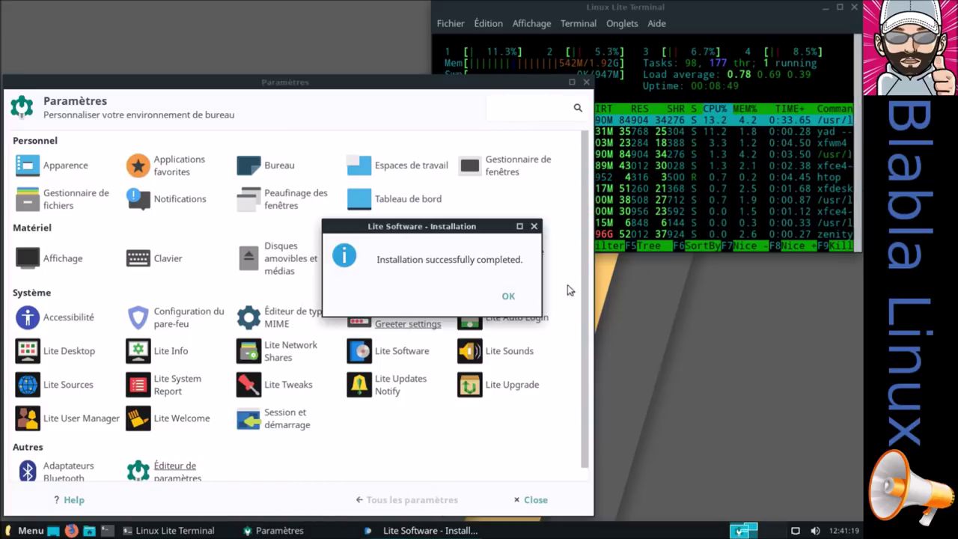
{"action": "left_click", "coordinate": [506, 301]}
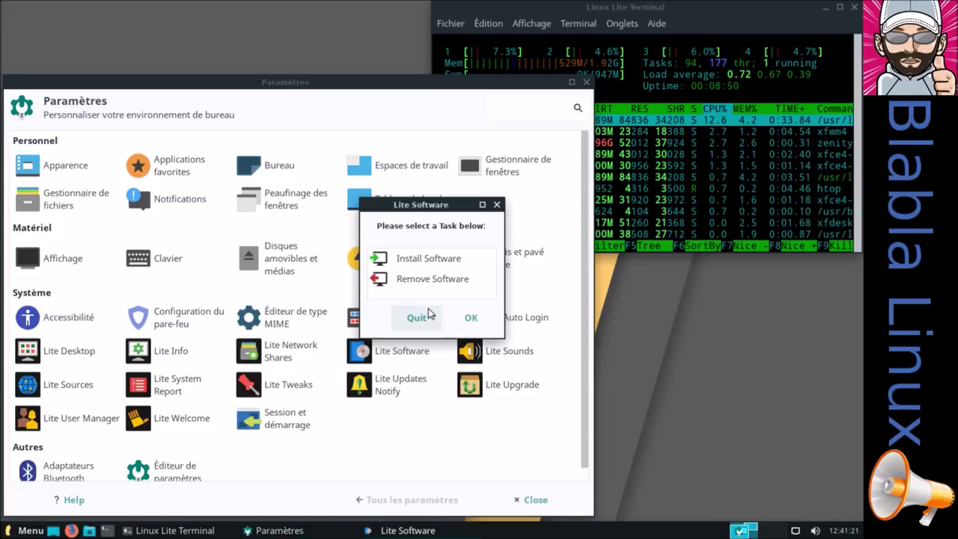
{"action": "left_click", "coordinate": [41, 531]}
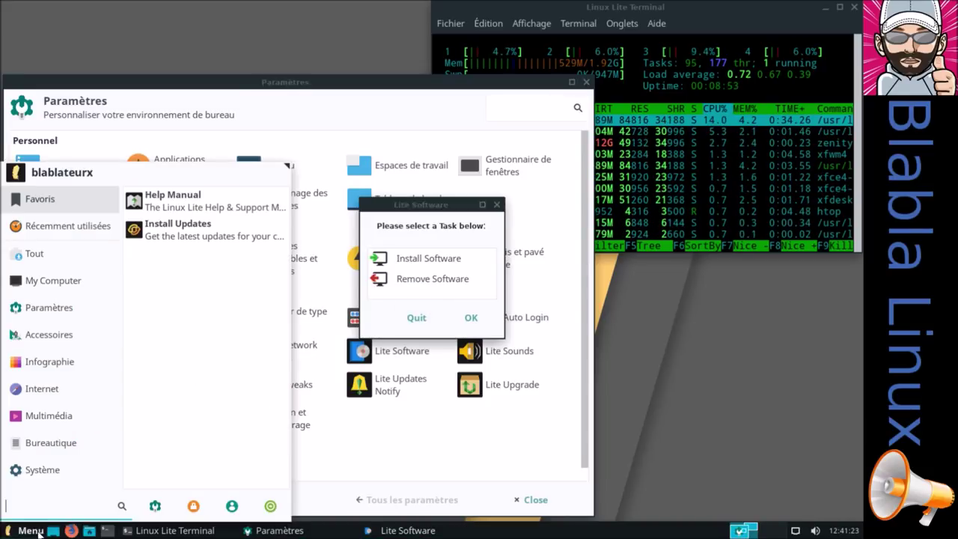
{"action": "type", "text": "virt"}
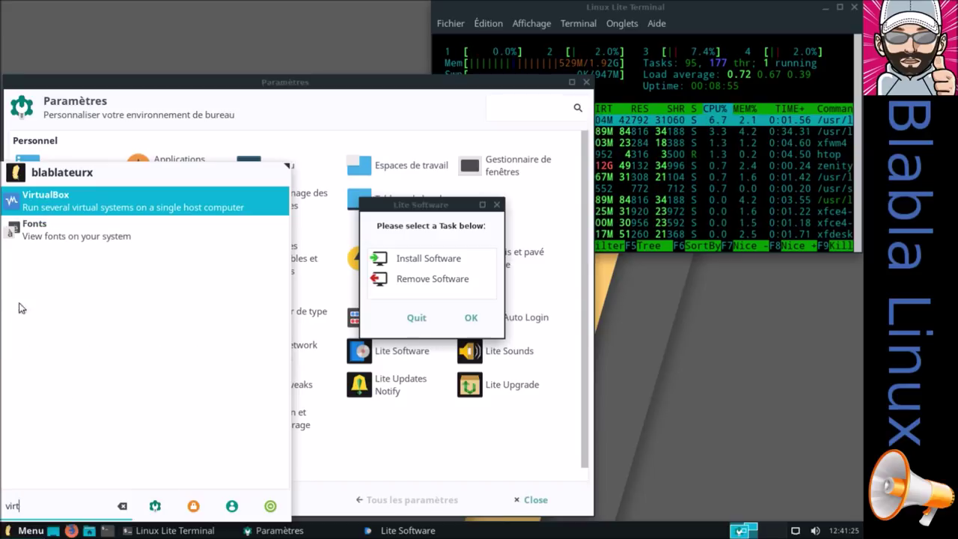
{"action": "key", "text": "Return"}
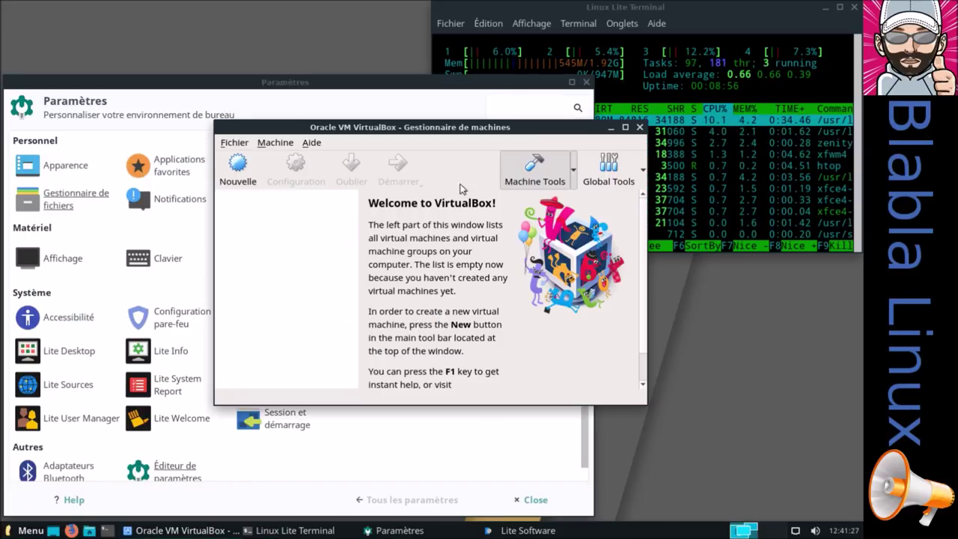
Confirm VirtualBox version 5.2.10 in Aide > À propos, reposition the manager, and exit full-screen
{"action": "left_click", "coordinate": [311, 143]}
{"action": "left_click", "coordinate": [340, 249]}
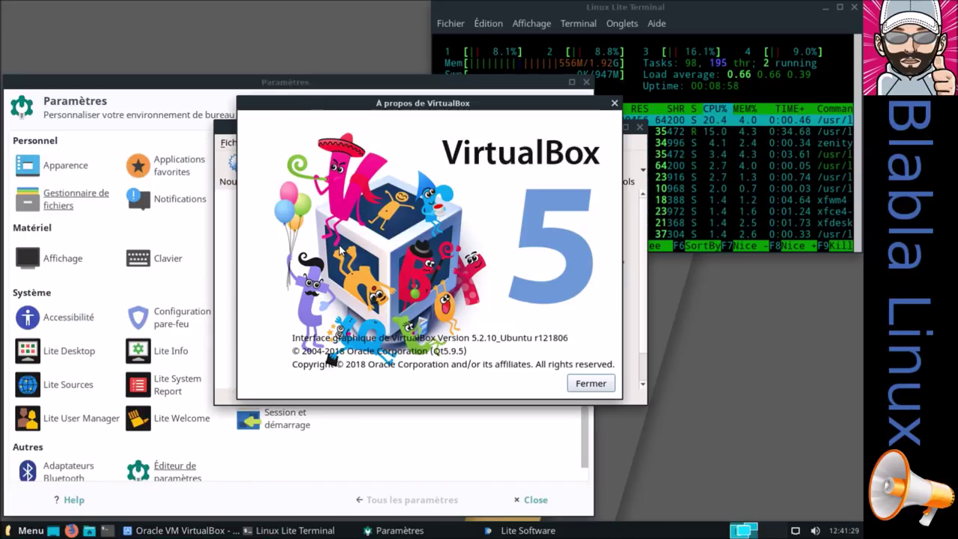
{"action": "left_click", "coordinate": [581, 378]}
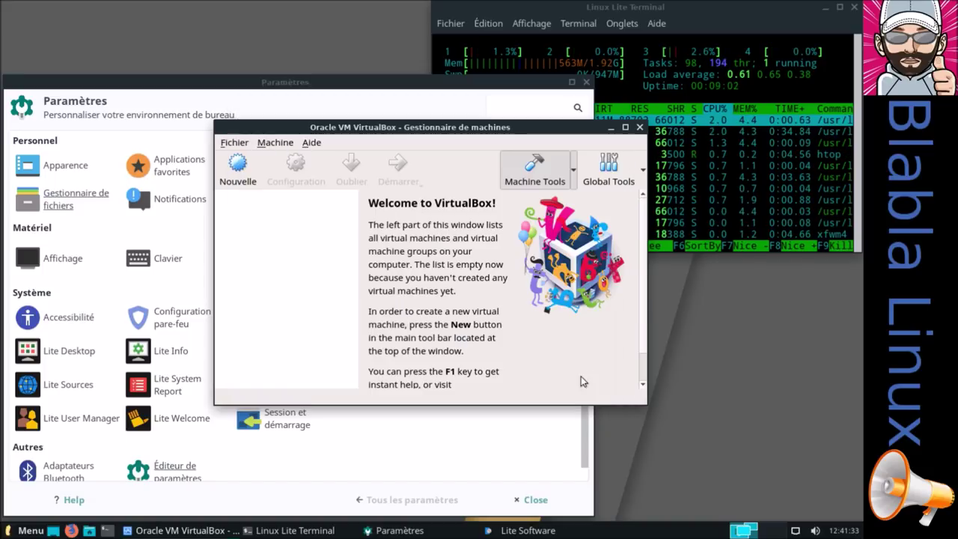
{"action": "left_click_drag", "start_coordinate": [473, 131], "coordinate": [307, 51]}
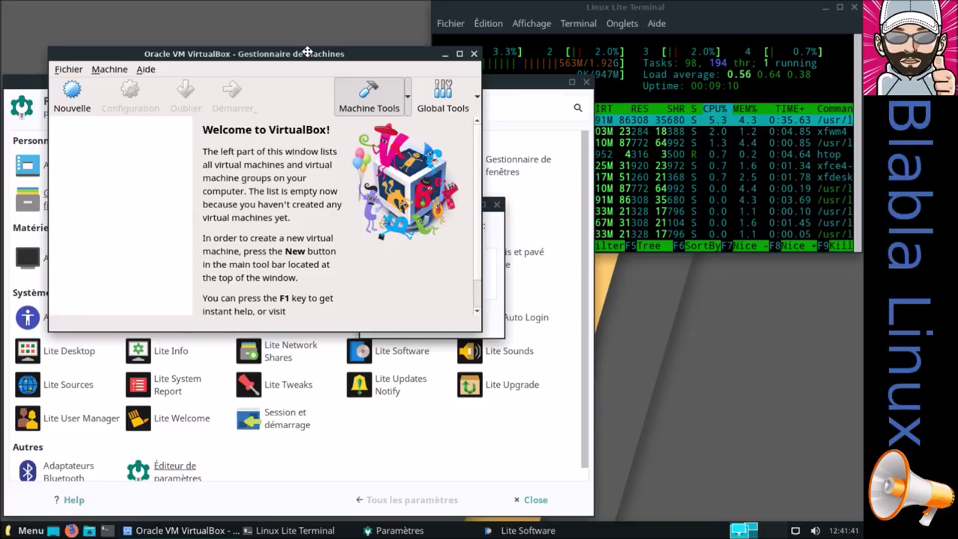
{"action": "left_click_drag", "start_coordinate": [307, 51], "coordinate": [299, 34]}
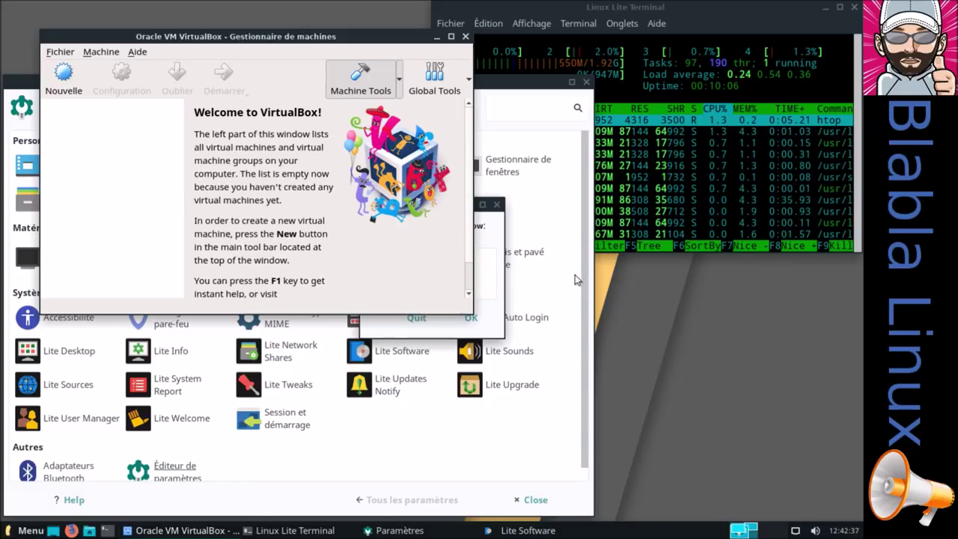
{"action": "left_click", "coordinate": [772, 355]}
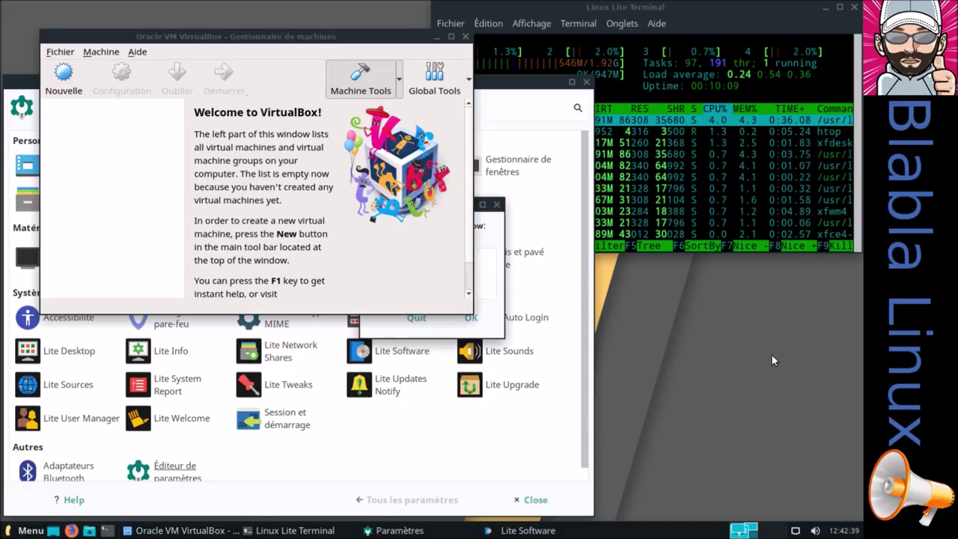
{"action": "key", "text": "ctrl+alt+Return"}
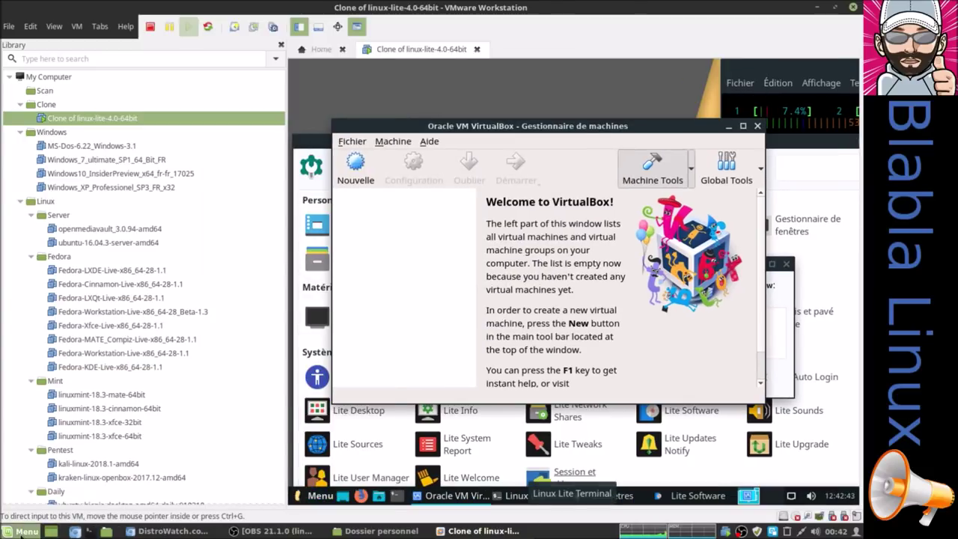
Launch VirtualBox on the host and permanently dismiss its inaccessible-disk warning
{"action": "left_click", "coordinate": [27, 531]}
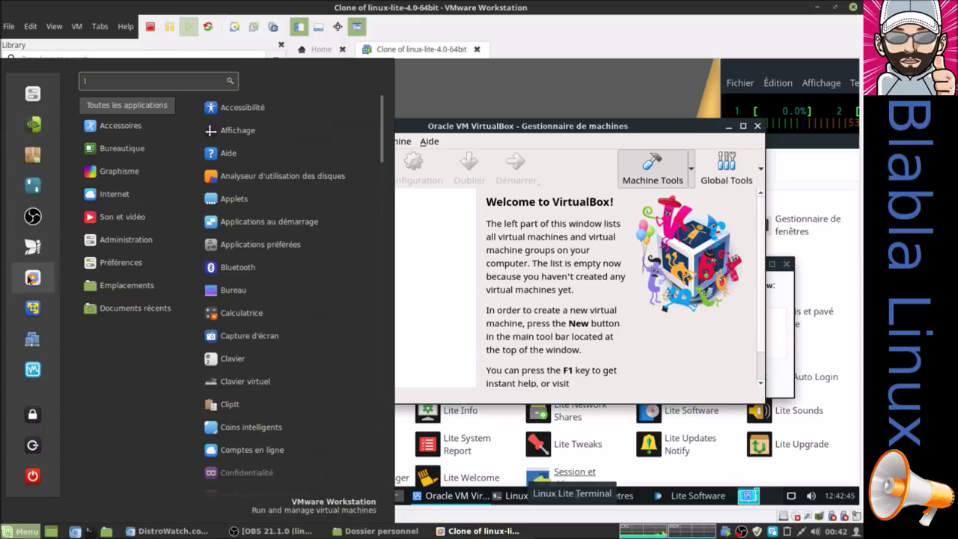
{"action": "left_click", "coordinate": [33, 370]}
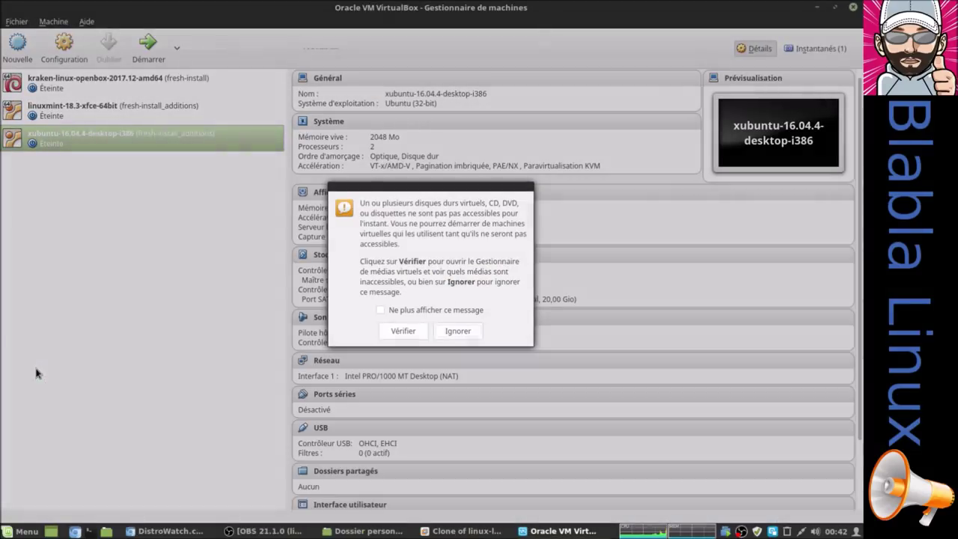
{"action": "left_click", "coordinate": [421, 310]}
{"action": "left_click", "coordinate": [456, 331]}
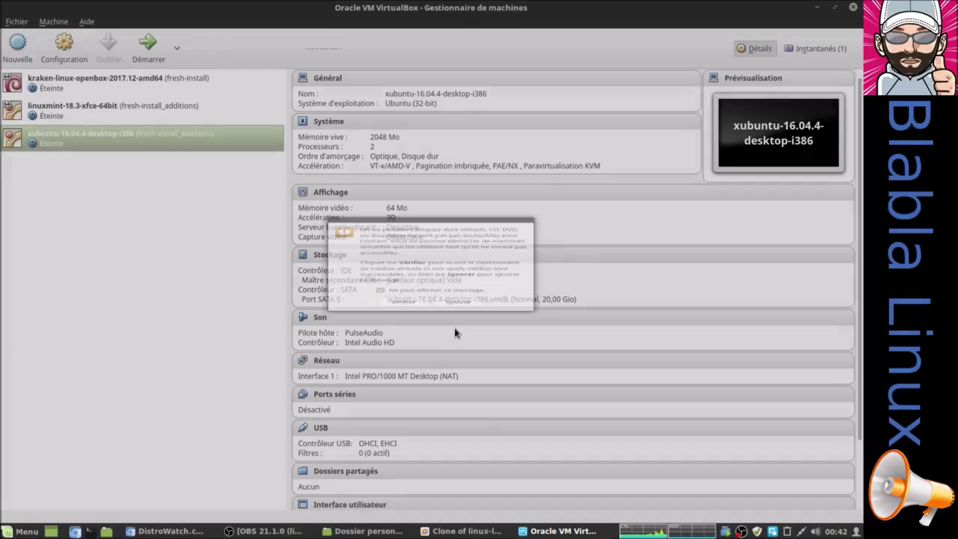
Check the host VirtualBox version, close its manager, and return the guest to full screen
{"action": "left_click", "coordinate": [87, 22]}
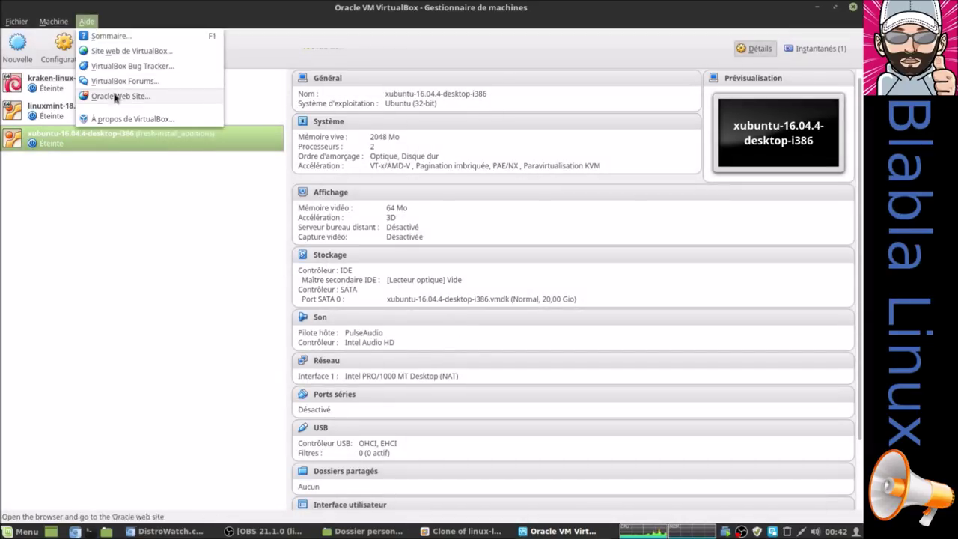
{"action": "left_click", "coordinate": [120, 119]}
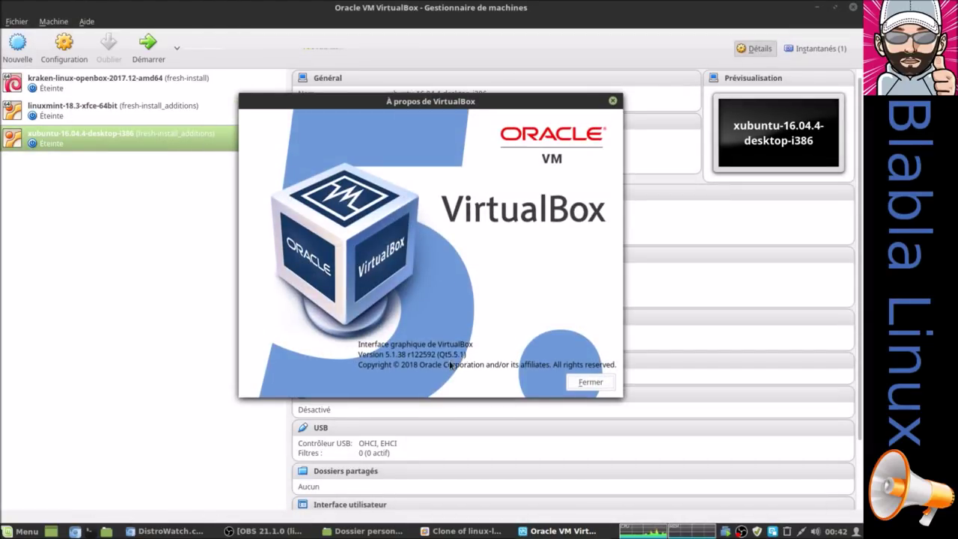
{"action": "left_click", "coordinate": [577, 385]}
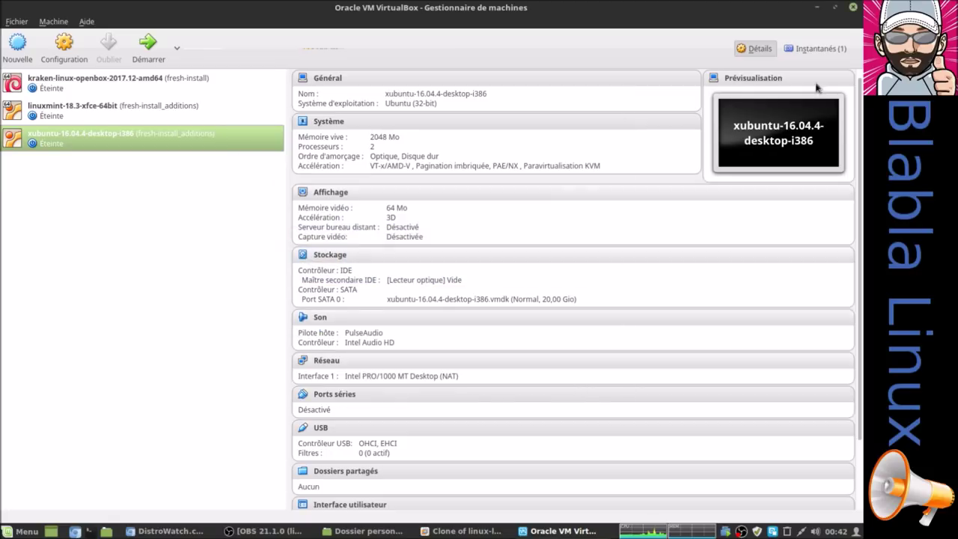
{"action": "left_click", "coordinate": [853, 8]}
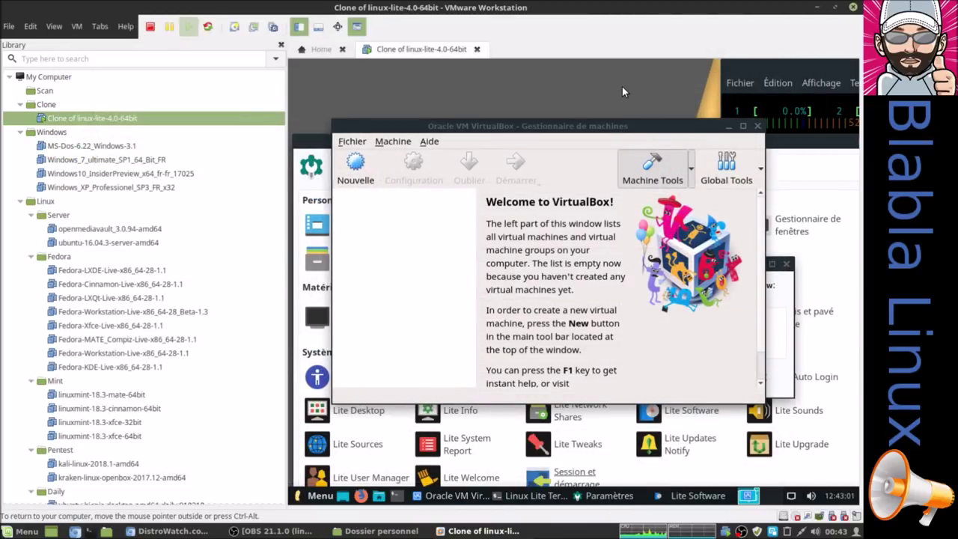
{"action": "key", "text": "ctrl+alt+Return"}
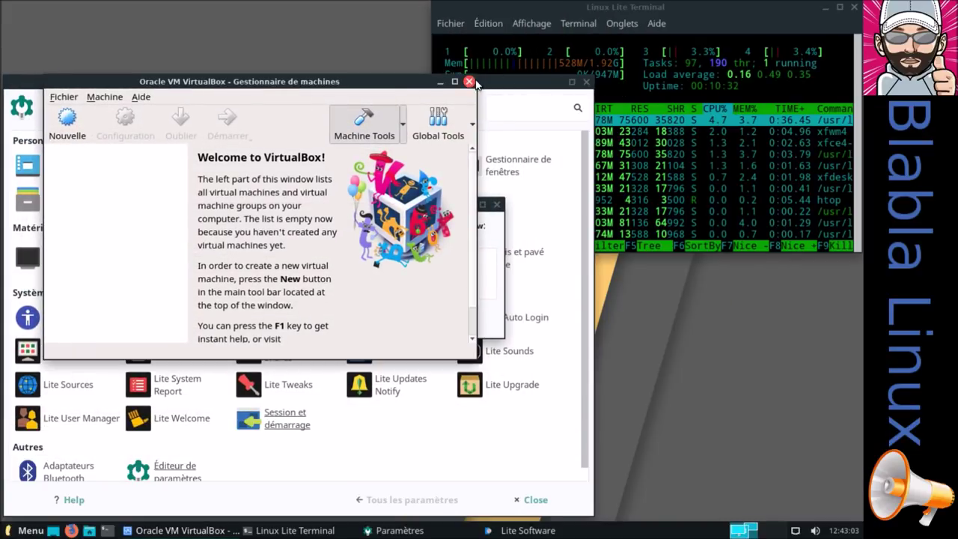
Close the guest VirtualBox manager and choose Install Software in Lite Software
{"action": "left_click", "coordinate": [470, 82]}
{"action": "left_click", "coordinate": [446, 260]}
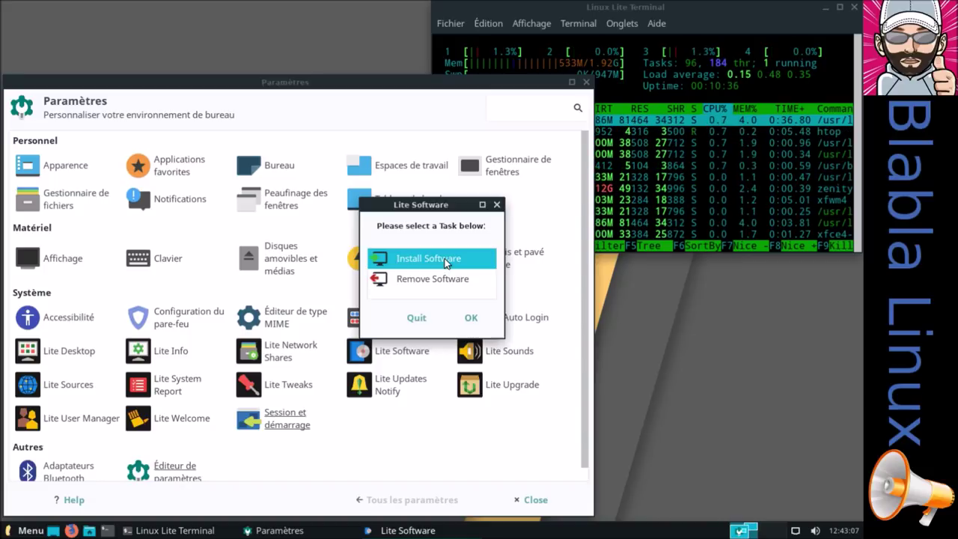
{"action": "left_click", "coordinate": [470, 318]}
Relaunch the guest VirtualBox, confirm the VNC 5.2.10r121806 extension pack is installed, then close it
{"action": "left_click", "coordinate": [22, 531]}
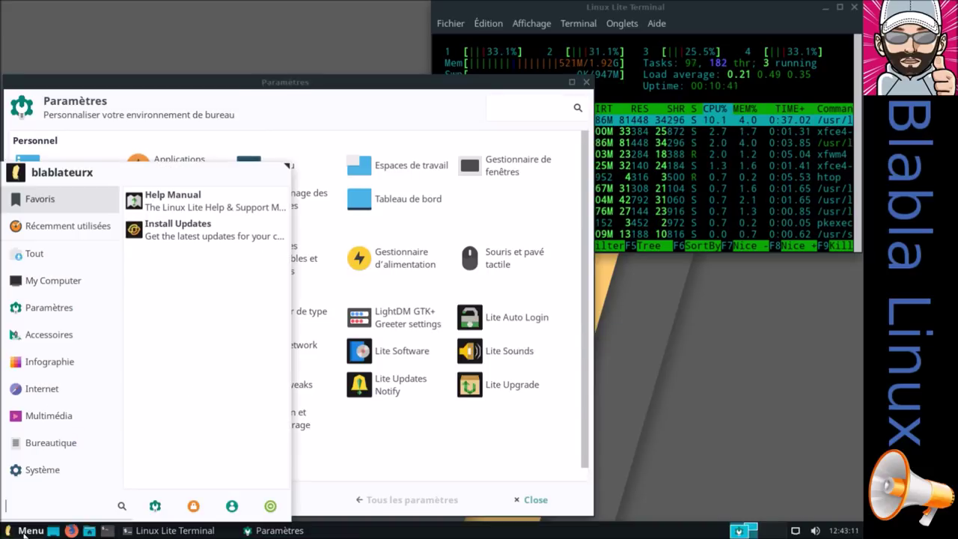
{"action": "type", "text": "vi"}
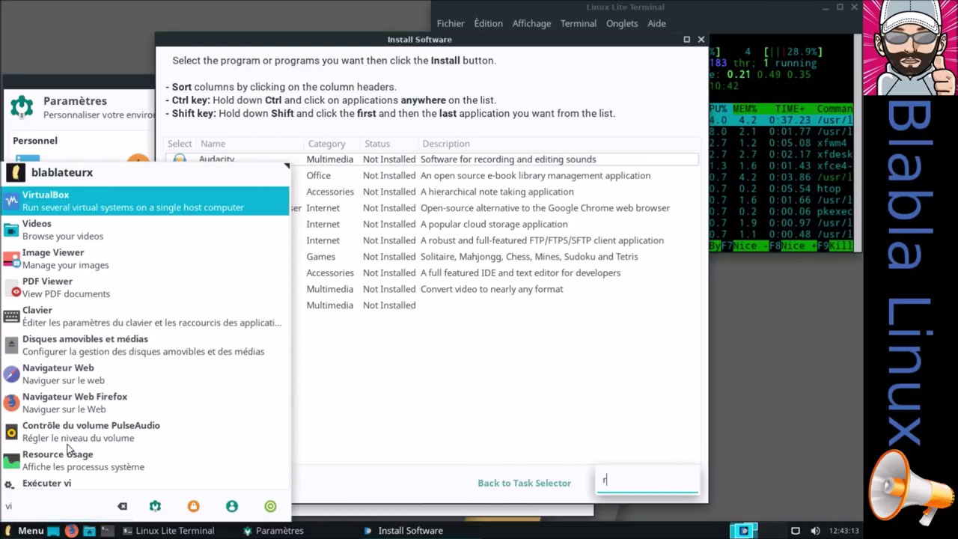
{"action": "left_click", "coordinate": [135, 202]}
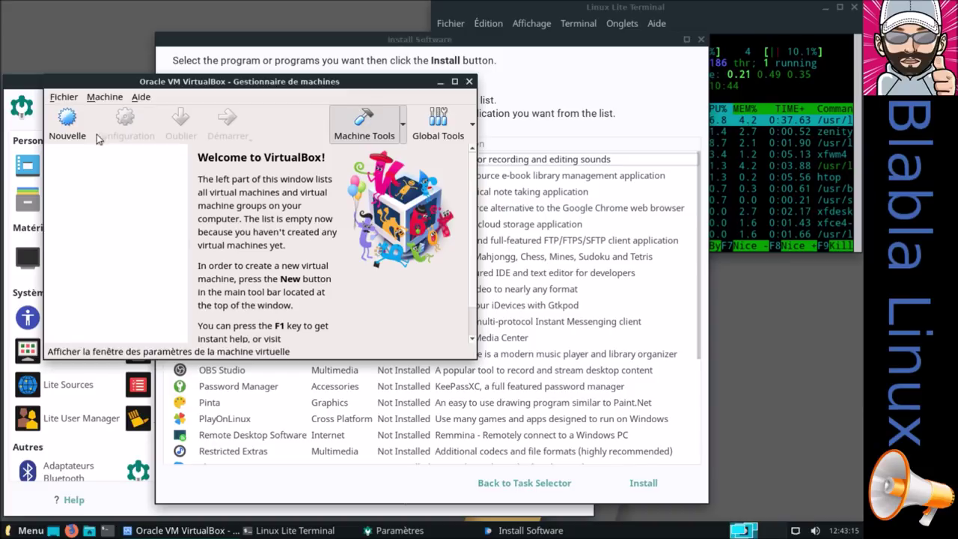
{"action": "left_click", "coordinate": [63, 96]}
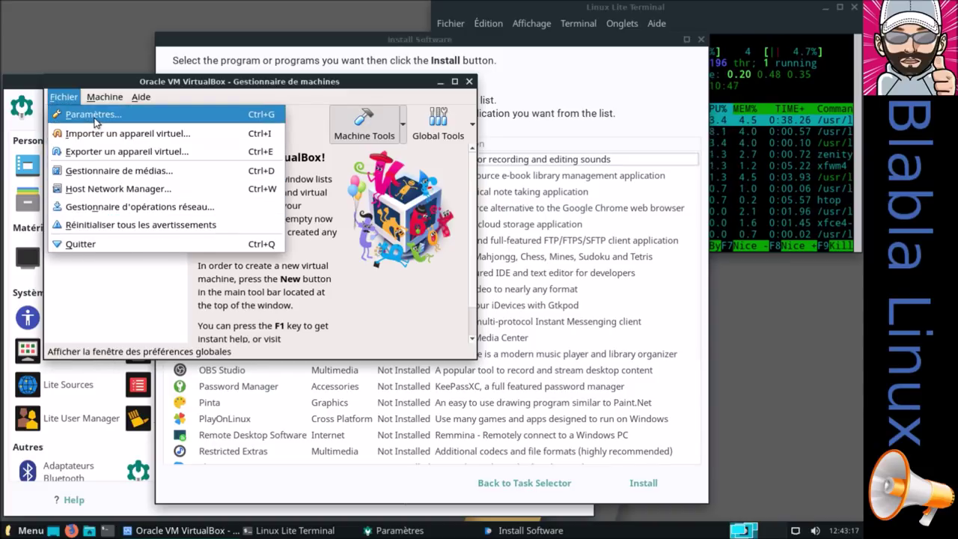
{"action": "left_click", "coordinate": [95, 114]}
{"action": "left_click", "coordinate": [88, 186]}
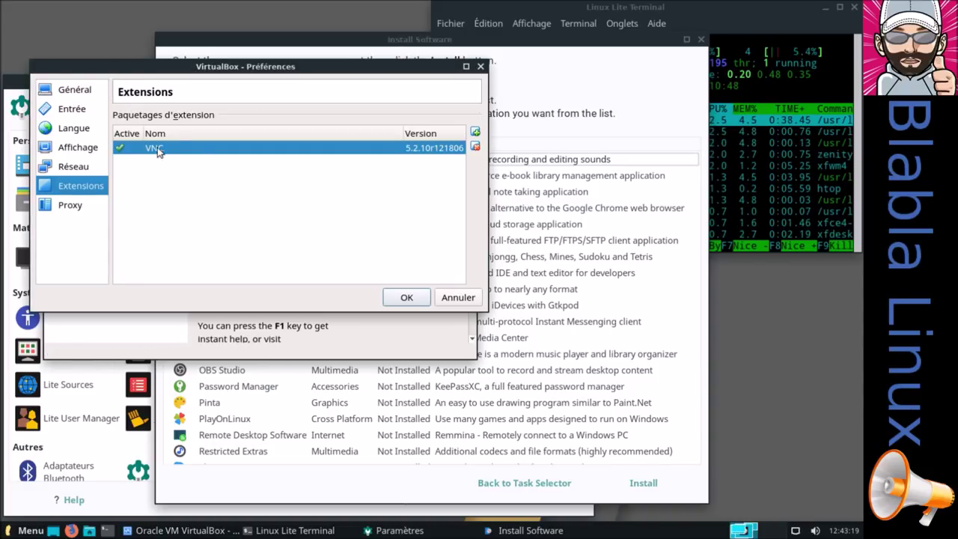
{"action": "left_click", "coordinate": [449, 298]}
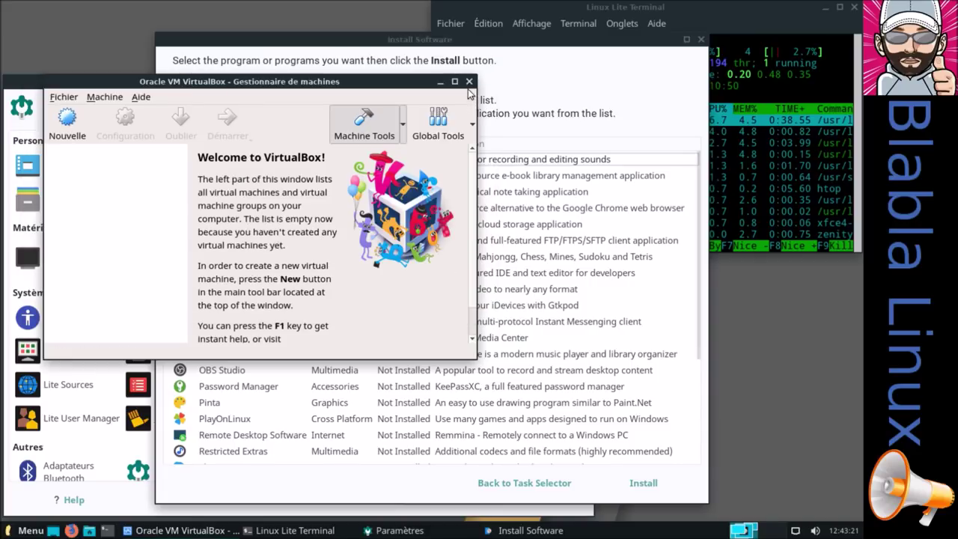
{"action": "left_click", "coordinate": [469, 81]}
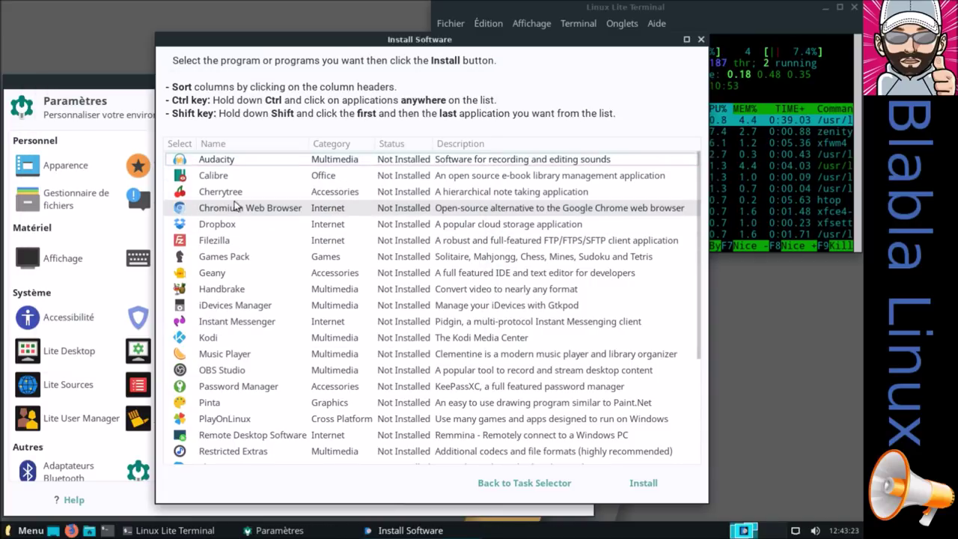
Install Audacity from the Lite Software list and acknowledge the completed installation
{"action": "left_click", "coordinate": [235, 160]}
{"action": "left_click", "coordinate": [644, 485]}
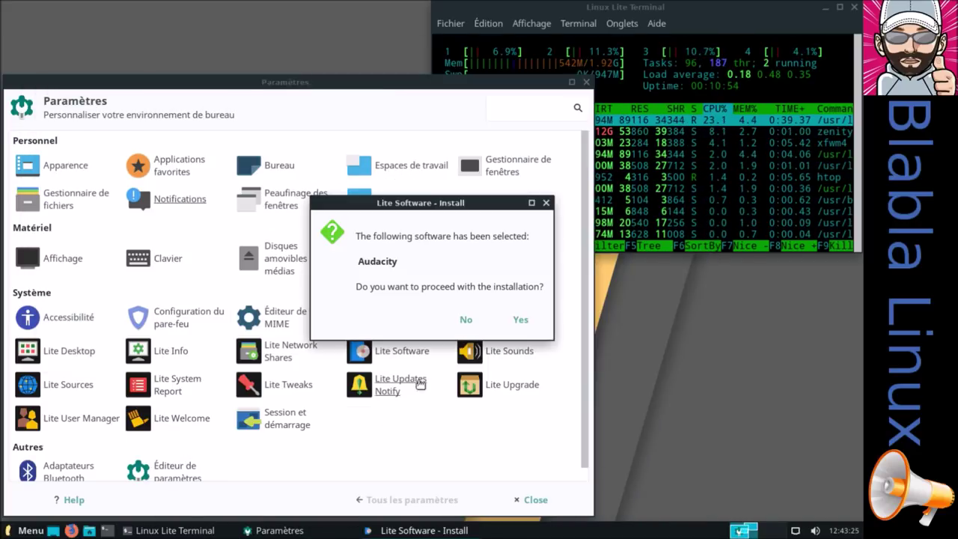
{"action": "left_click", "coordinate": [516, 327]}
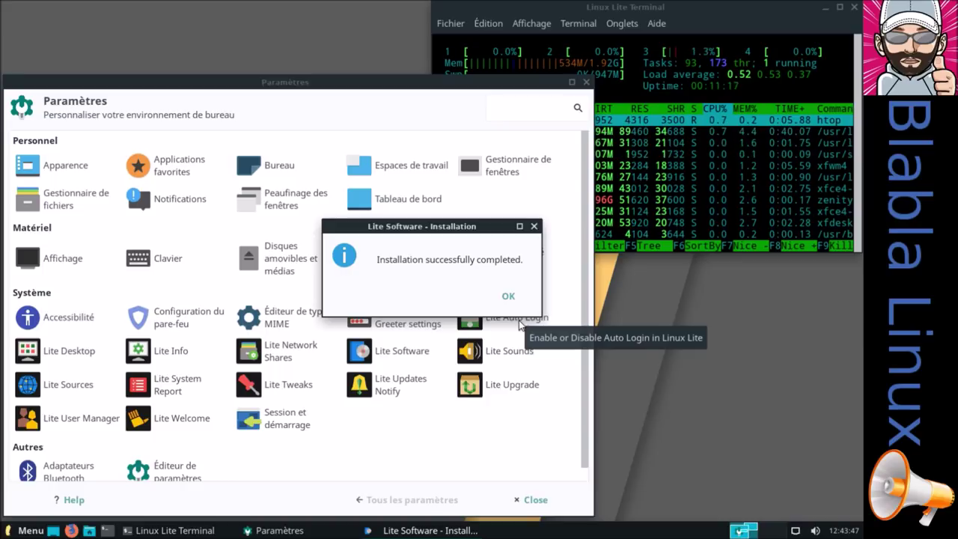
{"action": "left_click", "coordinate": [509, 294]}
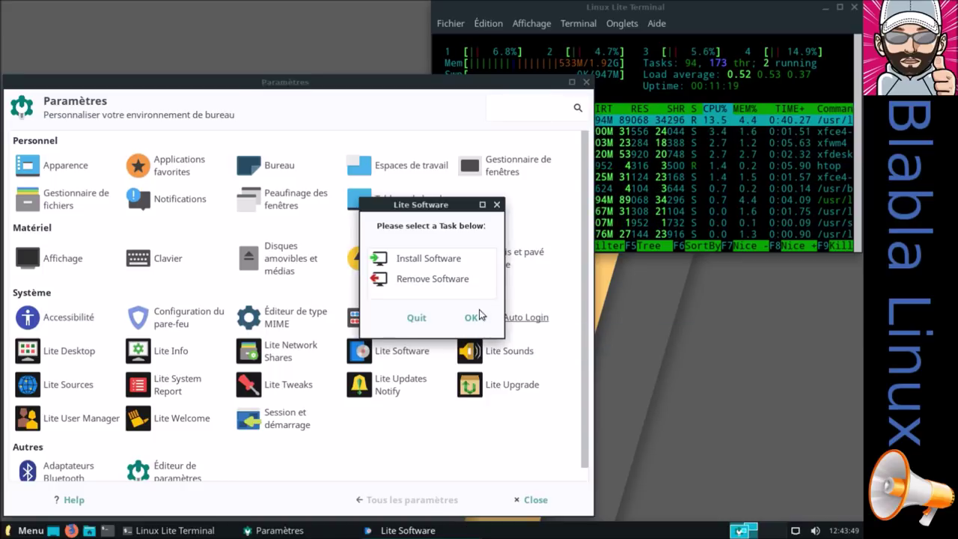
Launch Audacity, tick 'Ne plus montrer ceci au démarrage' on its welcome dialog, then close it
{"action": "left_click", "coordinate": [30, 531]}
{"action": "type", "text": "au"}
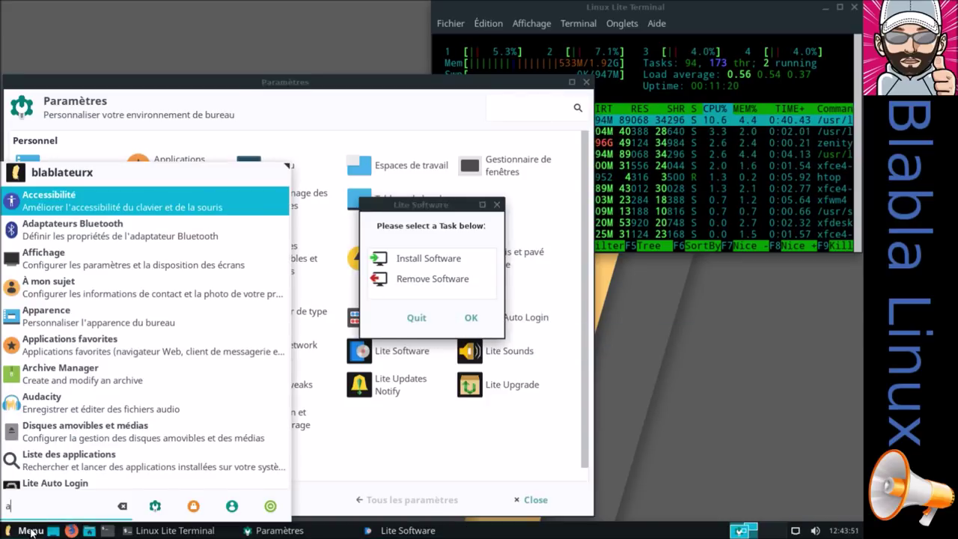
{"action": "left_click", "coordinate": [62, 200]}
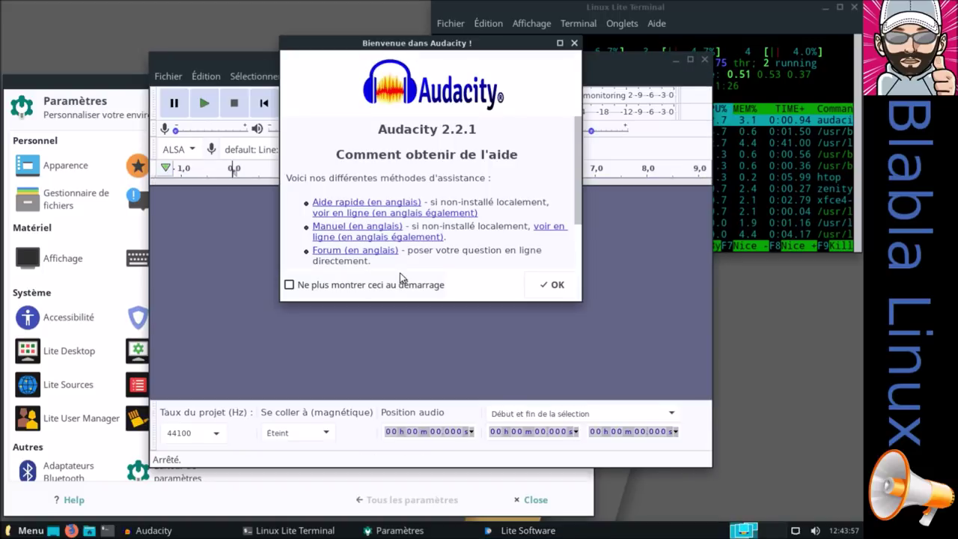
{"action": "left_click", "coordinate": [446, 285]}
{"action": "left_click", "coordinate": [552, 284]}
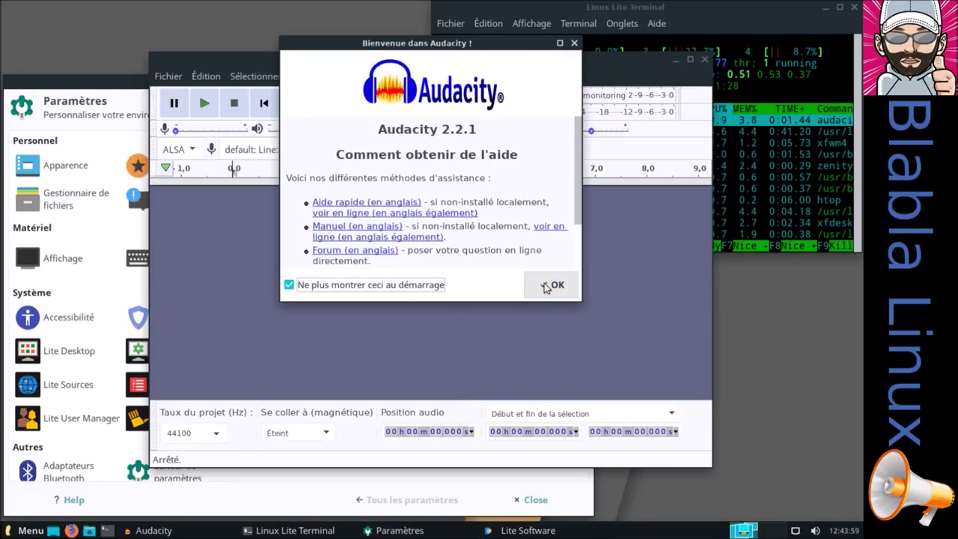
{"action": "left_click", "coordinate": [703, 70]}
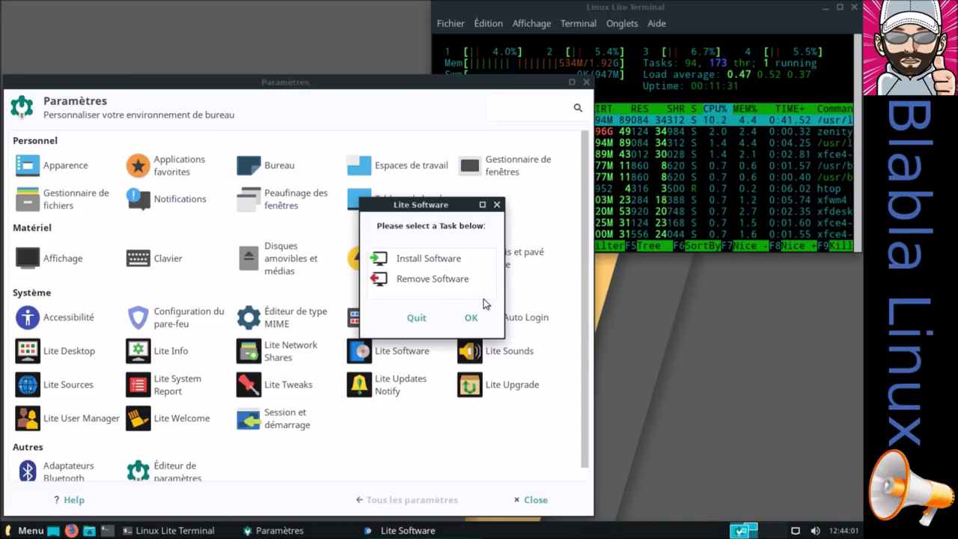
Use Remove Software to select Audacity and VirtualBox together and remove both, confirming completion
{"action": "left_click", "coordinate": [441, 283]}
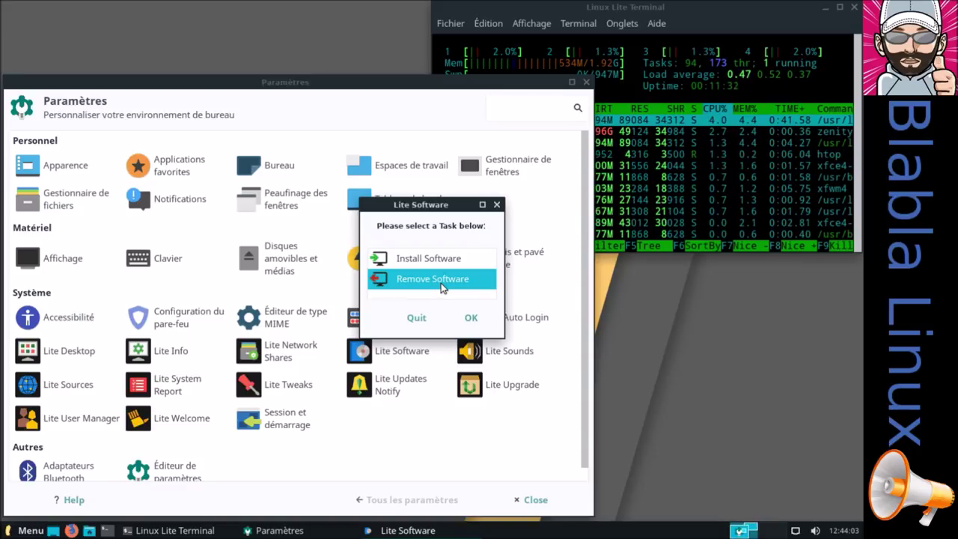
{"action": "left_click", "coordinate": [471, 318]}
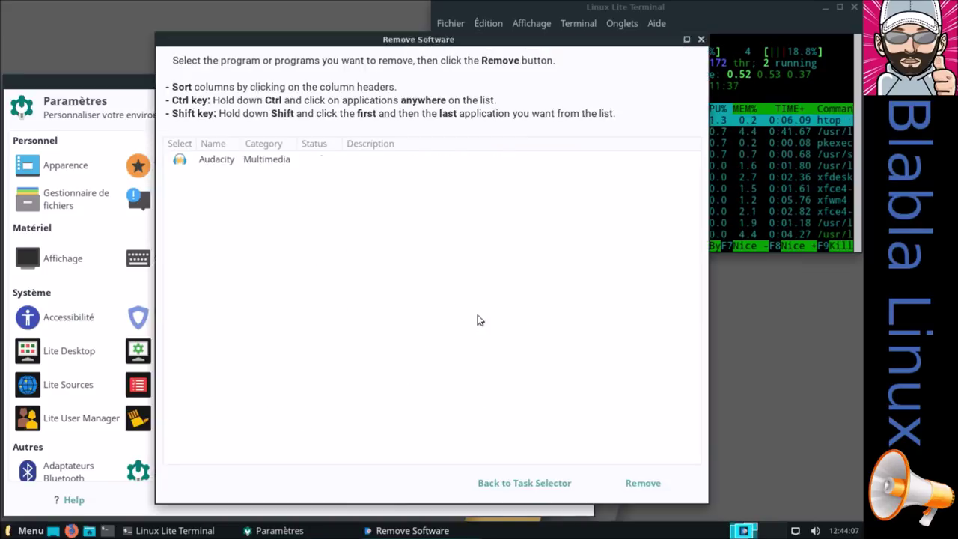
{"action": "left_click", "coordinate": [220, 163]}
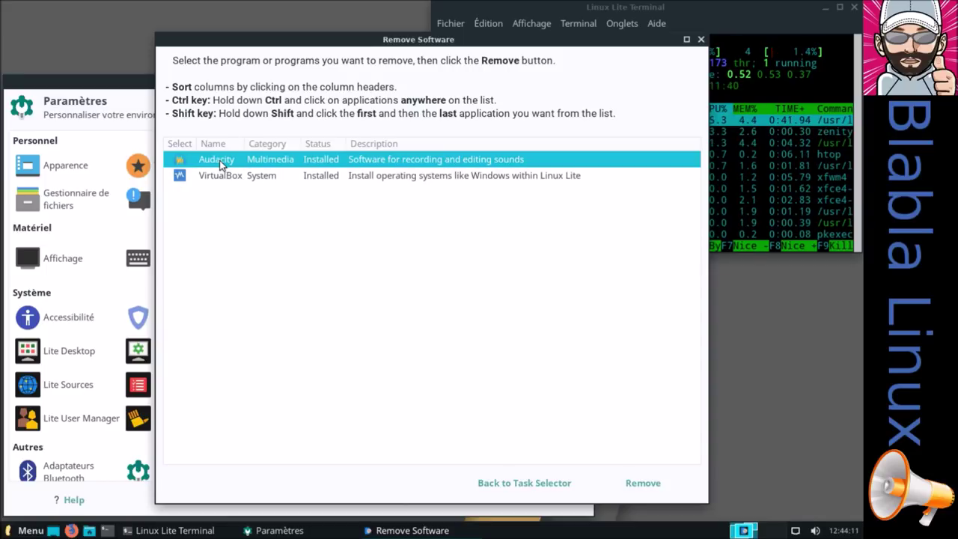
{"action": "left_click", "coordinate": [206, 178]}
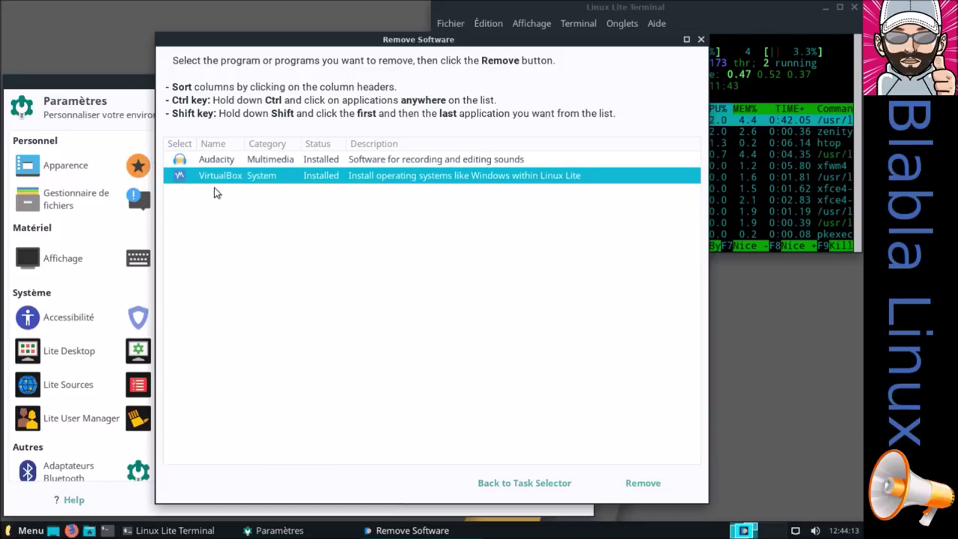
{"action": "left_click", "coordinate": [216, 160], "text": "ctrl"}
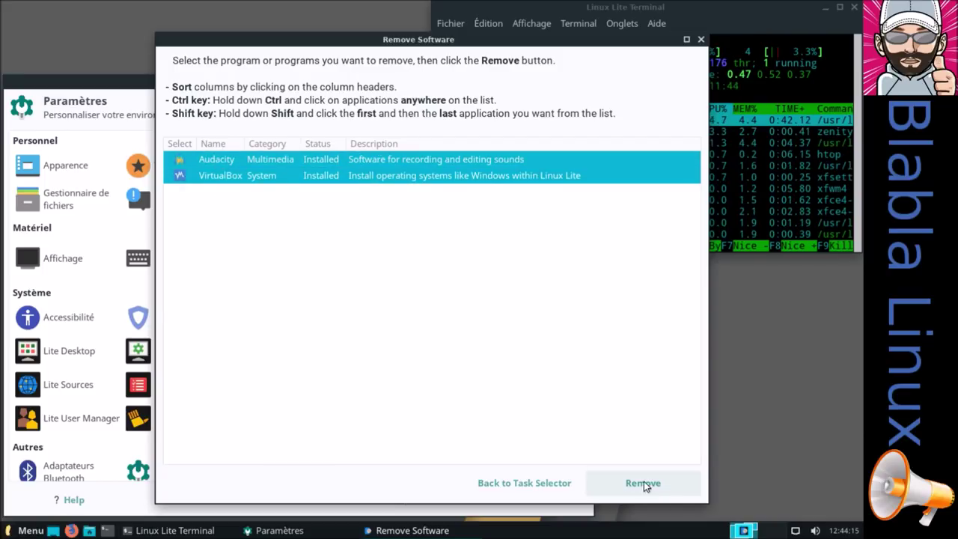
{"action": "left_click", "coordinate": [643, 483]}
{"action": "left_click", "coordinate": [521, 326]}
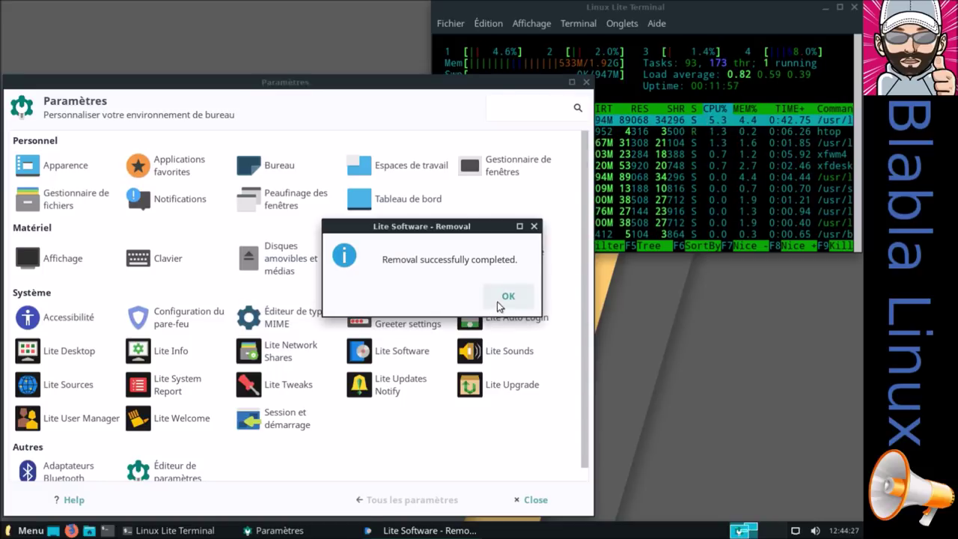
{"action": "left_click", "coordinate": [498, 302]}
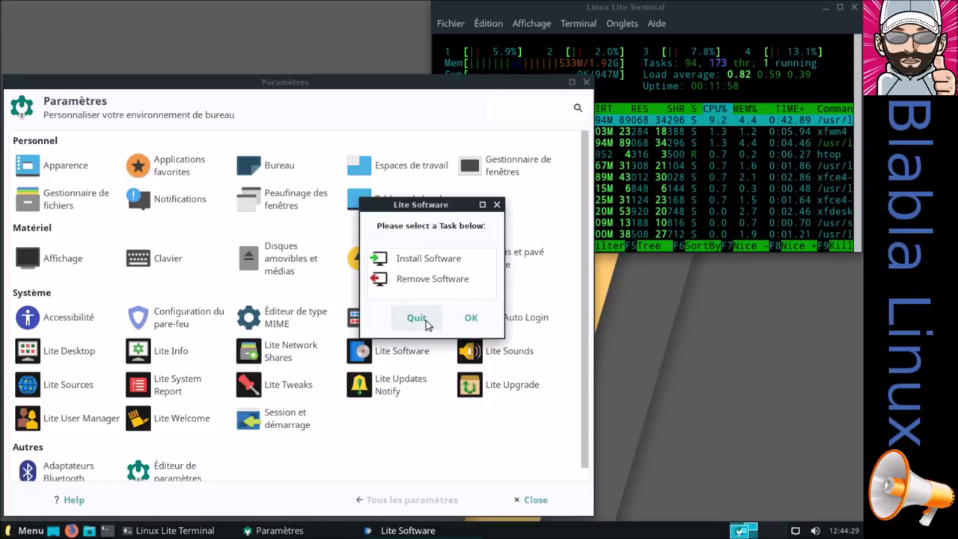
Quit Lite Software, close the launcher after a brief search, and open Lite Sounds from Paramètres
{"action": "left_click", "coordinate": [420, 318]}
{"action": "left_click", "coordinate": [17, 530]}
{"action": "type", "text": "vi"}
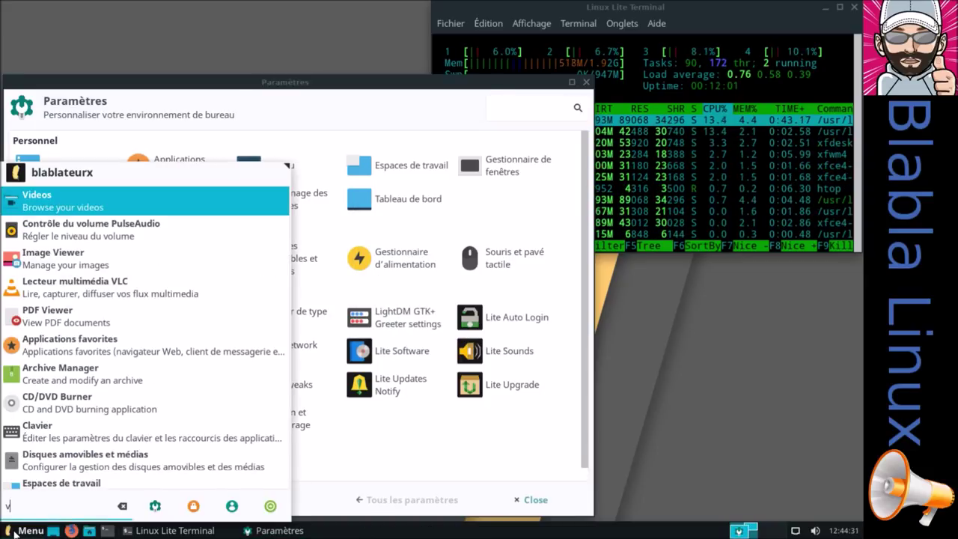
{"action": "key", "text": "BackSpace"}
{"action": "key", "text": "BackSpace"}
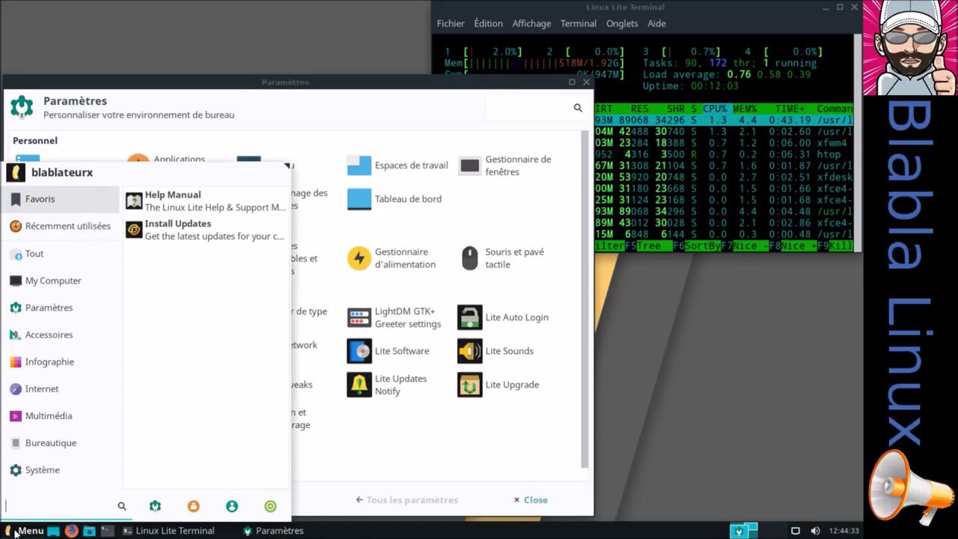
{"action": "type", "text": "au"}
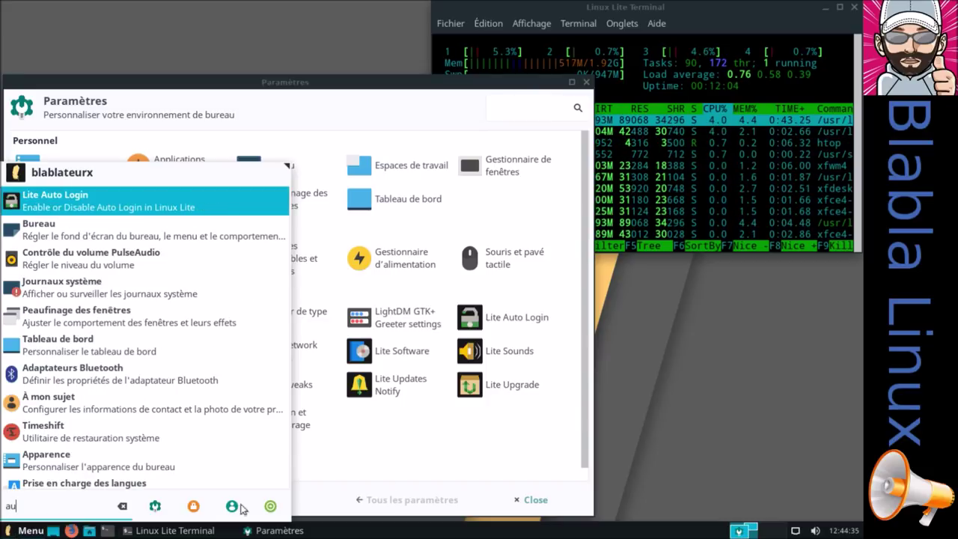
{"action": "left_click", "coordinate": [651, 412]}
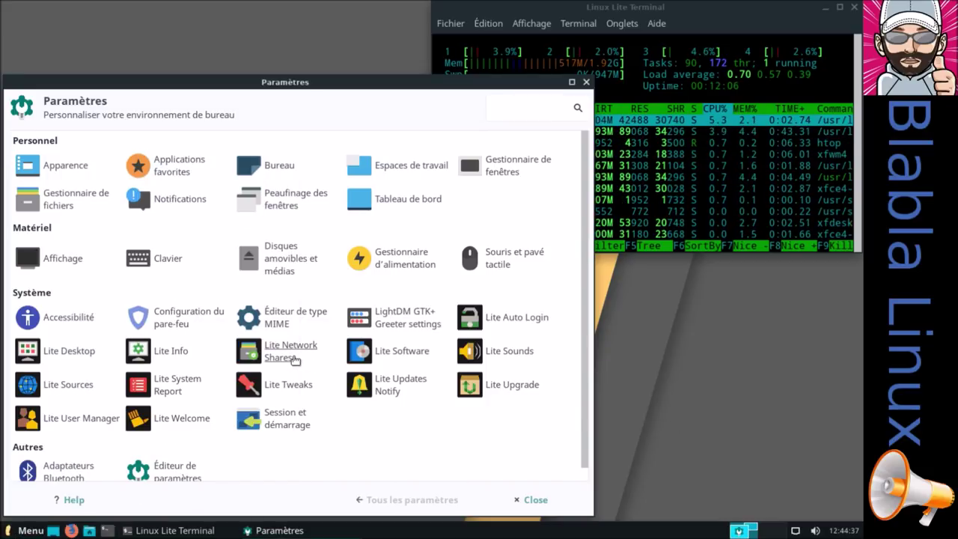
{"action": "left_click", "coordinate": [499, 358]}
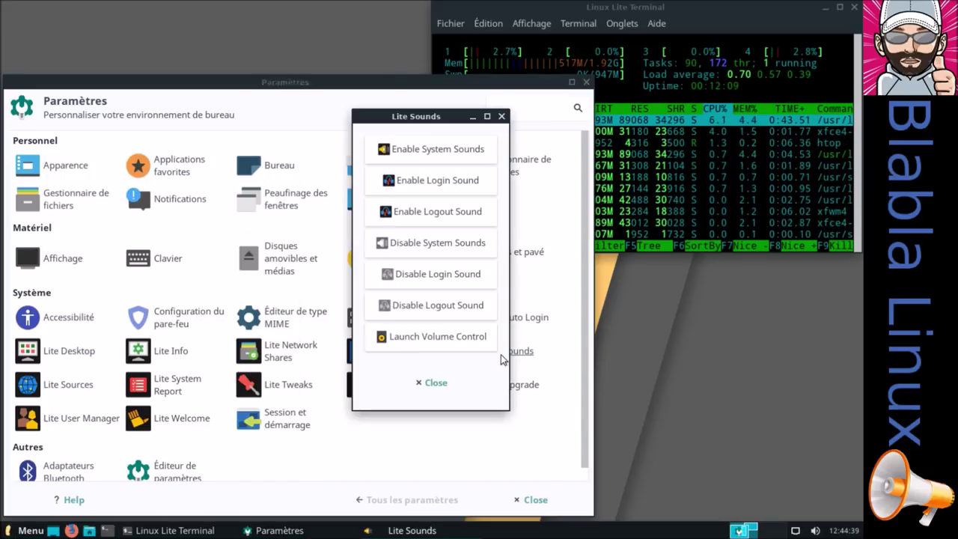
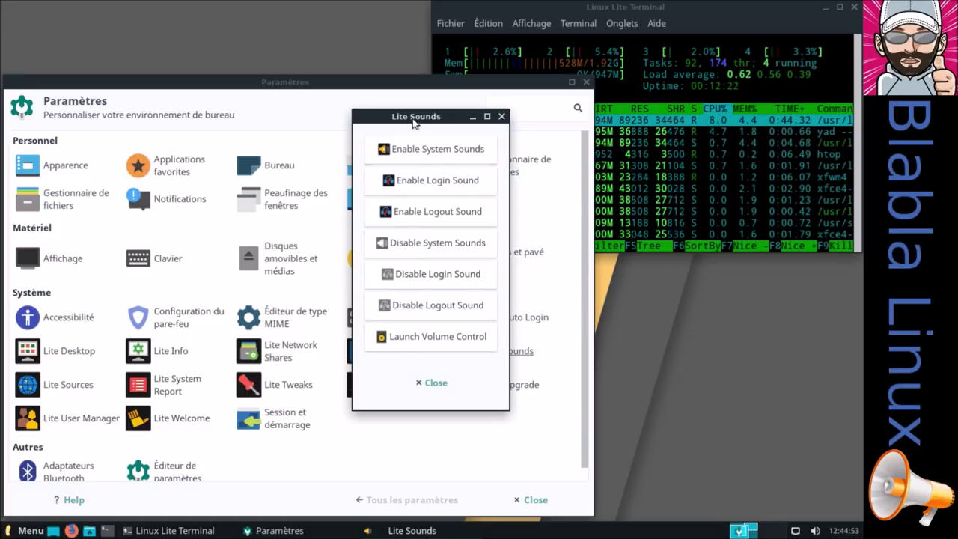
Reopen Lite Sounds and disable the logout sound, authenticating with the administrator password
{"action": "left_click", "coordinate": [434, 382]}
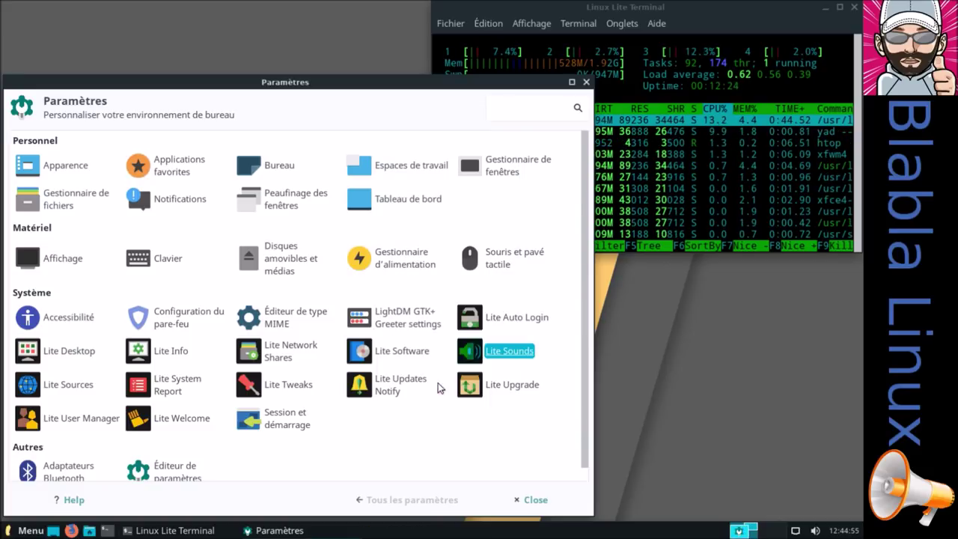
{"action": "left_click", "coordinate": [486, 352]}
{"action": "left_click", "coordinate": [414, 211]}
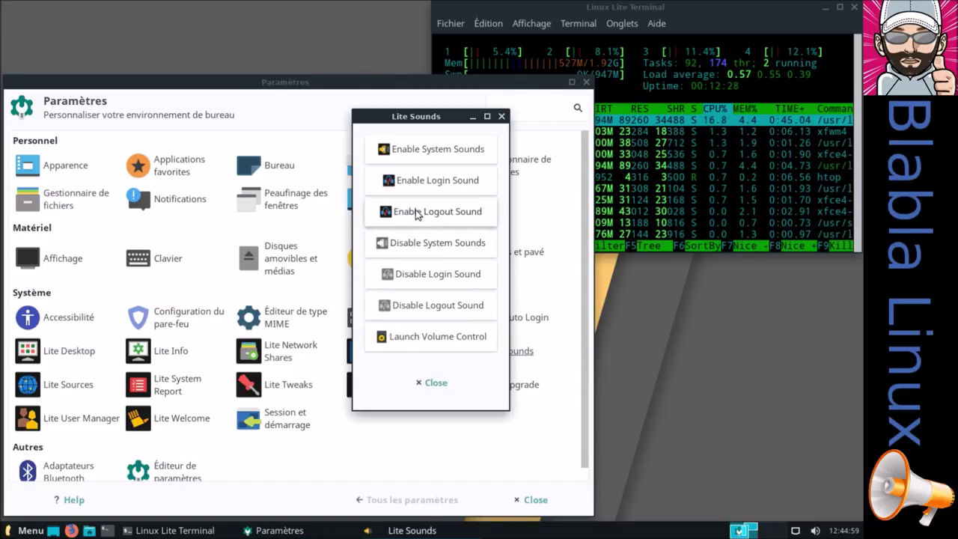
{"action": "left_click", "coordinate": [417, 305]}
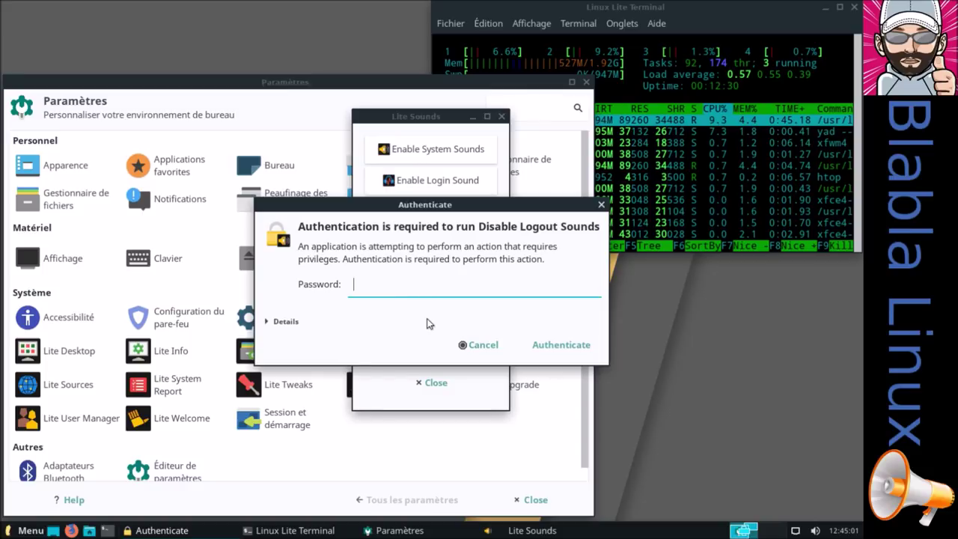
{"action": "type", "text": "••••••"}
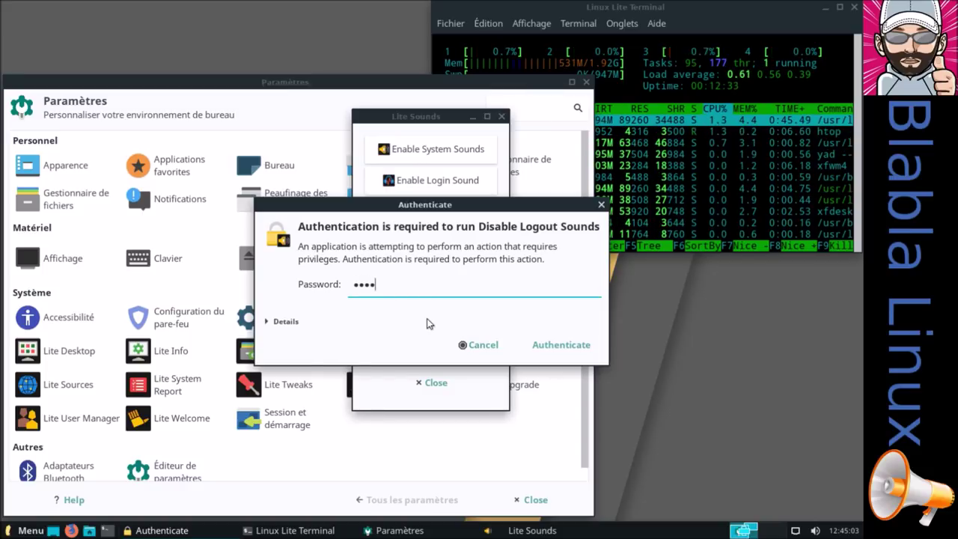
{"action": "key", "text": "Return"}
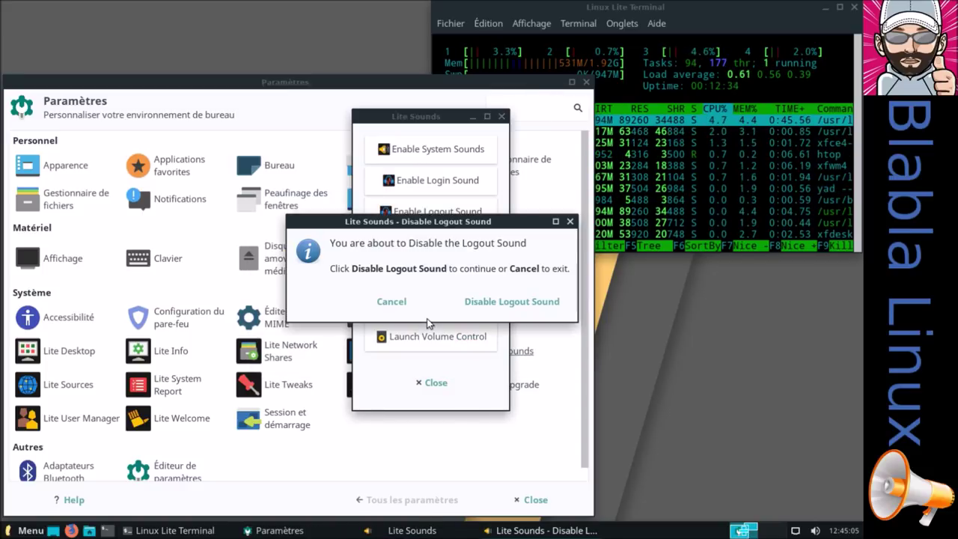
{"action": "left_click", "coordinate": [516, 300]}
{"action": "left_click", "coordinate": [516, 300]}
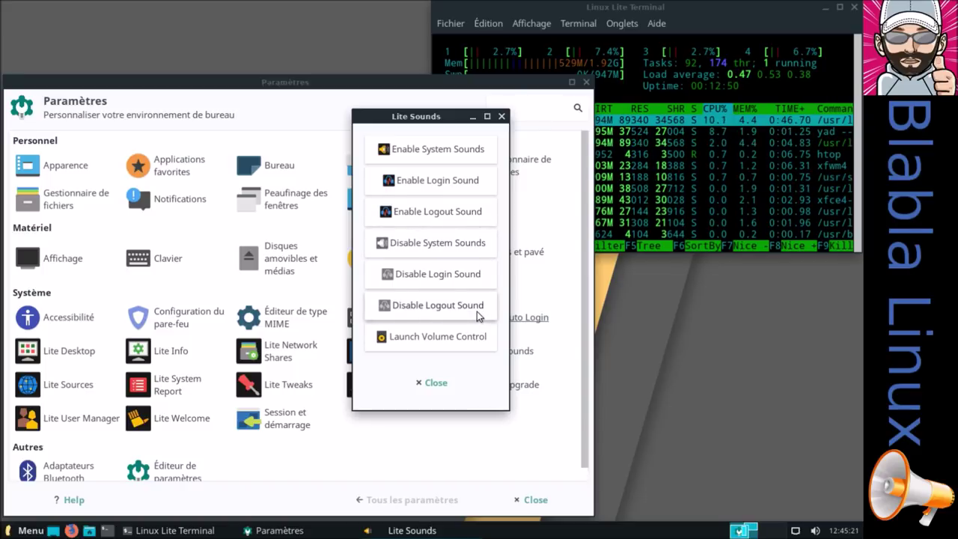
Reopen Lite Sounds and disable the login sound
{"action": "left_click", "coordinate": [436, 383]}
{"action": "left_click", "coordinate": [492, 355]}
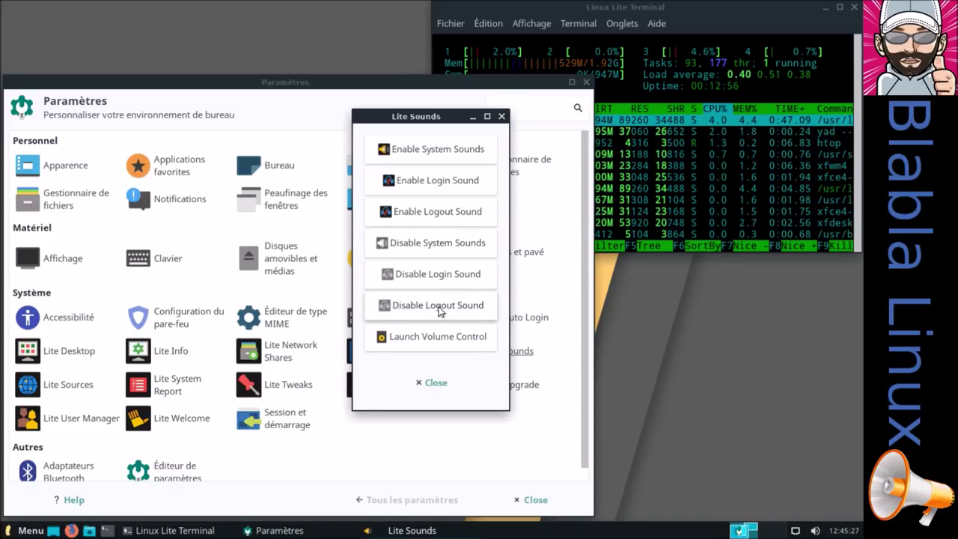
{"action": "left_click", "coordinate": [437, 274]}
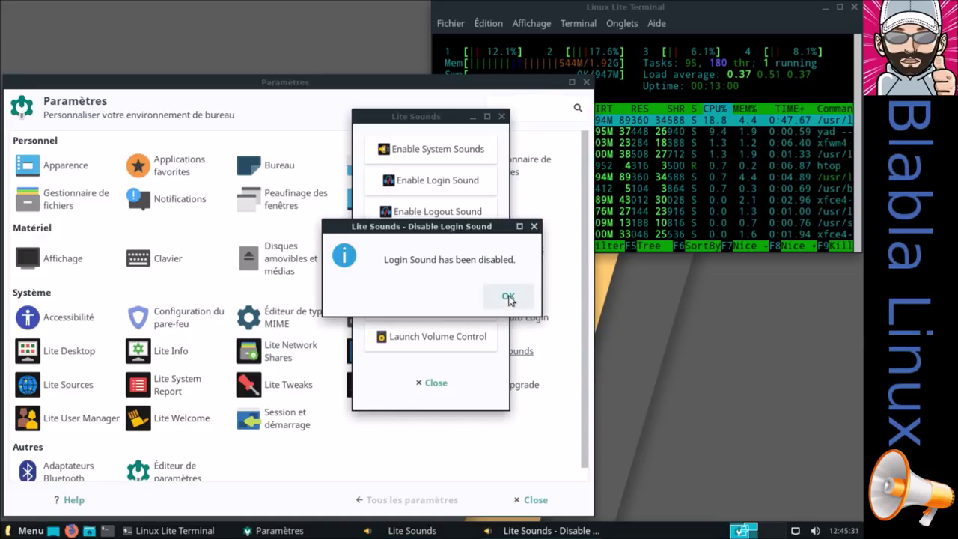
{"action": "left_click", "coordinate": [508, 298]}
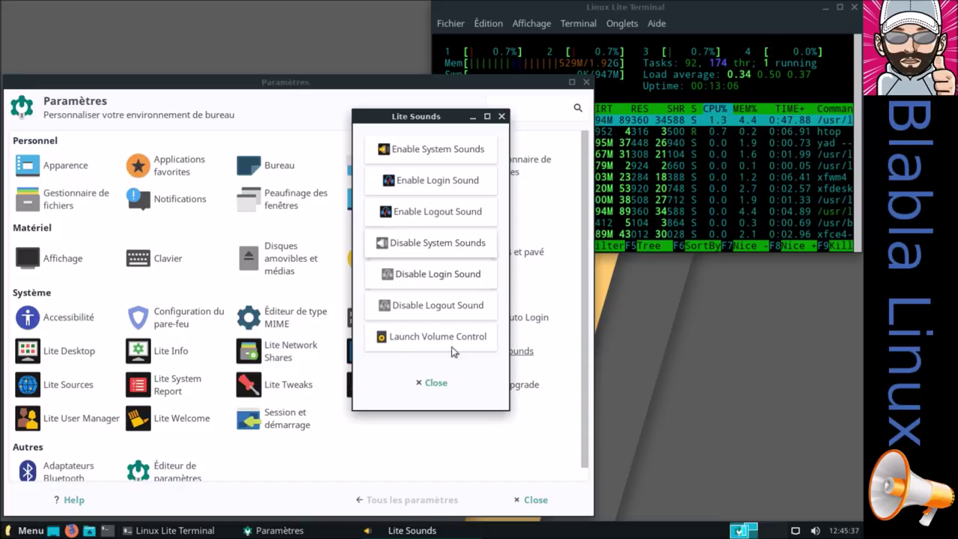
Close Lite Sounds, the Paramètres window and the terminal, confirming the terminal's close
{"action": "left_click", "coordinate": [435, 383]}
{"action": "left_click", "coordinate": [533, 500]}
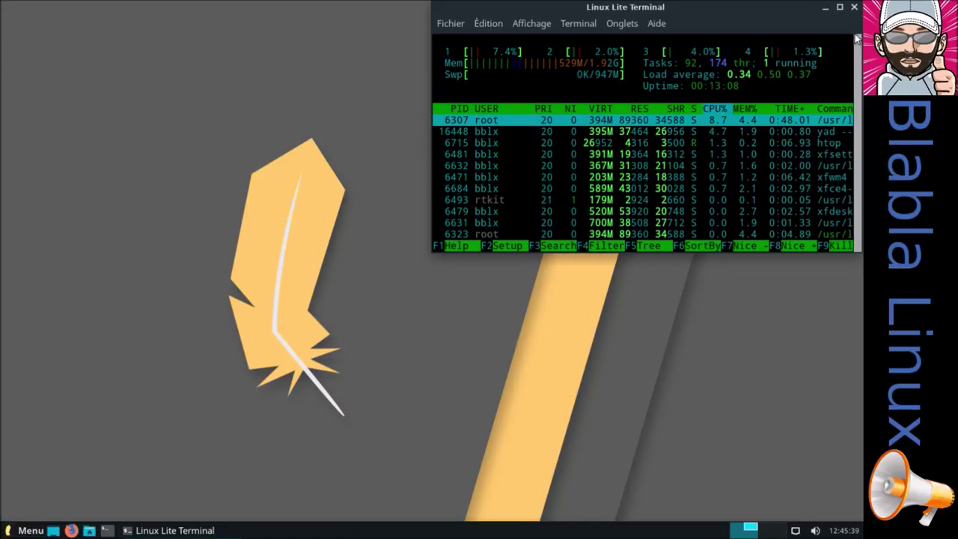
{"action": "left_click", "coordinate": [855, 7]}
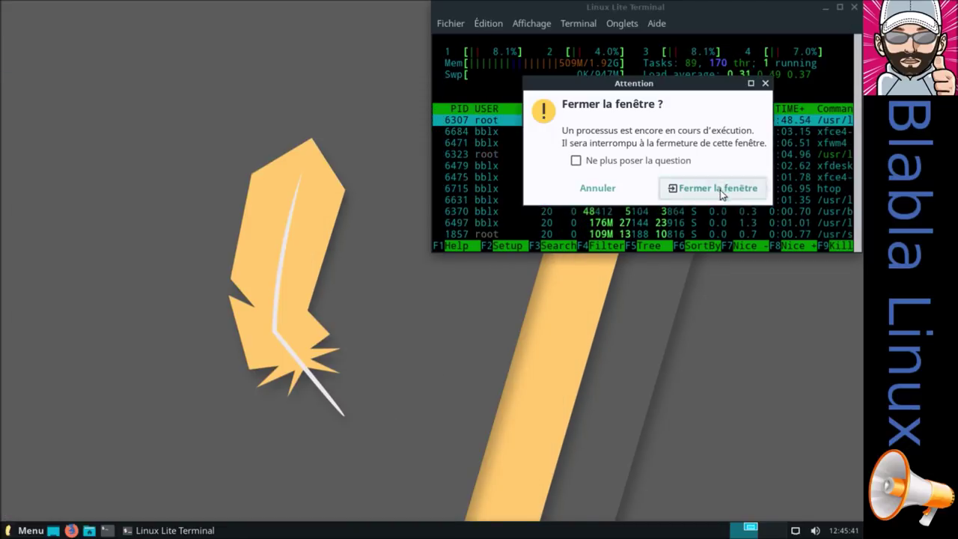
{"action": "left_click", "coordinate": [720, 188]}
Log out with Déconnexion and sign back in at LightDM with the account password
{"action": "left_click", "coordinate": [43, 531]}
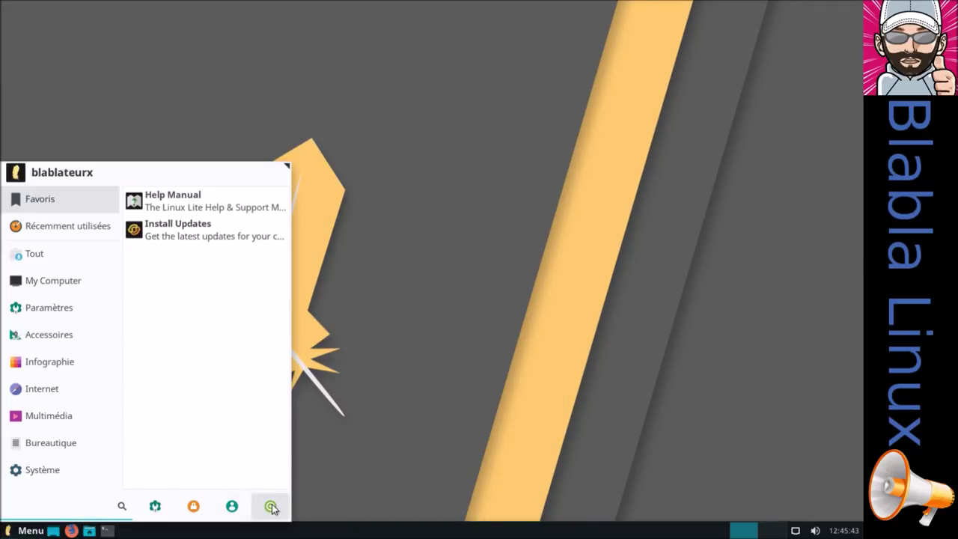
{"action": "left_click", "coordinate": [268, 506]}
{"action": "left_click", "coordinate": [344, 222]}
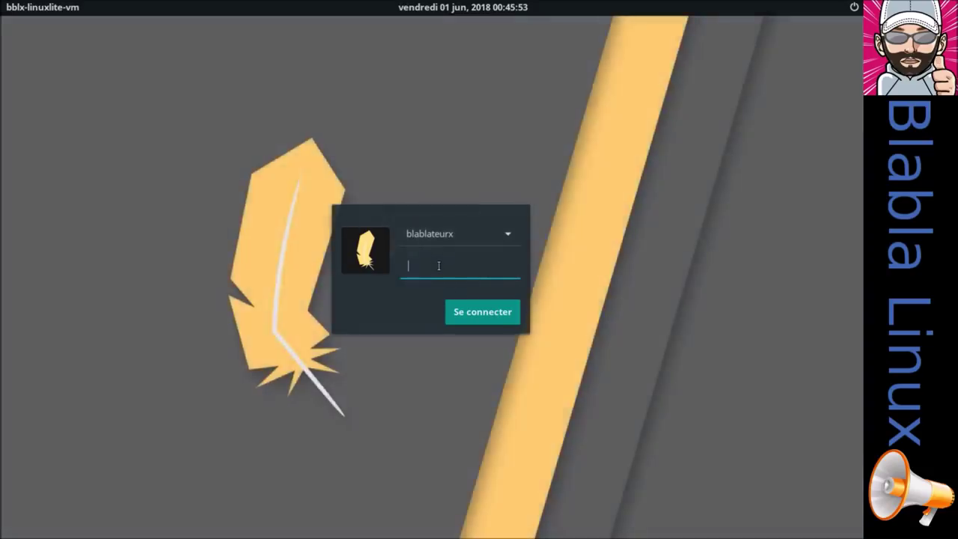
{"action": "key", "text": "BackSpace"}
{"action": "key", "text": "BackSpace"}
{"action": "key", "text": "Return"}
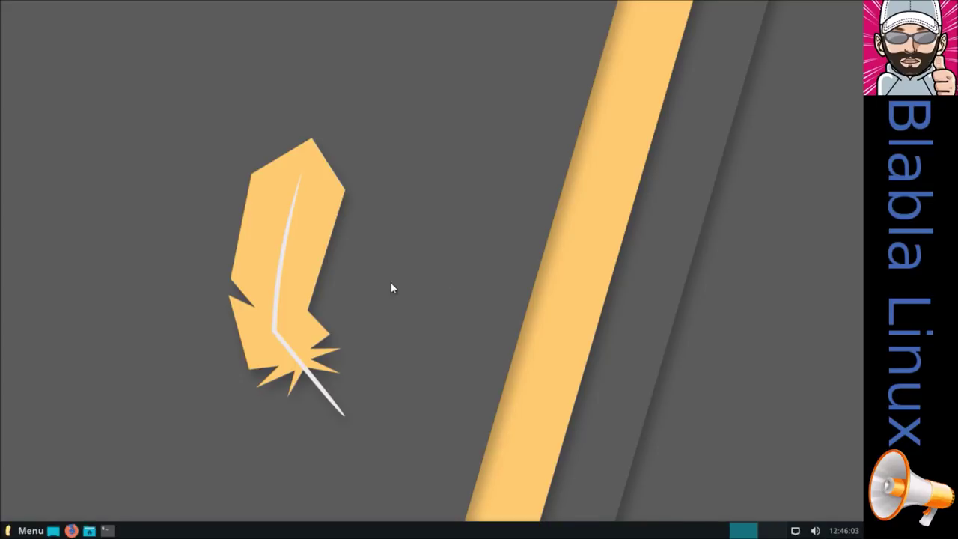
{"action": "left_click", "coordinate": [33, 530]}
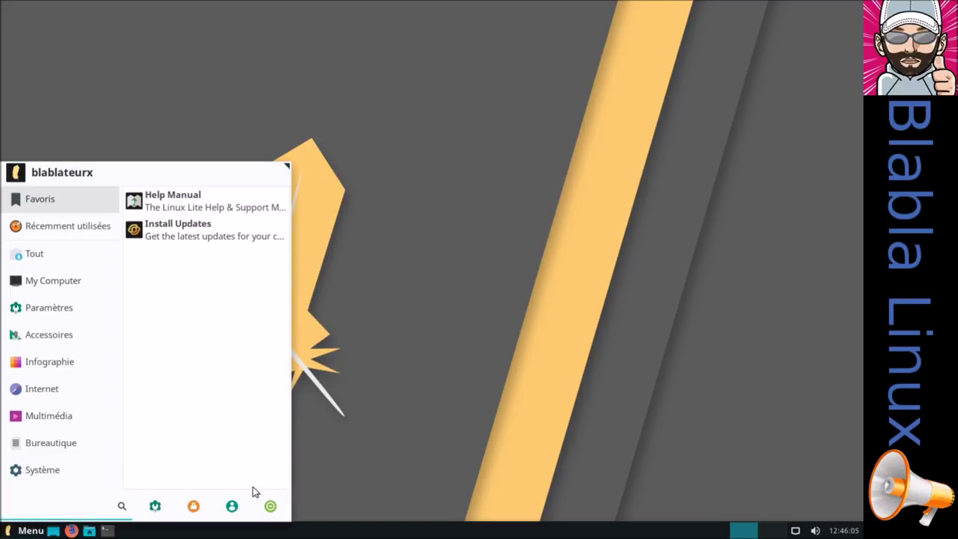
Open Lite Sounds from Settings and re-enable the logout sound with administrator authentication
{"action": "left_click", "coordinate": [155, 506]}
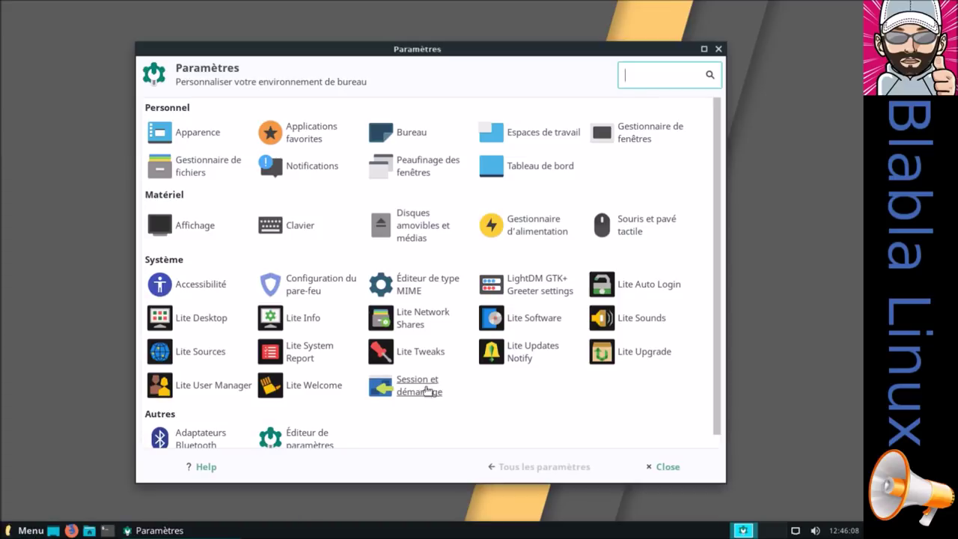
{"action": "left_click", "coordinate": [641, 319]}
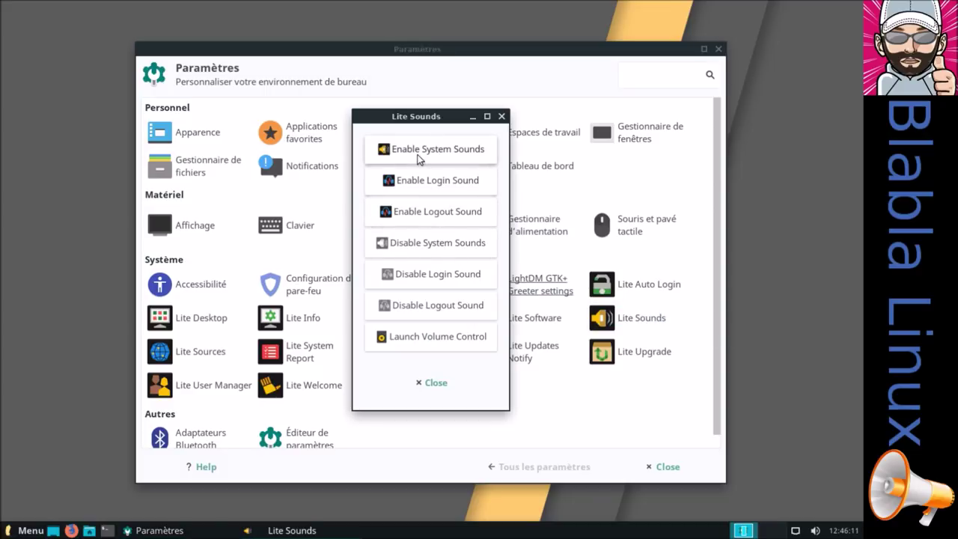
{"action": "left_click", "coordinate": [413, 213]}
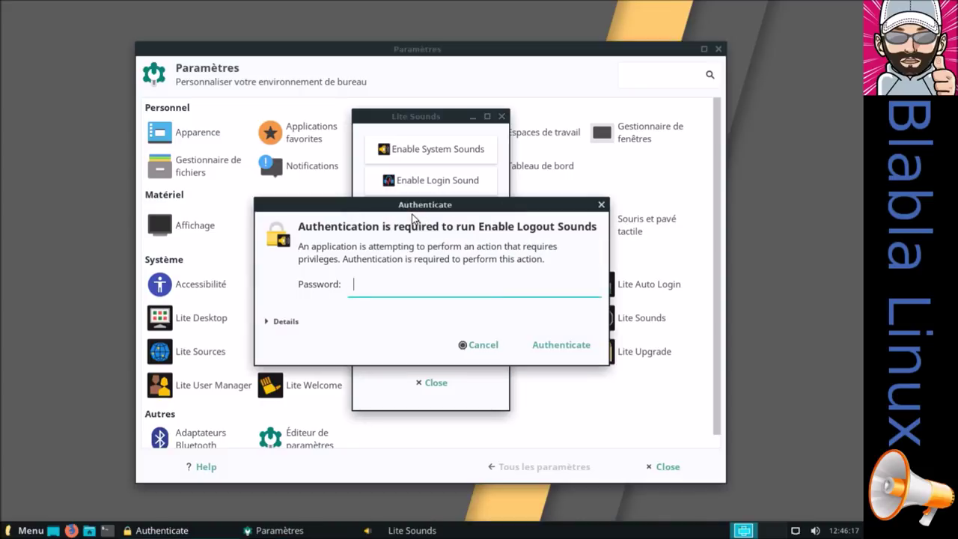
{"action": "type", "text": "••••••"}
{"action": "key", "text": "Return"}
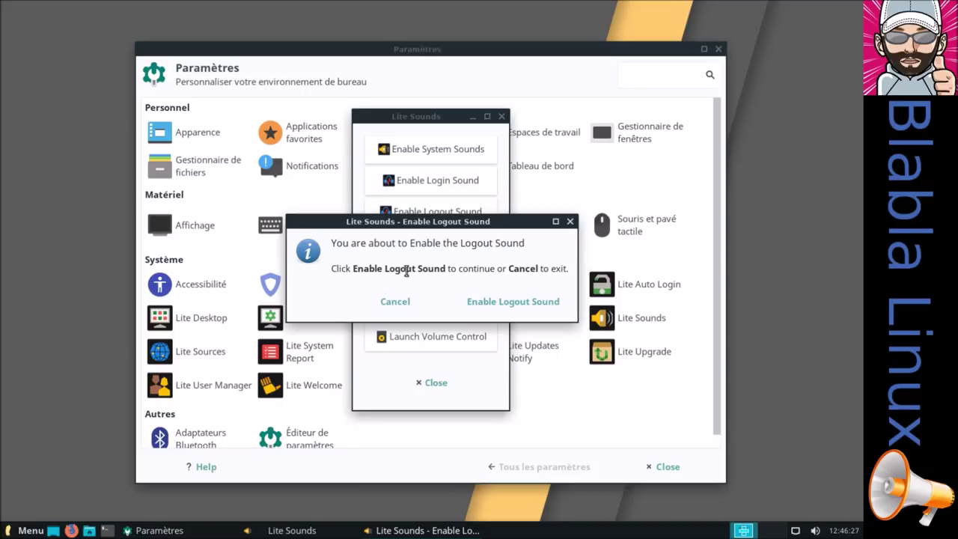
{"action": "left_click", "coordinate": [500, 301]}
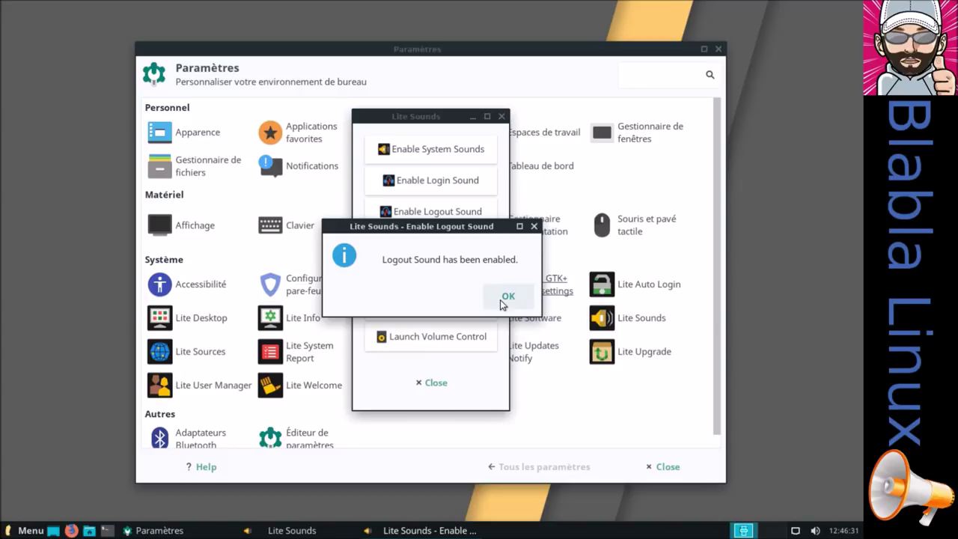
{"action": "left_click", "coordinate": [507, 298]}
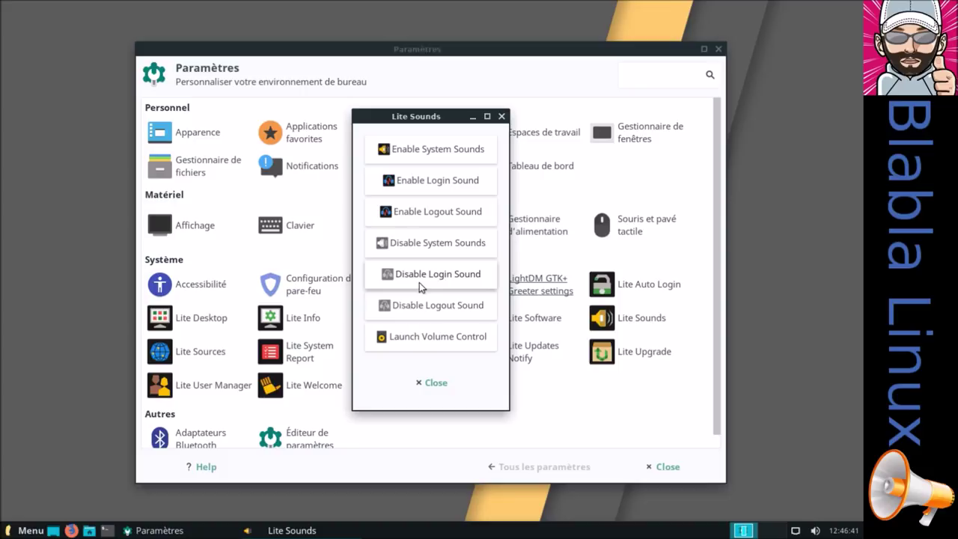
Disable system sounds and close Lite Sounds
{"action": "left_click", "coordinate": [418, 245]}
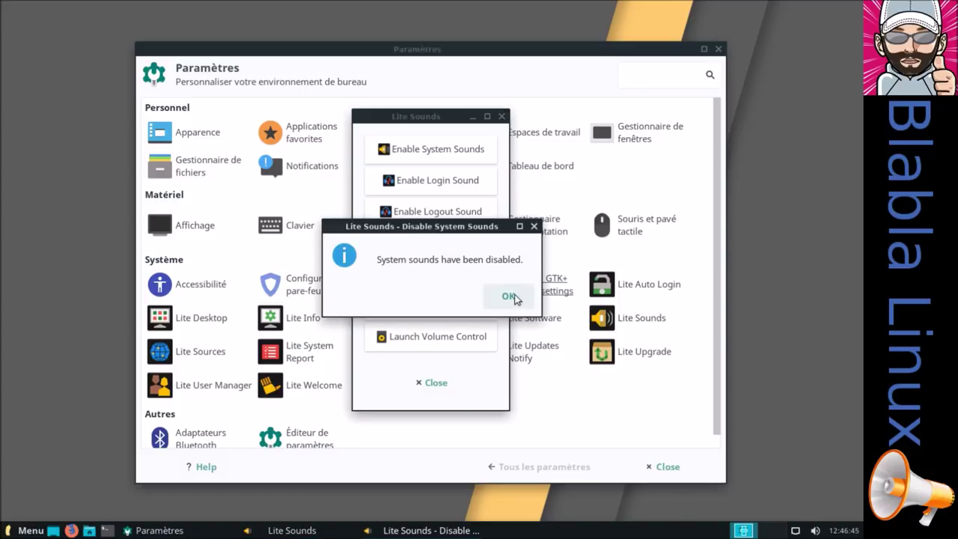
{"action": "left_click", "coordinate": [512, 296]}
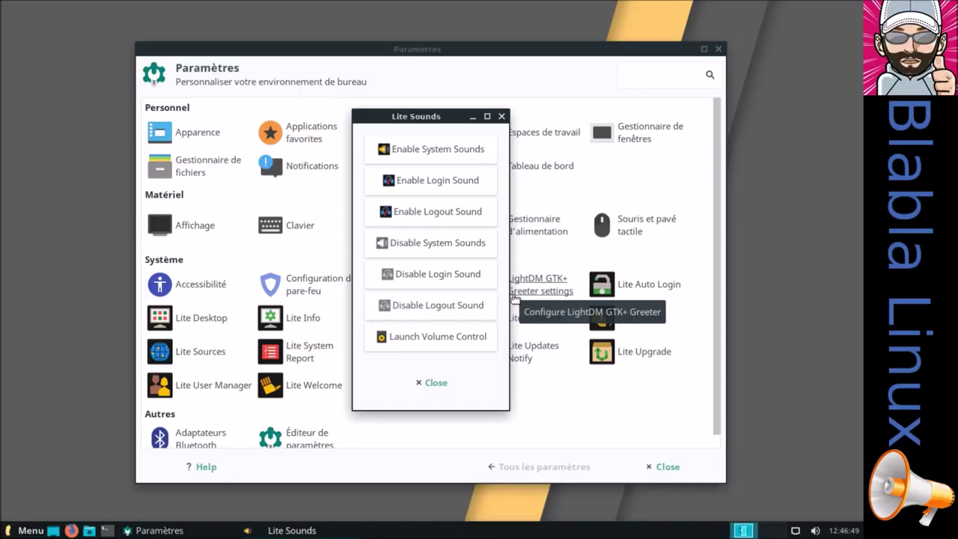
{"action": "left_click", "coordinate": [438, 383]}
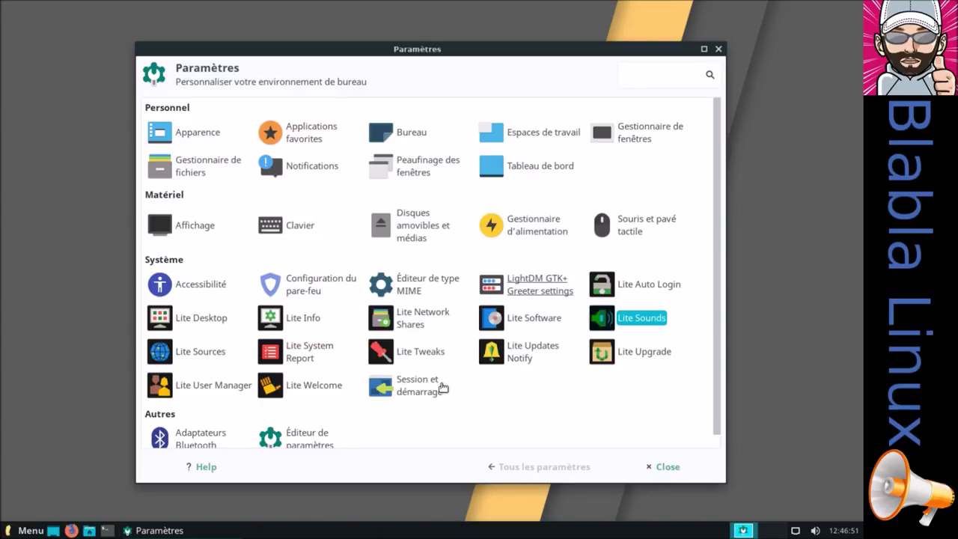
Close Paramètres, log out with Déconnexion and sign back in at the LightDM greeter
{"action": "left_click", "coordinate": [662, 467]}
{"action": "left_click", "coordinate": [30, 530]}
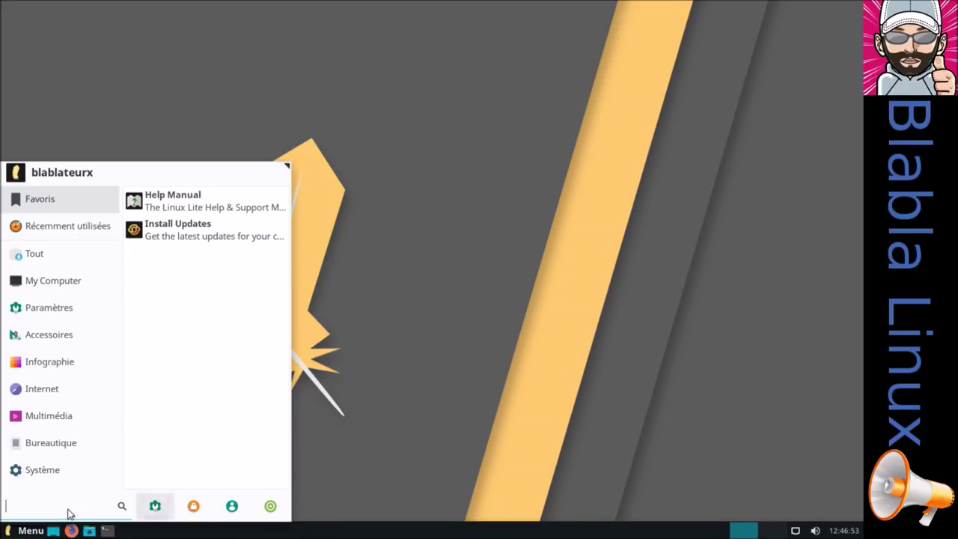
{"action": "left_click", "coordinate": [269, 505]}
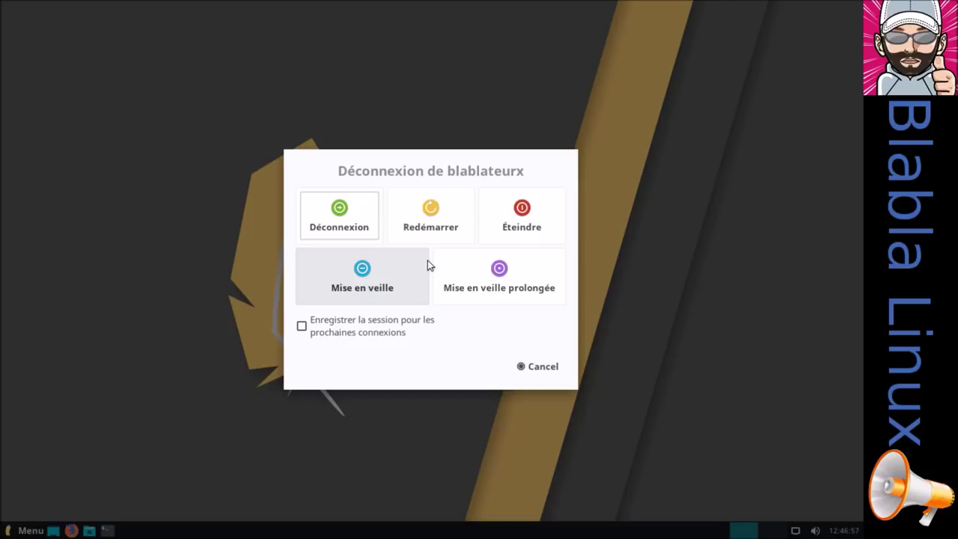
{"action": "left_click", "coordinate": [349, 224]}
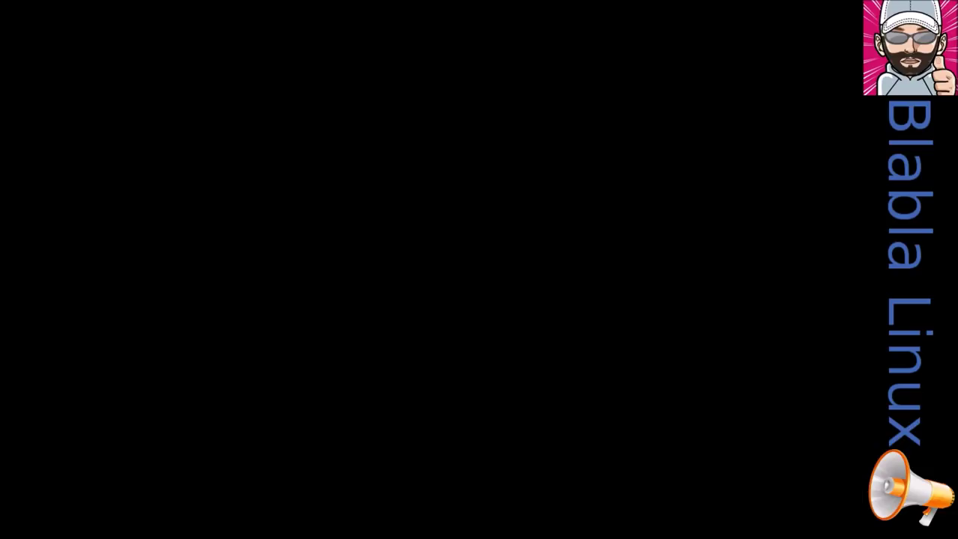
{"action": "type", "text": "*******"}
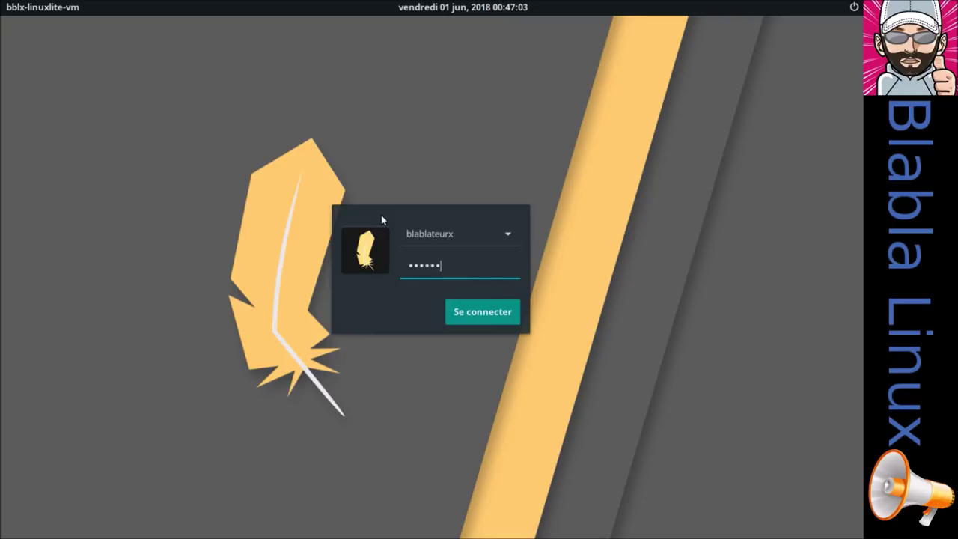
{"action": "key", "text": "Return"}
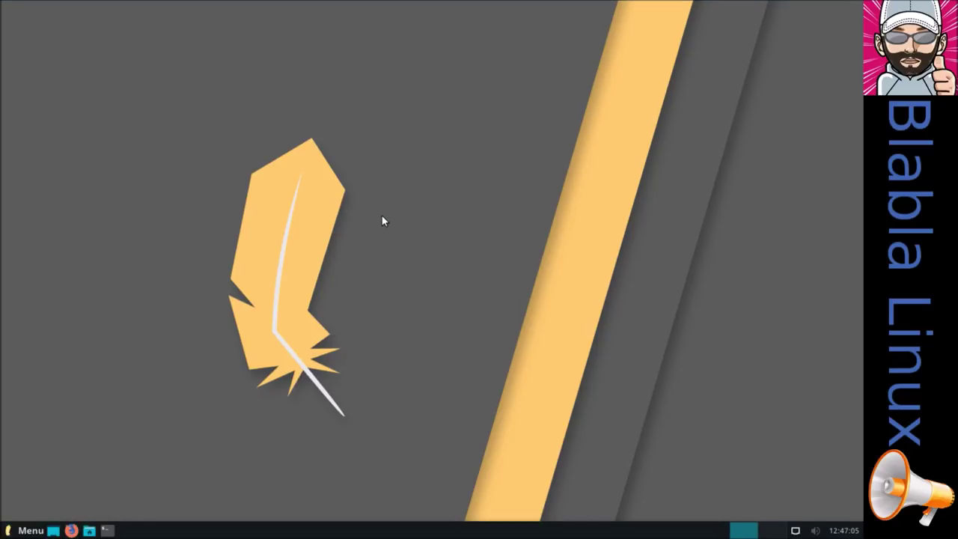
{"action": "left_click", "coordinate": [30, 530]}
Open Lite Sounds from the settings manager, enable system sounds and close the tool
{"action": "left_click", "coordinate": [155, 506]}
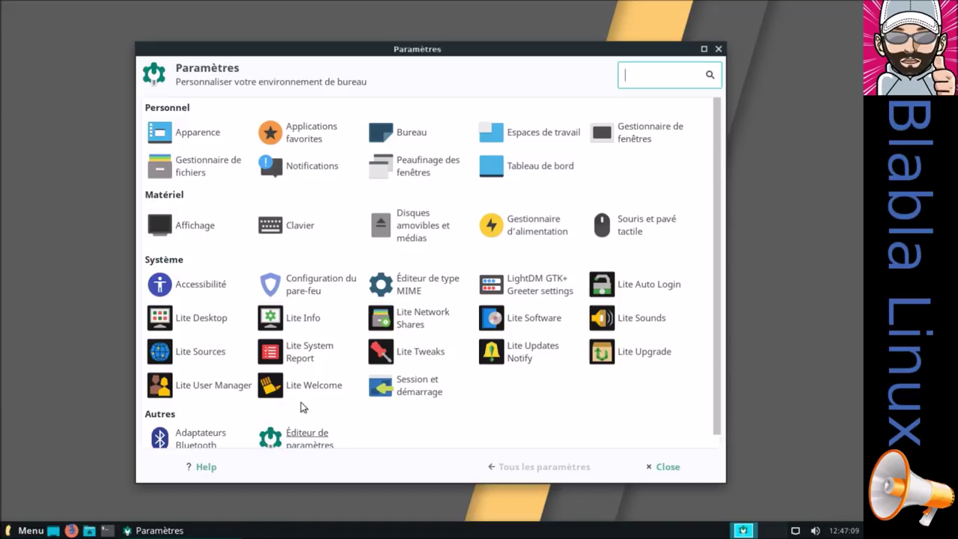
{"action": "left_click", "coordinate": [621, 321]}
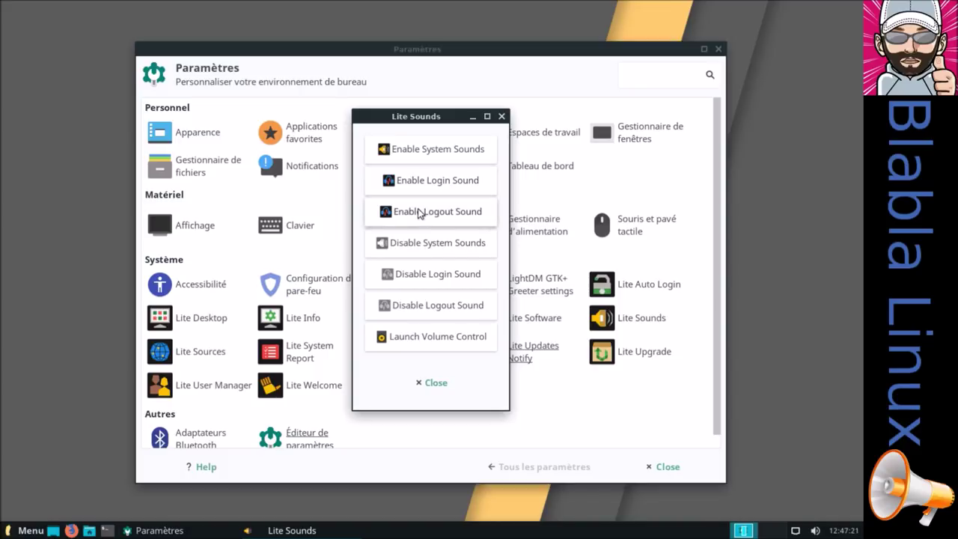
{"action": "left_click", "coordinate": [412, 154]}
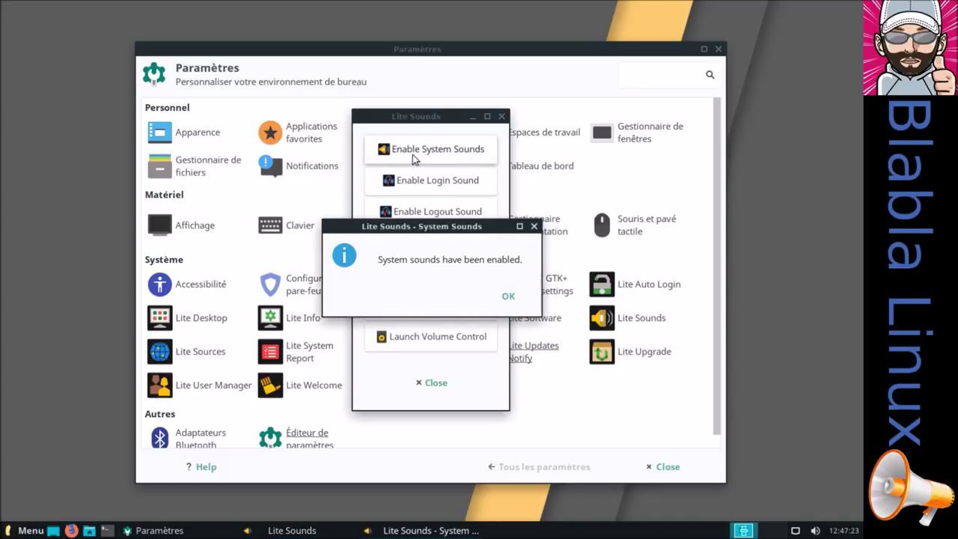
{"action": "left_click", "coordinate": [508, 297]}
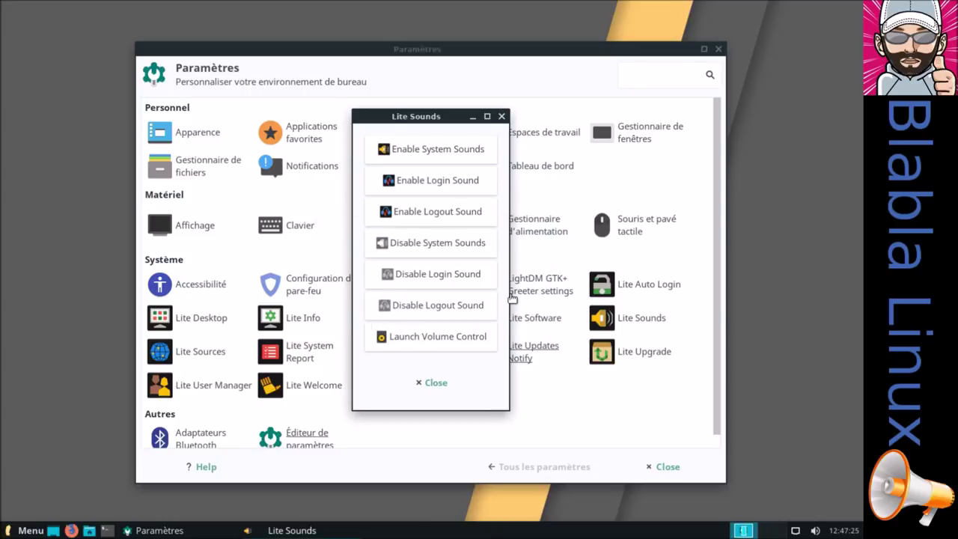
{"action": "left_click", "coordinate": [435, 385]}
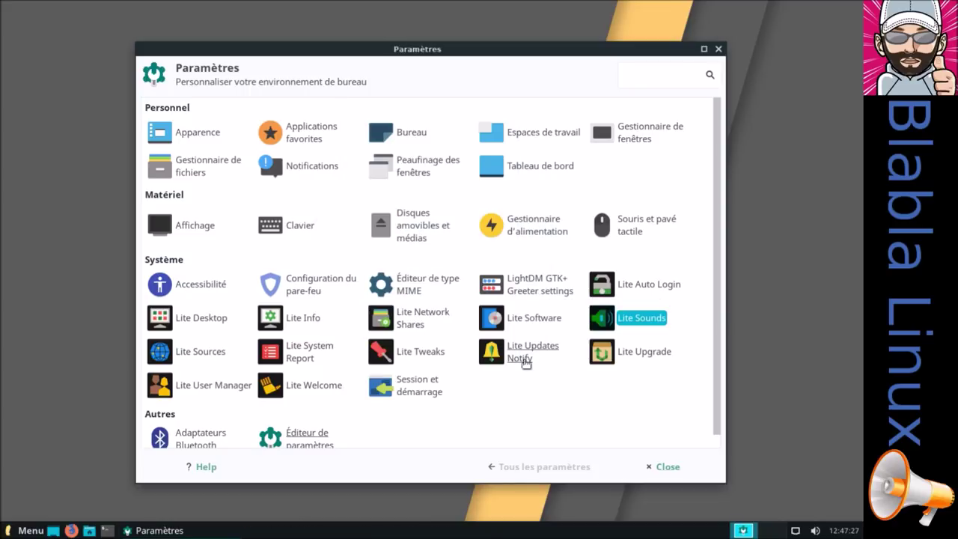
{"action": "left_click", "coordinate": [222, 359]}
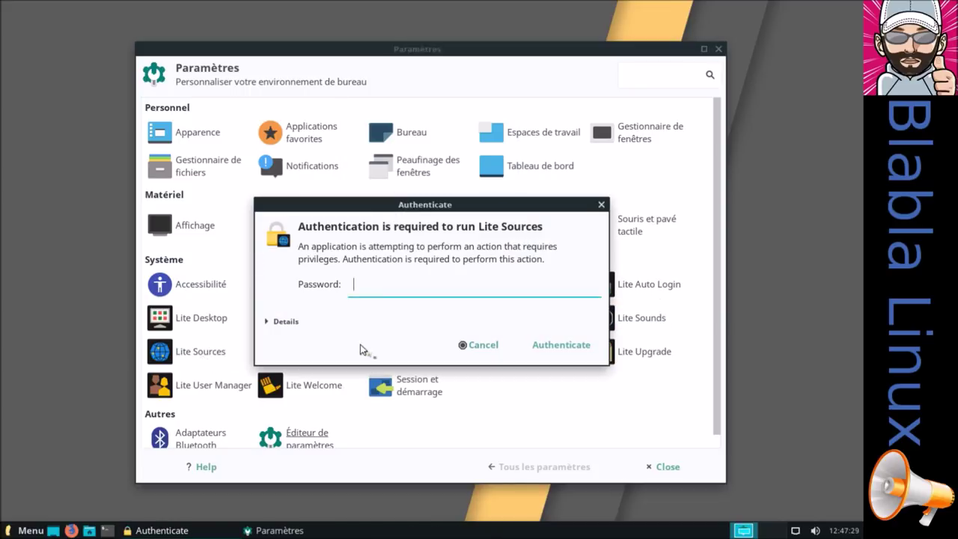
{"action": "type", "text": "••••••"}
{"action": "key", "text": "Return"}
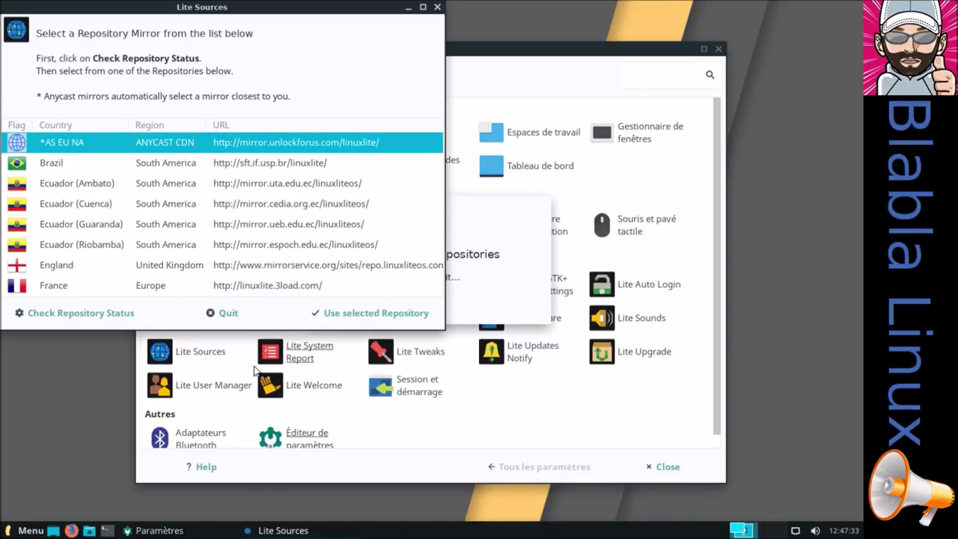
{"action": "left_click_drag", "start_coordinate": [269, 8], "coordinate": [322, 30]}
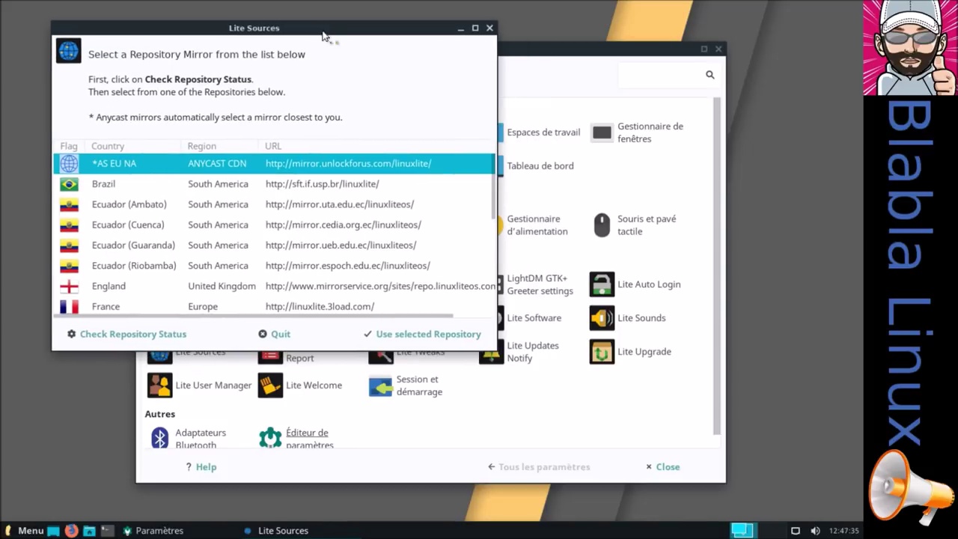
{"action": "left_click", "coordinate": [490, 28]}
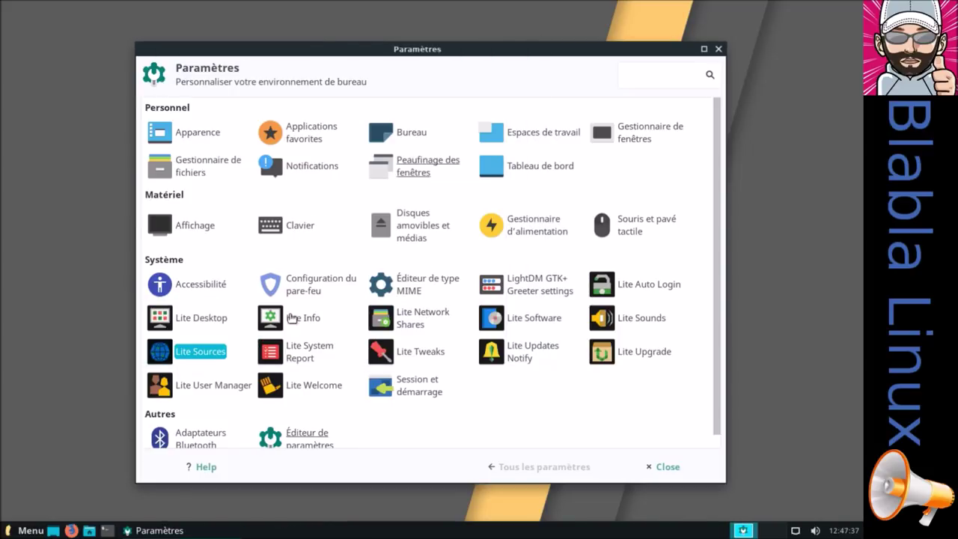
Launch Lite System Report, authenticate as administrator and create a report with all sections ticked
{"action": "left_click", "coordinate": [314, 356]}
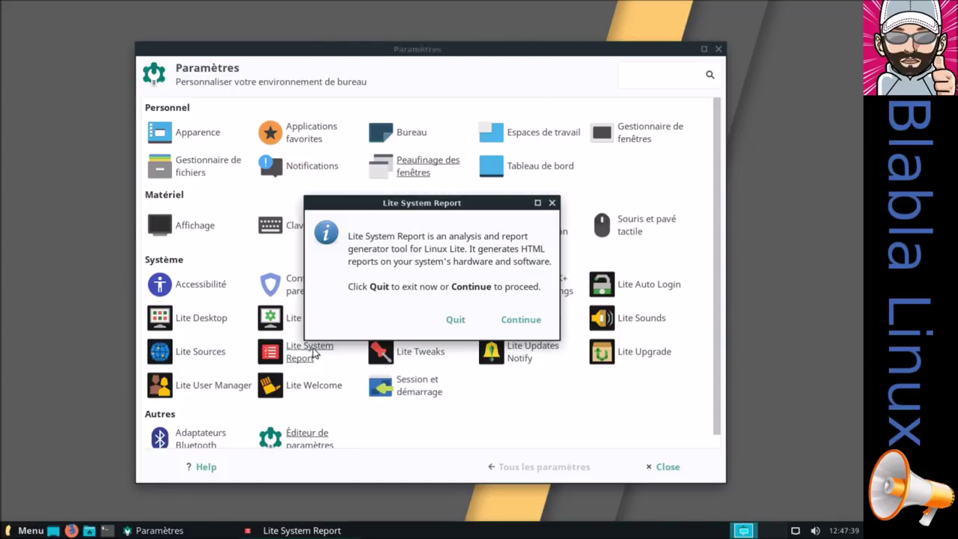
{"action": "left_click", "coordinate": [526, 320]}
{"action": "type", "text": "••••••"}
{"action": "key", "text": "Return"}
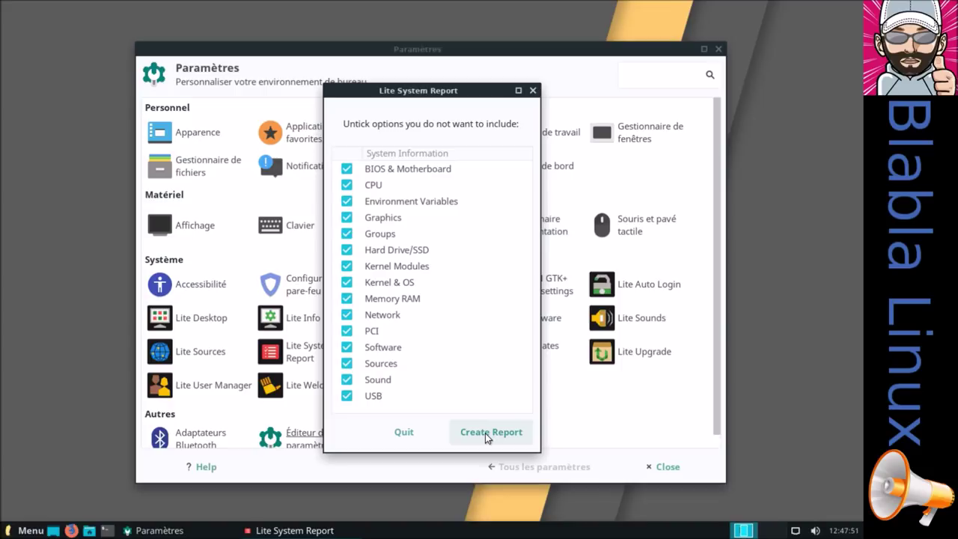
{"action": "left_click", "coordinate": [485, 433]}
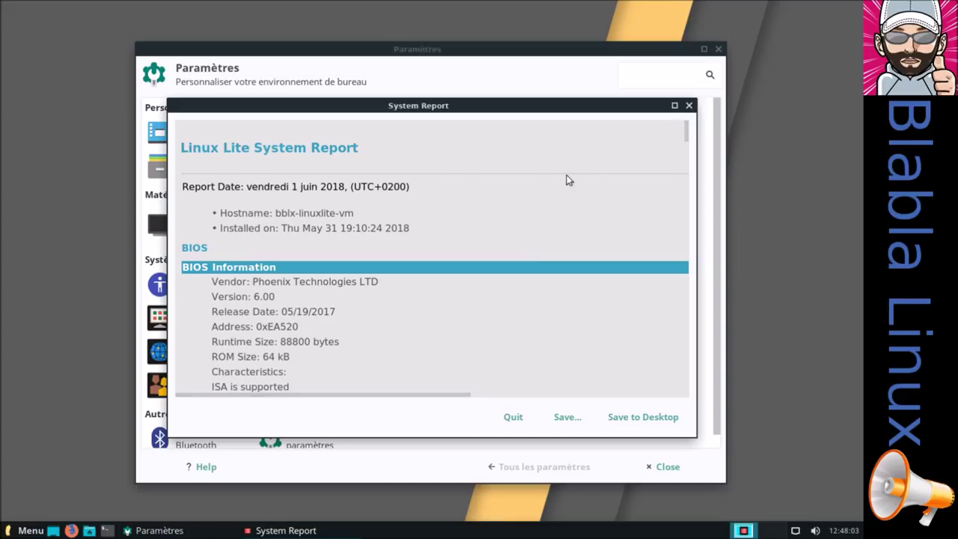
Maximize the system report, review its BIOS, CPU, graphics and file system details, then quit
{"action": "left_click", "coordinate": [675, 106]}
{"action": "scroll", "coordinate": [599, 318], "scroll_direction": "down", "scroll_amount": 10}
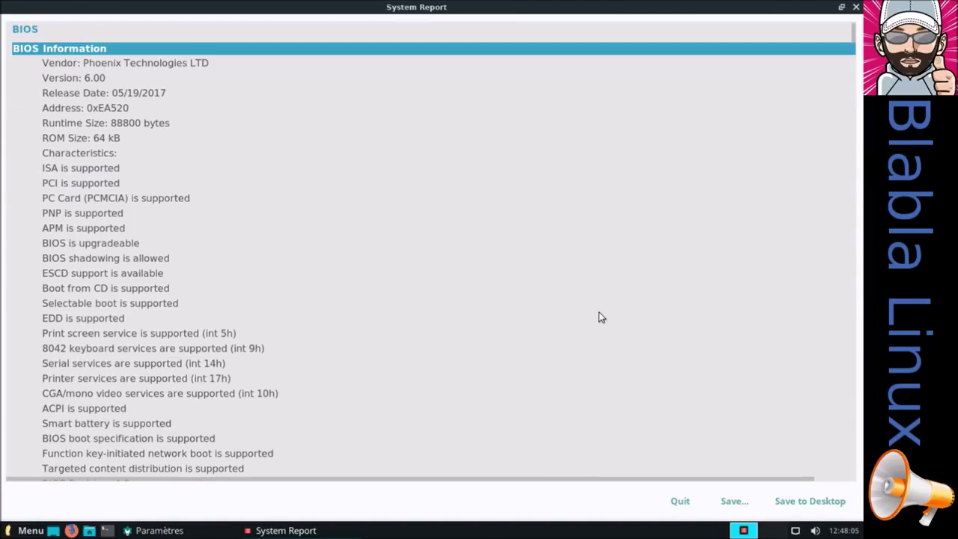
{"action": "scroll", "coordinate": [599, 318], "scroll_direction": "up", "scroll_amount": 10}
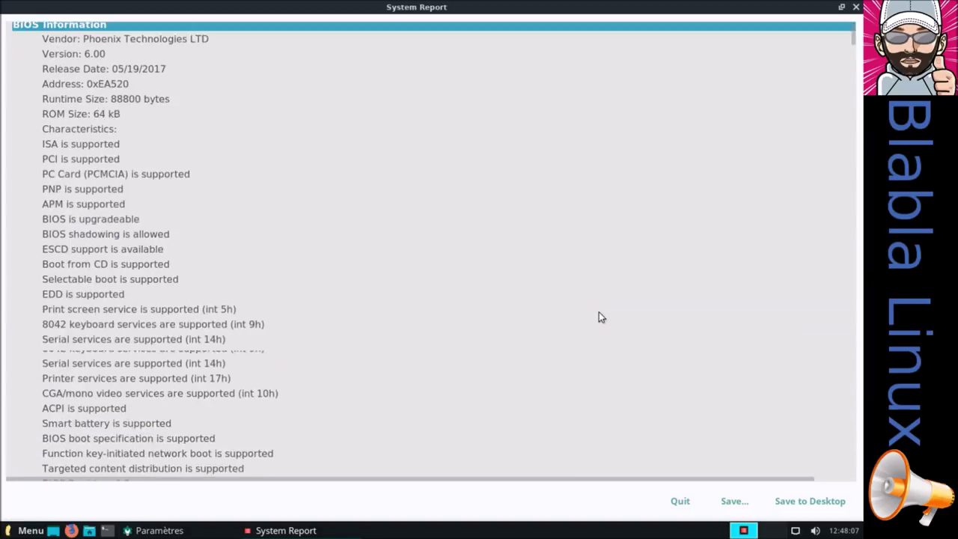
{"action": "scroll", "coordinate": [173, 266], "scroll_direction": "down", "scroll_amount": 5}
{"action": "scroll", "coordinate": [173, 266], "scroll_direction": "down", "scroll_amount": 6}
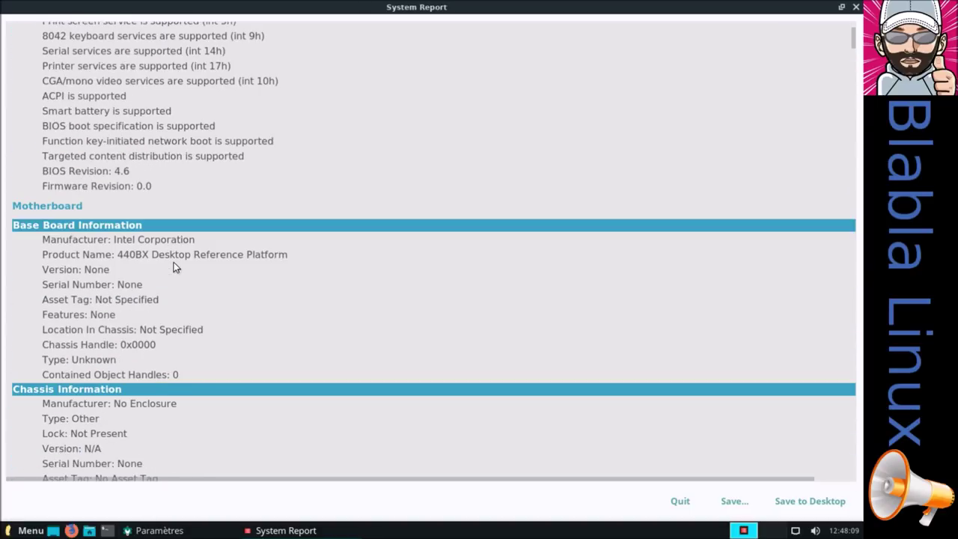
{"action": "scroll", "coordinate": [112, 285], "scroll_direction": "down", "scroll_amount": 7}
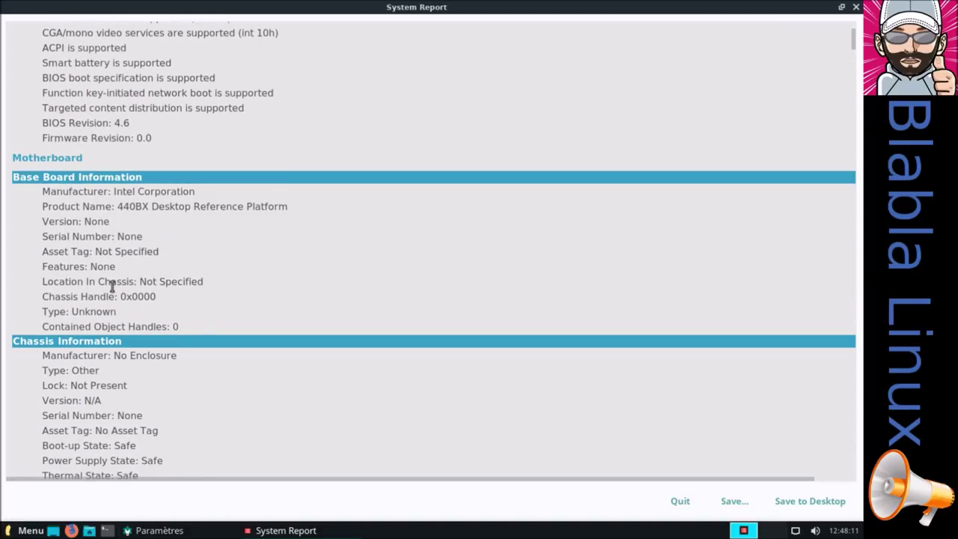
{"action": "scroll", "coordinate": [80, 318], "scroll_direction": "down", "scroll_amount": 2}
{"action": "scroll", "coordinate": [143, 320], "scroll_direction": "down", "scroll_amount": 8}
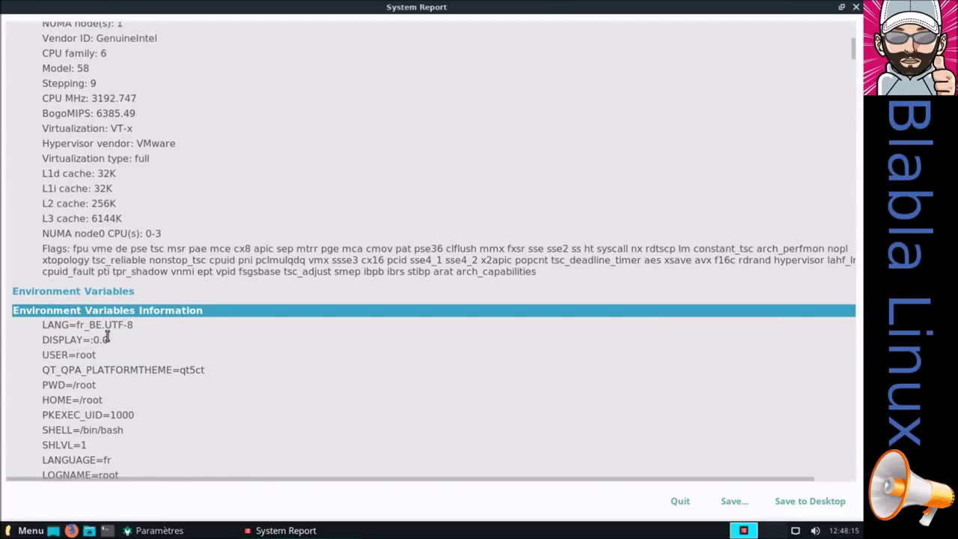
{"action": "scroll", "coordinate": [136, 322], "scroll_direction": "down", "scroll_amount": 5}
{"action": "scroll", "coordinate": [135, 321], "scroll_direction": "down", "scroll_amount": 3}
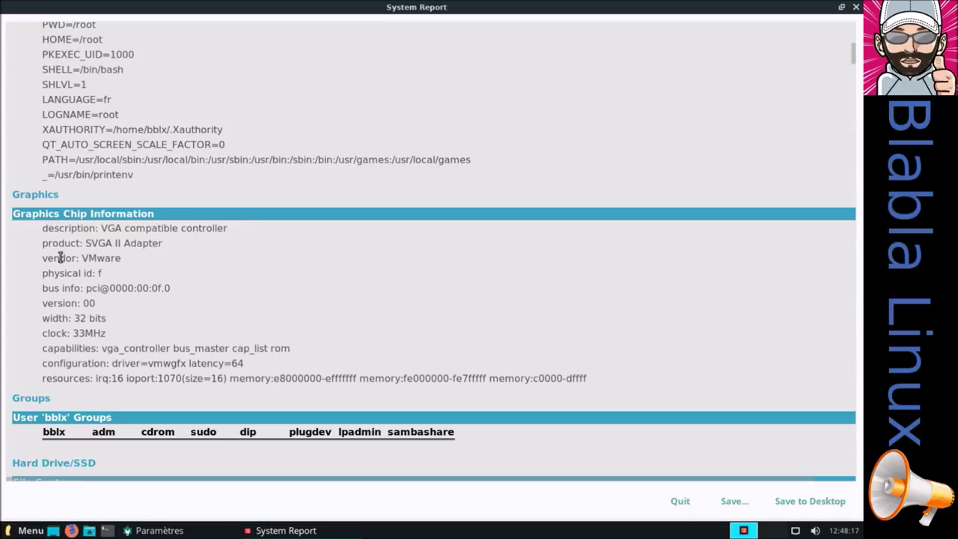
{"action": "scroll", "coordinate": [123, 235], "scroll_direction": "down", "scroll_amount": 5}
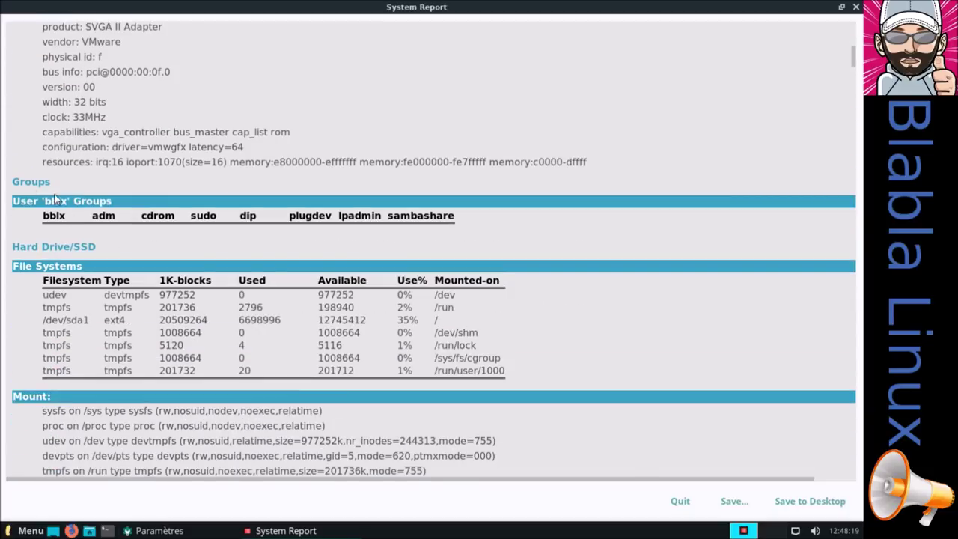
{"action": "scroll", "coordinate": [139, 219], "scroll_direction": "down", "scroll_amount": 2}
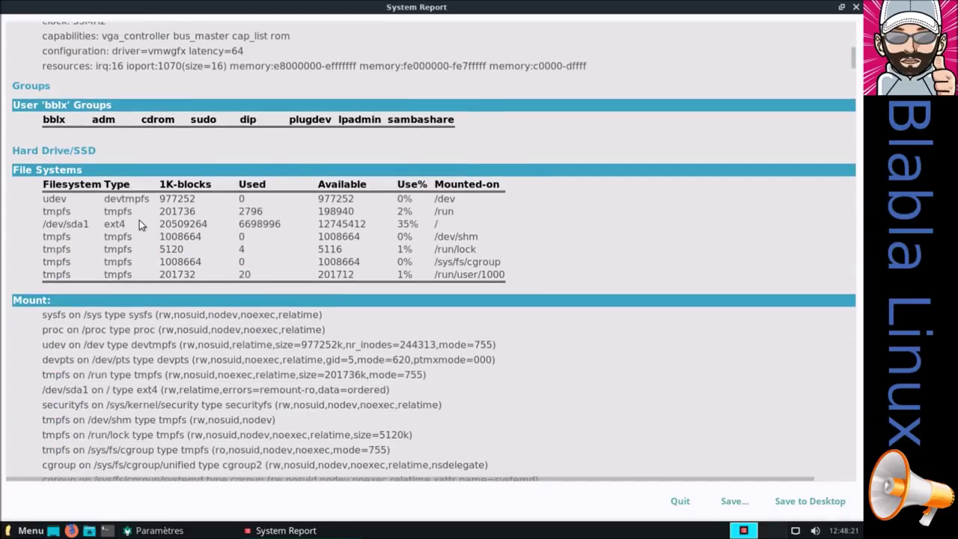
{"action": "scroll", "coordinate": [140, 220], "scroll_direction": "down", "scroll_amount": 1}
{"action": "left_click", "coordinate": [678, 501]}
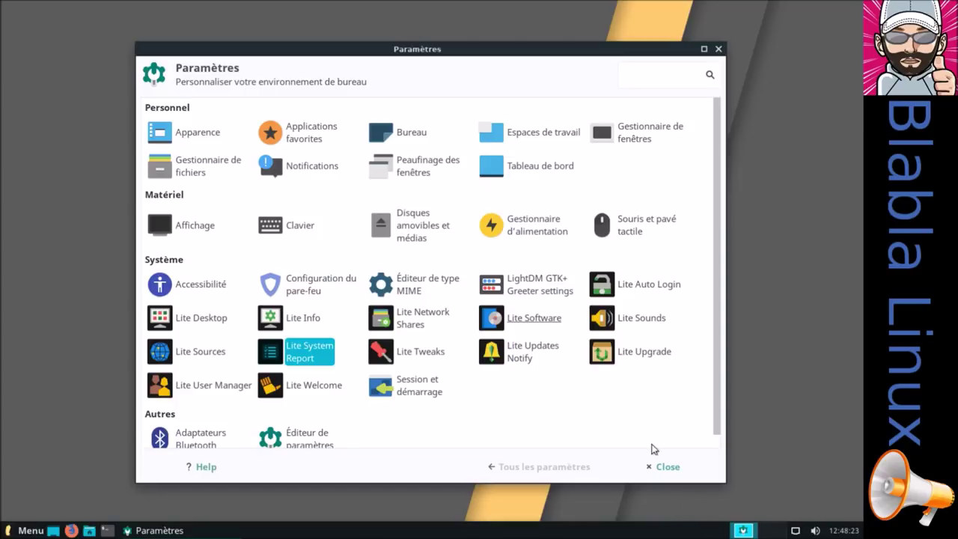
Open Lite Sounds, disable system sounds again and close the tool
{"action": "left_click", "coordinate": [660, 320]}
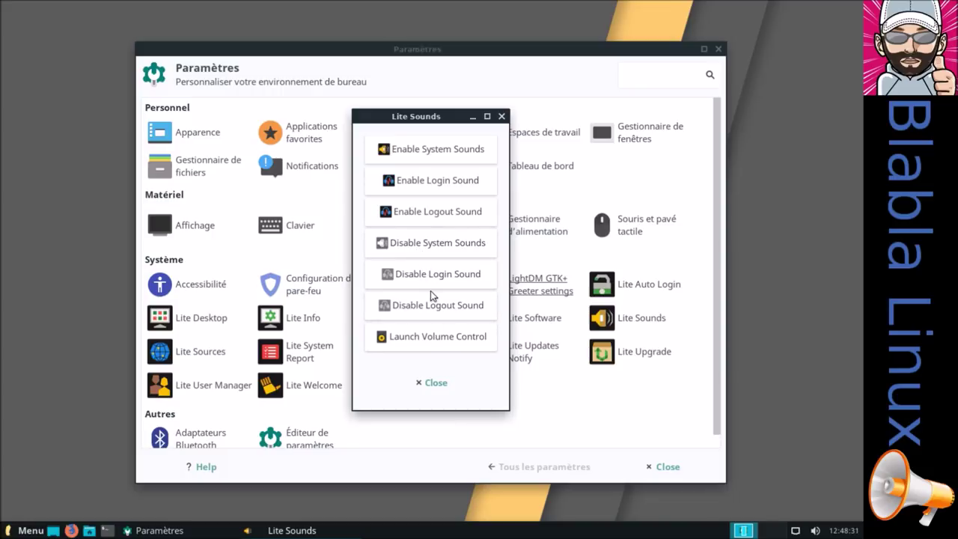
{"action": "left_click", "coordinate": [437, 245]}
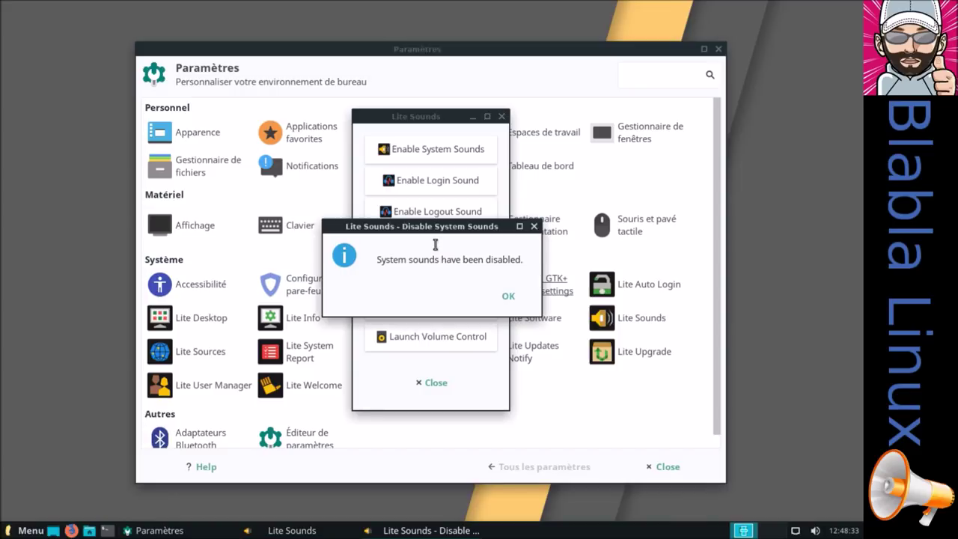
{"action": "left_click", "coordinate": [509, 296]}
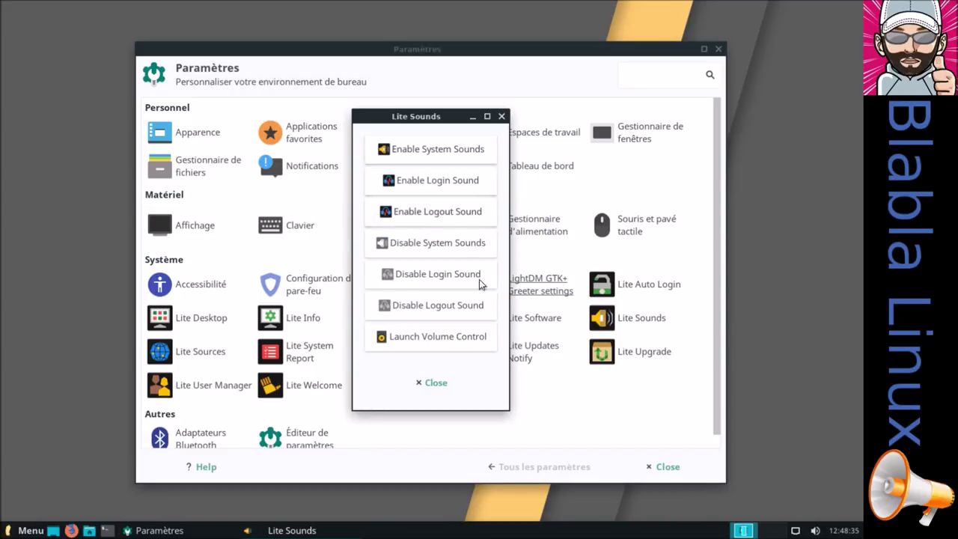
{"action": "left_click", "coordinate": [443, 381]}
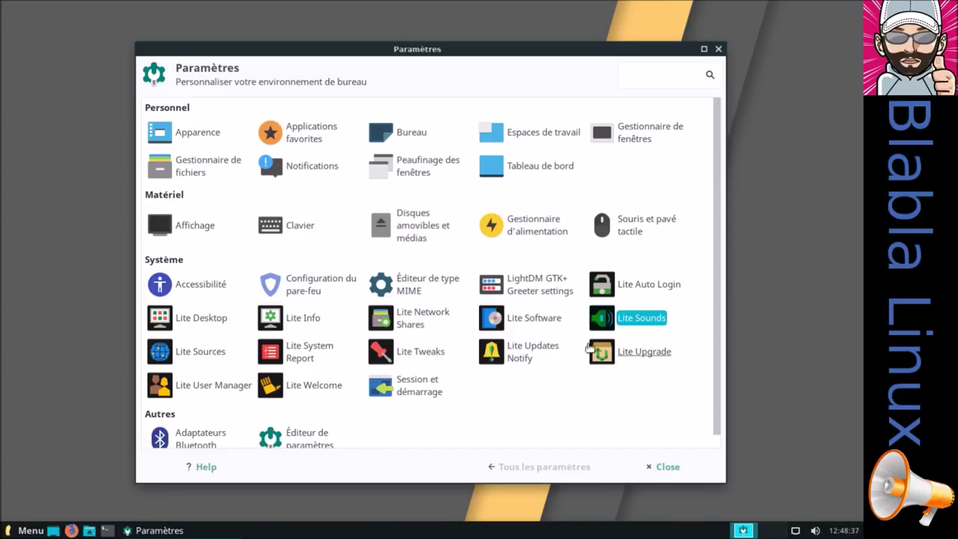
Open Lite Tweaks, tick Clear Memory and begin the task with administrator authentication
{"action": "left_click", "coordinate": [432, 355]}
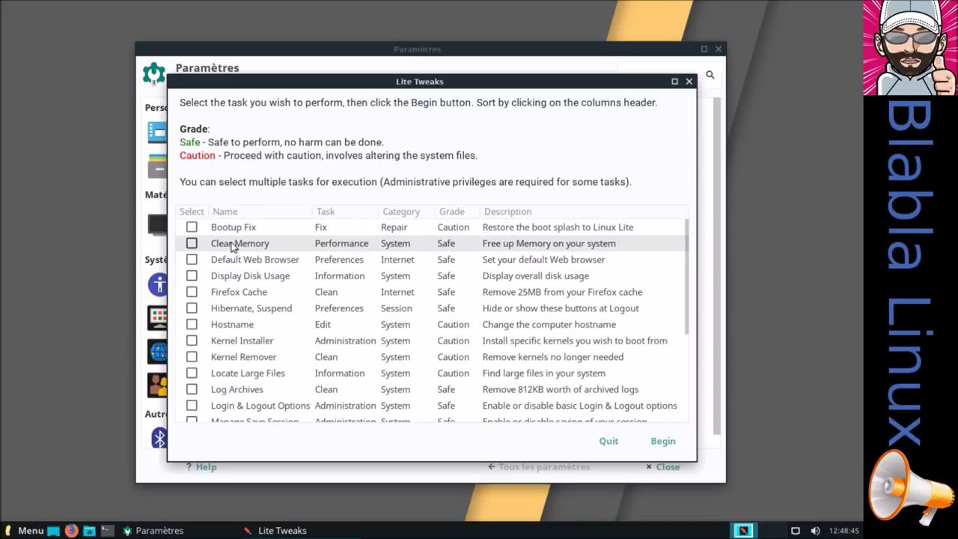
{"action": "left_click_drag", "start_coordinate": [381, 86], "coordinate": [382, 79]}
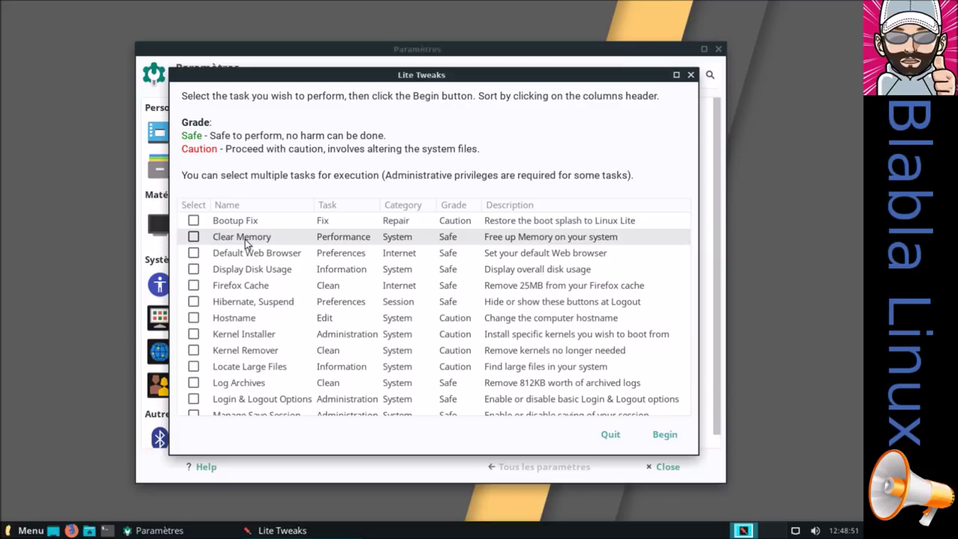
{"action": "left_click", "coordinate": [193, 237]}
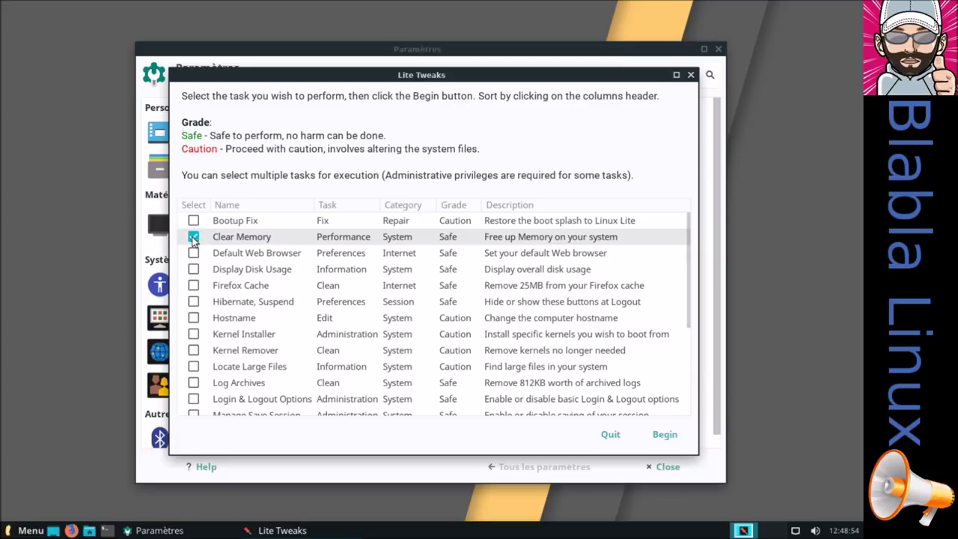
{"action": "left_click", "coordinate": [664, 436]}
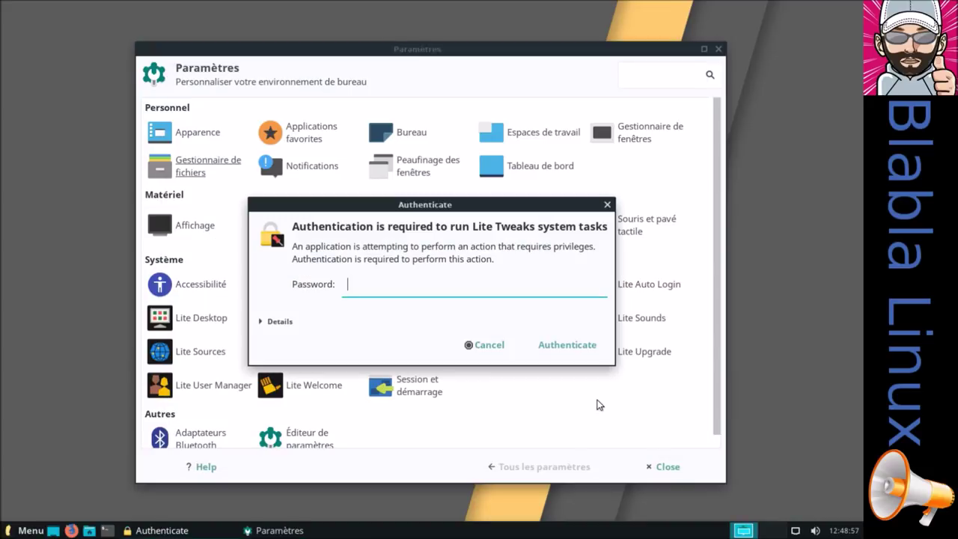
{"action": "key", "text": "Return"}
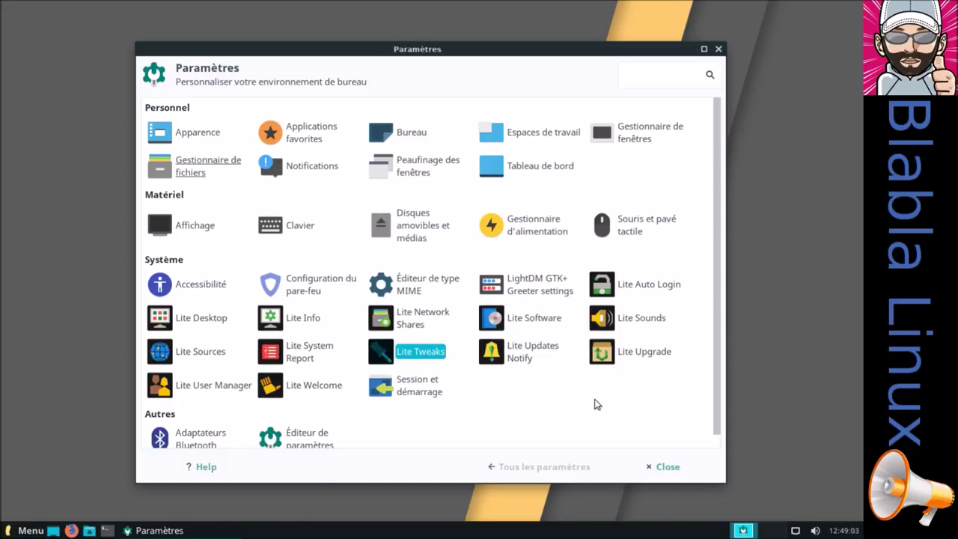
Open a terminal and run htop to watch running processes
{"action": "left_click", "coordinate": [107, 530]}
{"action": "type", "text": "htop"}
{"action": "key", "text": "Return"}
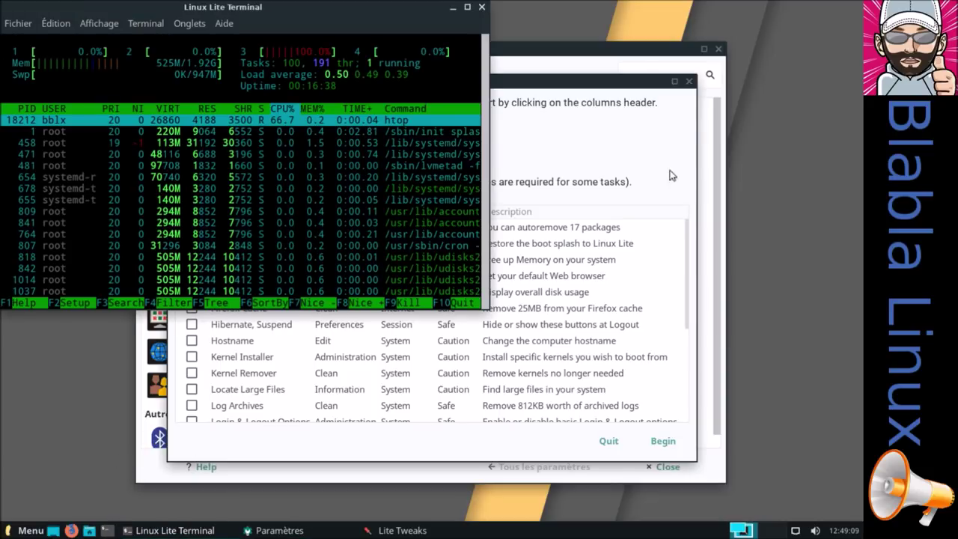
Tick Clear Memory in Lite Tweaks again and run the task
{"action": "left_click", "coordinate": [633, 93]}
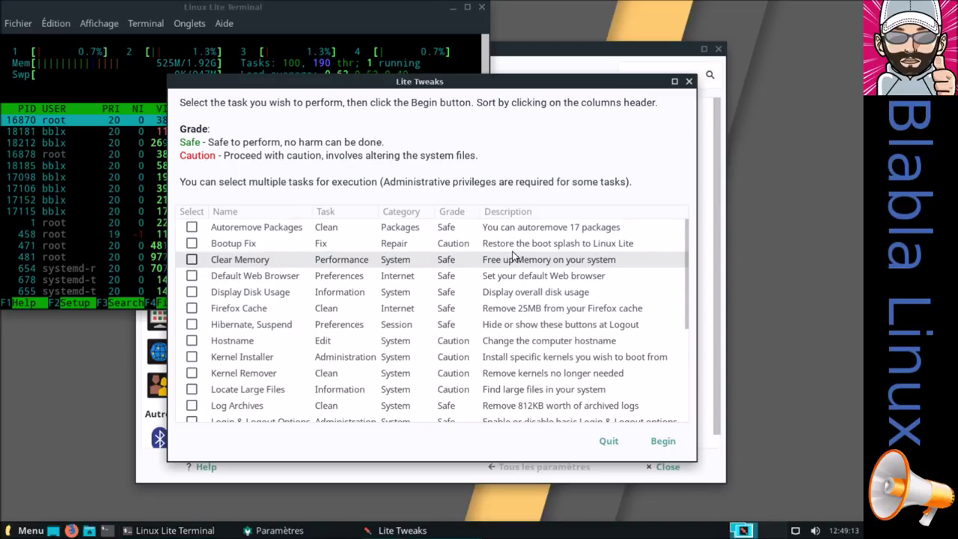
{"action": "left_click", "coordinate": [192, 259]}
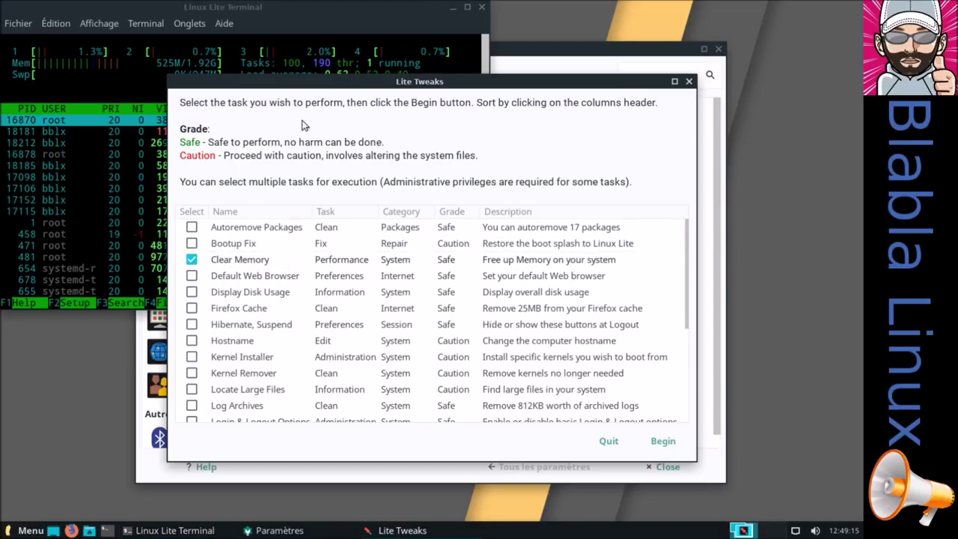
{"action": "left_click_drag", "start_coordinate": [303, 89], "coordinate": [412, 126]}
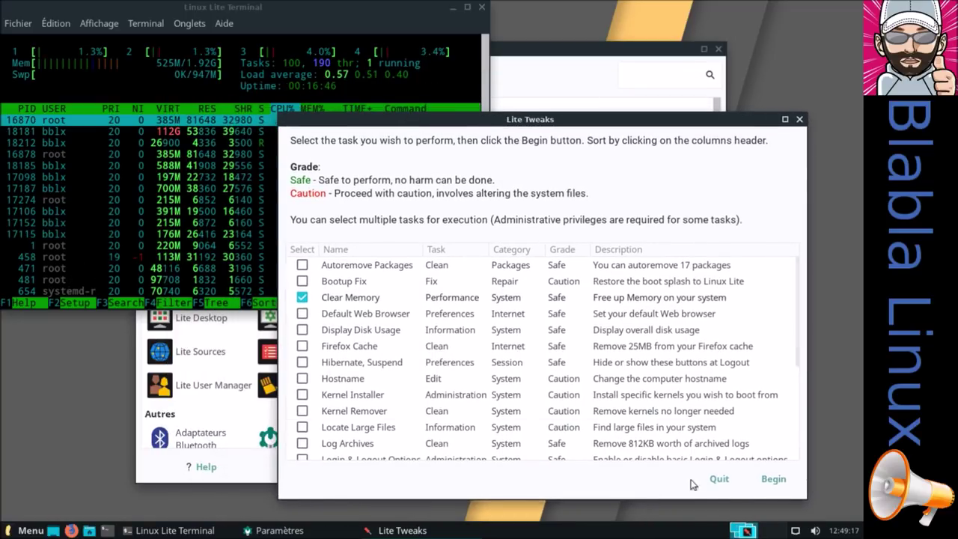
{"action": "left_click", "coordinate": [763, 480]}
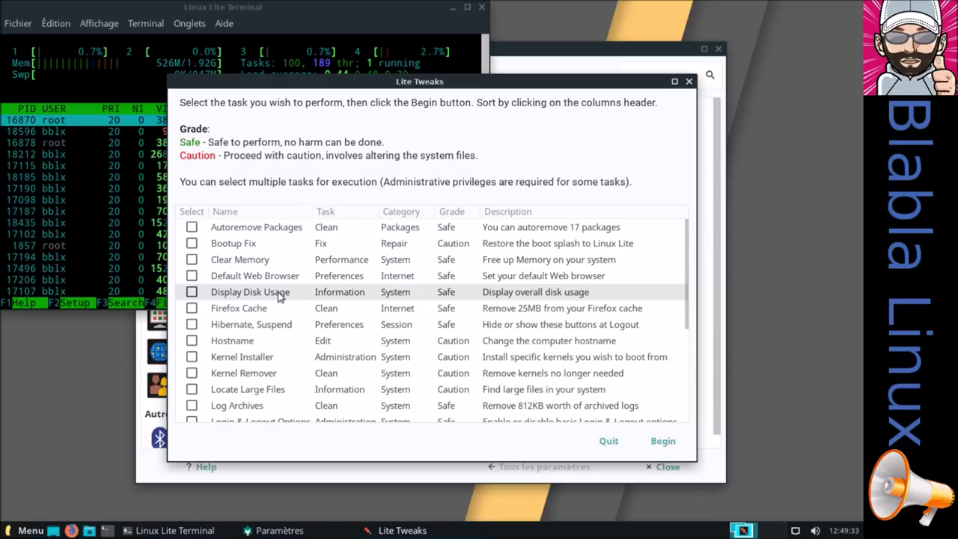
Run Lite Tweaks' Display Disk Usage report, showing /dev/sda1 at 20GB, 35% full, then close it
{"action": "left_click", "coordinate": [191, 292]}
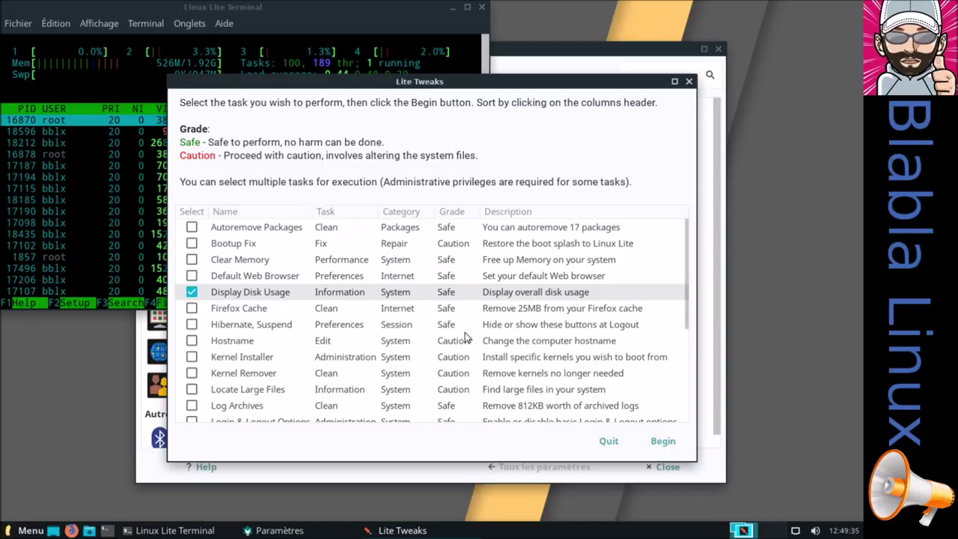
{"action": "left_click", "coordinate": [663, 441]}
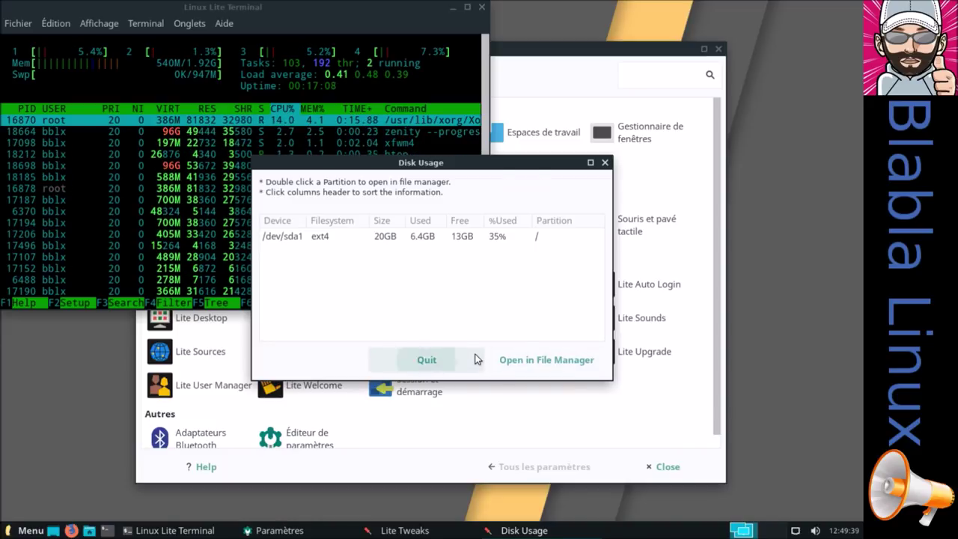
{"action": "left_click", "coordinate": [475, 360]}
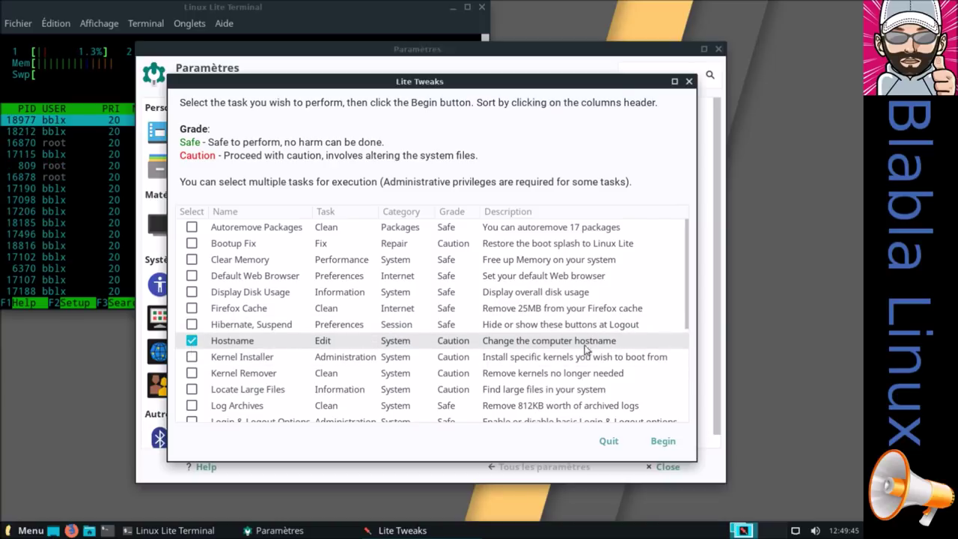
Start the Hostname task, quit it without renaming, and reopen Lite Tweaks from Paramètres
{"action": "left_click", "coordinate": [660, 441]}
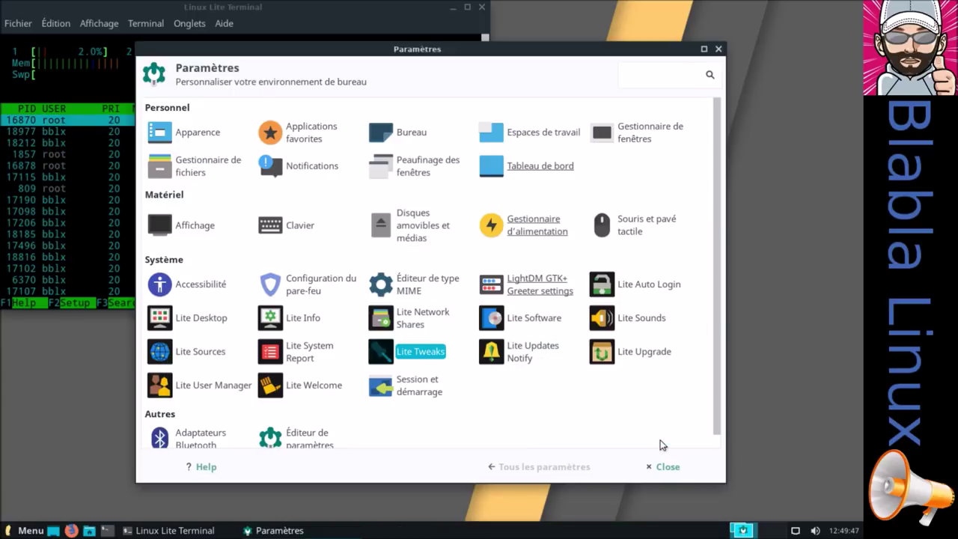
{"action": "left_click", "coordinate": [464, 344]}
{"action": "double_click", "coordinate": [433, 357]}
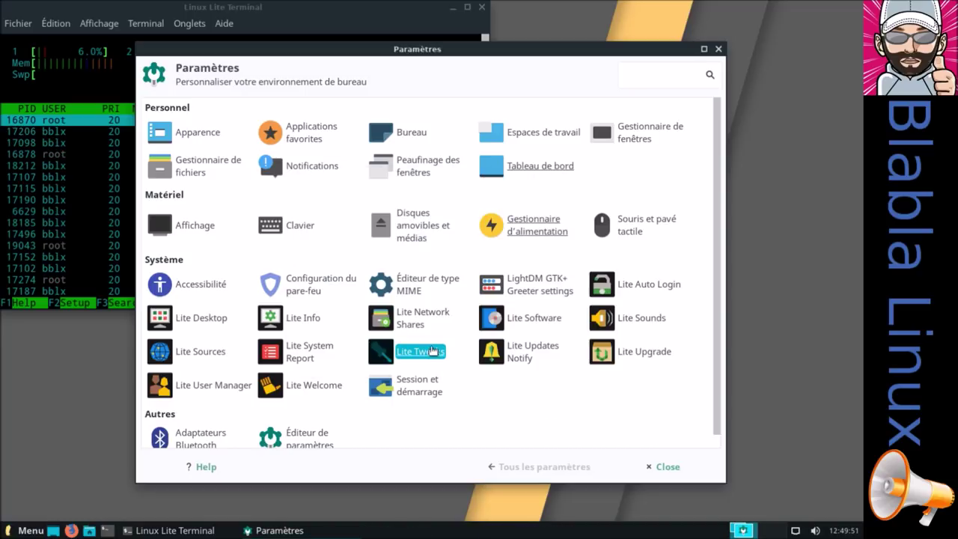
Launch the Kernel Installer task and authenticate with the administrator password
{"action": "scroll", "coordinate": [309, 348], "scroll_direction": "down", "scroll_amount": 3}
{"action": "scroll", "coordinate": [317, 342], "scroll_direction": "up", "scroll_amount": 2}
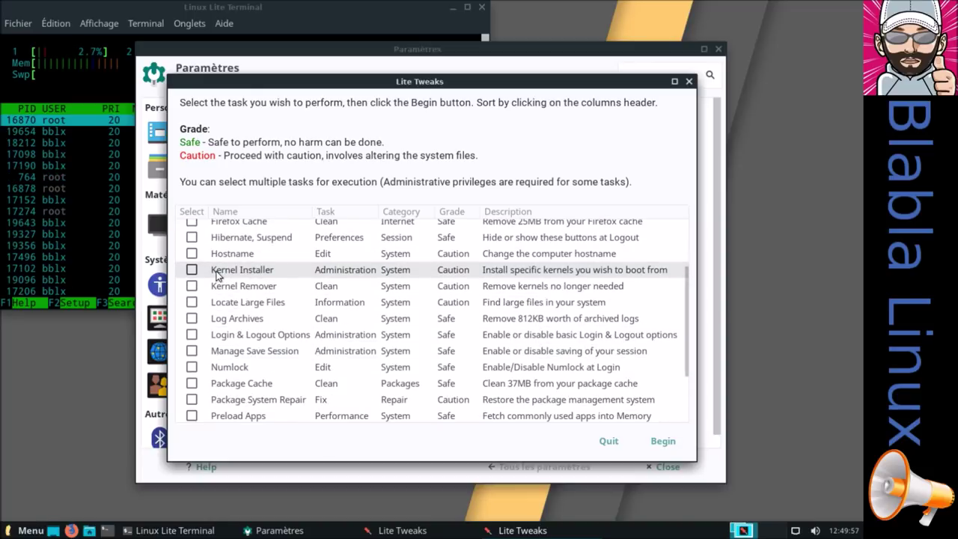
{"action": "left_click", "coordinate": [192, 269]}
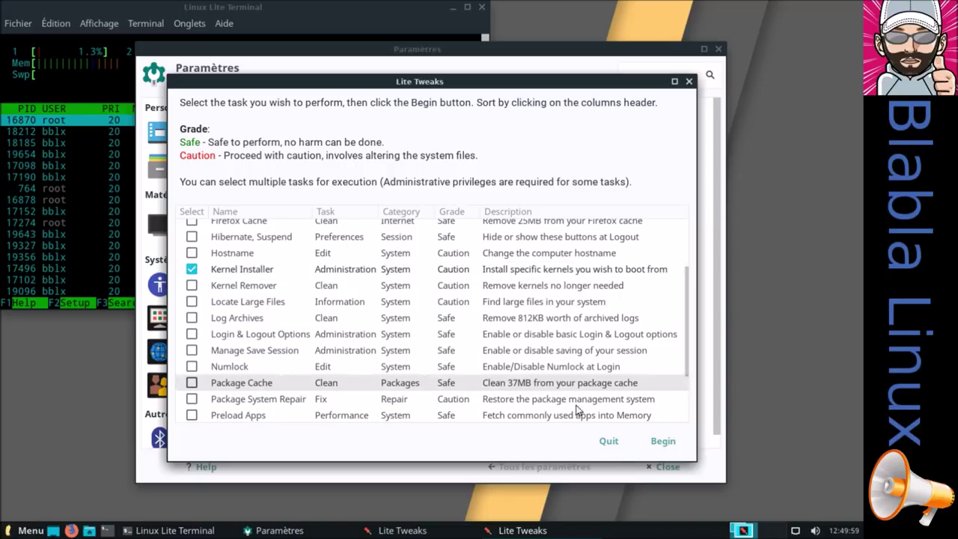
{"action": "left_click", "coordinate": [654, 441]}
{"action": "type", "text": "*******"}
{"action": "left_click", "coordinate": [567, 345]}
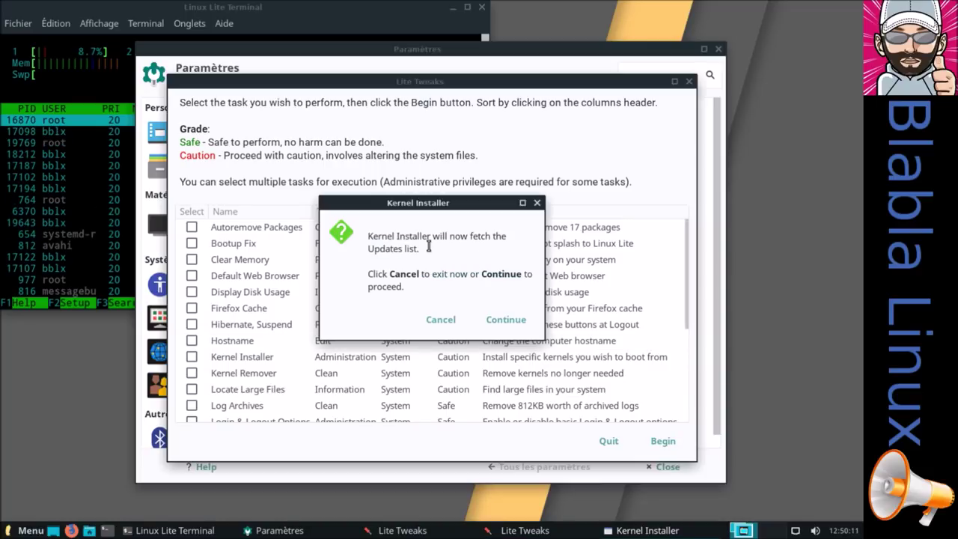
Let Kernel Installer fetch the kernel list, select the first kernel, then cancel without installing
{"action": "left_click", "coordinate": [485, 322]}
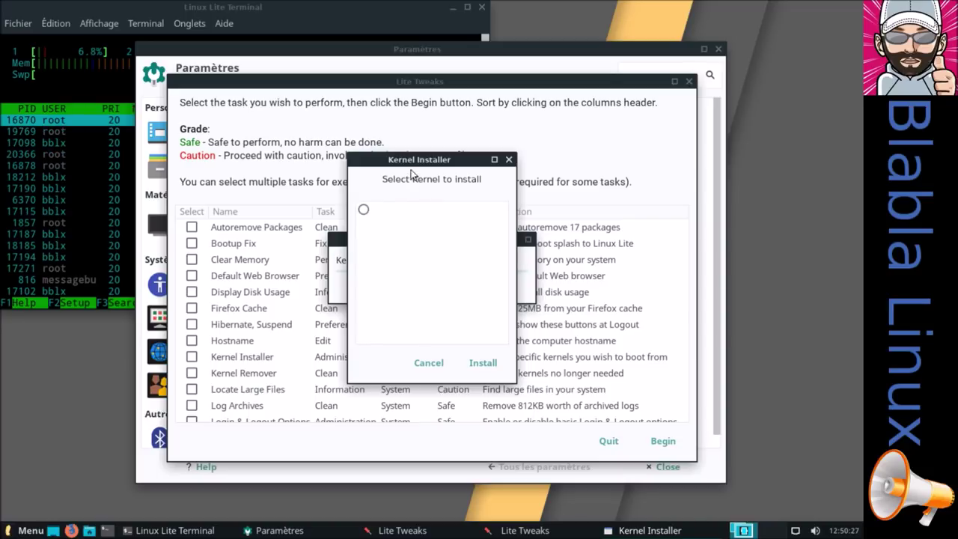
{"action": "left_click_drag", "start_coordinate": [411, 161], "coordinate": [146, 172]}
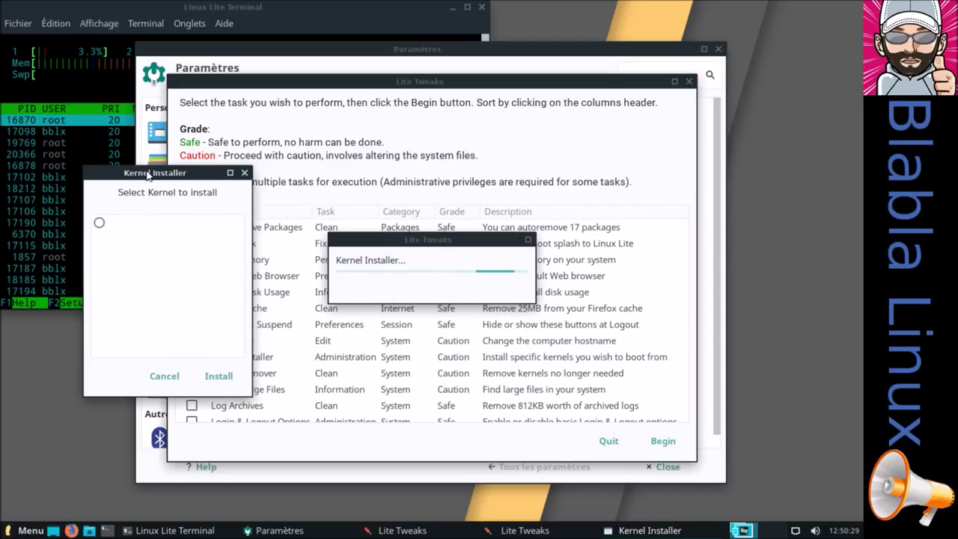
{"action": "left_click", "coordinate": [99, 224]}
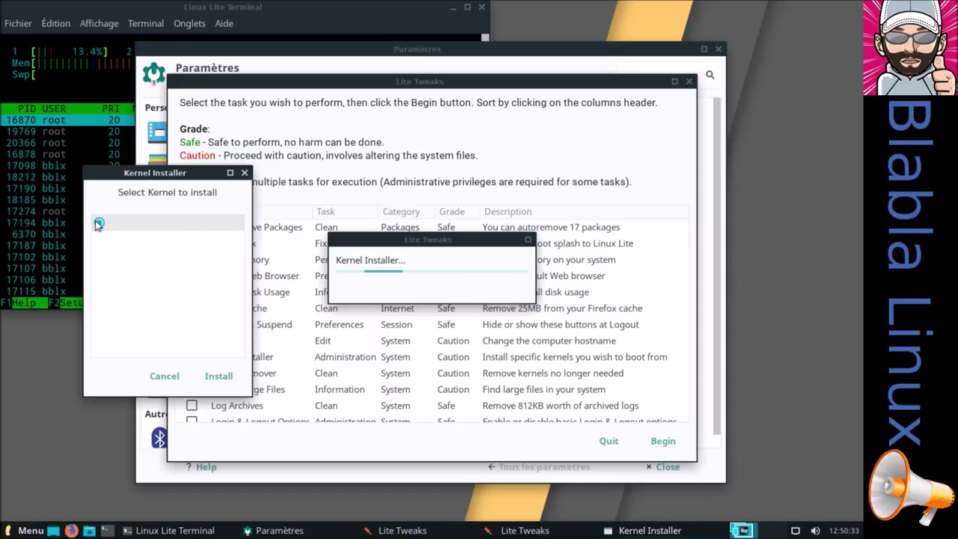
{"action": "left_click", "coordinate": [184, 379]}
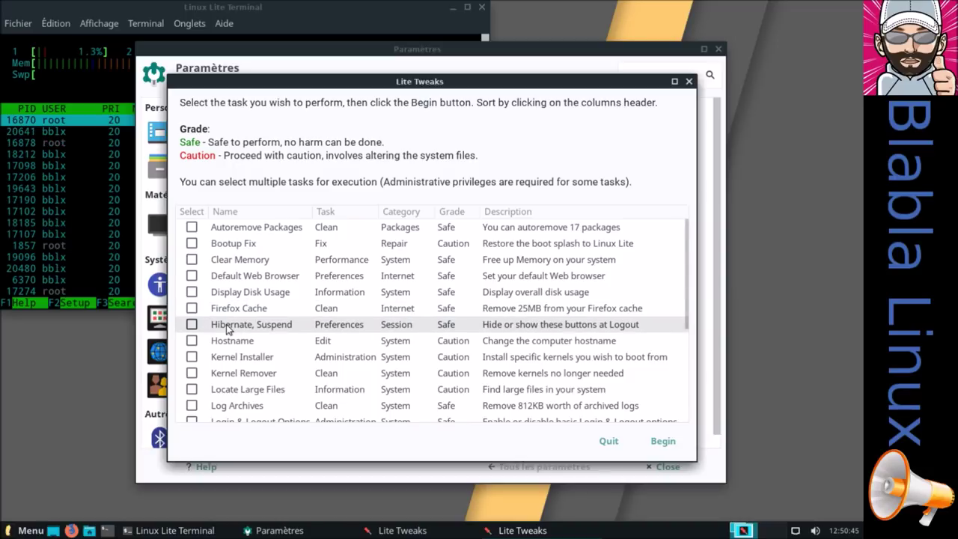
{"action": "scroll", "coordinate": [226, 329], "scroll_direction": "down", "scroll_amount": 2}
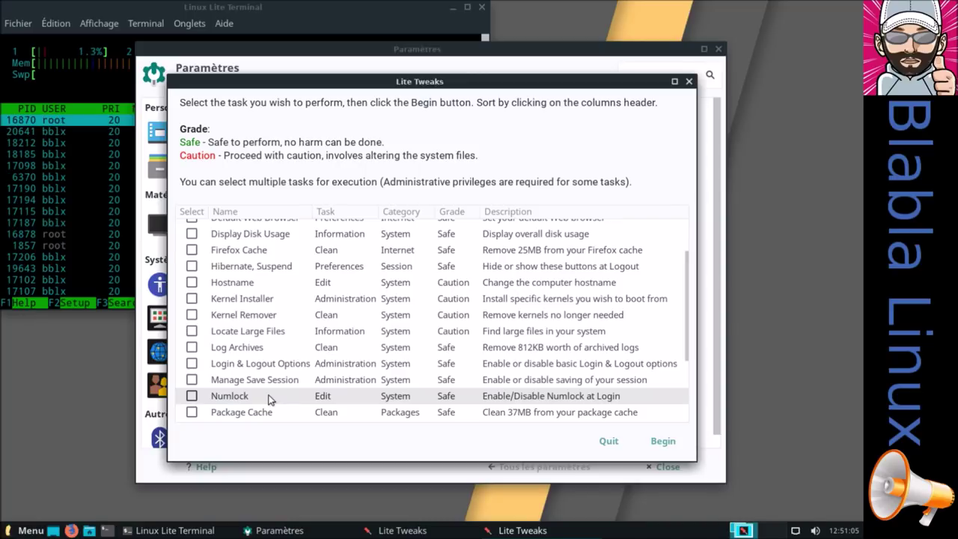
Run the Numlock tweak, quit it unchanged, and scroll to the bottom of the task list
{"action": "left_click", "coordinate": [194, 396]}
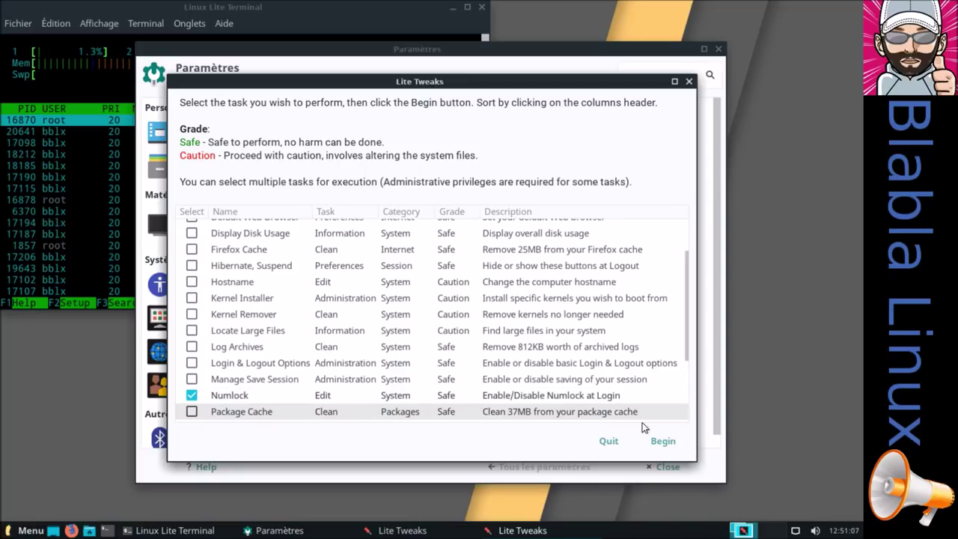
{"action": "left_click", "coordinate": [655, 442]}
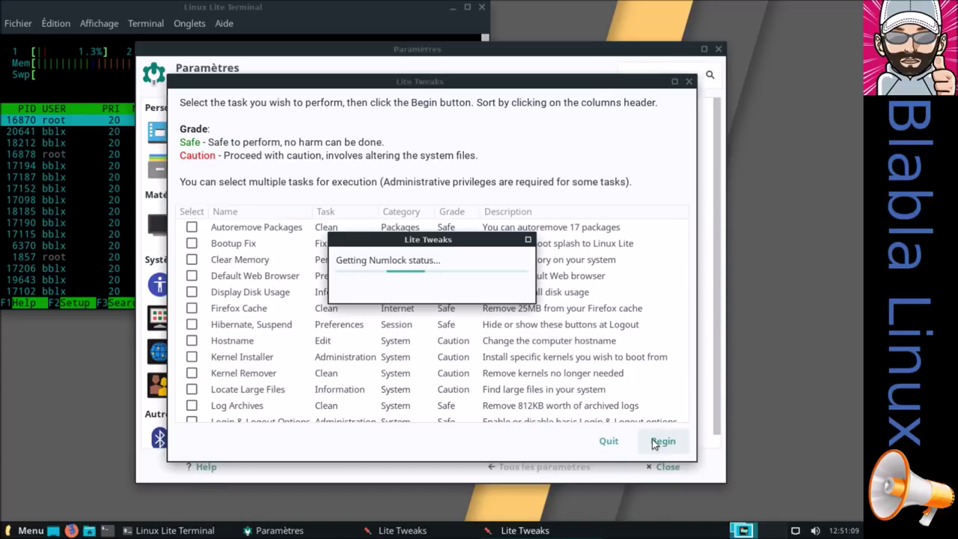
{"action": "left_click", "coordinate": [459, 324]}
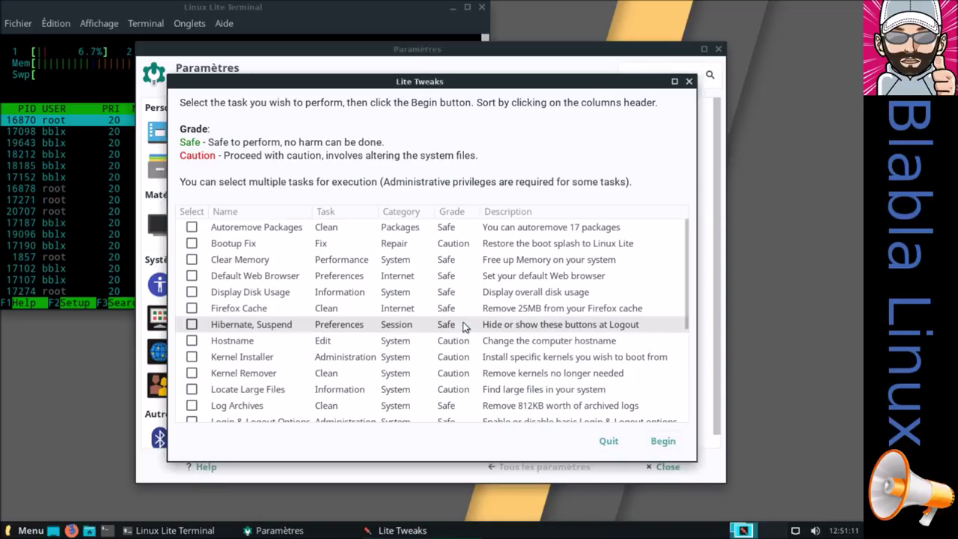
{"action": "scroll", "coordinate": [336, 365], "scroll_direction": "down", "scroll_amount": 2}
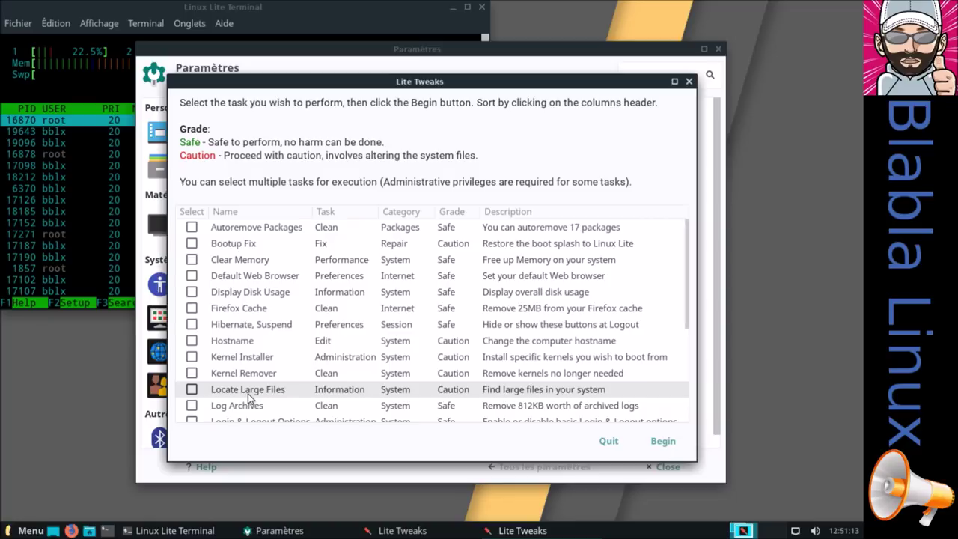
{"action": "scroll", "coordinate": [248, 394], "scroll_direction": "down", "scroll_amount": 3}
{"action": "scroll", "coordinate": [249, 399], "scroll_direction": "down", "scroll_amount": 3}
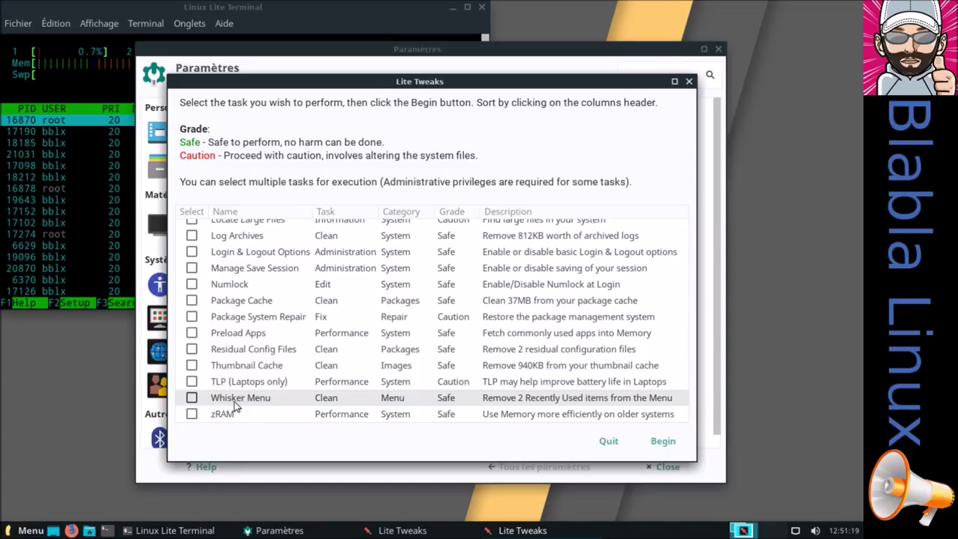
View the Whisker Menu's Récemment utilisées items, then close the menu
{"action": "left_click", "coordinate": [30, 530]}
{"action": "left_click", "coordinate": [47, 228]}
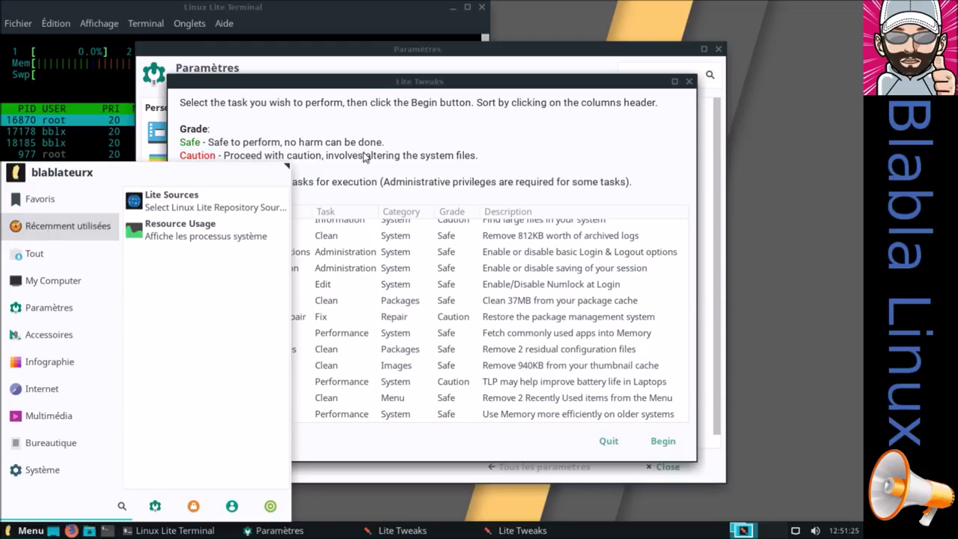
{"action": "left_click", "coordinate": [375, 84]}
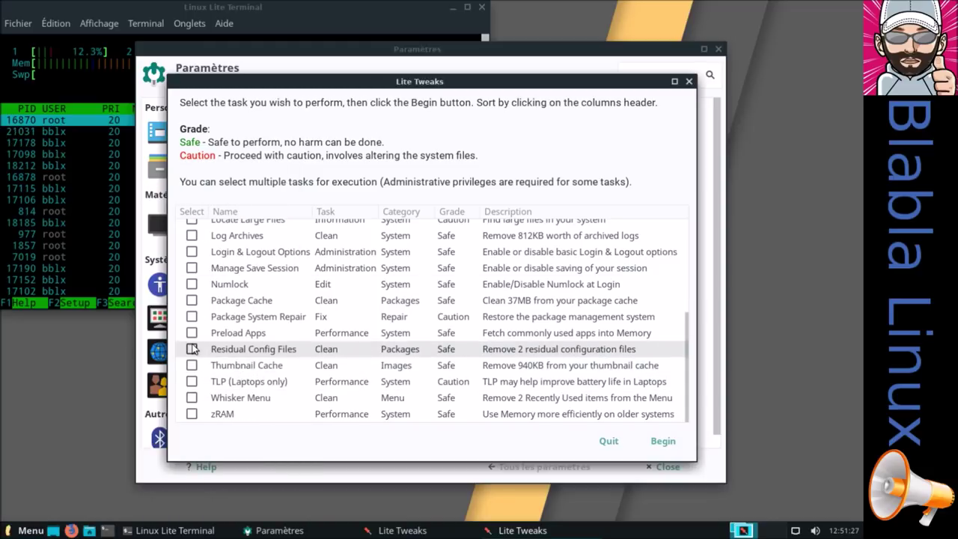
Run the Whisker Menu cleanup task, verify the recent list is empty, and close the extra window
{"action": "left_click", "coordinate": [192, 399]}
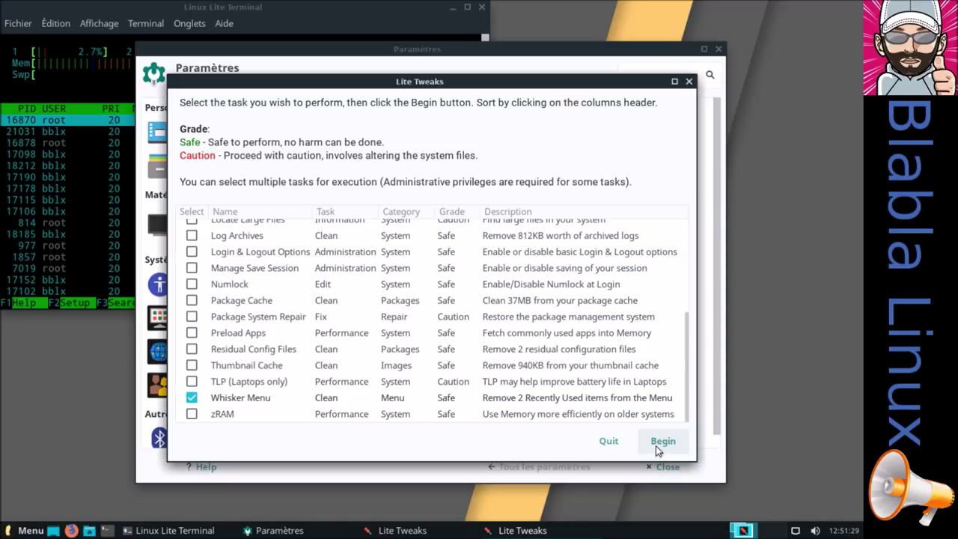
{"action": "left_click", "coordinate": [663, 441]}
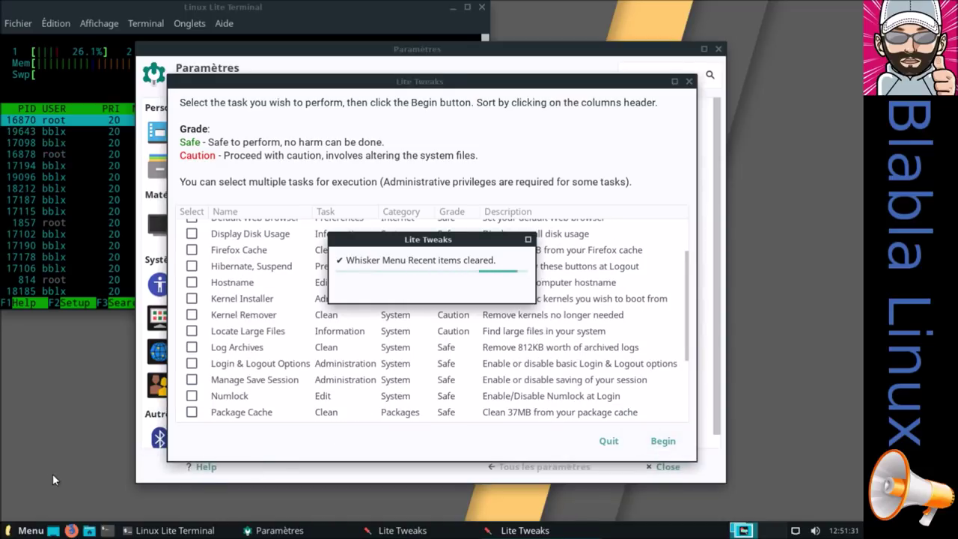
{"action": "left_click", "coordinate": [21, 530]}
{"action": "left_click", "coordinate": [97, 225]}
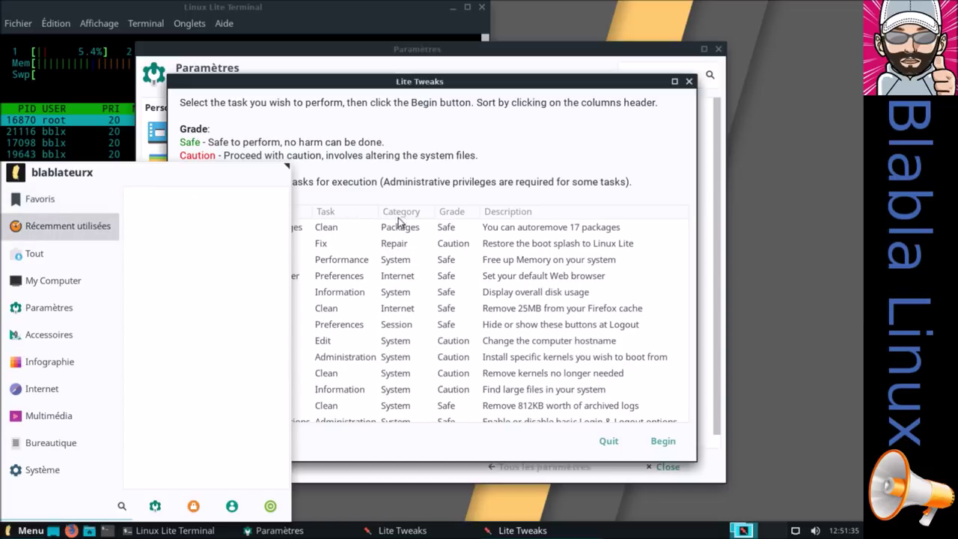
{"action": "left_click", "coordinate": [615, 441]}
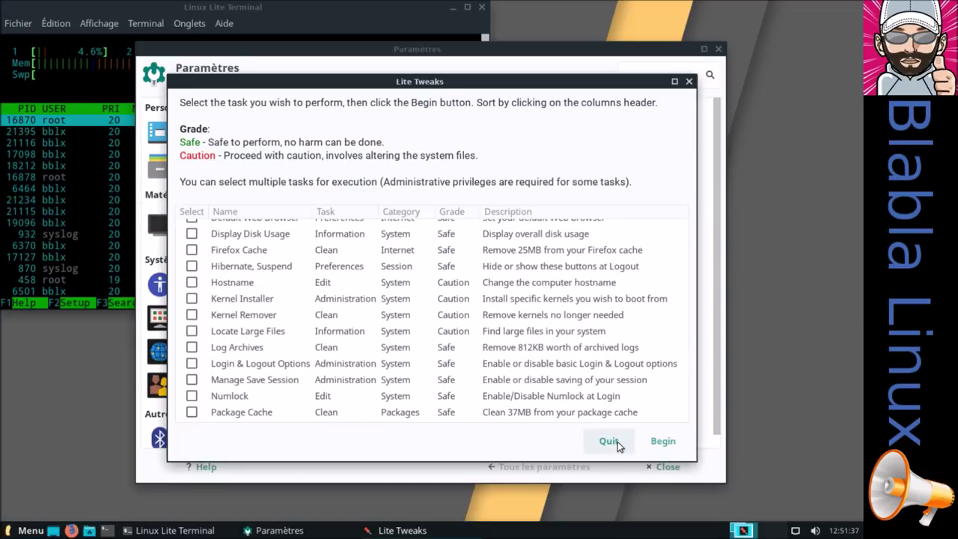
Close Lite Tweaks and view Lite Updates Notify settings without administrative privileges, then close them
{"action": "left_click", "coordinate": [615, 441]}
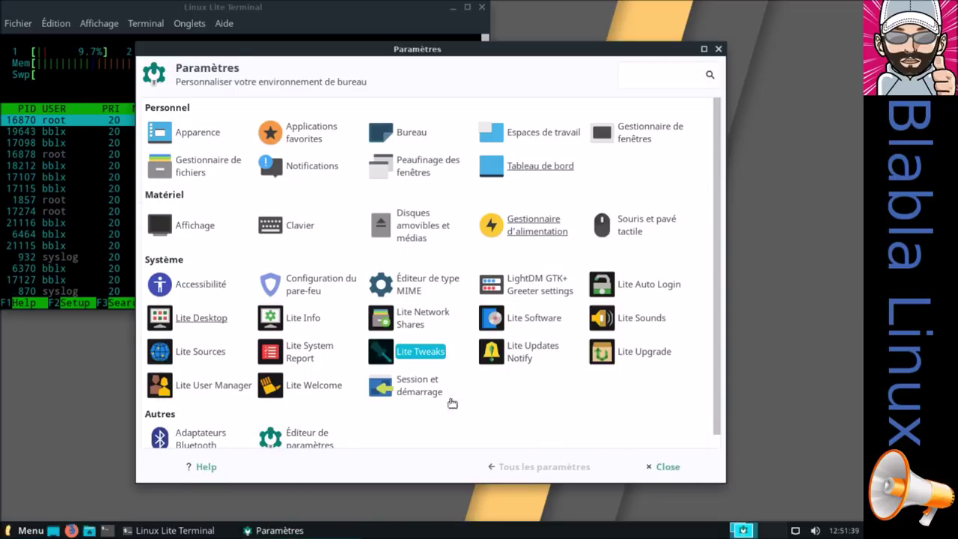
{"action": "left_click", "coordinate": [546, 355]}
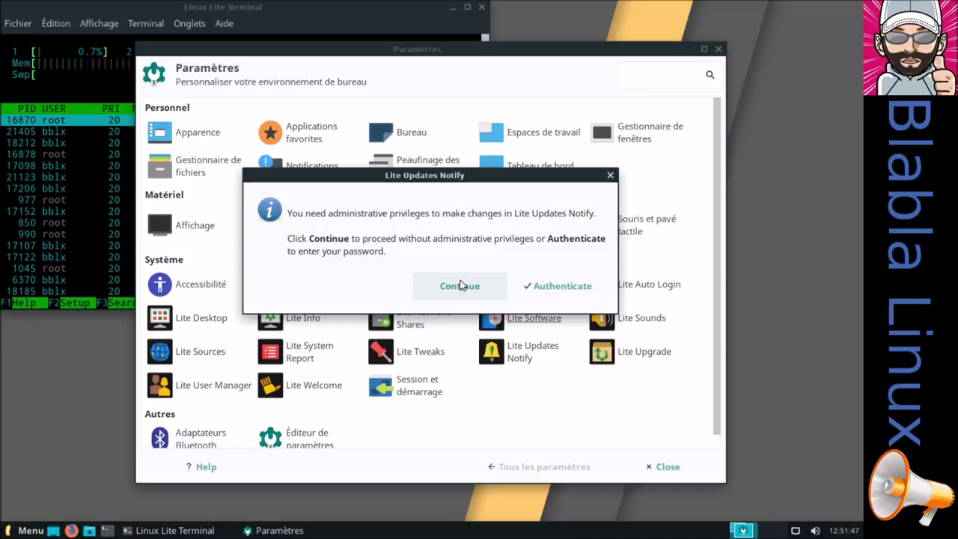
{"action": "left_click", "coordinate": [460, 285]}
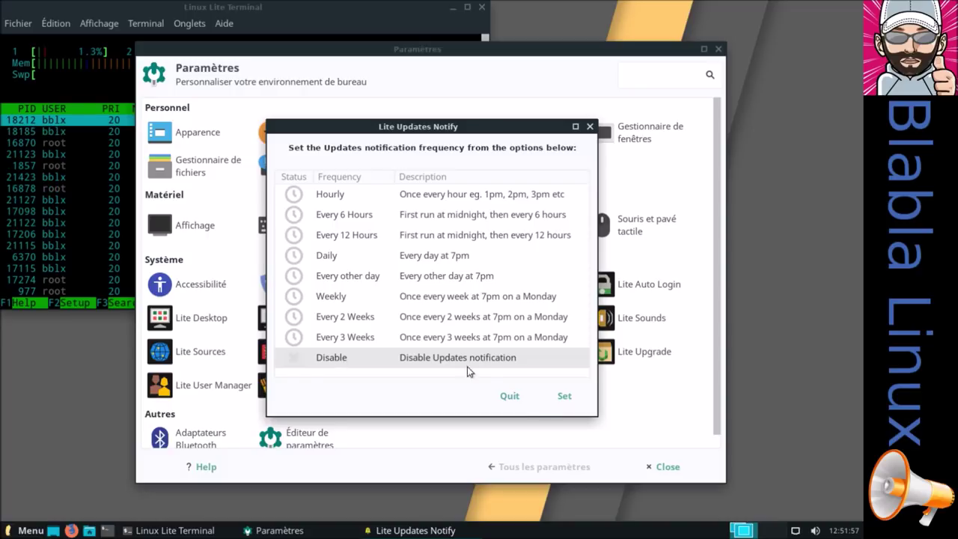
{"action": "left_click", "coordinate": [507, 397]}
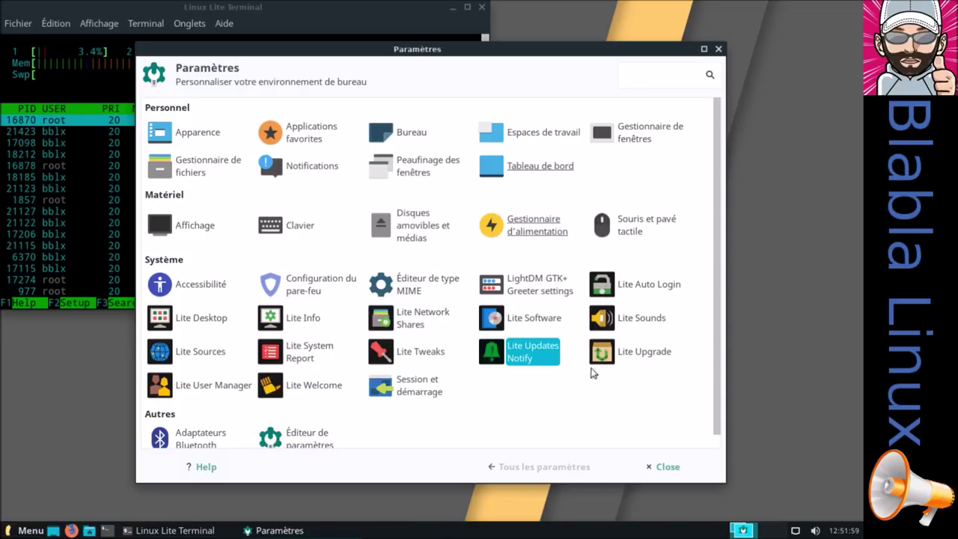
Run Lite Upgrade and dismiss its 'No need to Upgrade' latest-release notice
{"action": "left_click", "coordinate": [633, 352]}
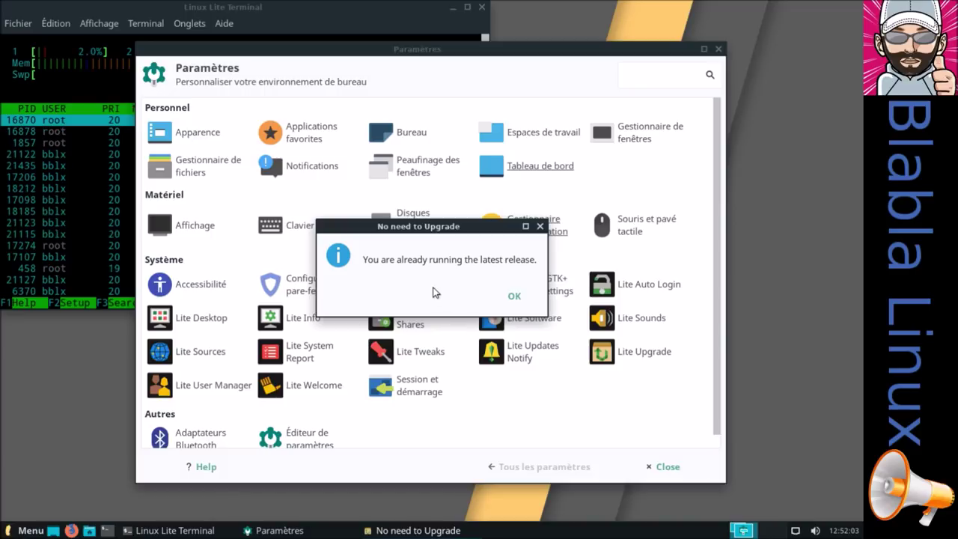
{"action": "left_click_drag", "start_coordinate": [405, 232], "coordinate": [333, 269]}
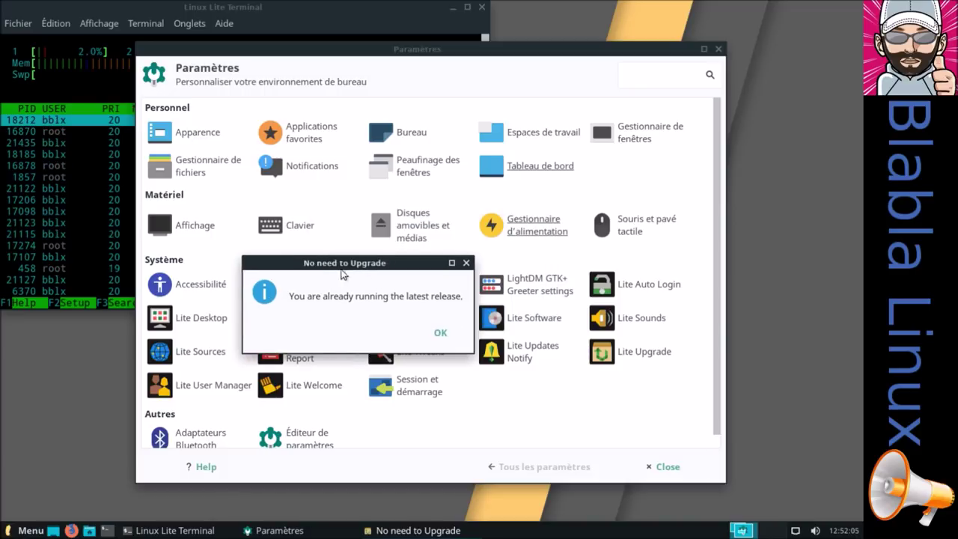
{"action": "left_click", "coordinate": [443, 334]}
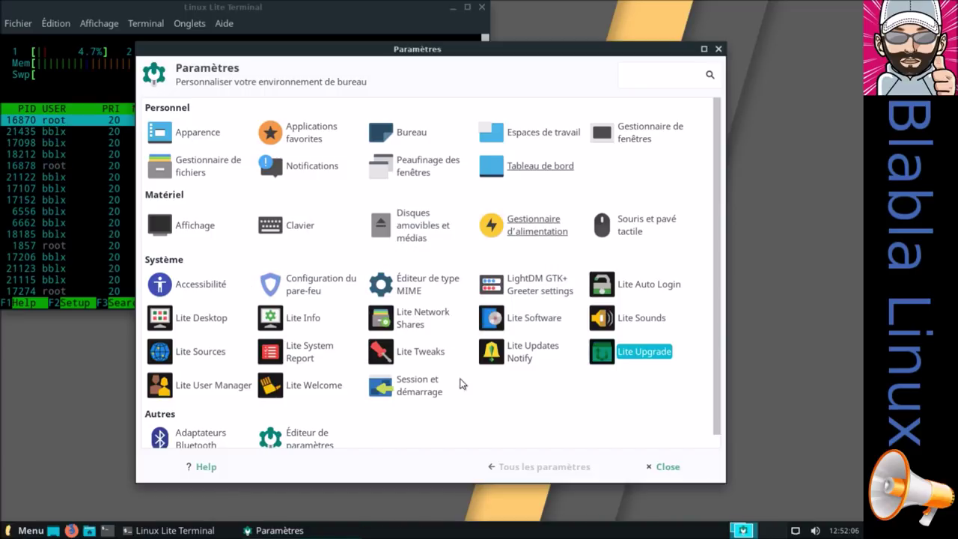
{"action": "left_click", "coordinate": [209, 386]}
Add a new user, entering the login name and the password twice
{"action": "left_click_drag", "start_coordinate": [578, 199], "coordinate": [282, 95]}
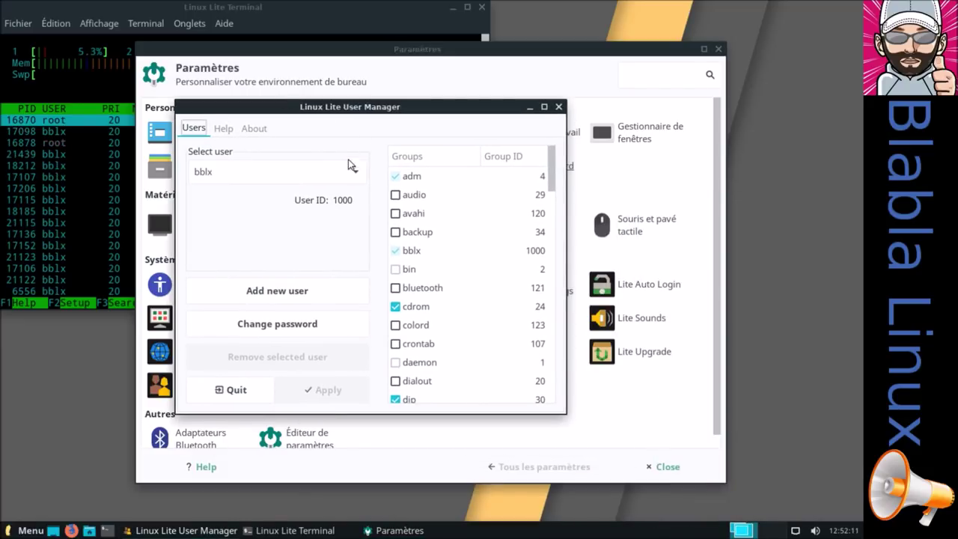
{"action": "left_click", "coordinate": [297, 291]}
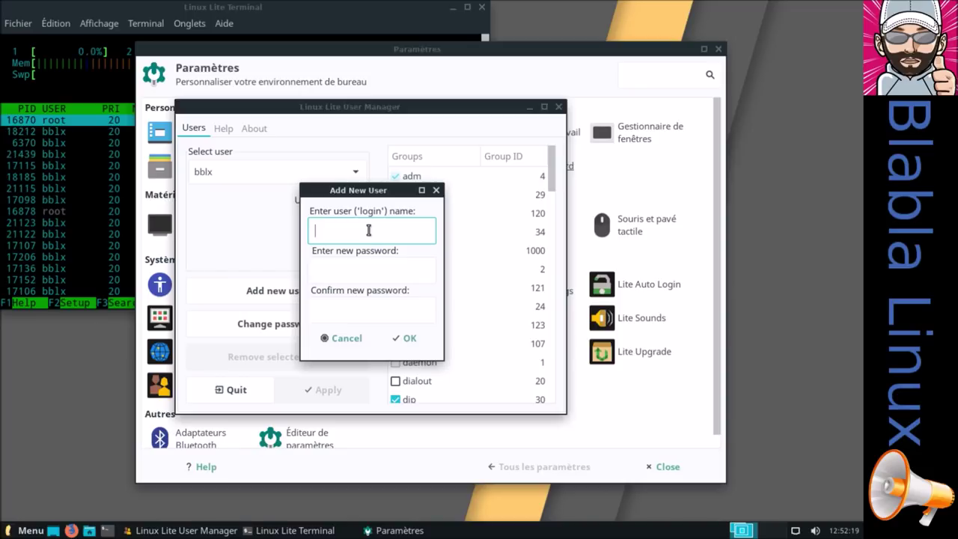
{"action": "type", "text": "mike"}
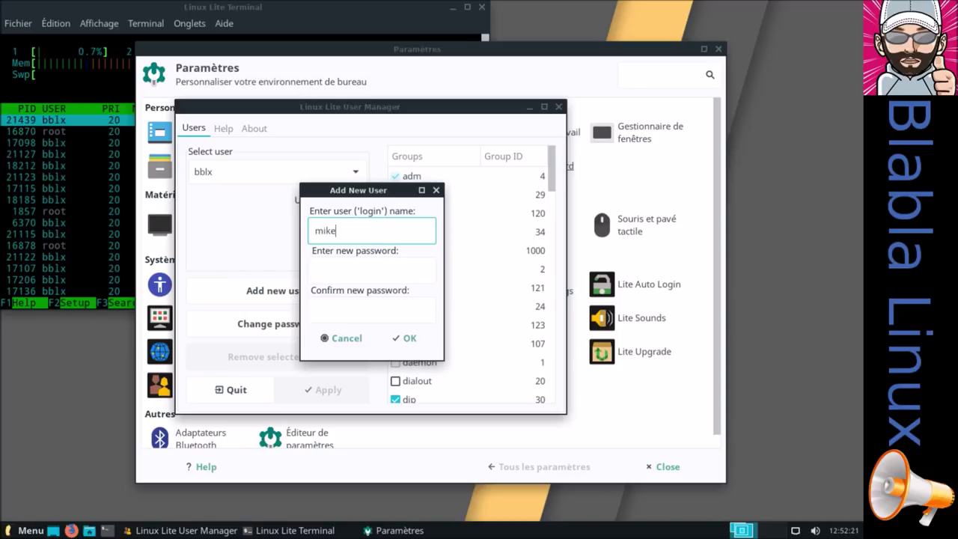
{"action": "left_click", "coordinate": [374, 268]}
{"action": "left_click", "coordinate": [408, 307]}
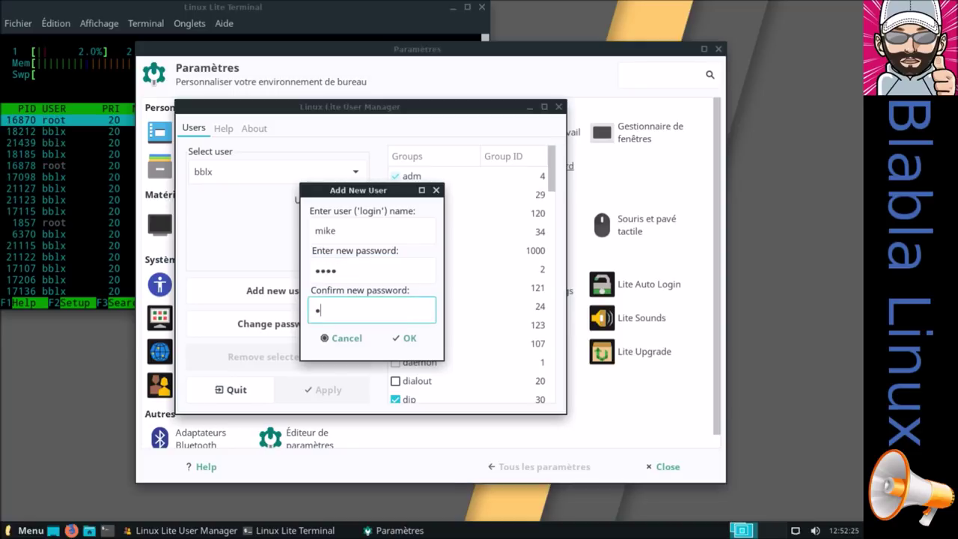
{"action": "left_click", "coordinate": [427, 342]}
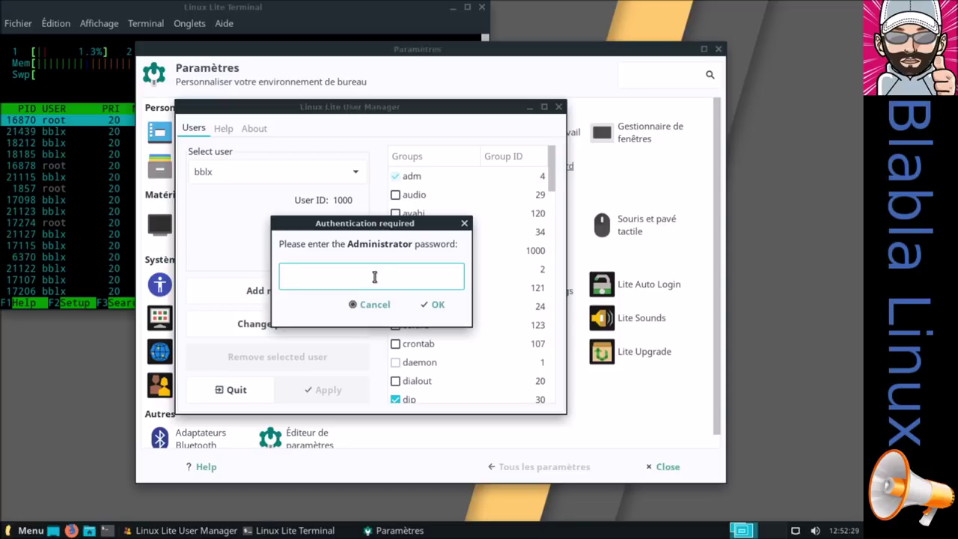
Submit the administrator password, which is rejected, and close the failure error
{"action": "type", "text": "p"}
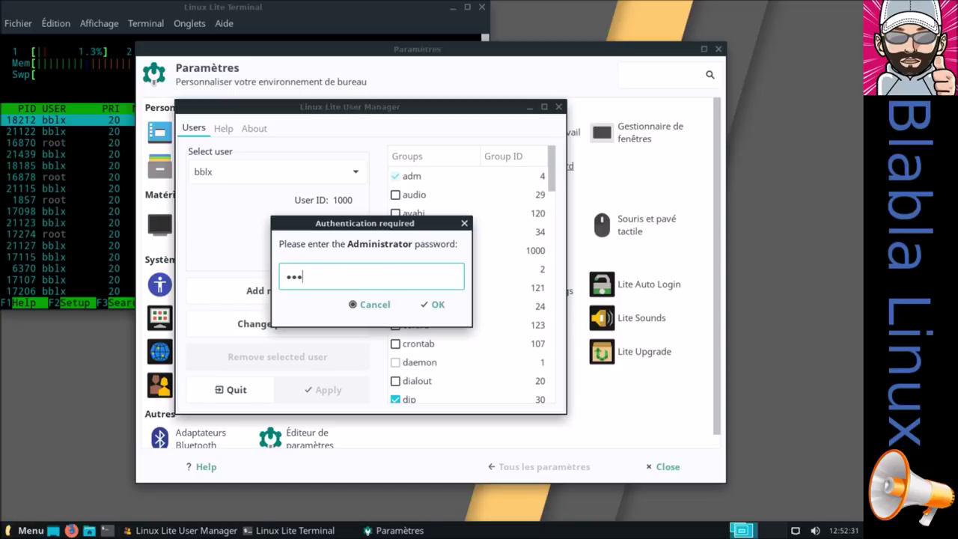
{"action": "type", "text": "p"}
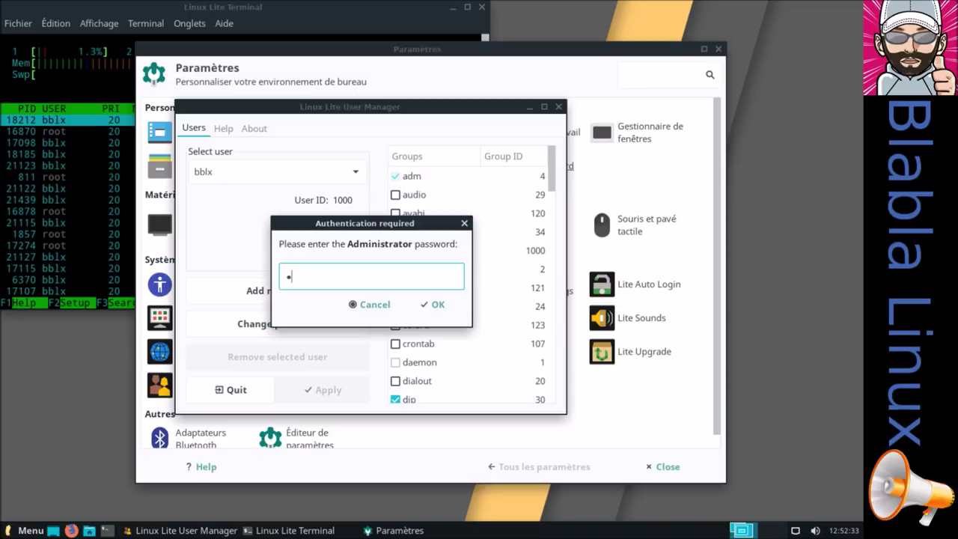
{"action": "type", "text": "ppp"}
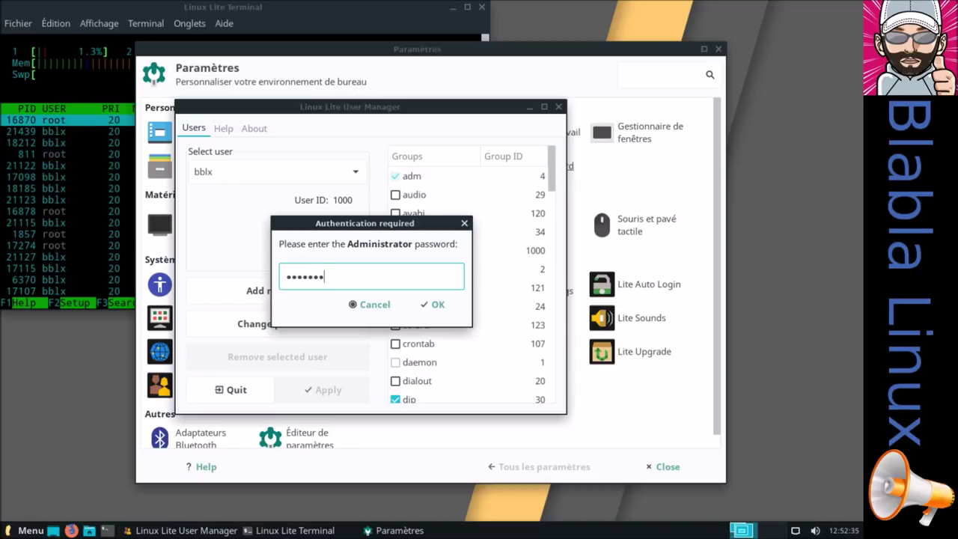
{"action": "left_click", "coordinate": [442, 306]}
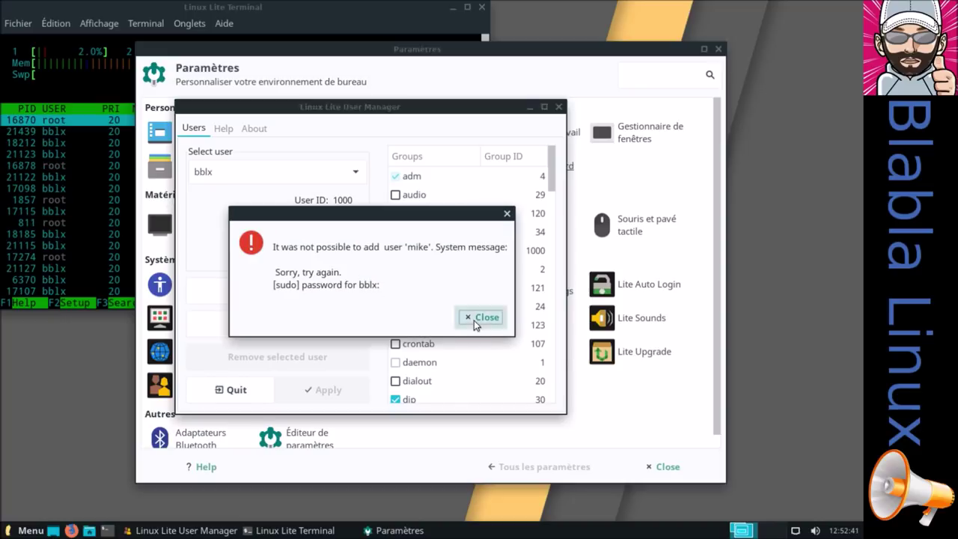
{"action": "left_click", "coordinate": [479, 316]}
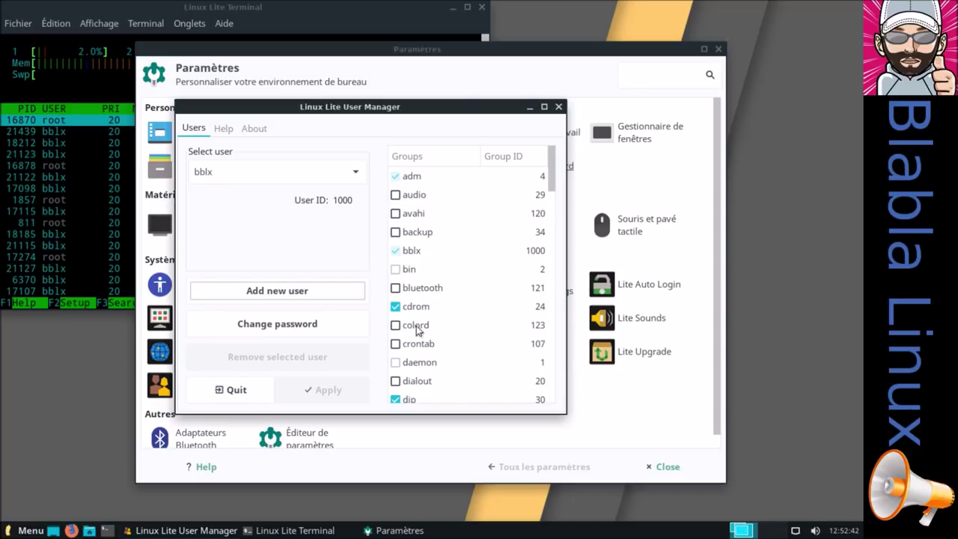
Add the new user with login and password twice, authenticating as administrator to create User ID 1001
{"action": "left_click", "coordinate": [277, 291]}
{"action": "type", "text": "mike"}
{"action": "left_click", "coordinate": [402, 264]}
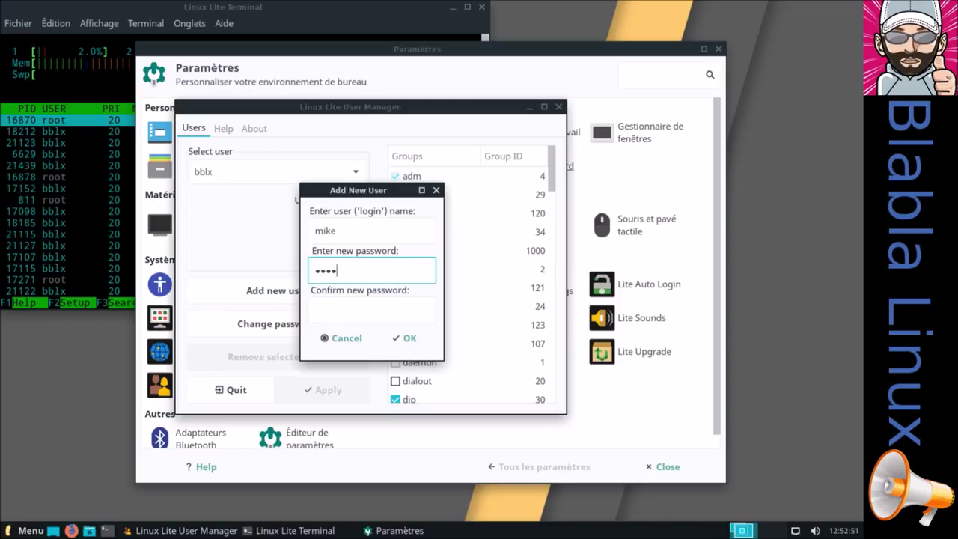
{"action": "left_click", "coordinate": [385, 310]}
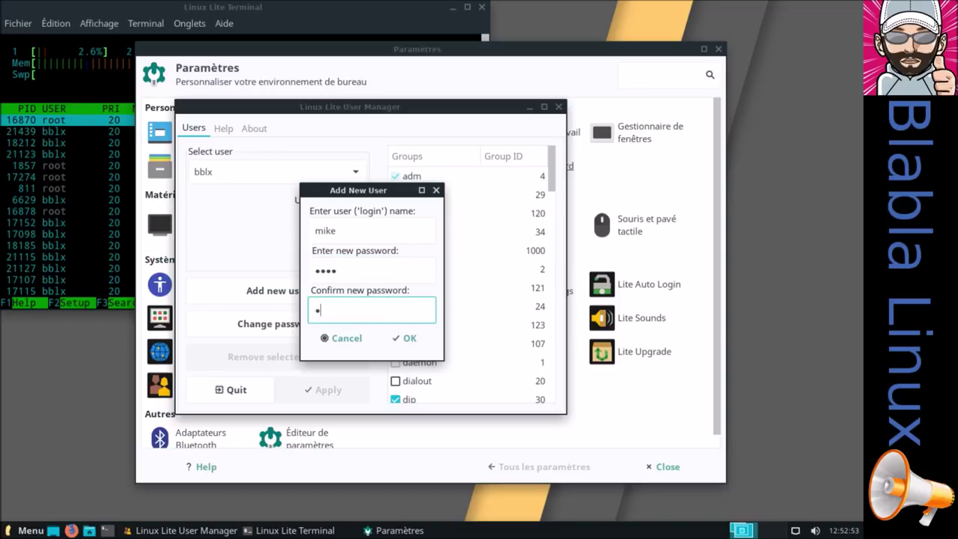
{"action": "left_click", "coordinate": [406, 338]}
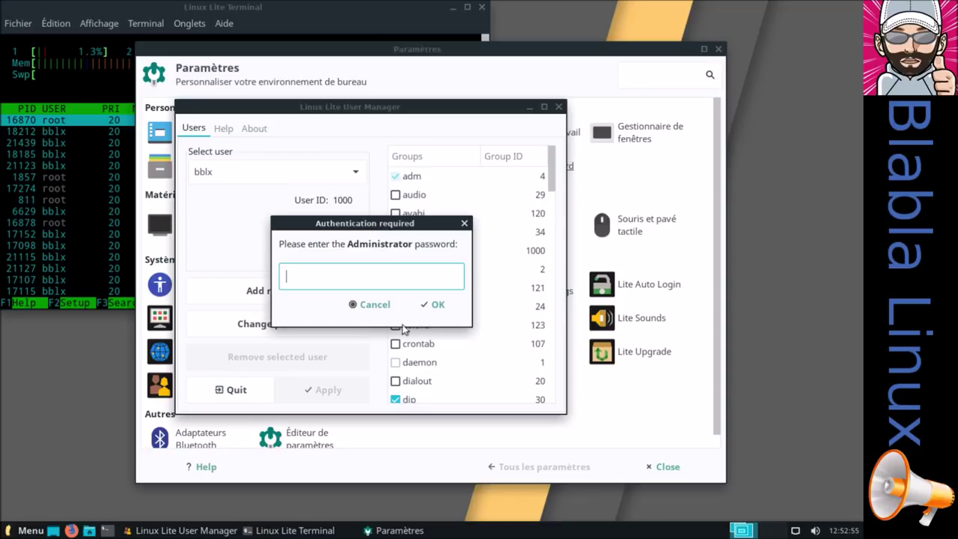
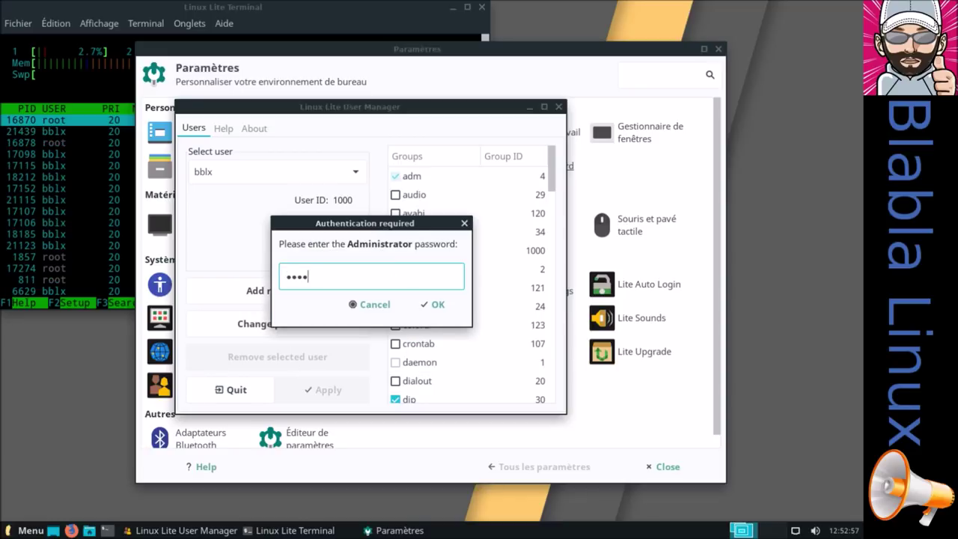
{"action": "left_click", "coordinate": [432, 304]}
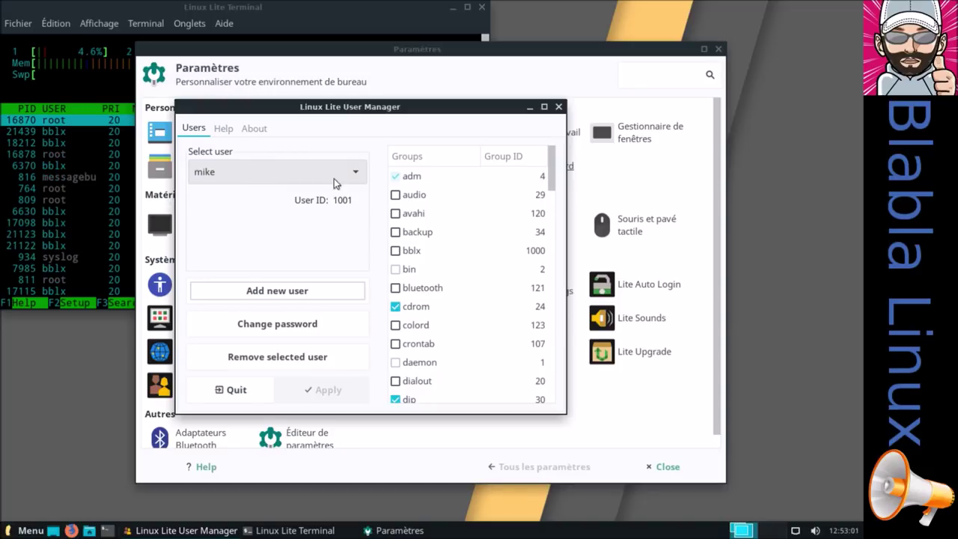
Close Lite User Manager, bring up the Déconnexion dialog from the menu, and cancel logging out
{"action": "left_click", "coordinate": [558, 107]}
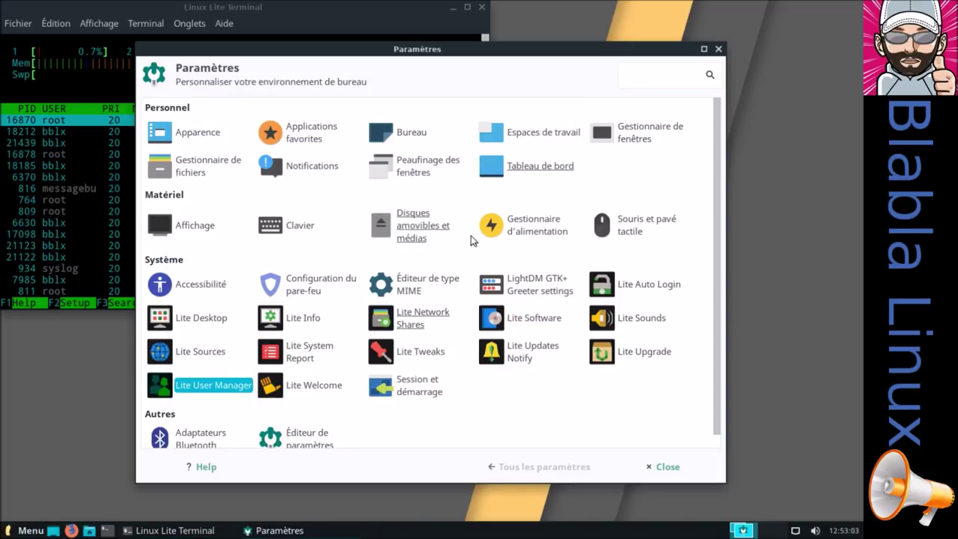
{"action": "left_click", "coordinate": [18, 530]}
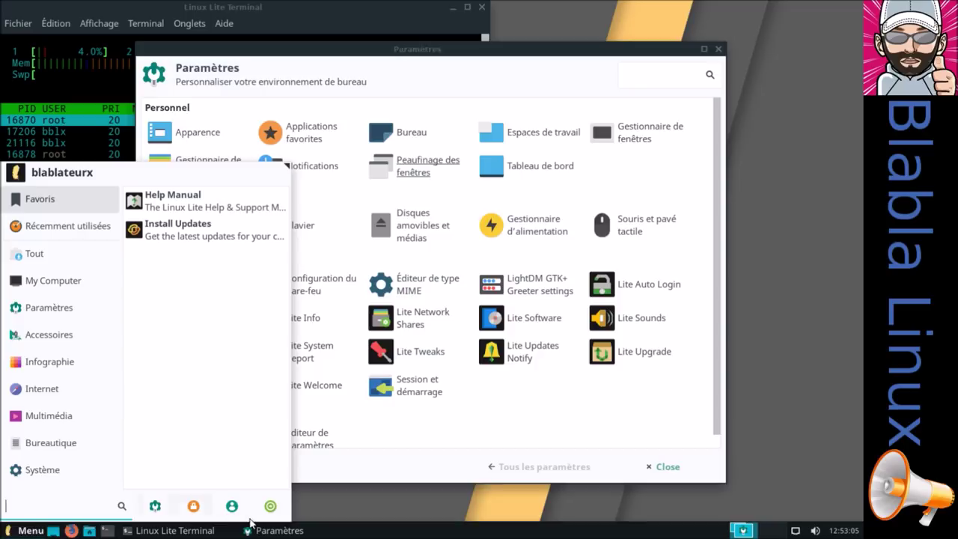
{"action": "left_click", "coordinate": [276, 505]}
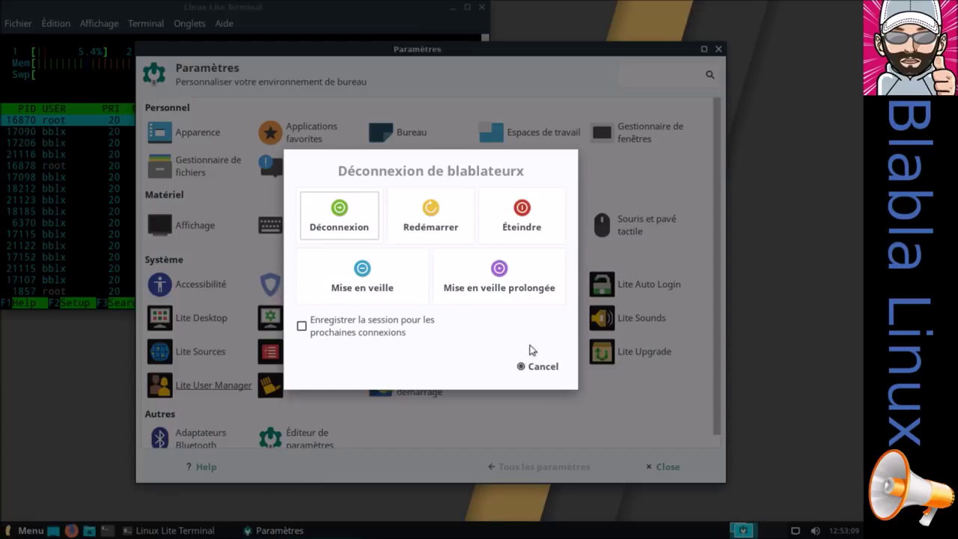
{"action": "left_click", "coordinate": [536, 367]}
Switch user from the Whisker menu and sign in to the new account in the LightDM greeter
{"action": "left_click", "coordinate": [25, 529]}
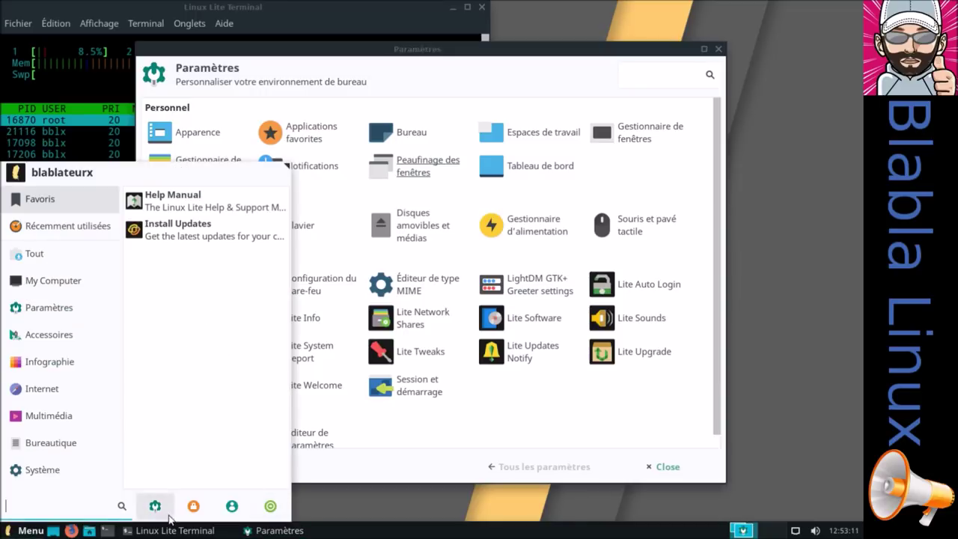
{"action": "left_click", "coordinate": [228, 505]}
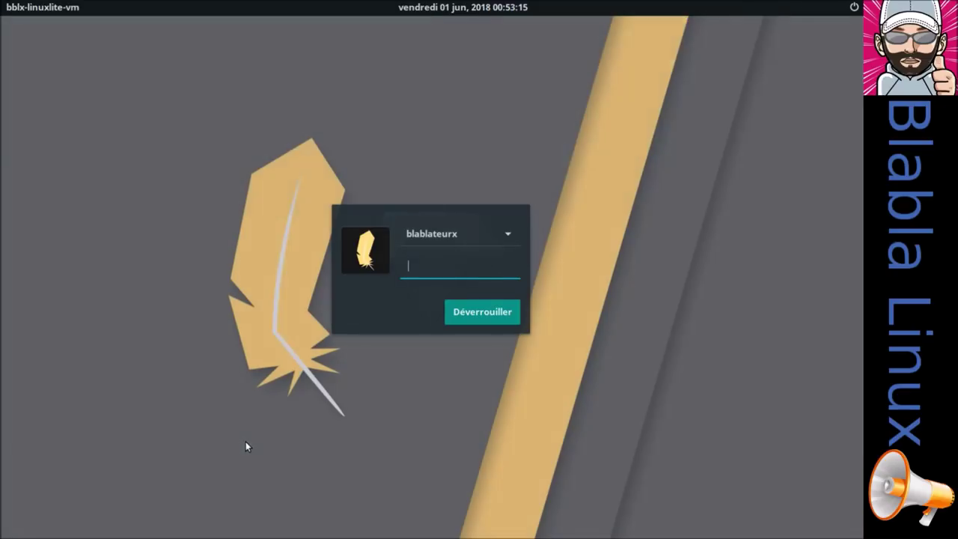
{"action": "left_click", "coordinate": [512, 232]}
{"action": "left_click", "coordinate": [488, 253]}
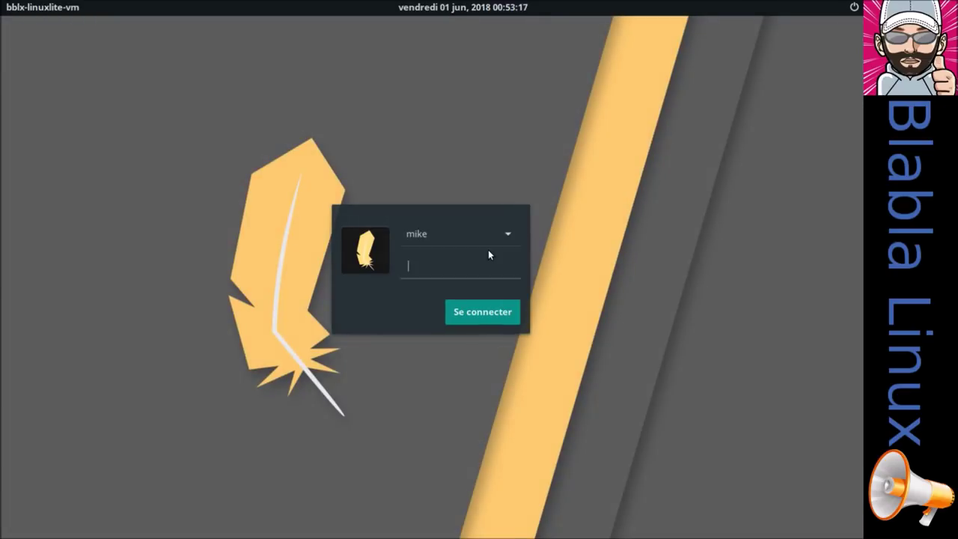
{"action": "type", "text": "••••"}
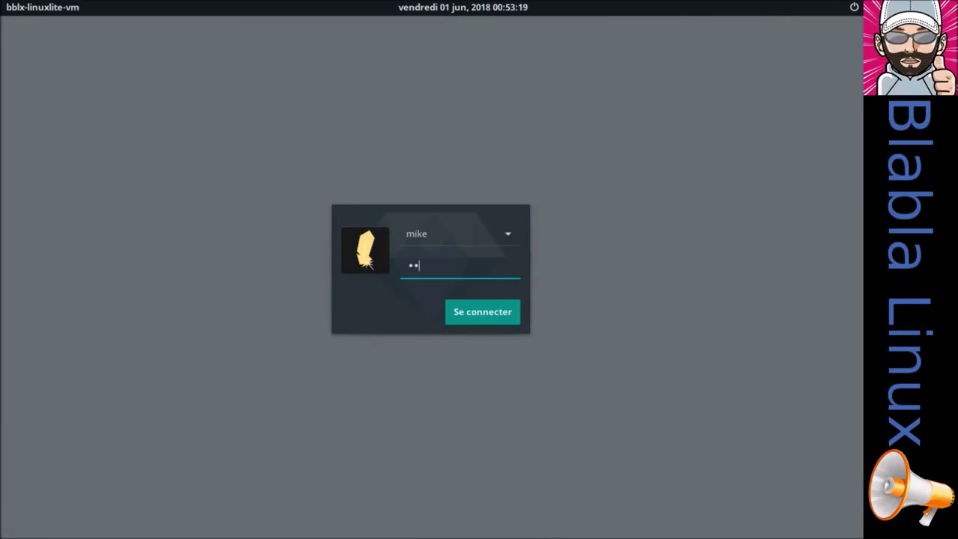
{"action": "left_click", "coordinate": [510, 316]}
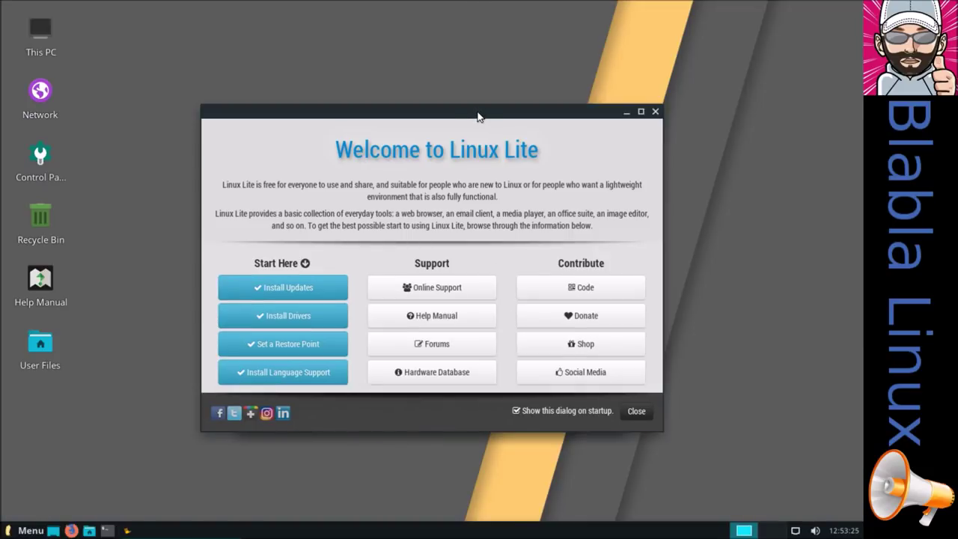
Accept renaming the home folders to French names like Bureau, Téléchargements and Musique
{"action": "left_click_drag", "start_coordinate": [479, 117], "coordinate": [443, 385]}
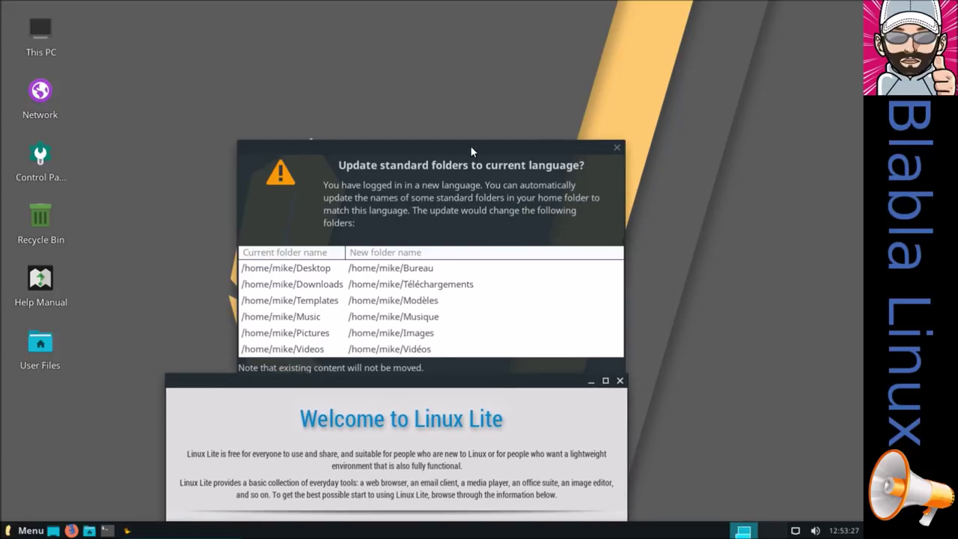
{"action": "left_click_drag", "start_coordinate": [470, 148], "coordinate": [480, 38]}
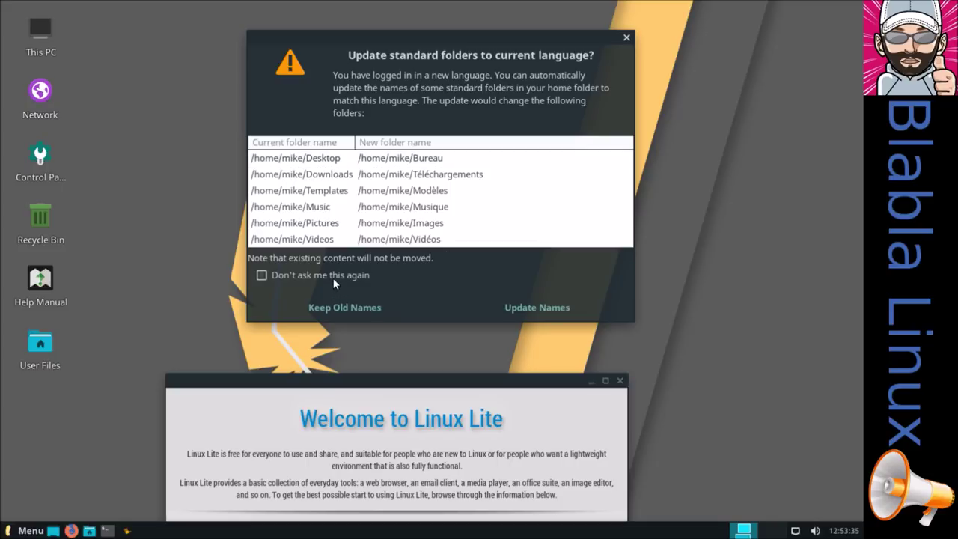
{"action": "left_click", "coordinate": [536, 308]}
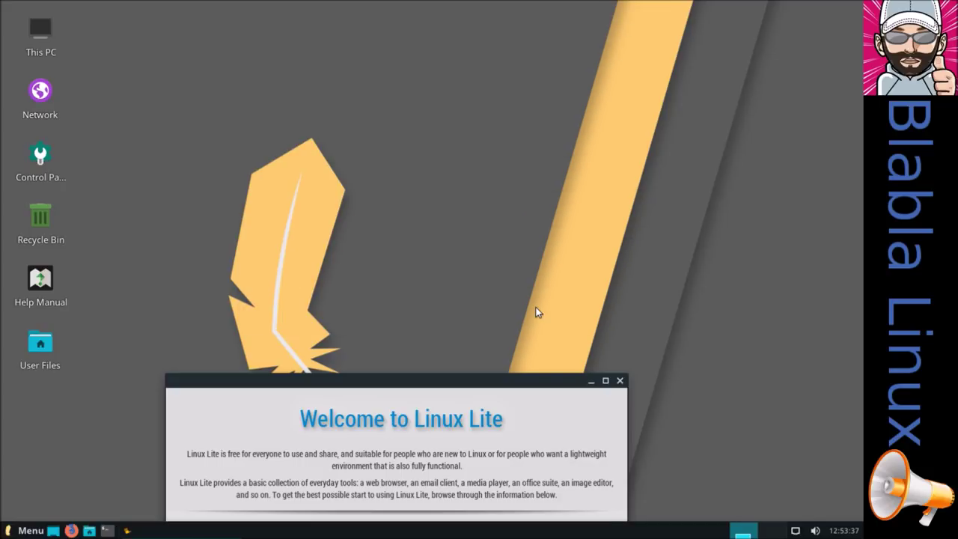
{"action": "left_click_drag", "start_coordinate": [527, 380], "coordinate": [610, 102]}
Open Thunar on the home folder and check its About version information
{"action": "left_click", "coordinate": [92, 531]}
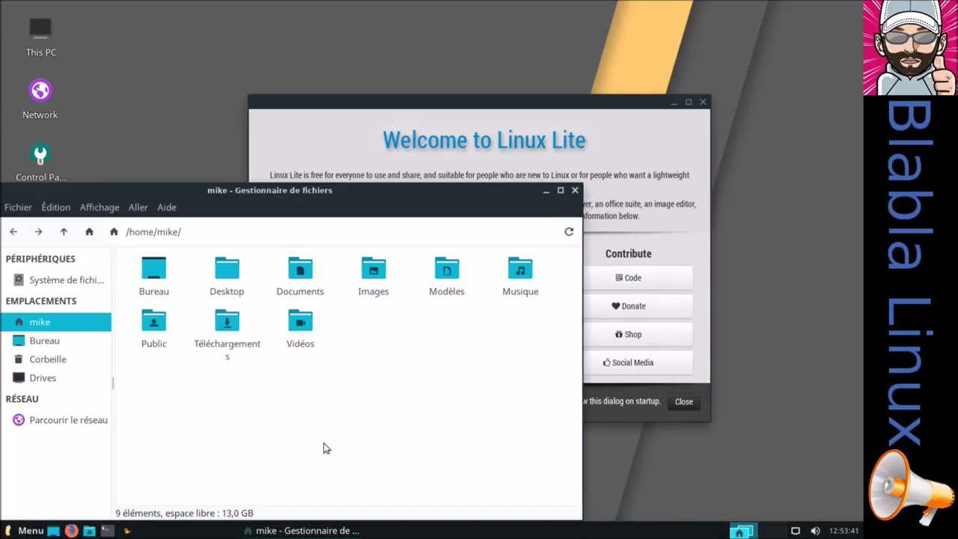
{"action": "left_click", "coordinate": [166, 207]}
{"action": "left_click", "coordinate": [196, 252]}
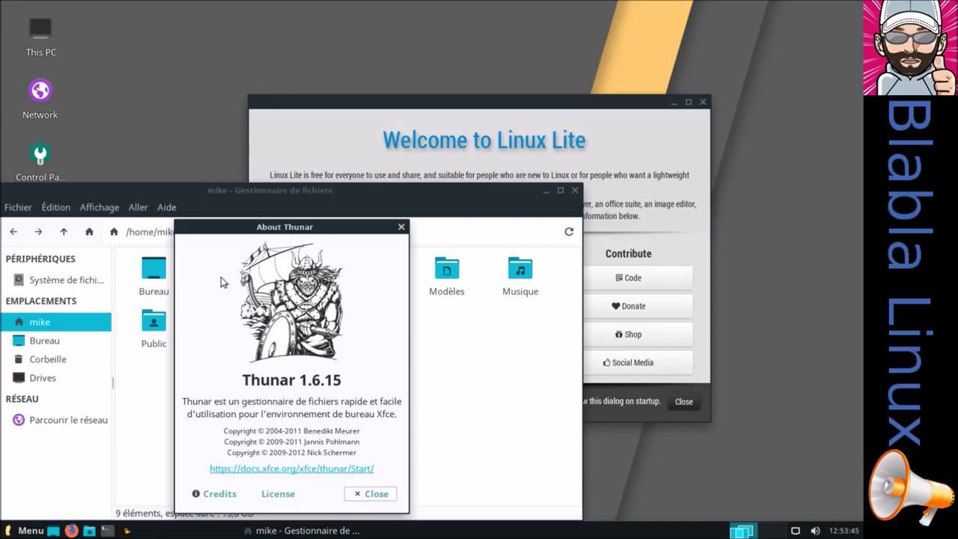
{"action": "left_click", "coordinate": [372, 494]}
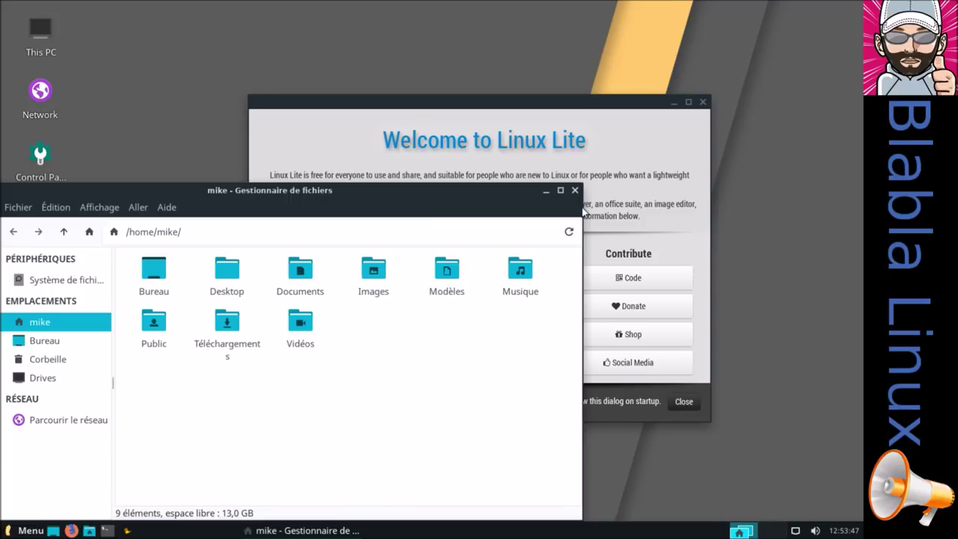
Close Thunar and show the My Computer places in the Whisker menu
{"action": "left_click", "coordinate": [575, 190]}
{"action": "left_click", "coordinate": [30, 530]}
{"action": "left_click", "coordinate": [55, 249]}
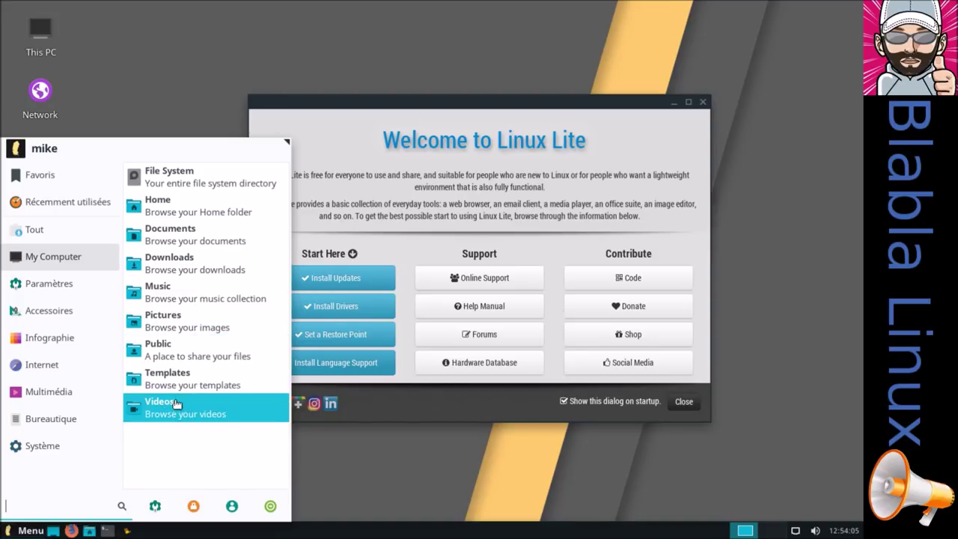
Browse Paramètres, Accessoires, Infographie, Internet, Multimédia, Bureautique and Système, then close the menu
{"action": "mouse_move", "coordinate": [64, 289]}
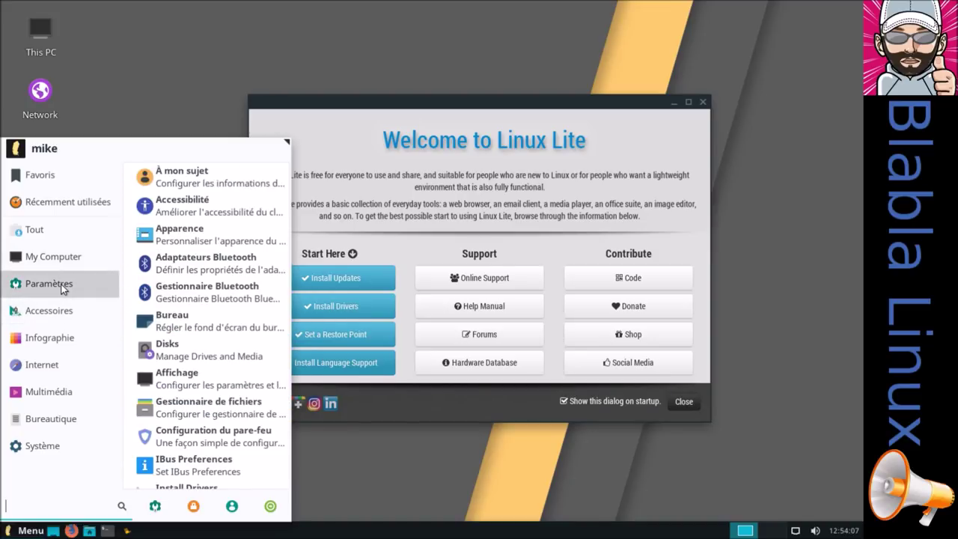
{"action": "mouse_move", "coordinate": [60, 311]}
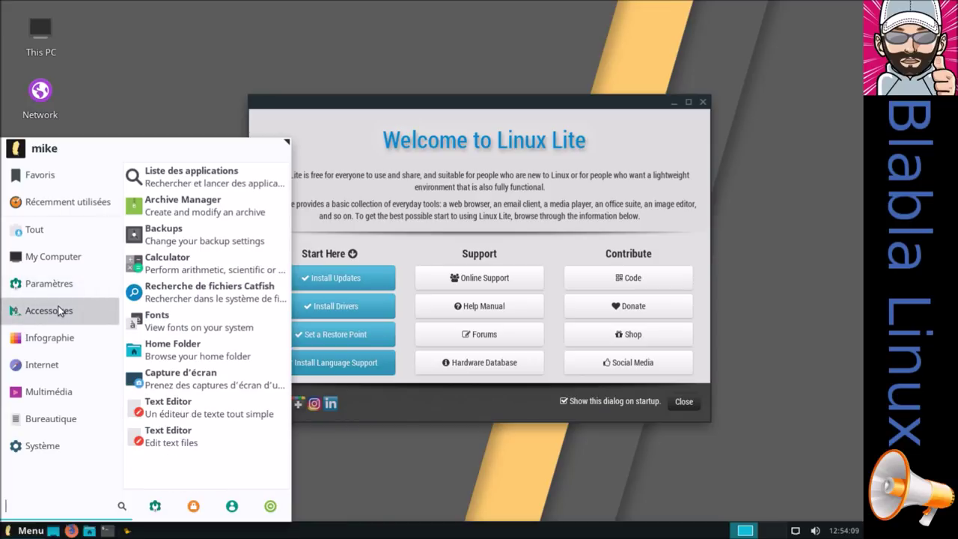
{"action": "mouse_move", "coordinate": [75, 337]}
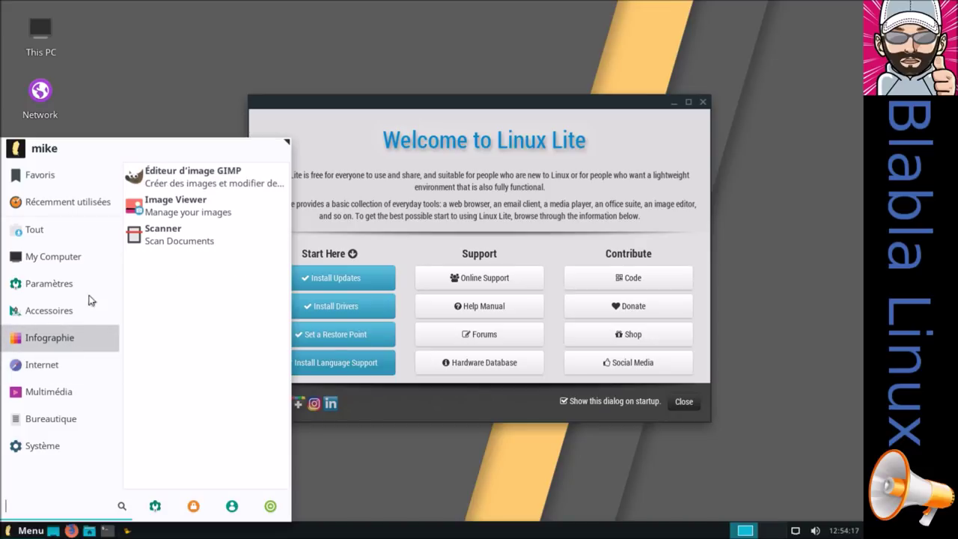
{"action": "mouse_move", "coordinate": [62, 361]}
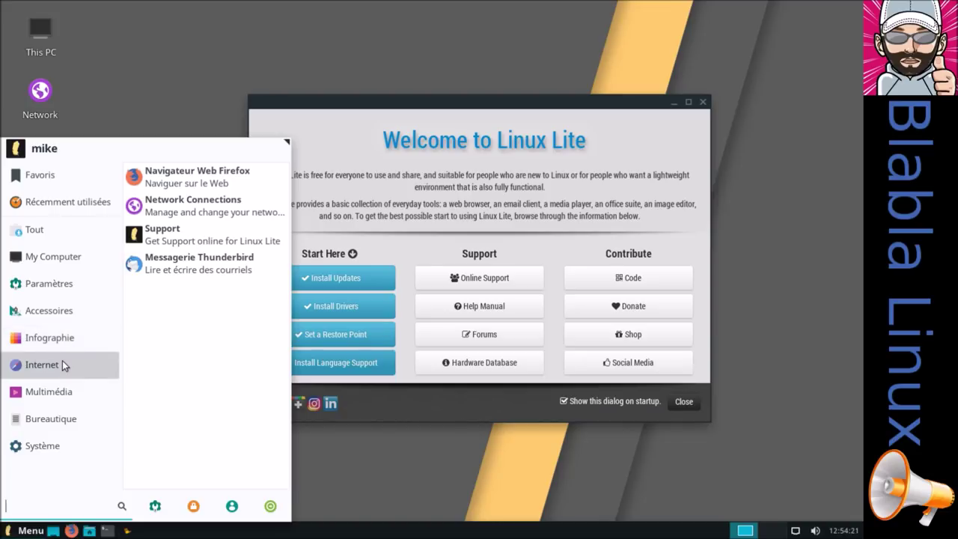
{"action": "mouse_move", "coordinate": [66, 394]}
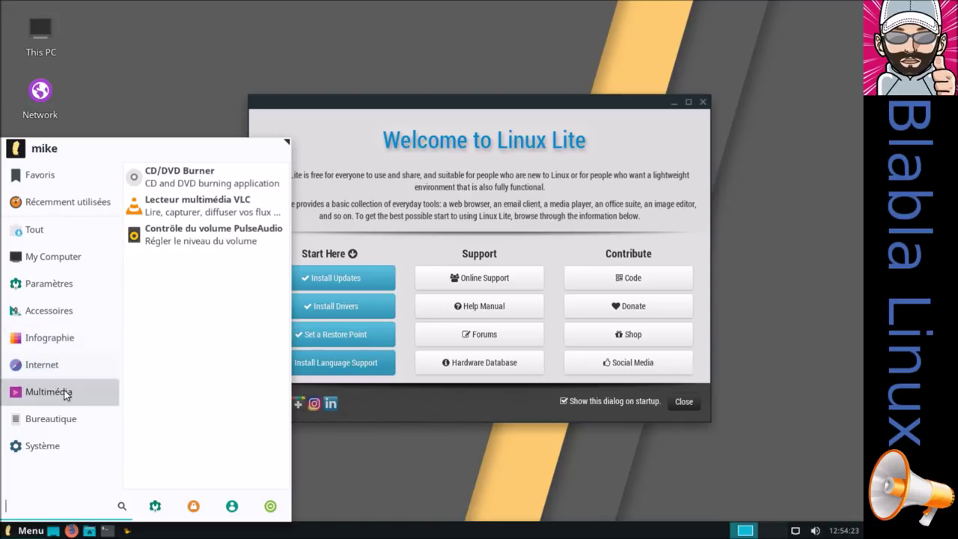
{"action": "mouse_move", "coordinate": [57, 423]}
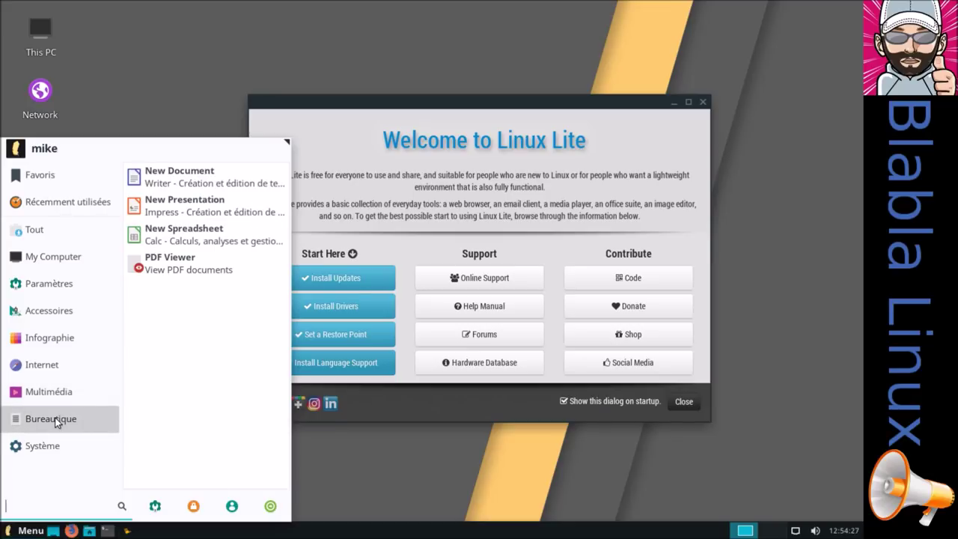
{"action": "mouse_move", "coordinate": [48, 448]}
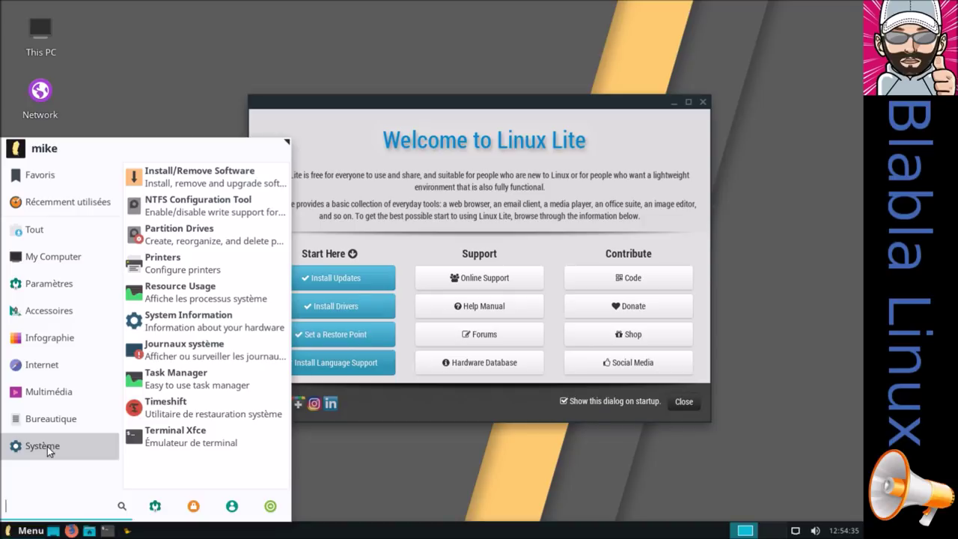
{"action": "left_click", "coordinate": [401, 448]}
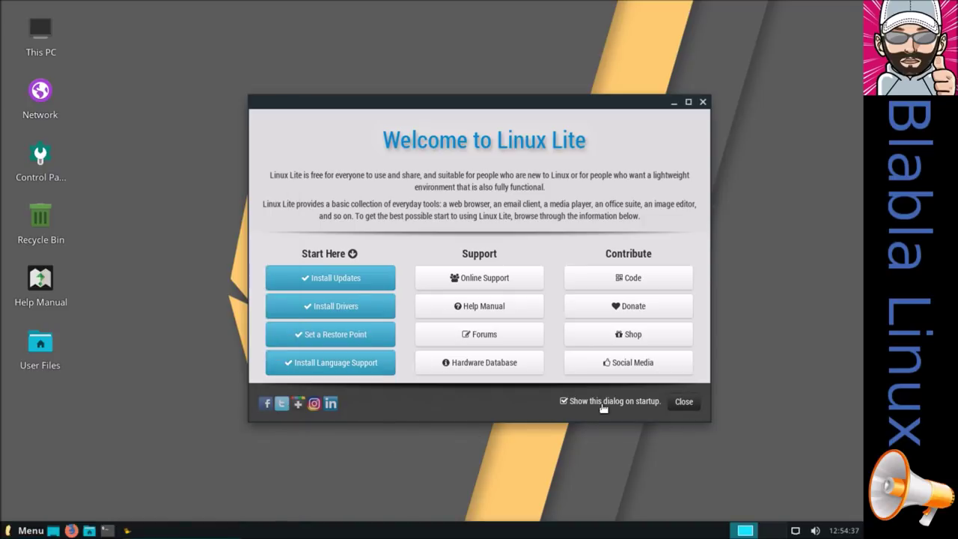
Untick 'Show this dialog on startup' and close the Welcome dialog
{"action": "left_click", "coordinate": [570, 403]}
{"action": "left_click", "coordinate": [682, 402]}
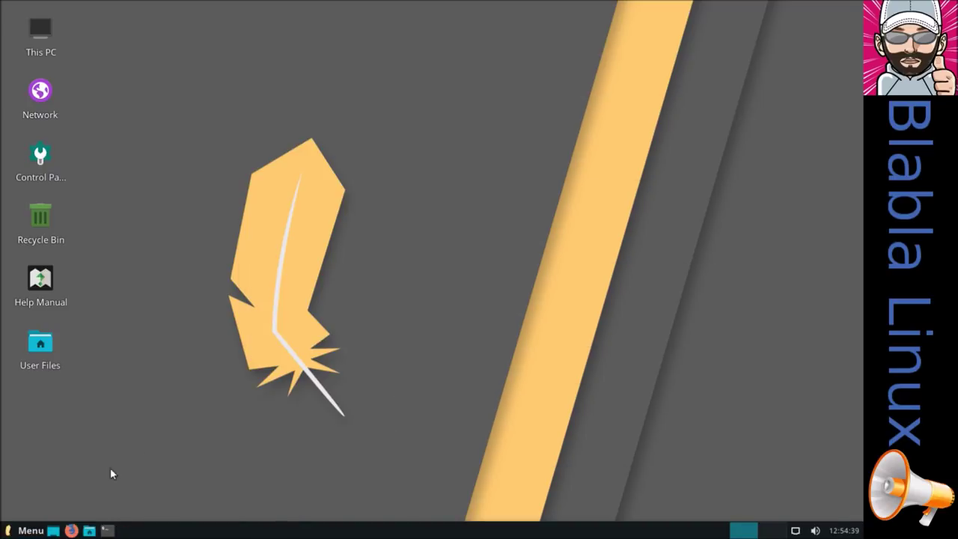
{"action": "left_click", "coordinate": [20, 533]}
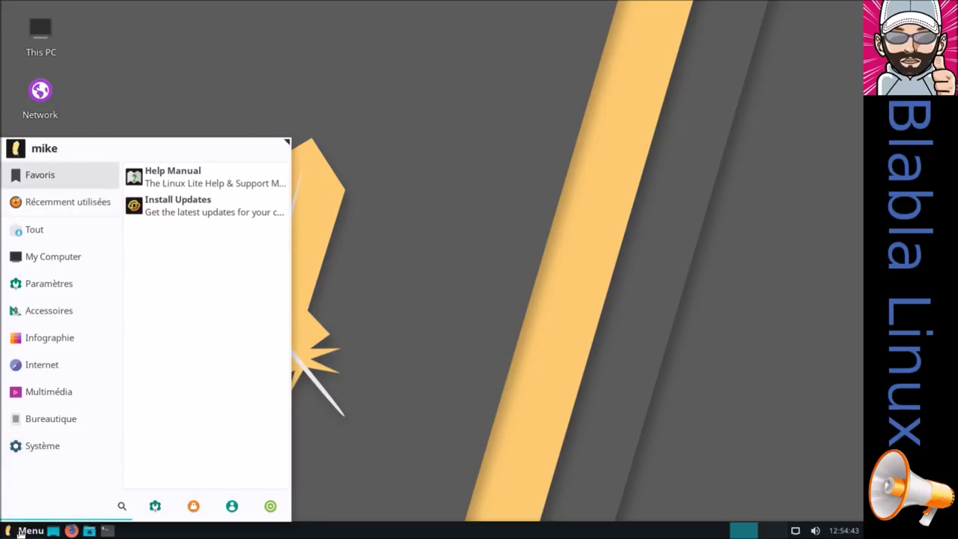
{"action": "left_click", "coordinate": [20, 533]}
Open Paramètres from the Whisker menu and go to Session et démarrage
{"action": "left_click", "coordinate": [21, 532]}
{"action": "left_click", "coordinate": [154, 507]}
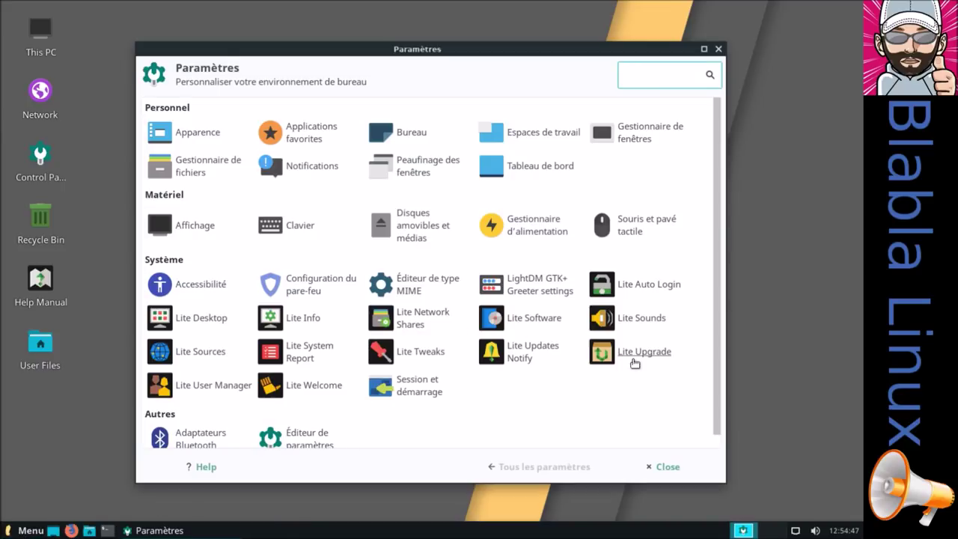
{"action": "left_click", "coordinate": [315, 387]}
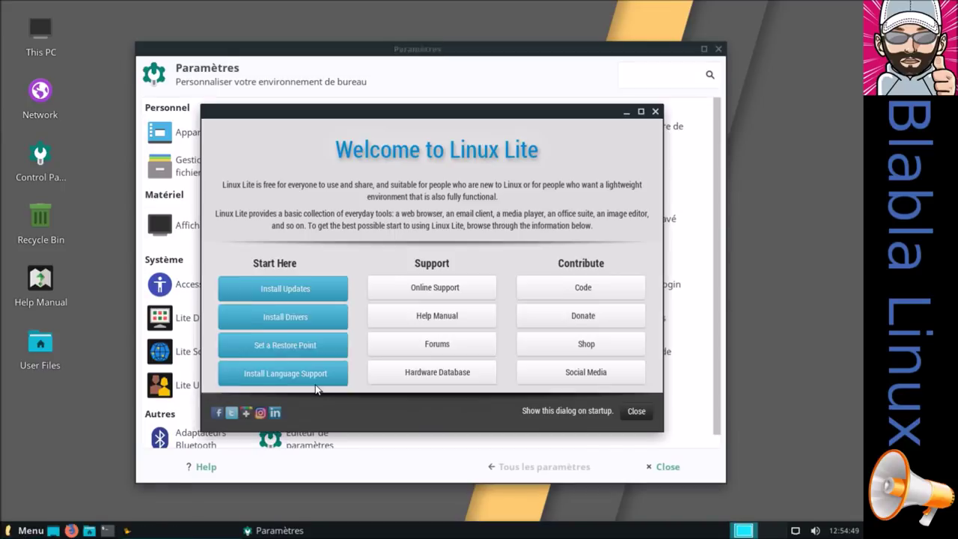
{"action": "left_click", "coordinate": [648, 411]}
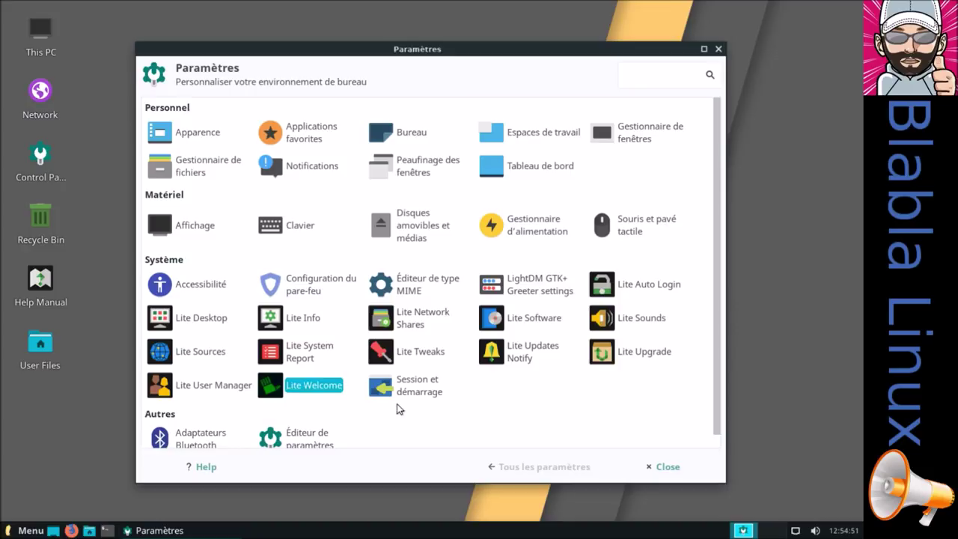
{"action": "left_click", "coordinate": [402, 398]}
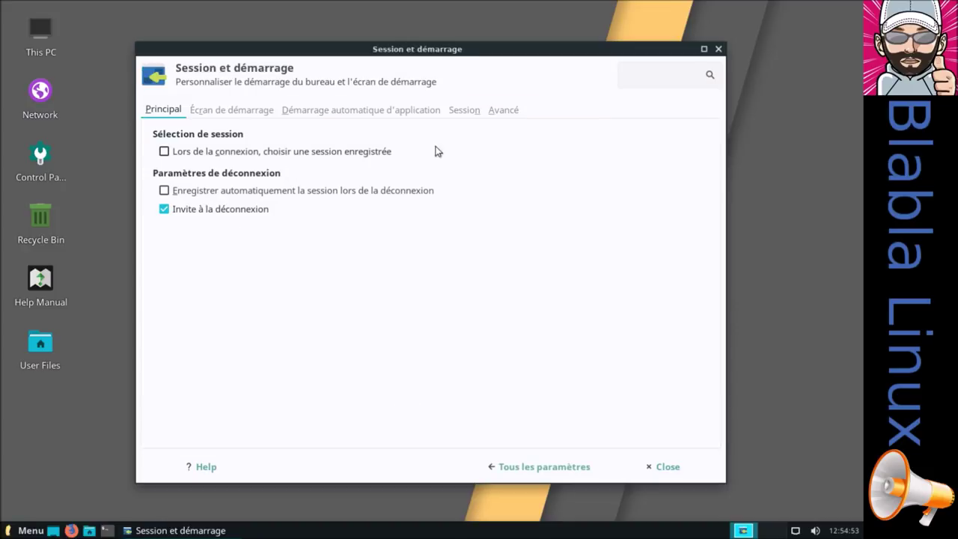
In the Démarrage automatique d'application list, untick Login Sound
{"action": "left_click", "coordinate": [253, 116]}
{"action": "left_click", "coordinate": [321, 116]}
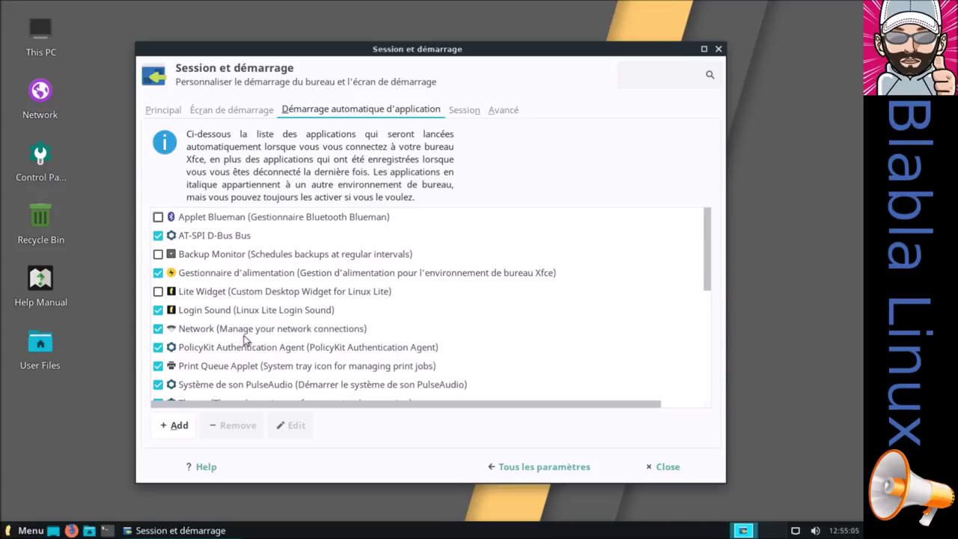
{"action": "scroll", "coordinate": [235, 354], "scroll_direction": "down", "scroll_amount": 3}
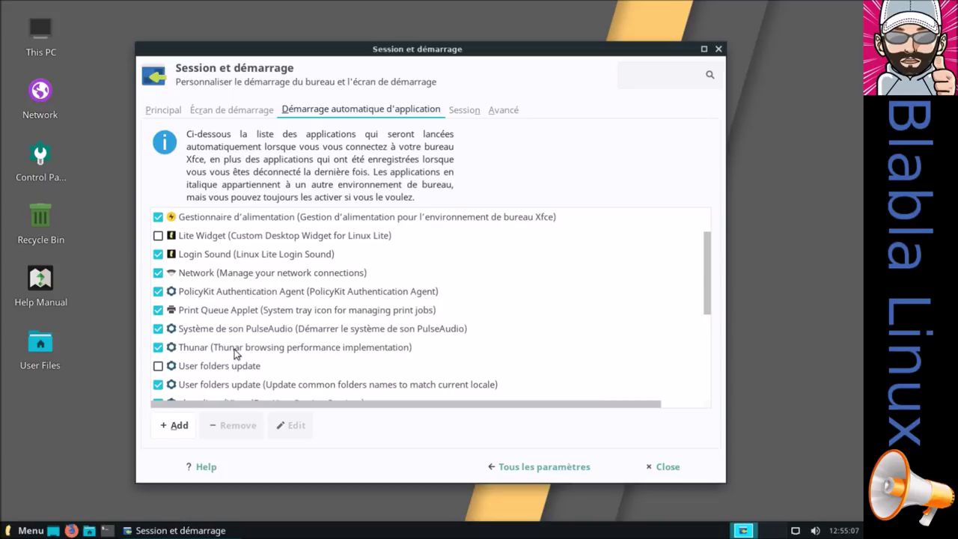
{"action": "scroll", "coordinate": [234, 353], "scroll_direction": "down", "scroll_amount": 1}
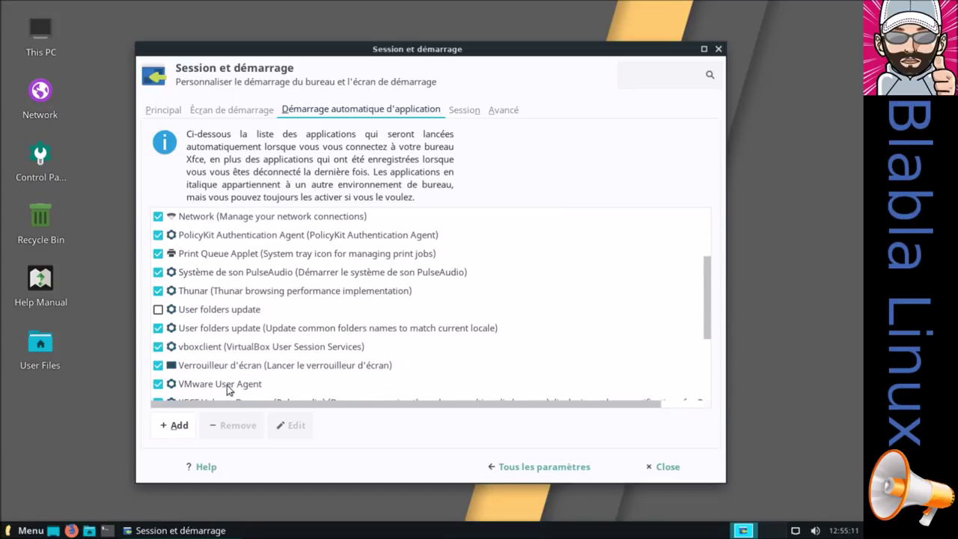
{"action": "scroll", "coordinate": [240, 388], "scroll_direction": "down", "scroll_amount": 3}
{"action": "scroll", "coordinate": [246, 396], "scroll_direction": "down", "scroll_amount": 2}
{"action": "scroll", "coordinate": [247, 396], "scroll_direction": "up", "scroll_amount": 10}
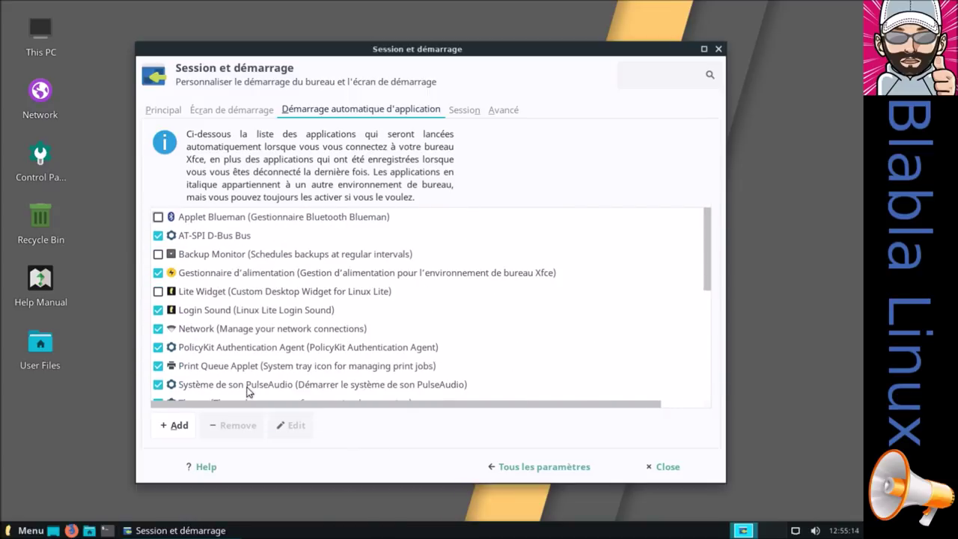
{"action": "left_click", "coordinate": [158, 310]}
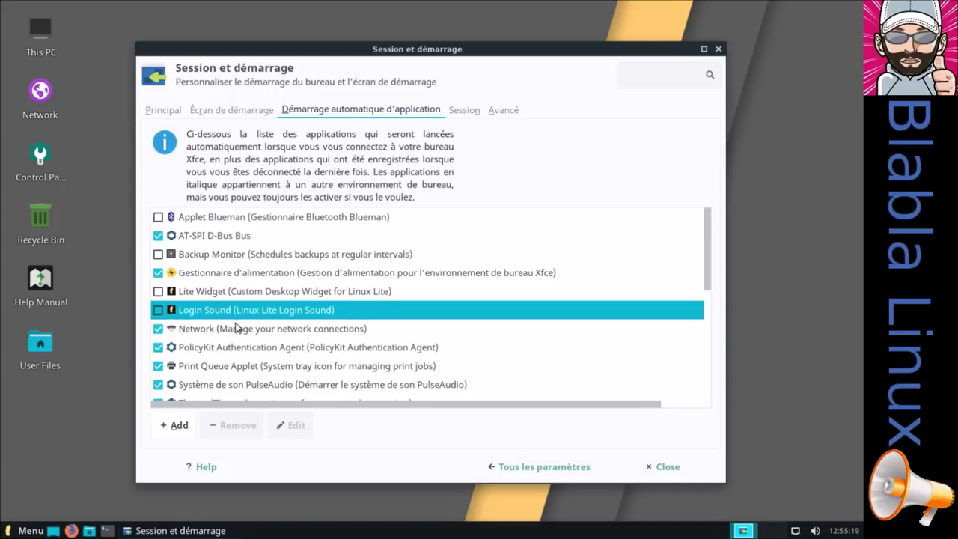
Untick vboxclient and VMware User Agent, then close Session et démarrage
{"action": "scroll", "coordinate": [236, 326], "scroll_direction": "down", "scroll_amount": 1}
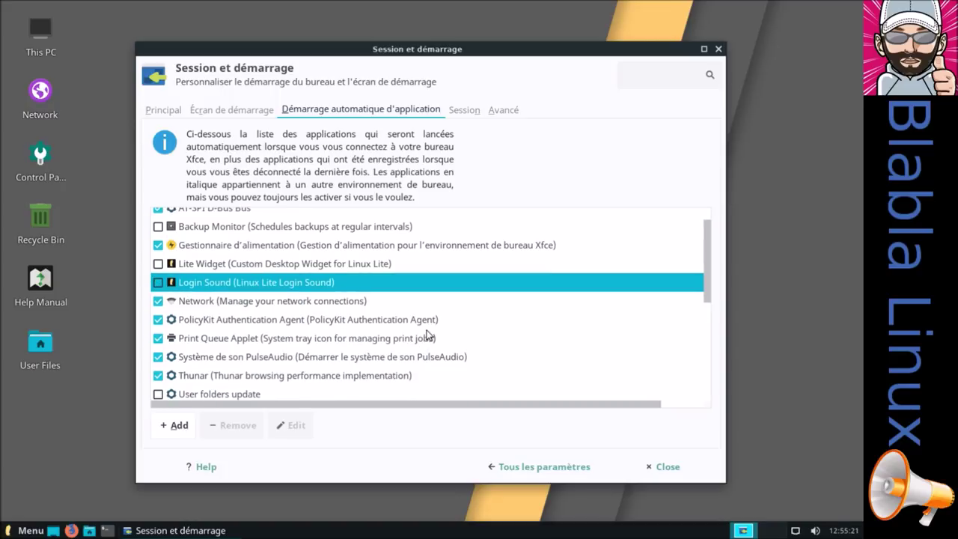
{"action": "scroll", "coordinate": [427, 335], "scroll_direction": "down", "scroll_amount": 1}
{"action": "scroll", "coordinate": [427, 334], "scroll_direction": "down", "scroll_amount": 1}
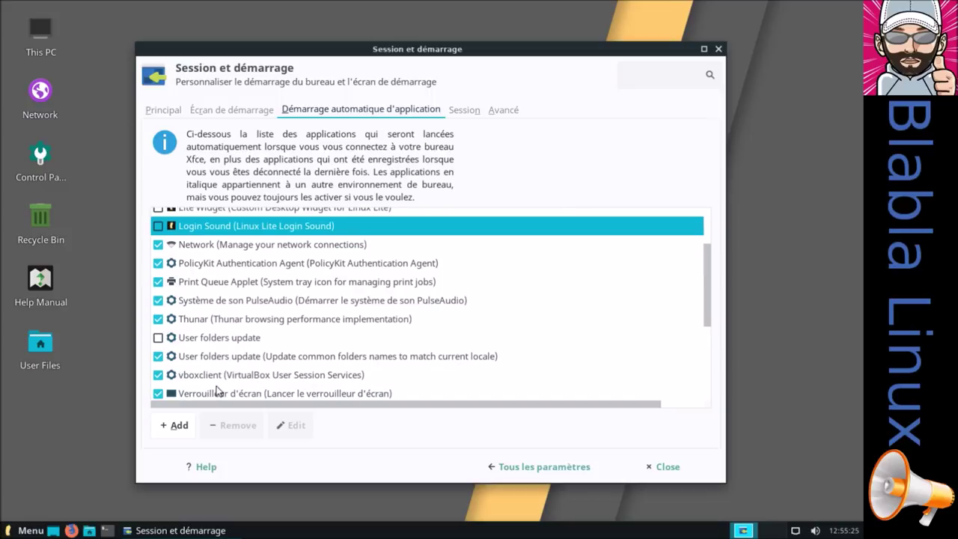
{"action": "left_click", "coordinate": [158, 375]}
{"action": "scroll", "coordinate": [200, 373], "scroll_direction": "down", "scroll_amount": 1}
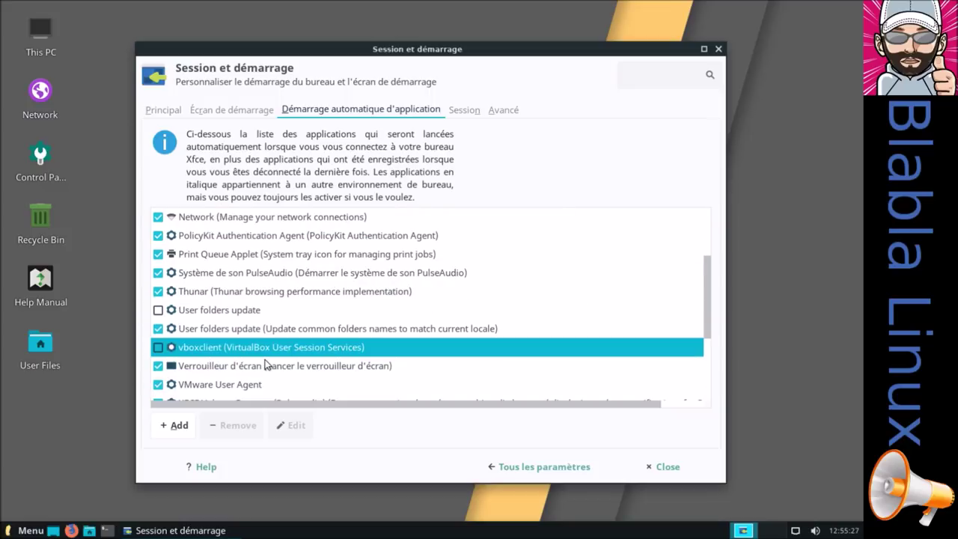
{"action": "scroll", "coordinate": [203, 372], "scroll_direction": "down", "scroll_amount": 1}
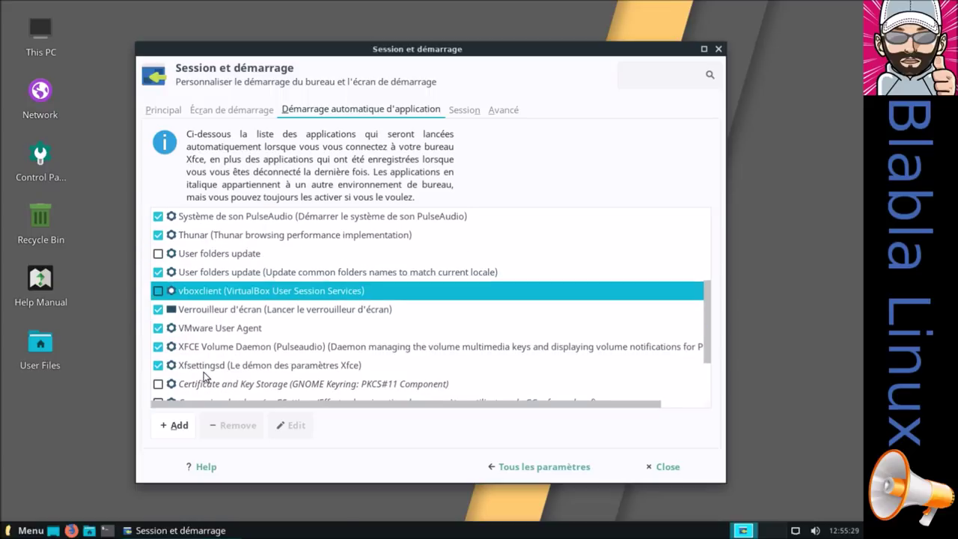
{"action": "left_click", "coordinate": [159, 329]}
{"action": "left_click", "coordinate": [643, 465]}
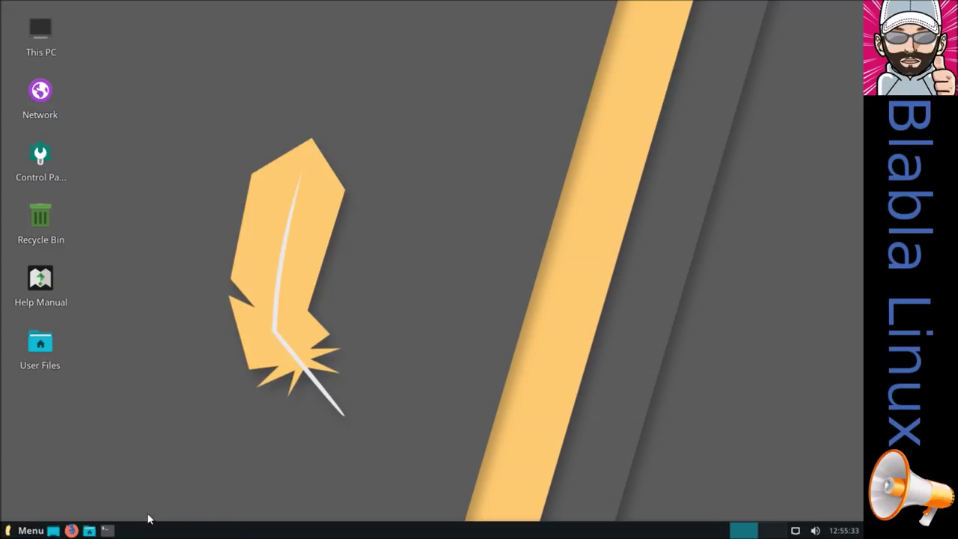
Restart the computer via the Whisker menu's logout options, choosing Redémarrer
{"action": "left_click", "coordinate": [30, 530]}
{"action": "left_click", "coordinate": [269, 505]}
{"action": "left_click", "coordinate": [447, 229]}
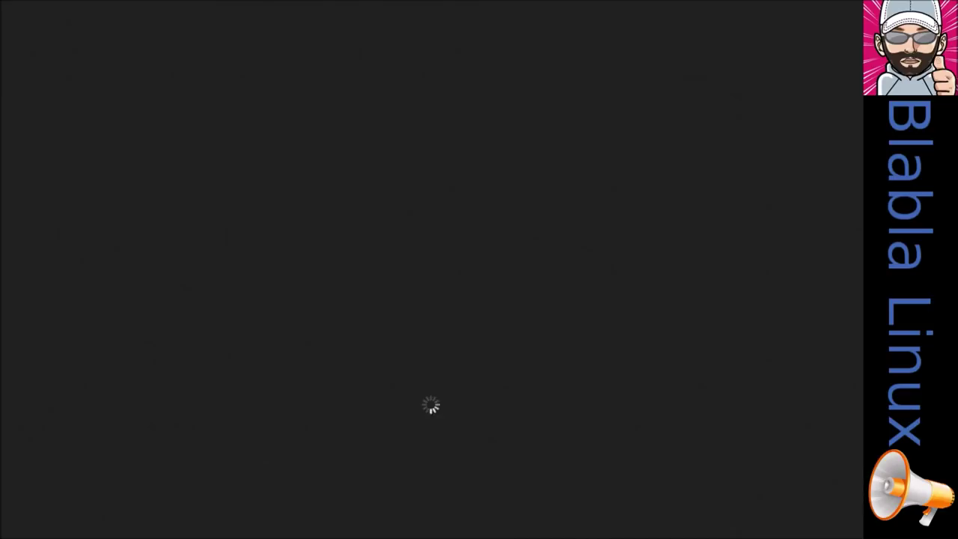